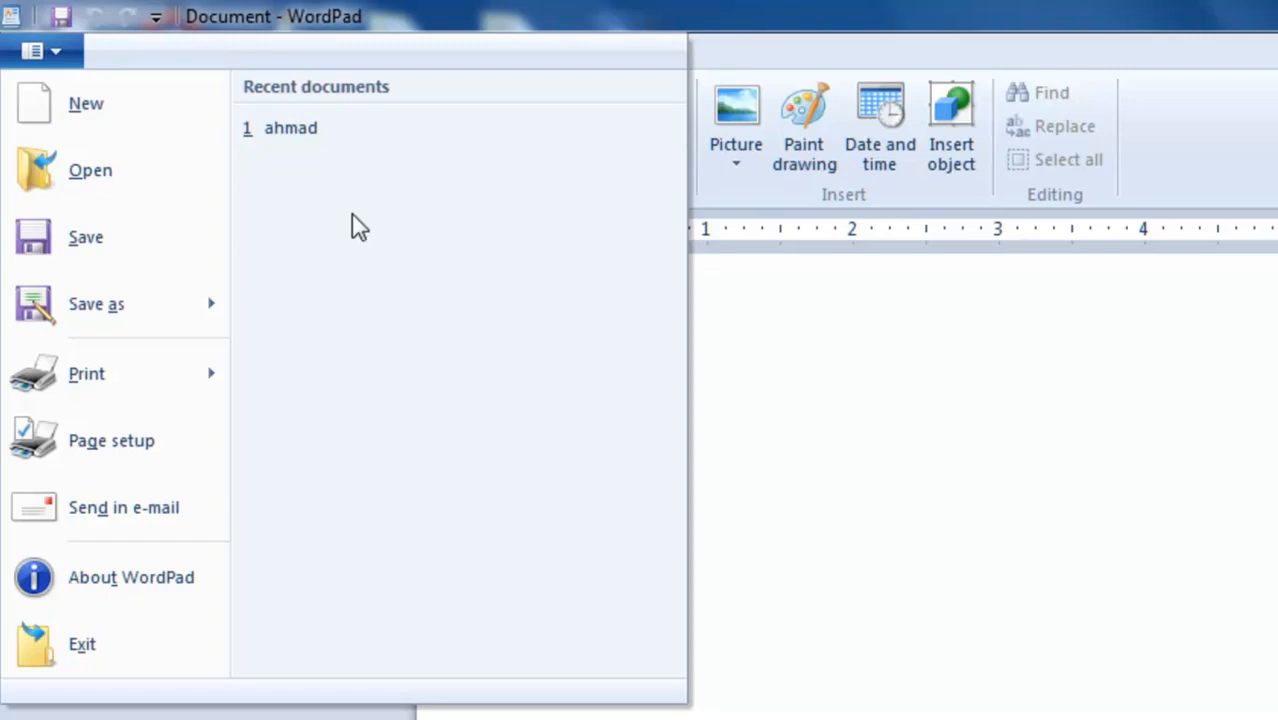
Open the previously saved document from the list of recent documents
{"action": "left_click", "coordinate": [764, 396]}
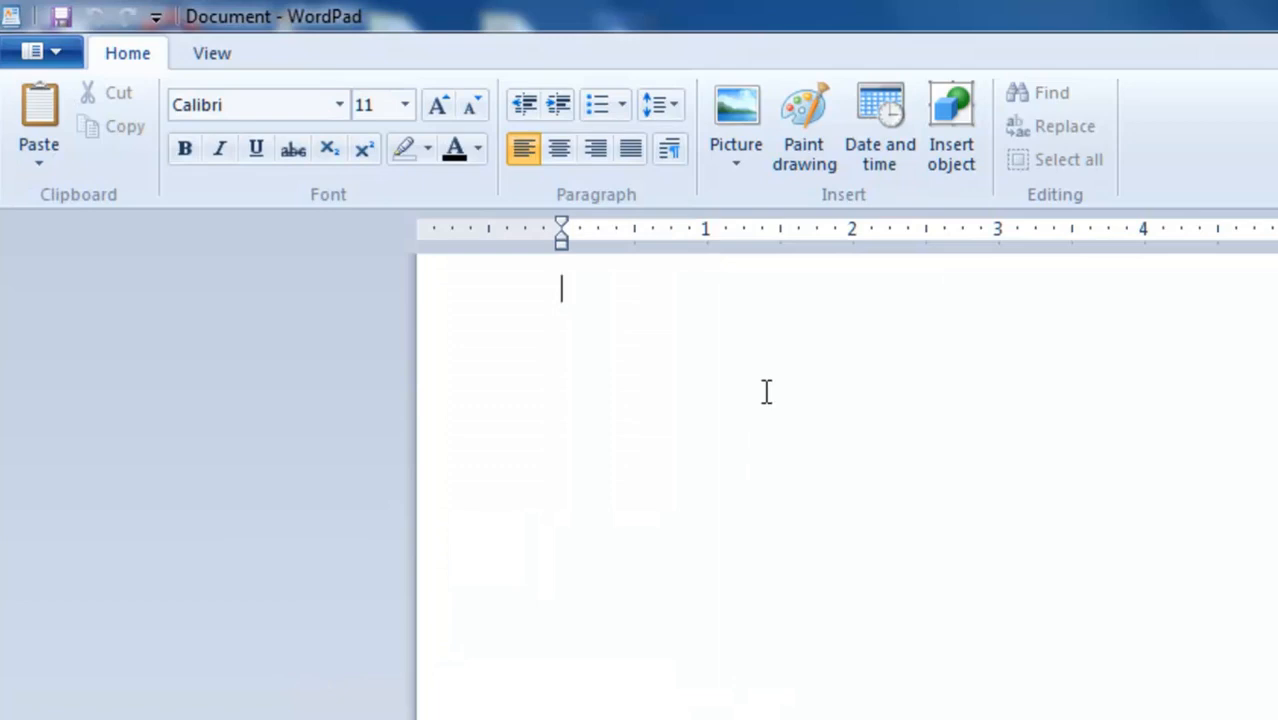
{"action": "left_click", "coordinate": [42, 51]}
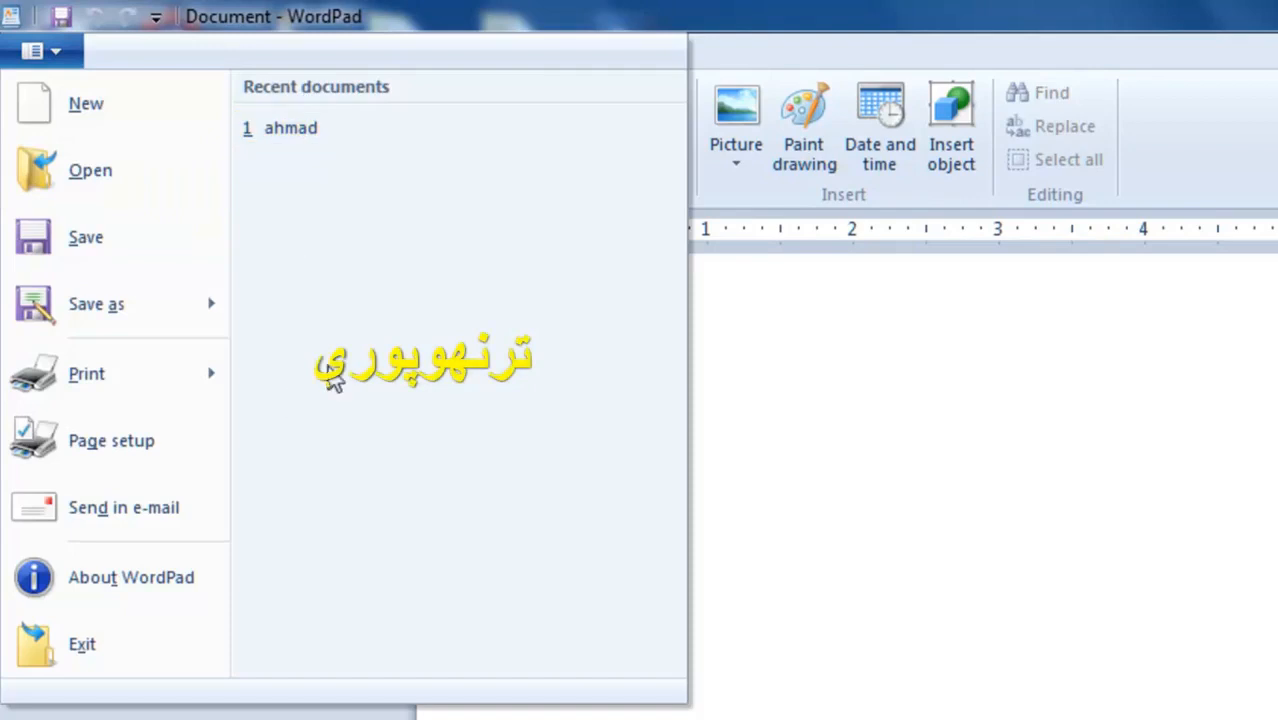
{"action": "right_click", "coordinate": [322, 142]}
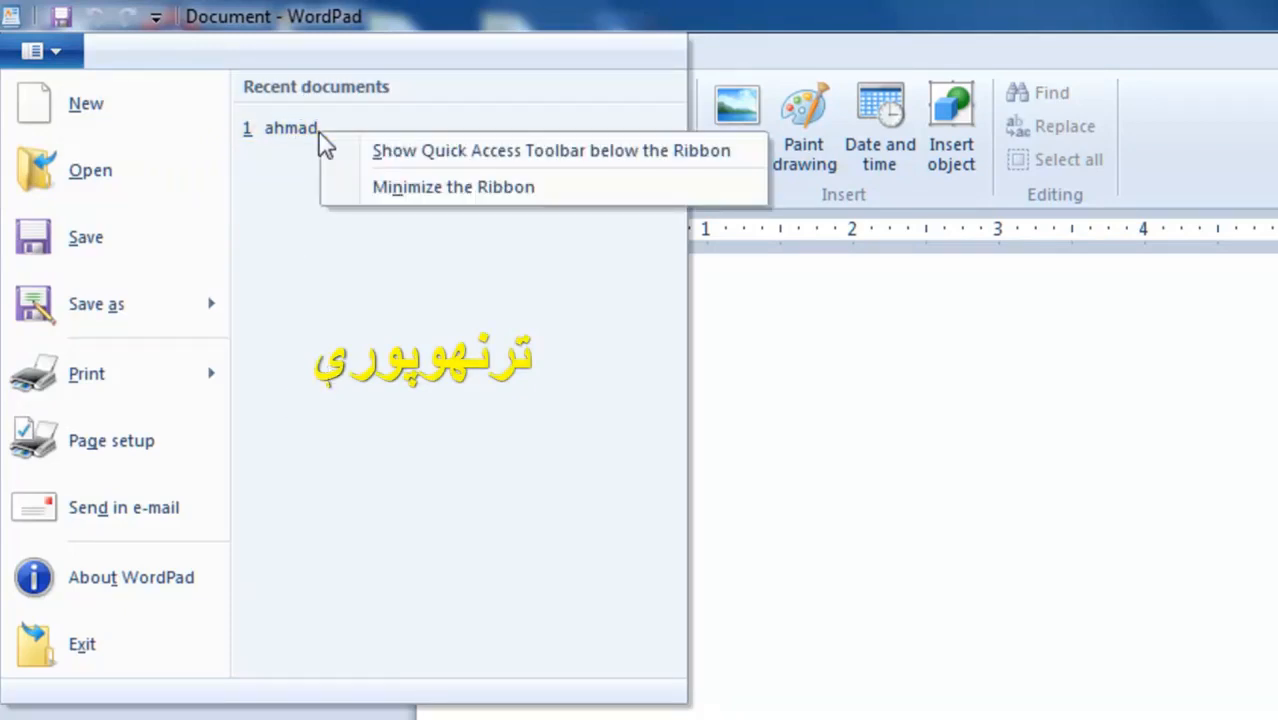
{"action": "left_click", "coordinate": [320, 298]}
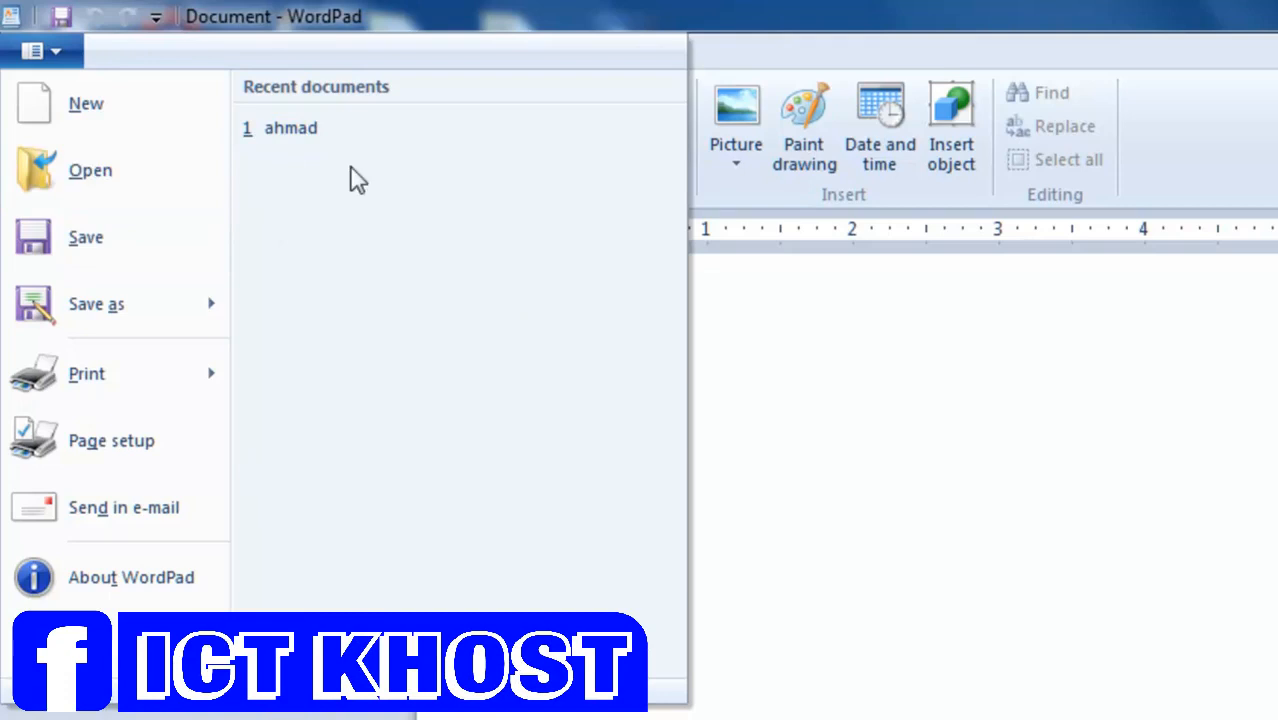
{"action": "left_click", "coordinate": [292, 140]}
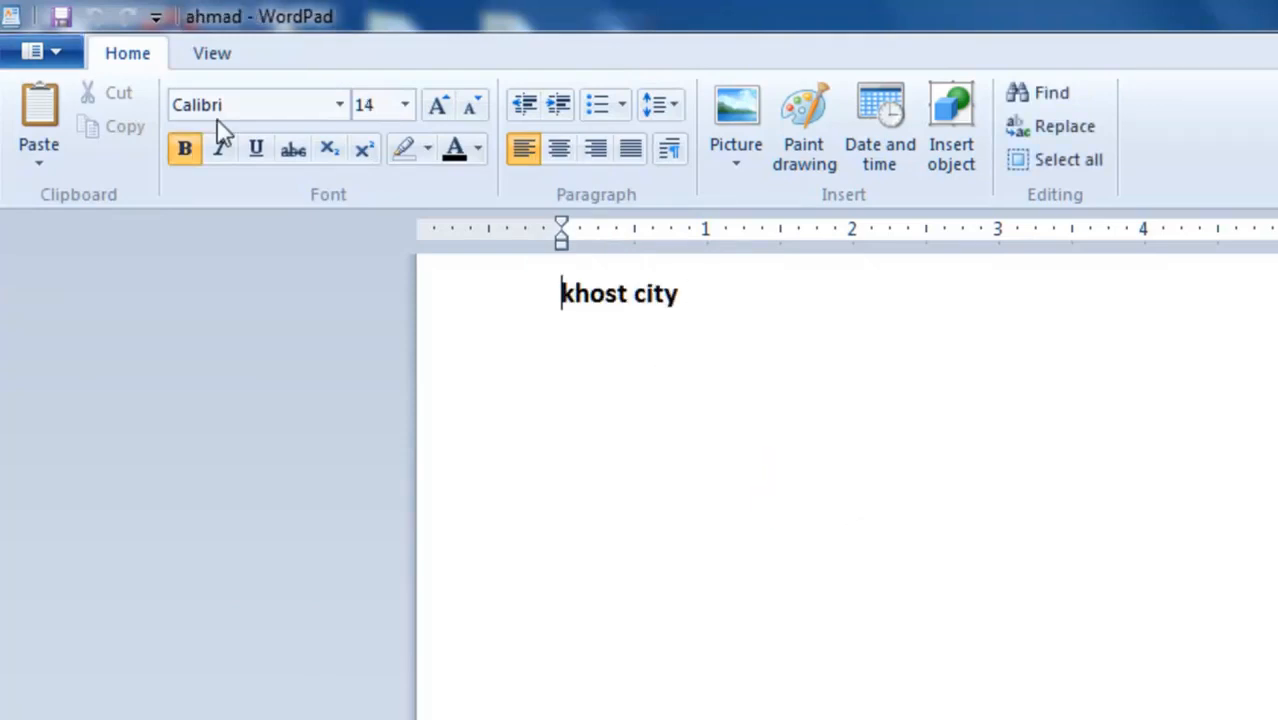
Create a new blank document and turn on bold formatting for its text
{"action": "left_click", "coordinate": [66, 55]}
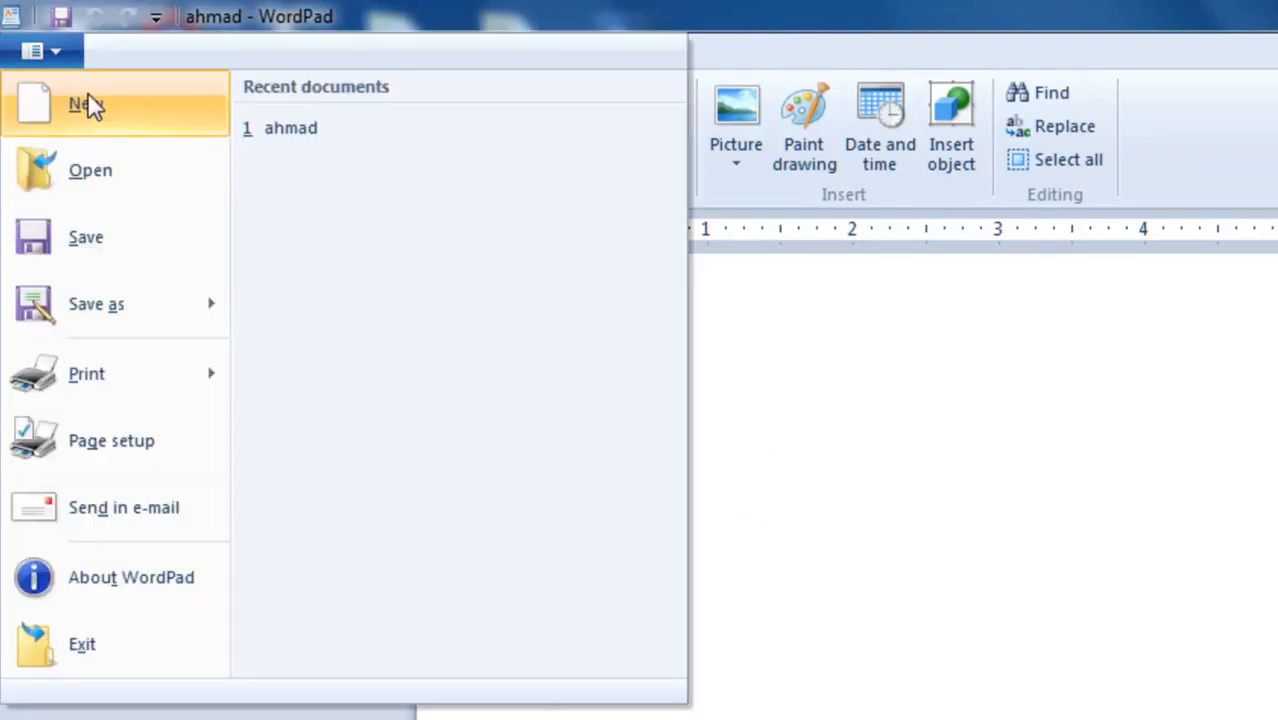
{"action": "left_click", "coordinate": [86, 98]}
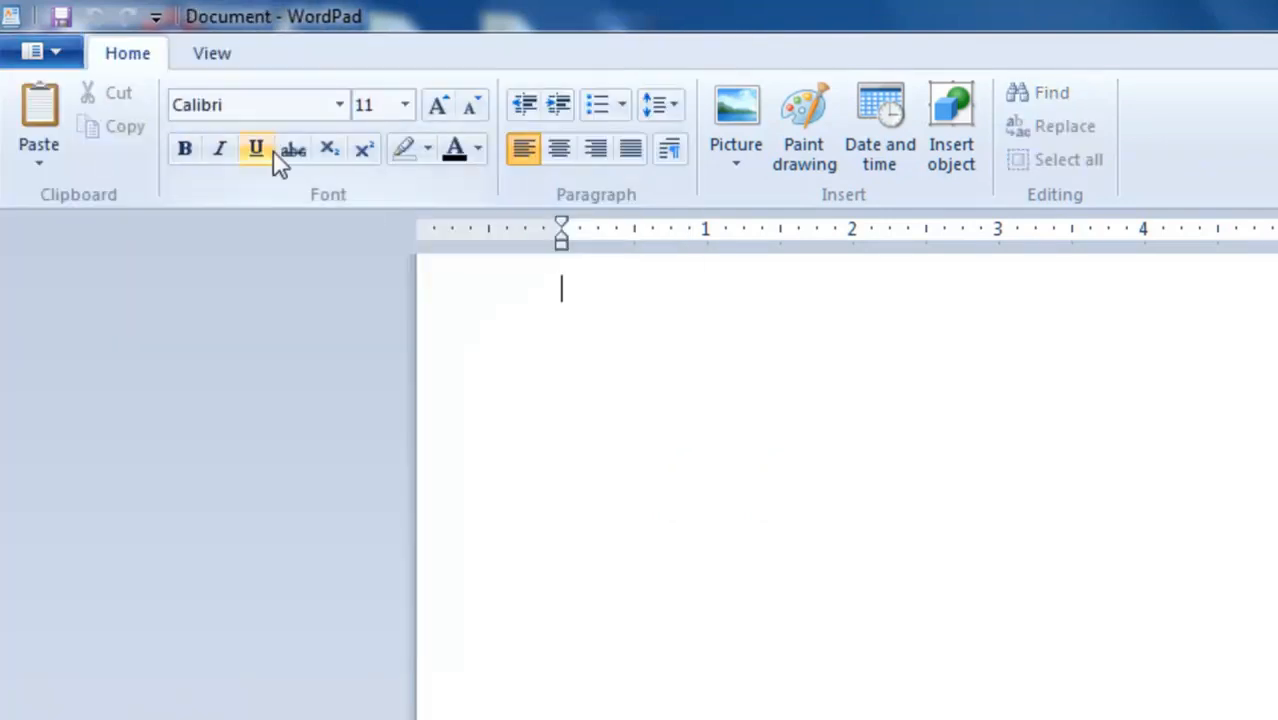
{"action": "left_click", "coordinate": [193, 163]}
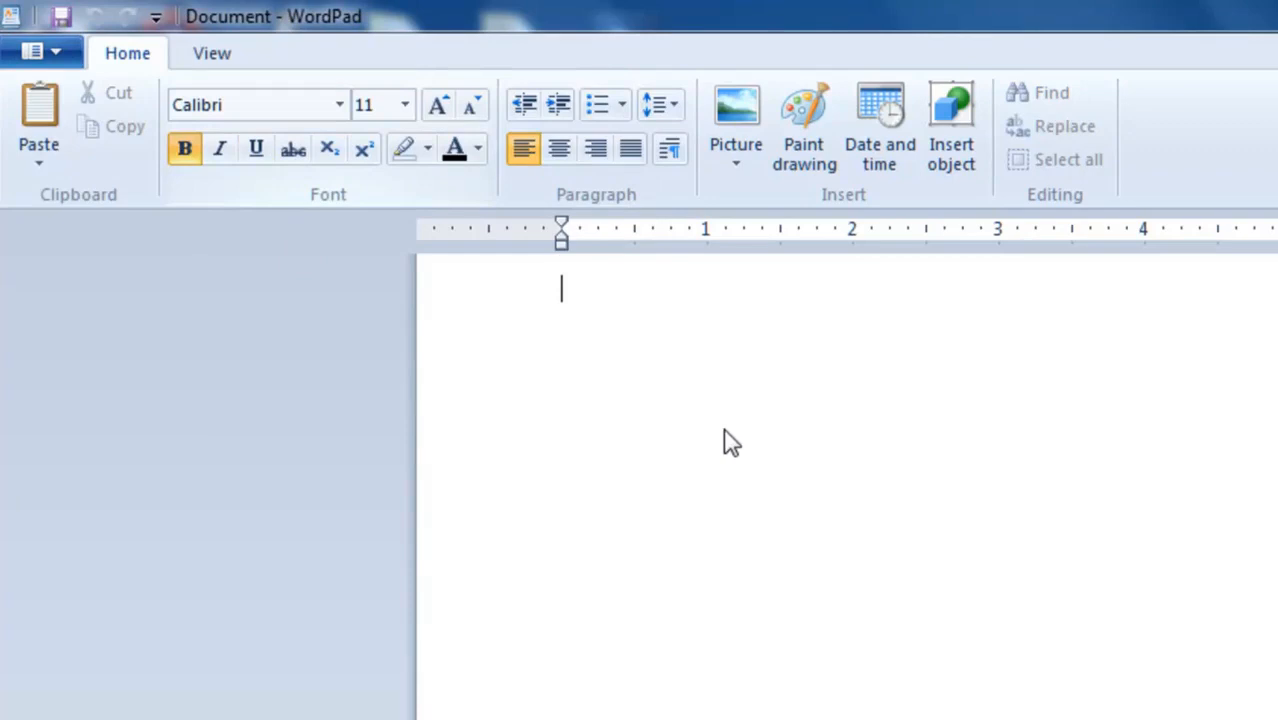
Write a friend's first name followed by "is my friend that is from khost" on the first line
{"action": "type", "text": "kamal is "}
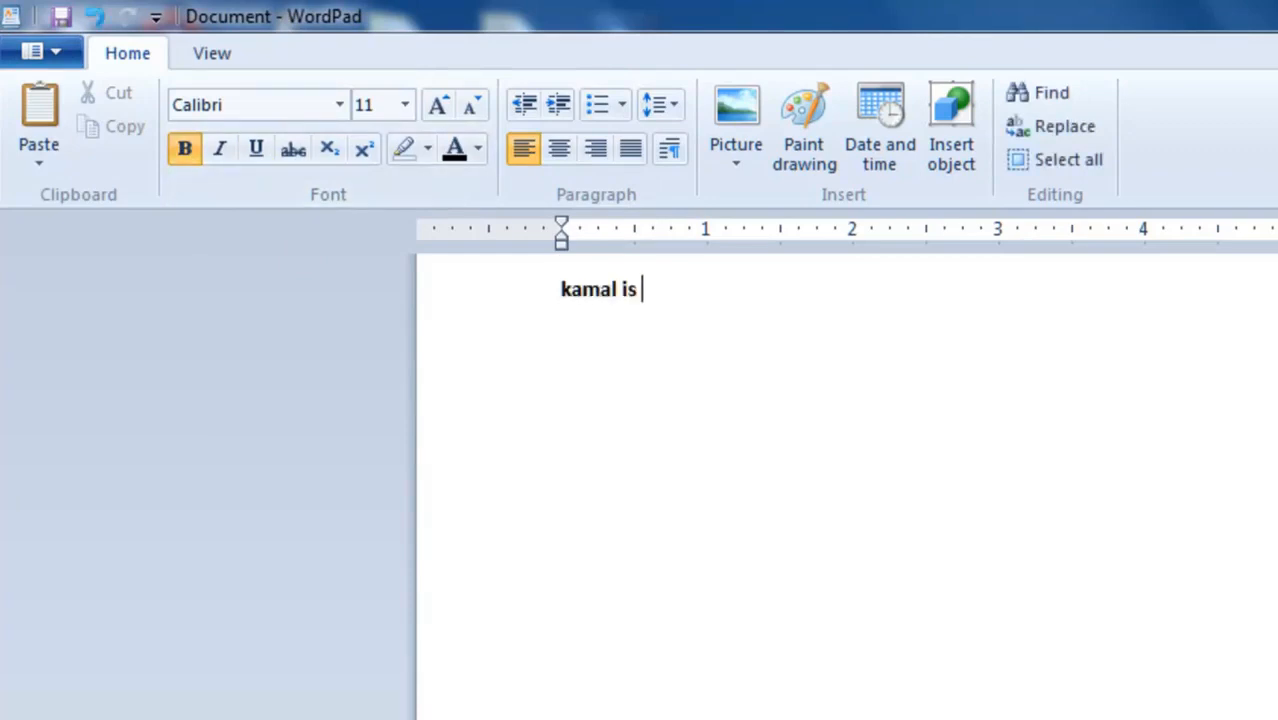
{"action": "type", "text": "my friedn"}
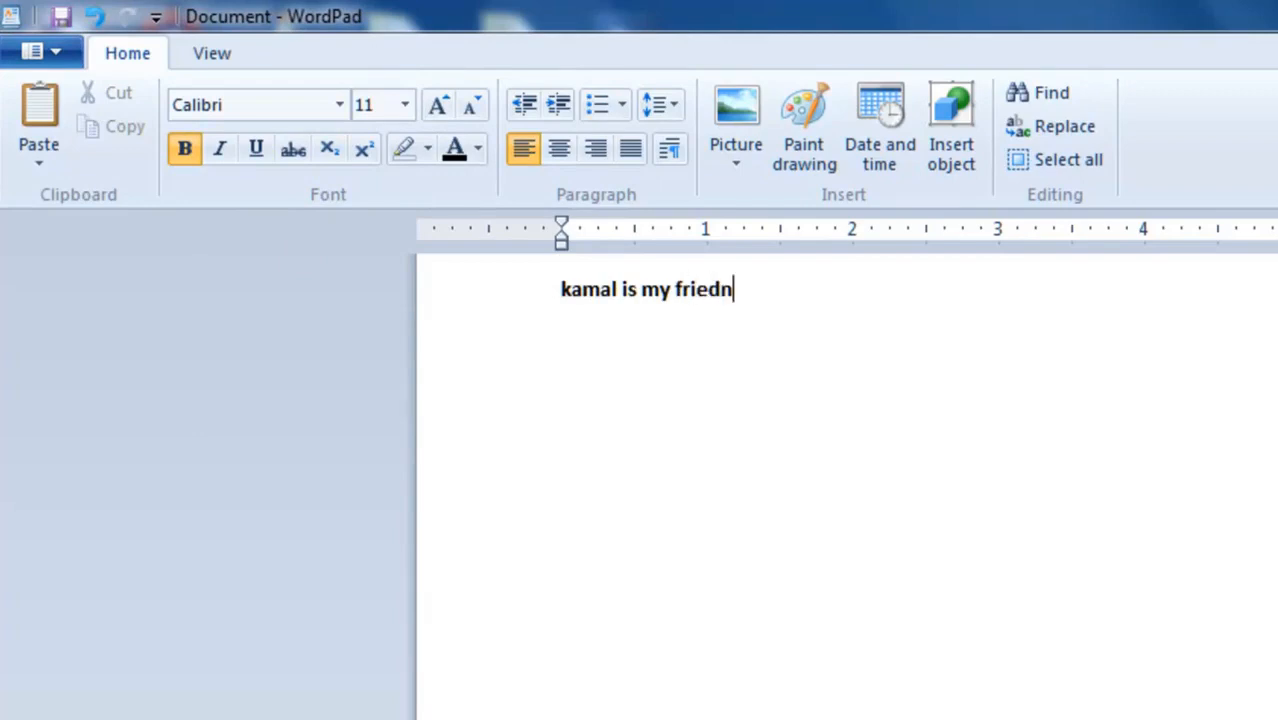
{"action": "key", "text": "BackSpace"}
{"action": "key", "text": "BackSpace"}
{"action": "type", "text": "nd that is "}
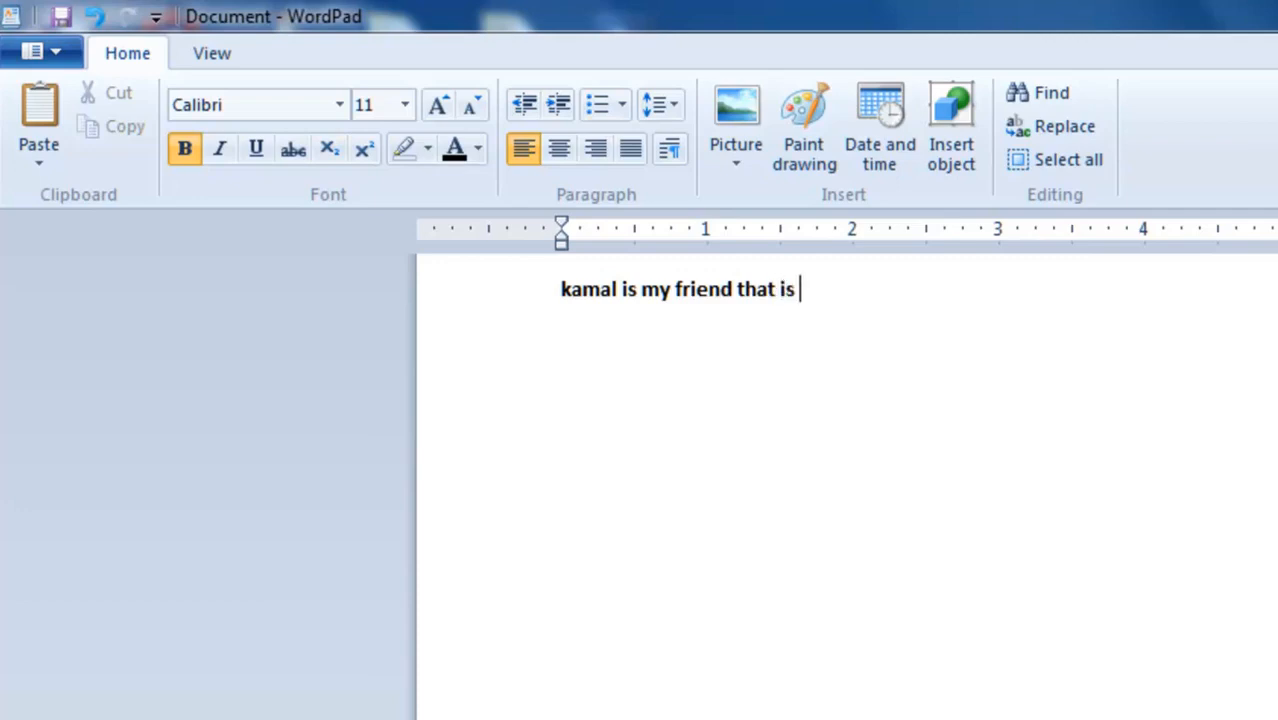
{"action": "type", "text": "from khost"}
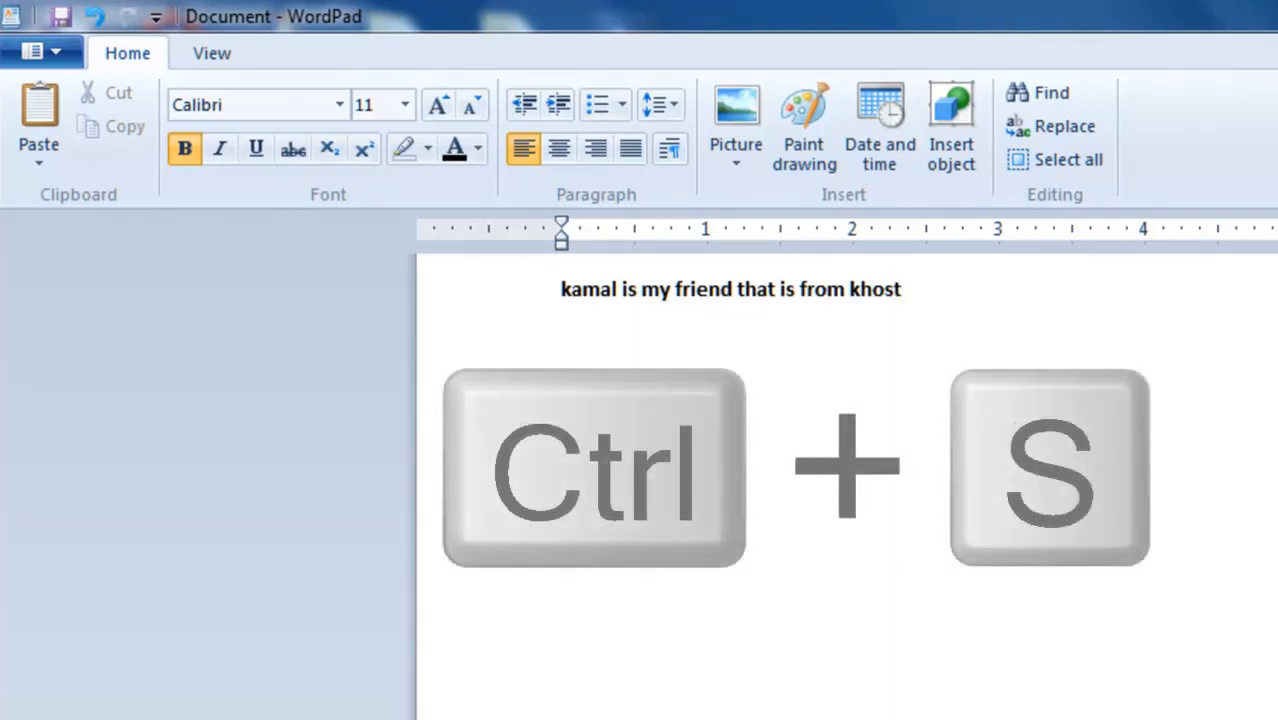
Save the document to the Desktop in Rich Text Format, using the friend's first name as file name
{"action": "left_click", "coordinate": [60, 56]}
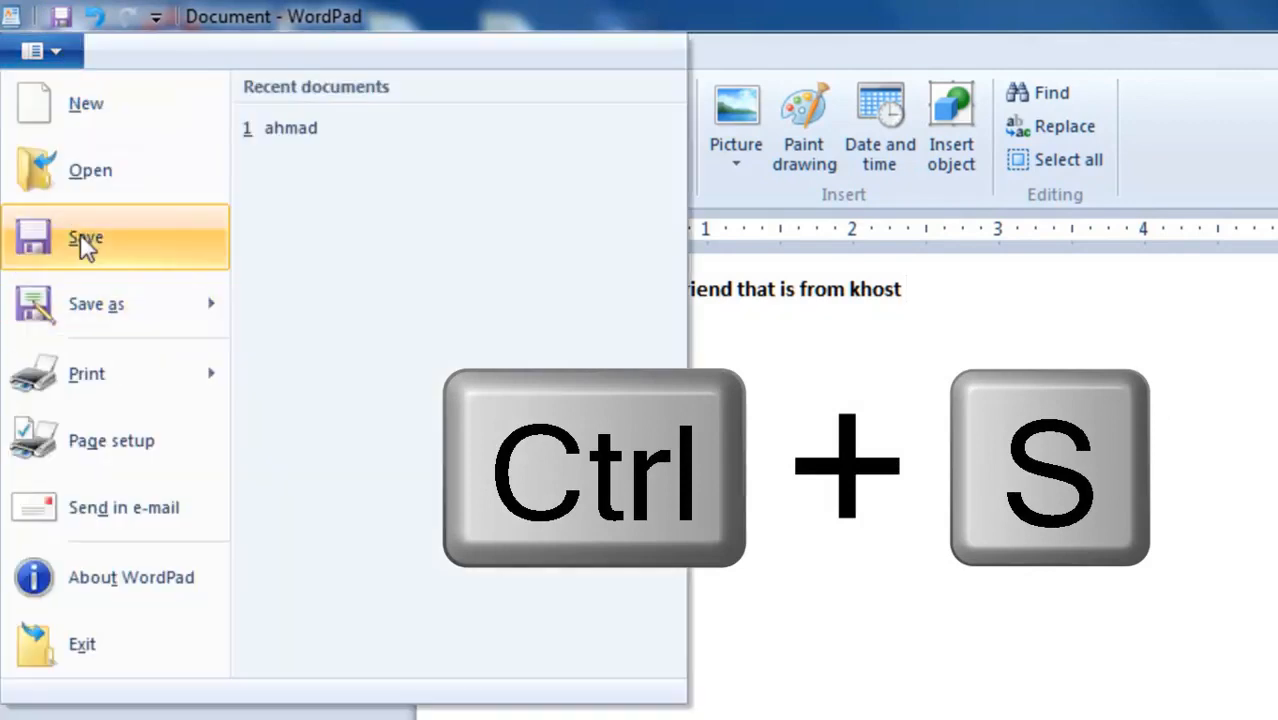
{"action": "left_click", "coordinate": [58, 14]}
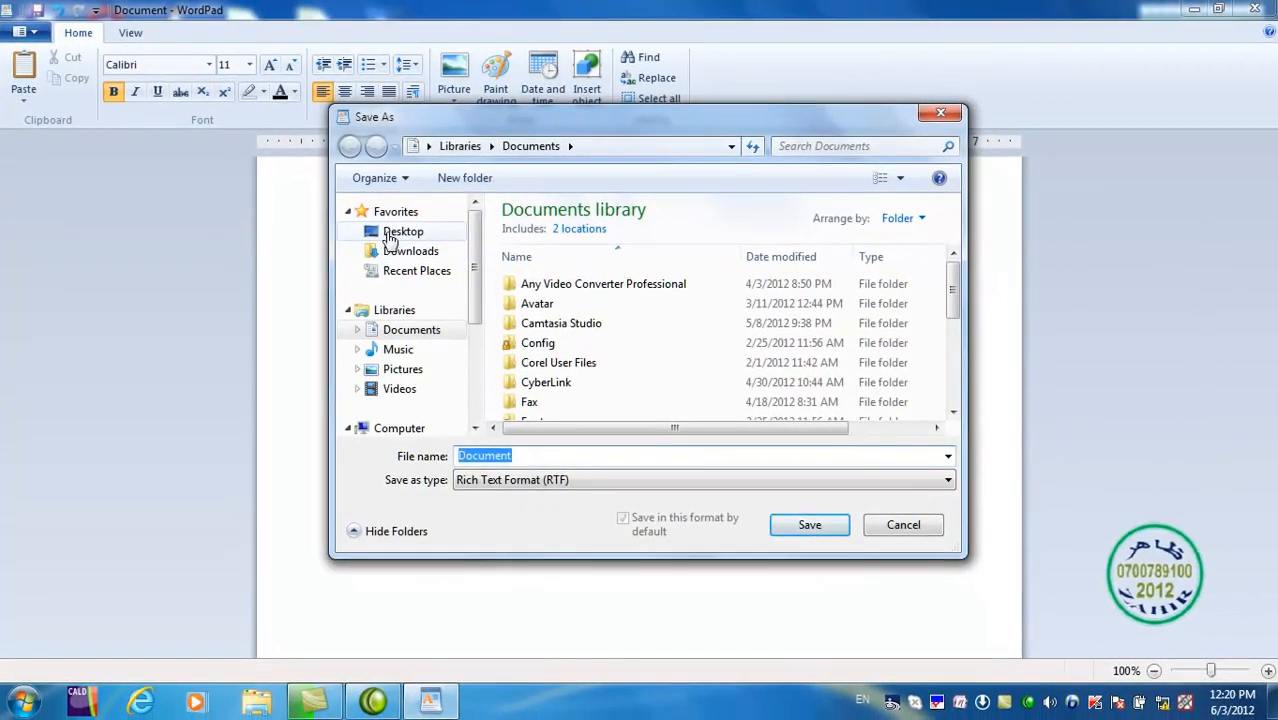
{"action": "left_click", "coordinate": [594, 499]}
{"action": "left_click_drag", "start_coordinate": [542, 457], "coordinate": [447, 488]}
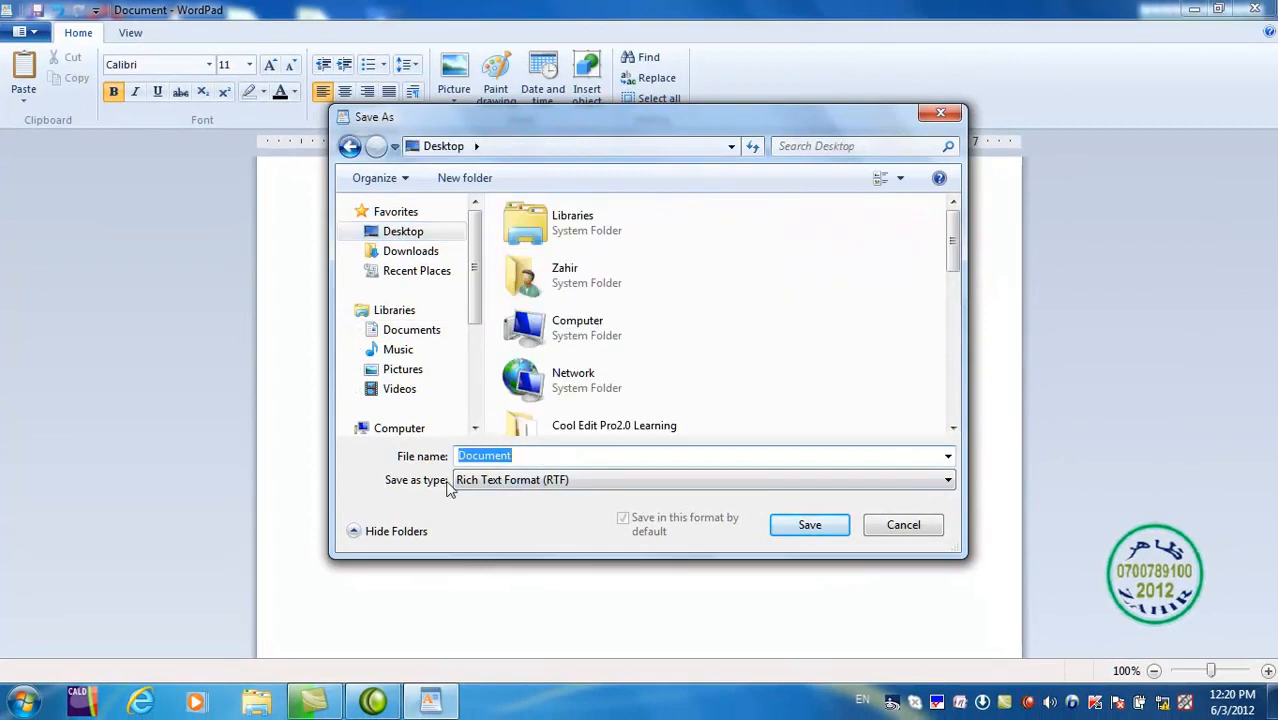
{"action": "type", "text": "kamal"}
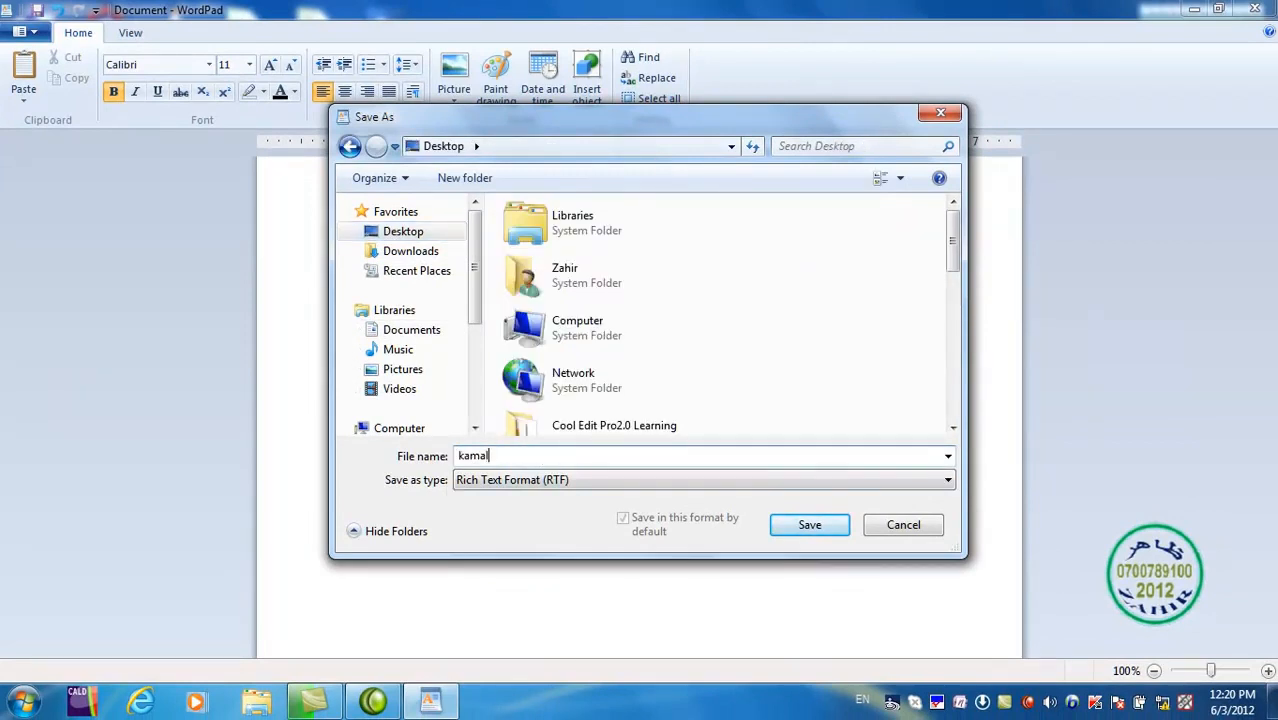
{"action": "left_click", "coordinate": [804, 527]}
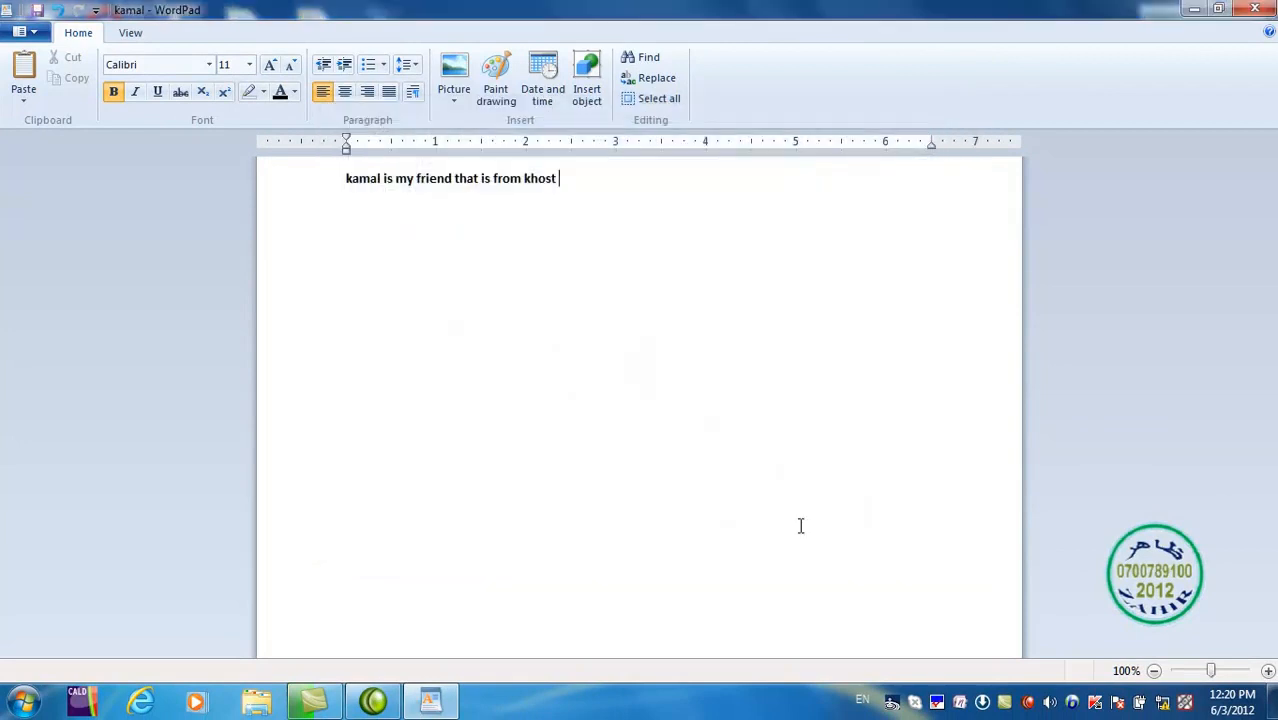
Create another new blank document and check the list of recent documents
{"action": "left_click", "coordinate": [32, 34]}
{"action": "left_click", "coordinate": [51, 63]}
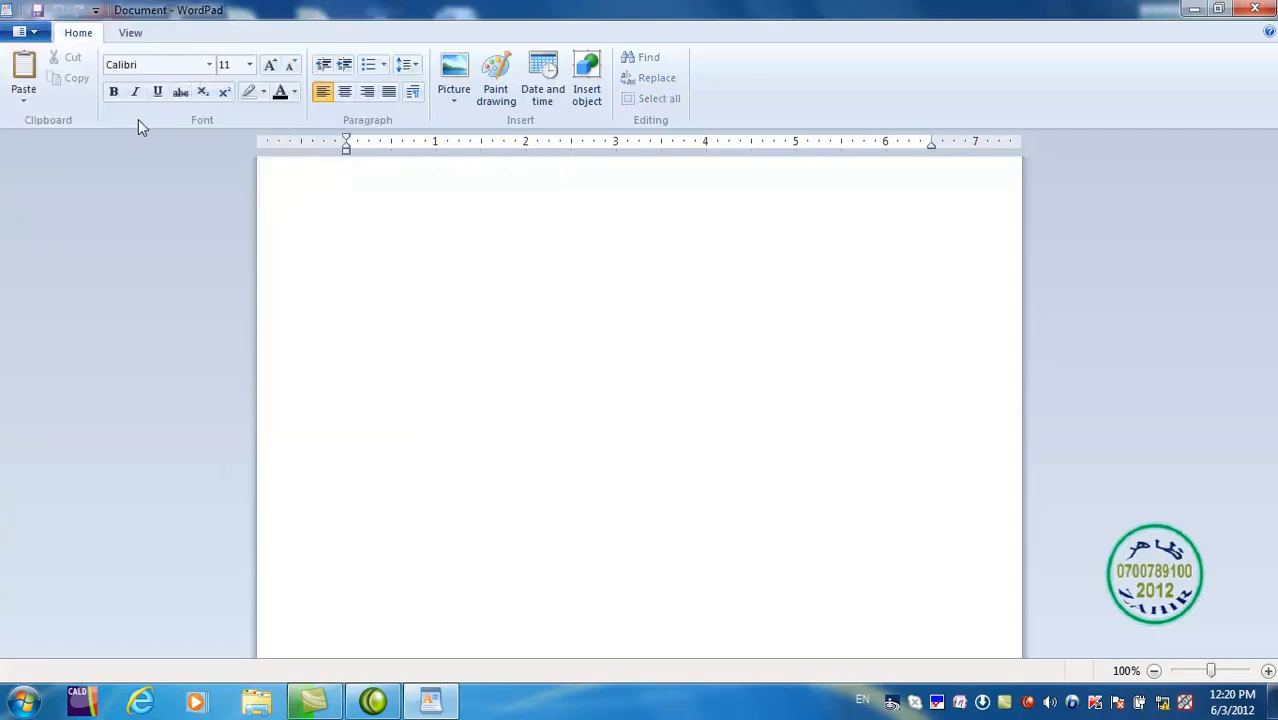
{"action": "left_click", "coordinate": [20, 32]}
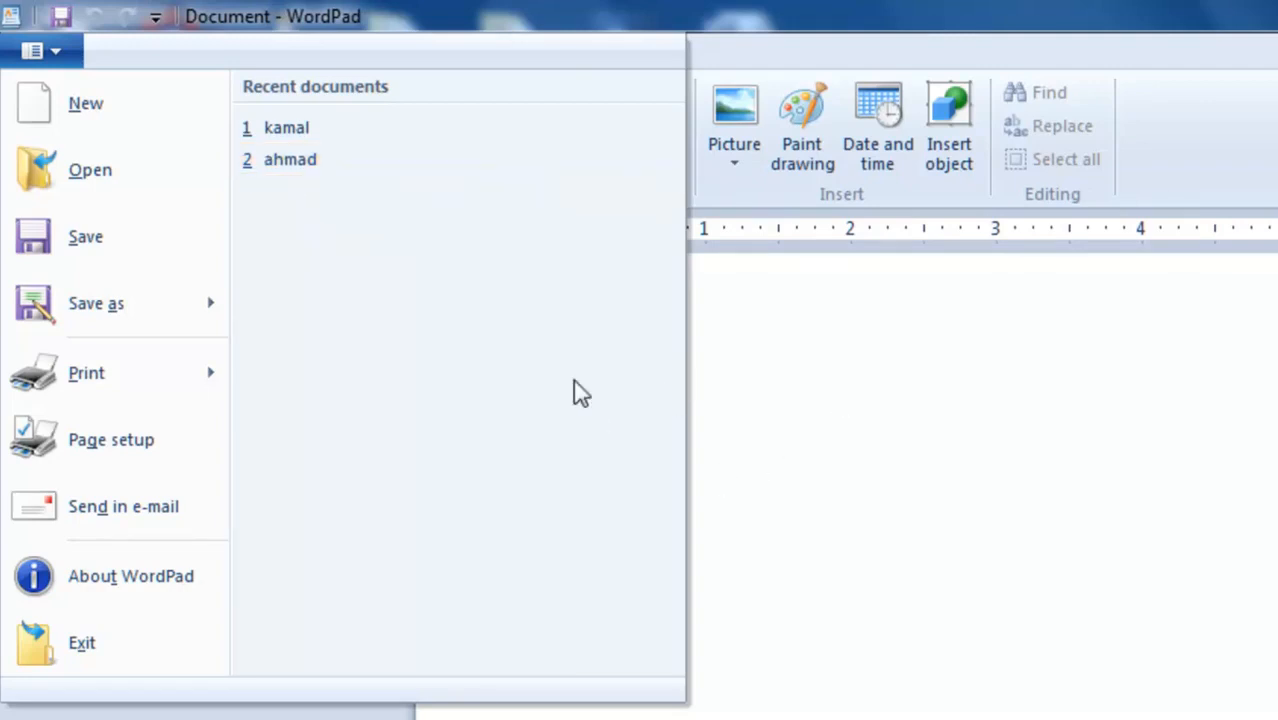
{"action": "left_click", "coordinate": [741, 536]}
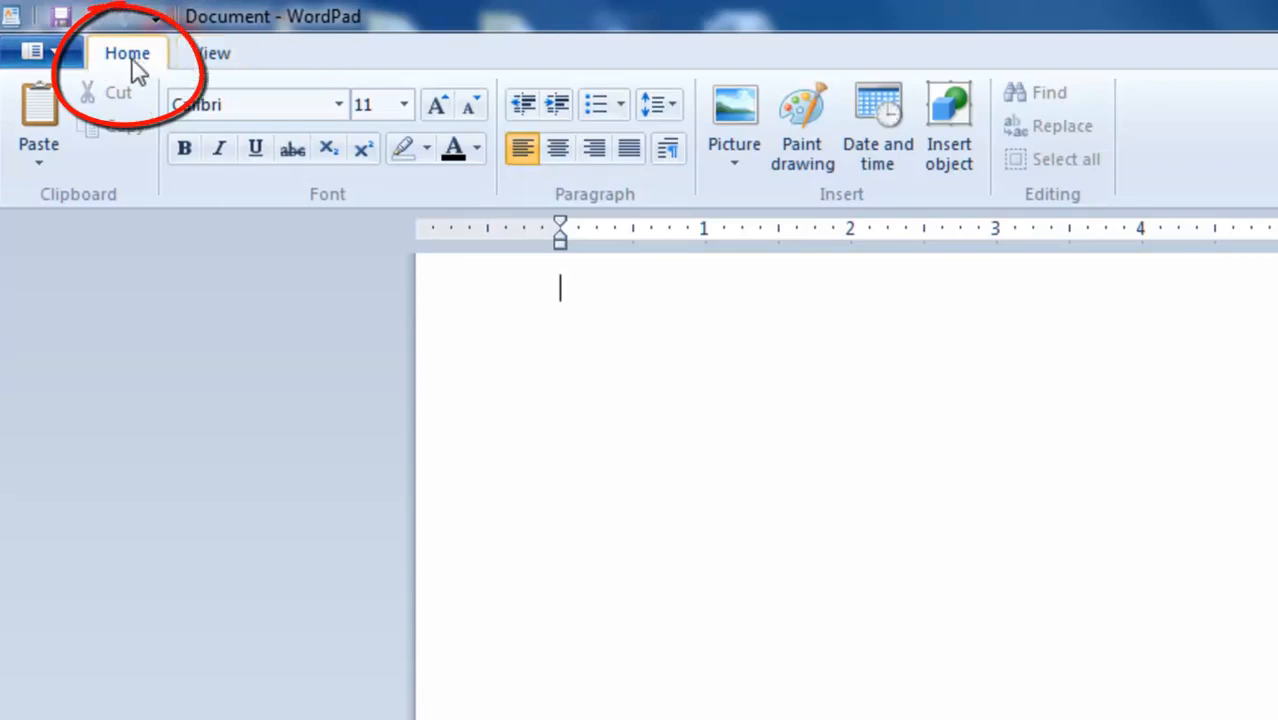
{"action": "left_click", "coordinate": [224, 70]}
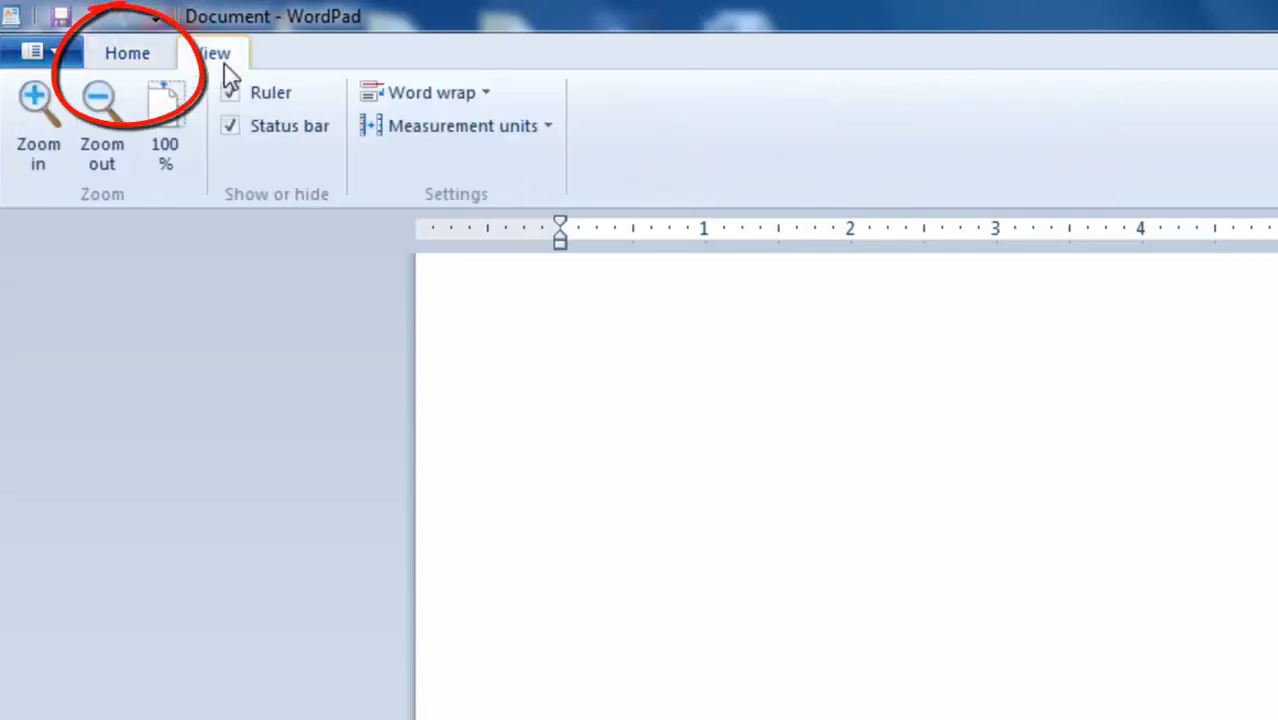
{"action": "left_click", "coordinate": [137, 68]}
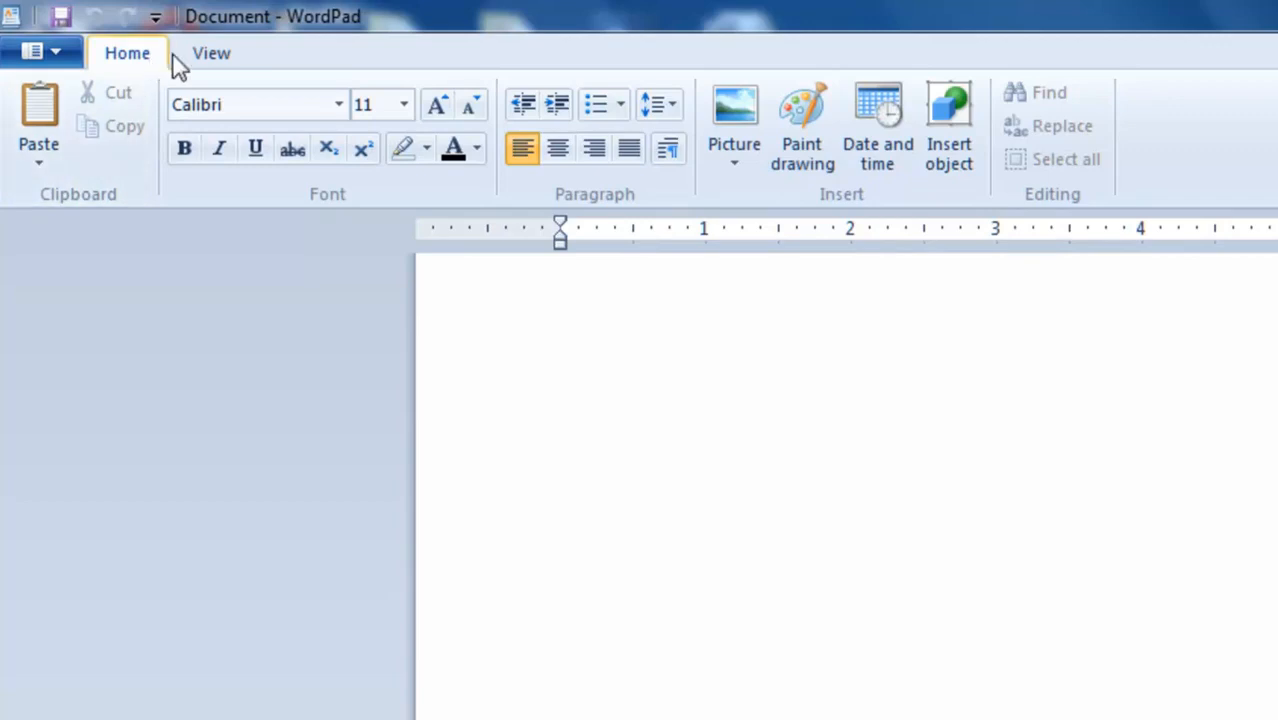
{"action": "left_click", "coordinate": [218, 58]}
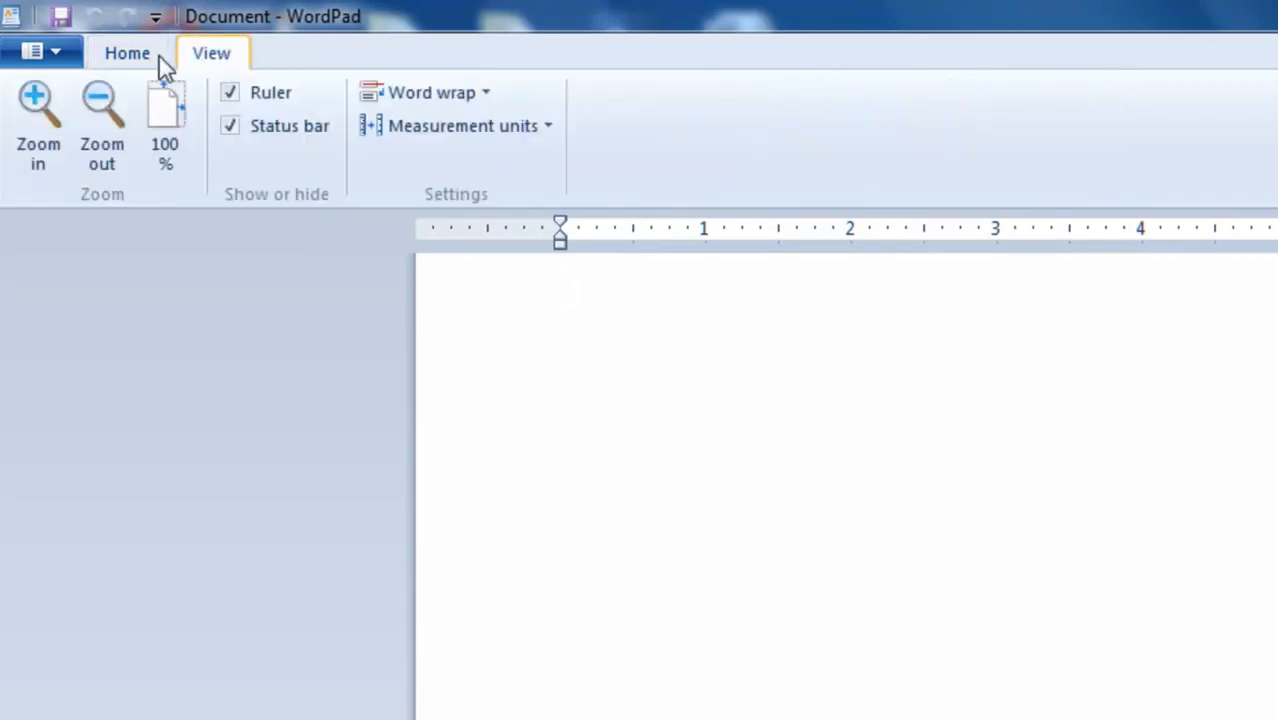
{"action": "left_click", "coordinate": [110, 53]}
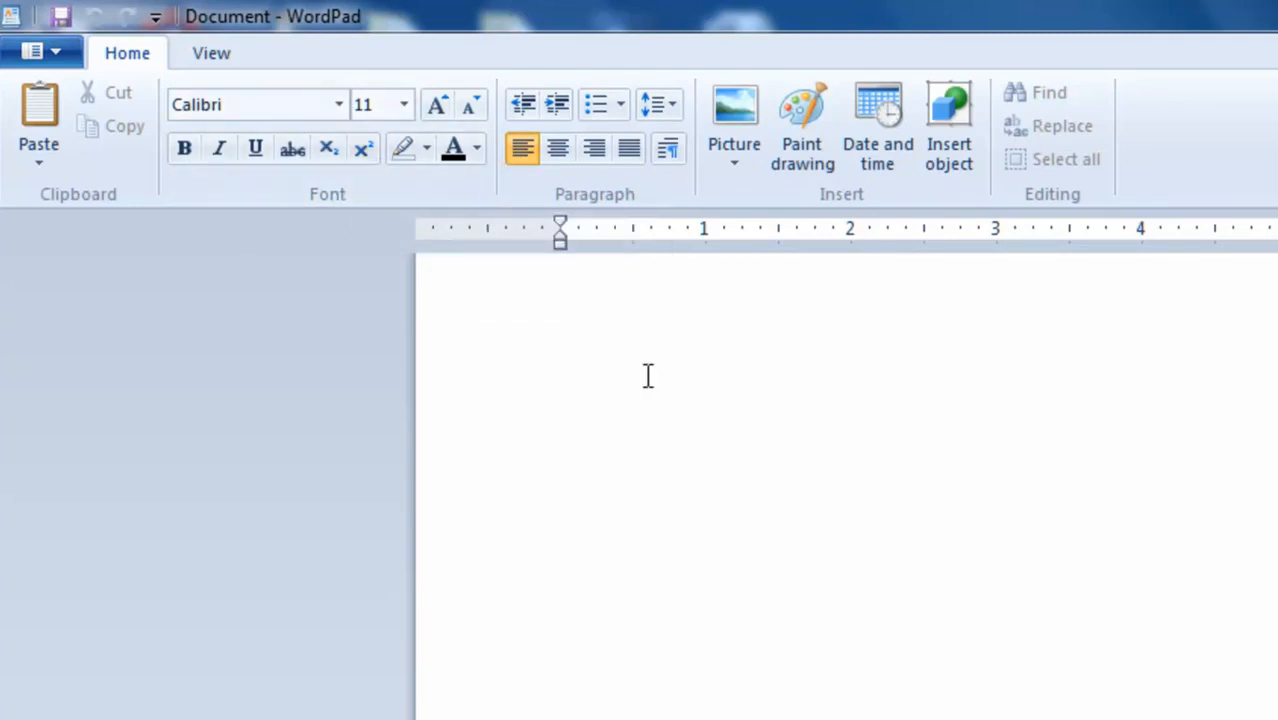
Write "we study computer programs in khost city" on the first line of the blank document
{"action": "type", "text": "we "}
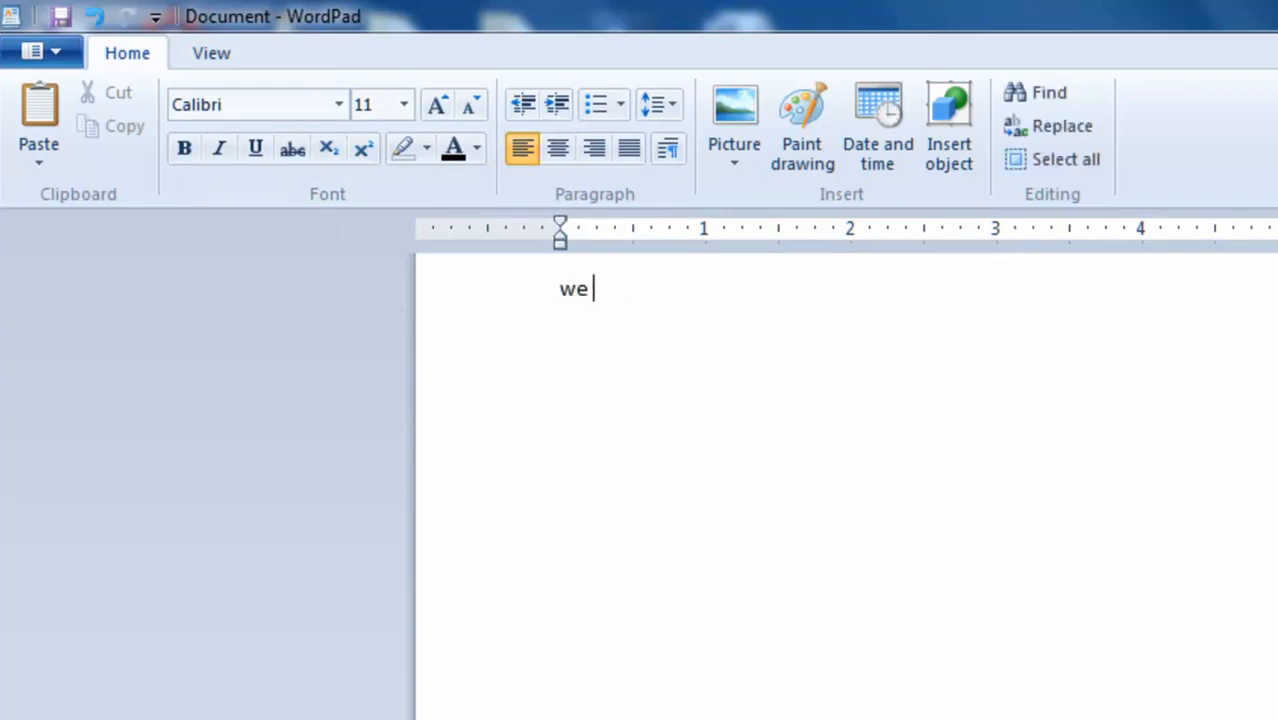
{"action": "type", "text": "study comput"}
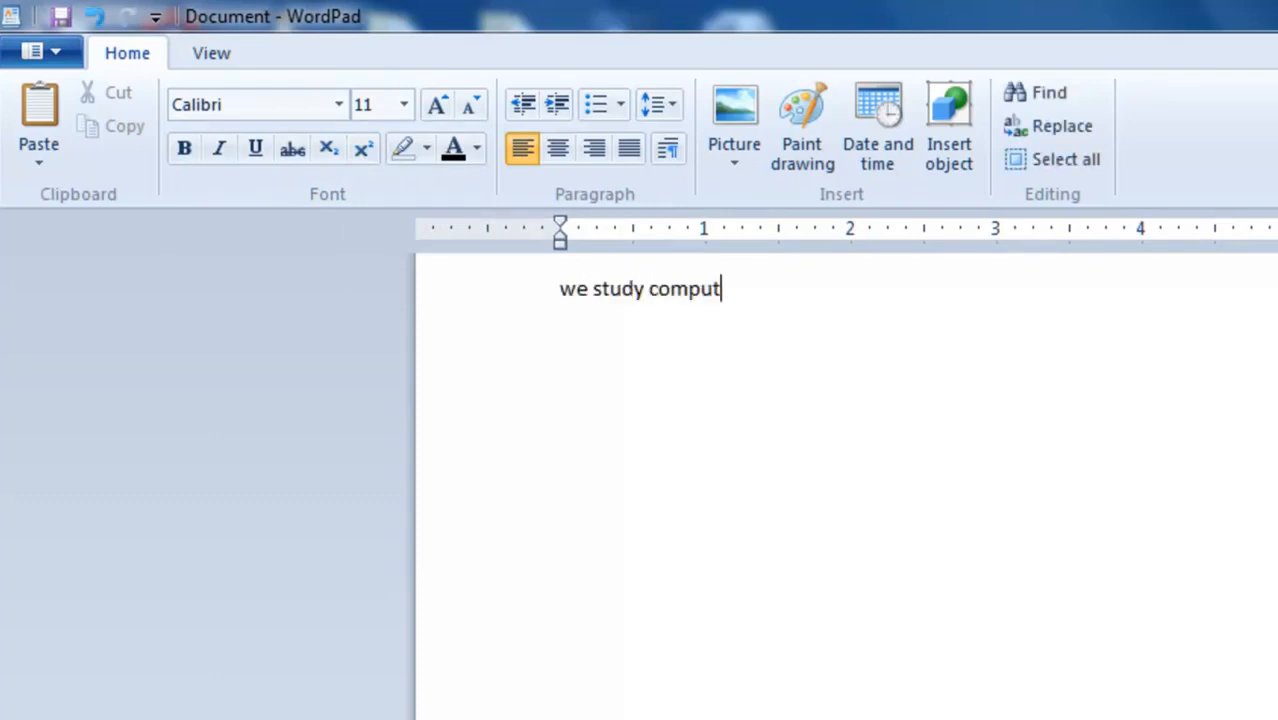
{"action": "type", "text": "er prog"}
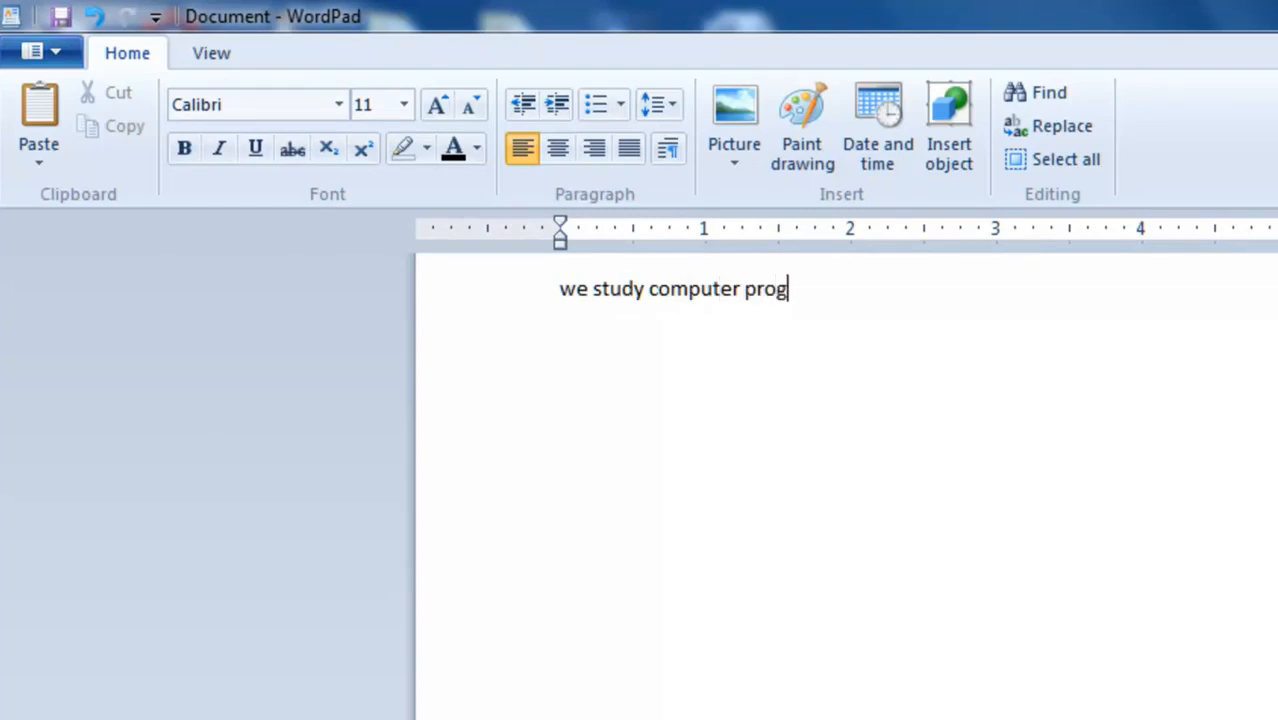
{"action": "type", "text": "rams in "}
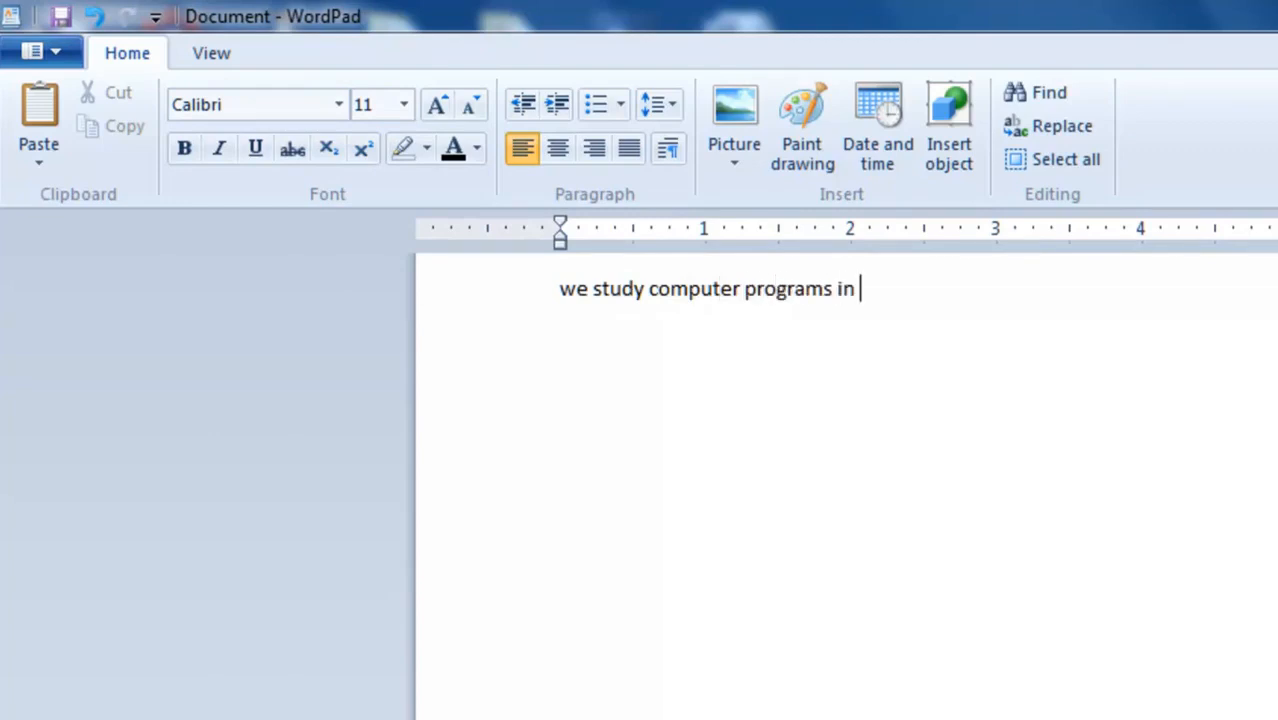
{"action": "type", "text": "khost city"}
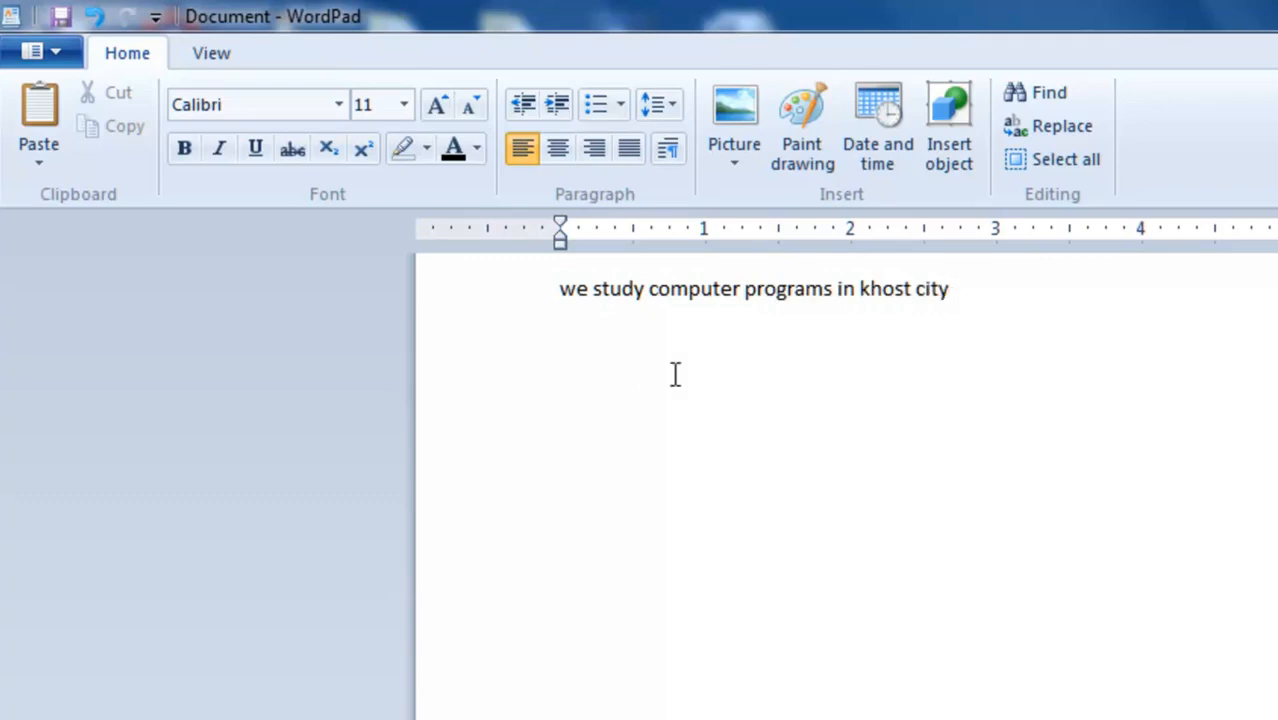
Change the font of the whole sentence to Bauhaus 93
{"action": "left_click_drag", "start_coordinate": [964, 297], "coordinate": [584, 314]}
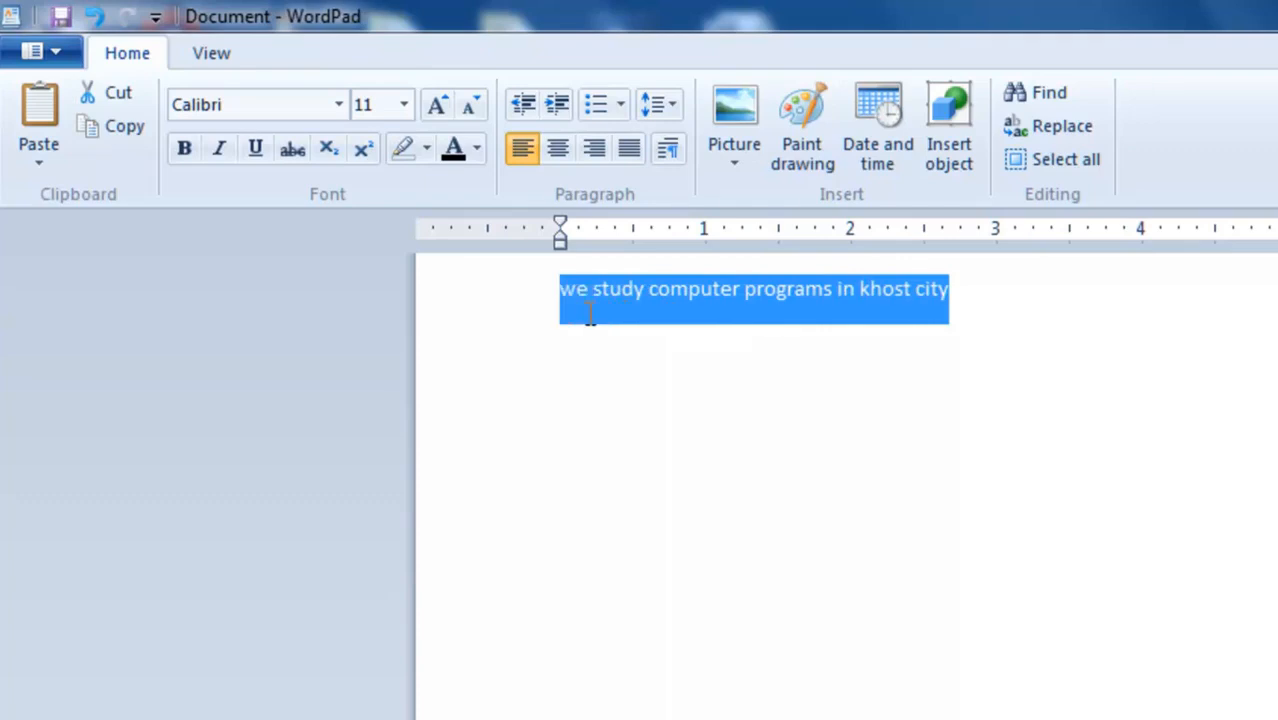
{"action": "left_click", "coordinate": [338, 104]}
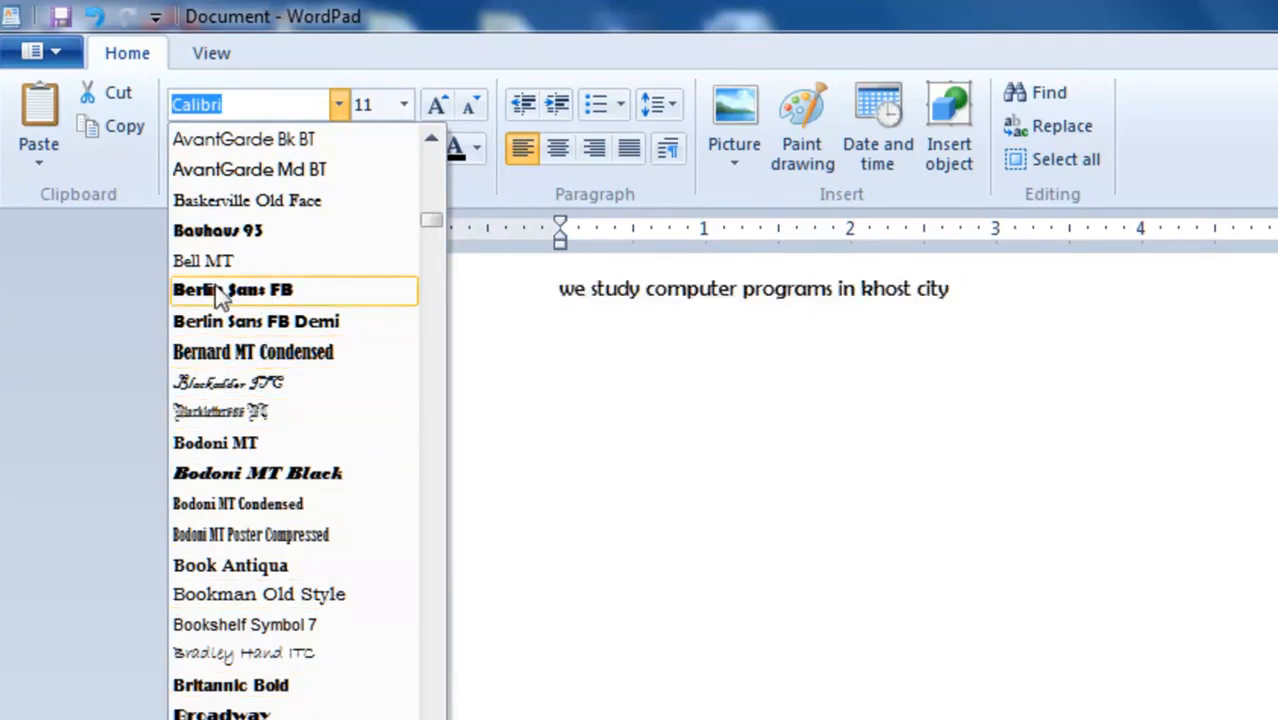
{"action": "left_click", "coordinate": [232, 236]}
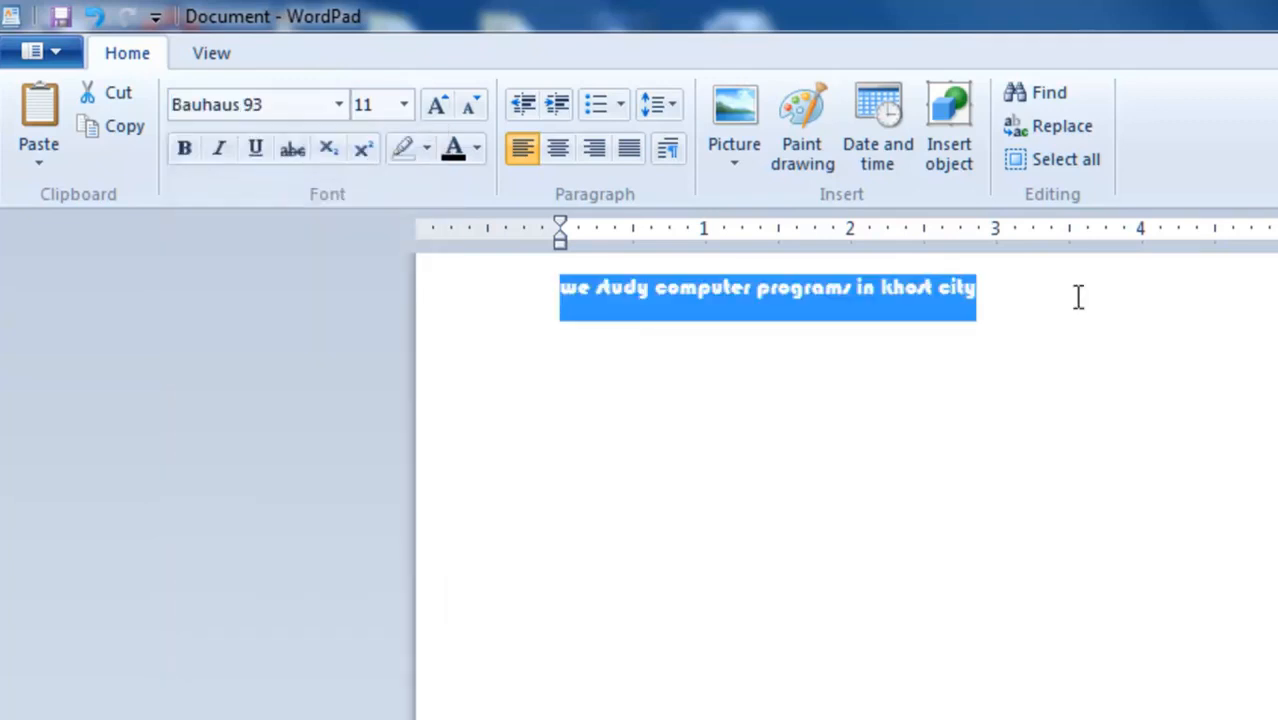
Set the font size of the whole sentence to 24
{"action": "left_click", "coordinate": [1012, 300]}
{"action": "left_click_drag", "start_coordinate": [1009, 290], "coordinate": [585, 320]}
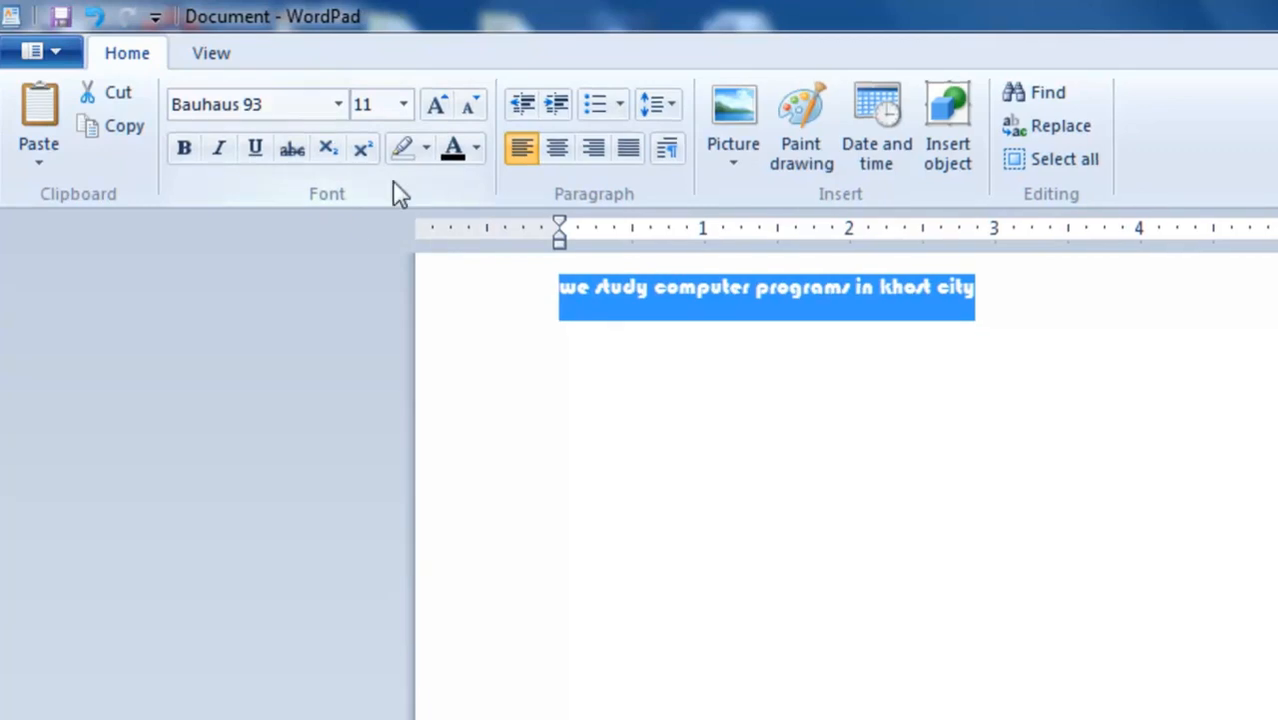
{"action": "left_click", "coordinate": [403, 104]}
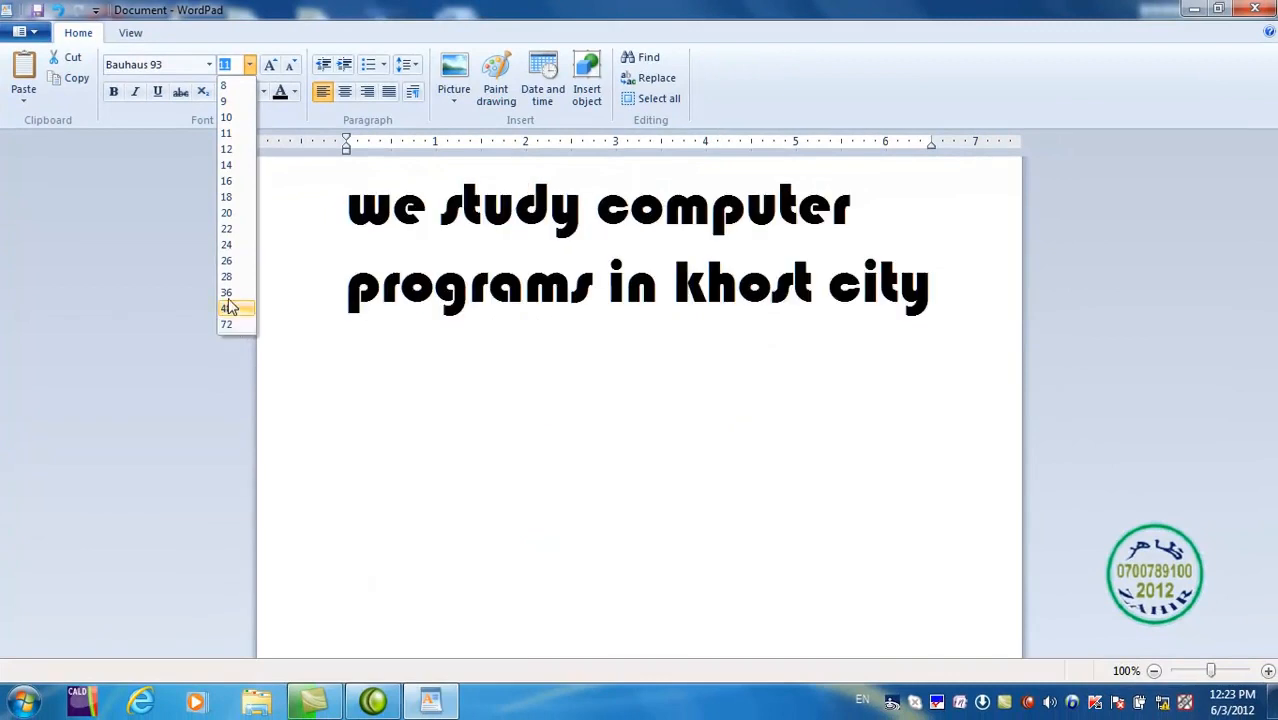
{"action": "left_click", "coordinate": [227, 246]}
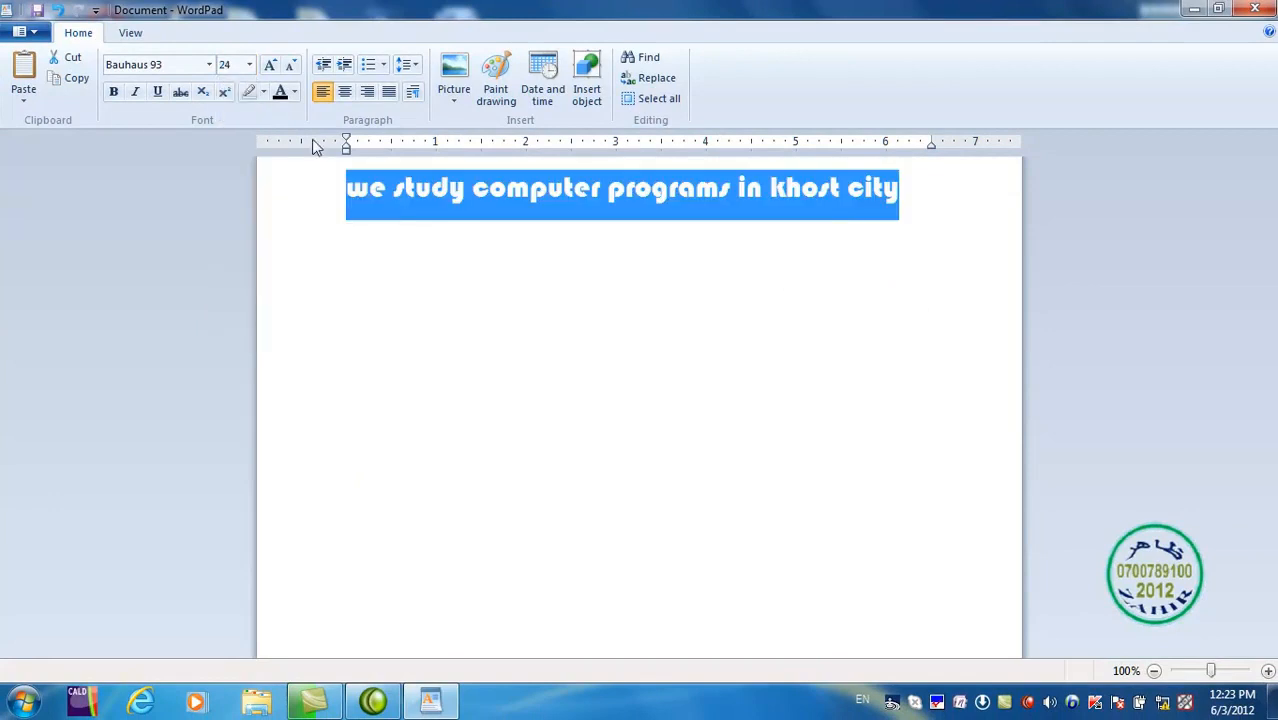
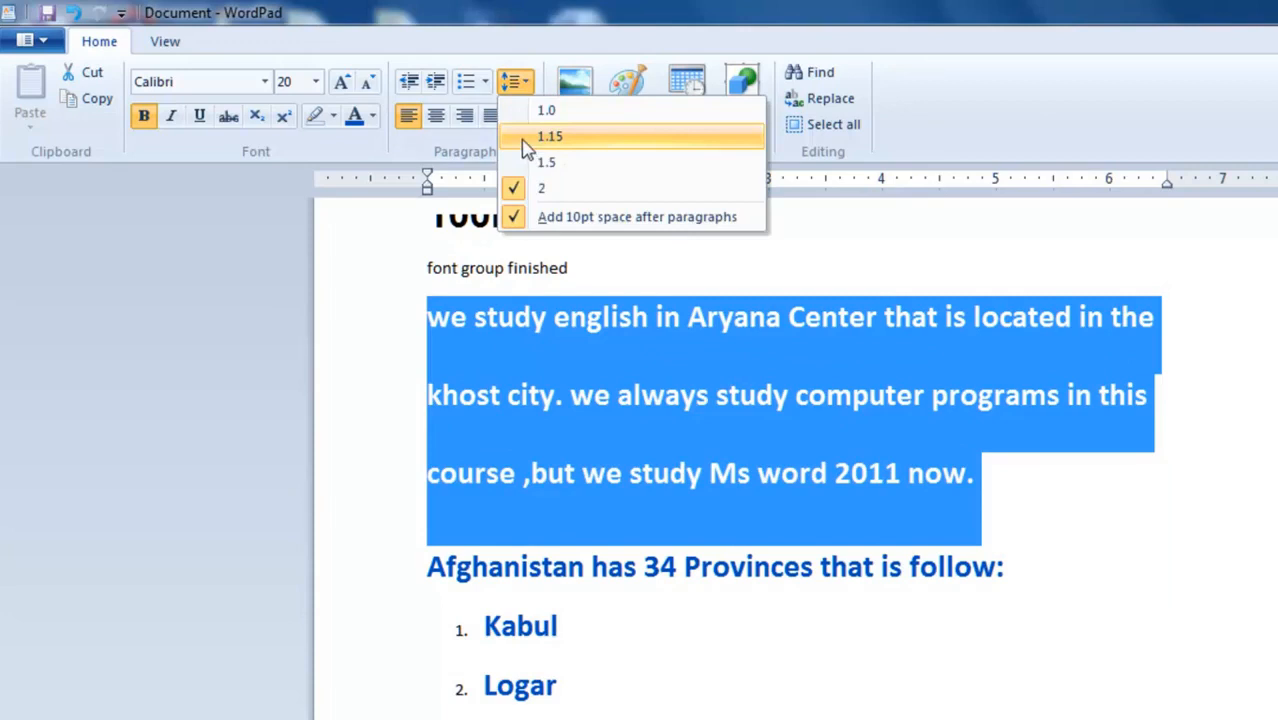
Set the line spacing of the "we study english" paragraph to 1.15 and deselect the text
{"action": "left_click", "coordinate": [522, 137]}
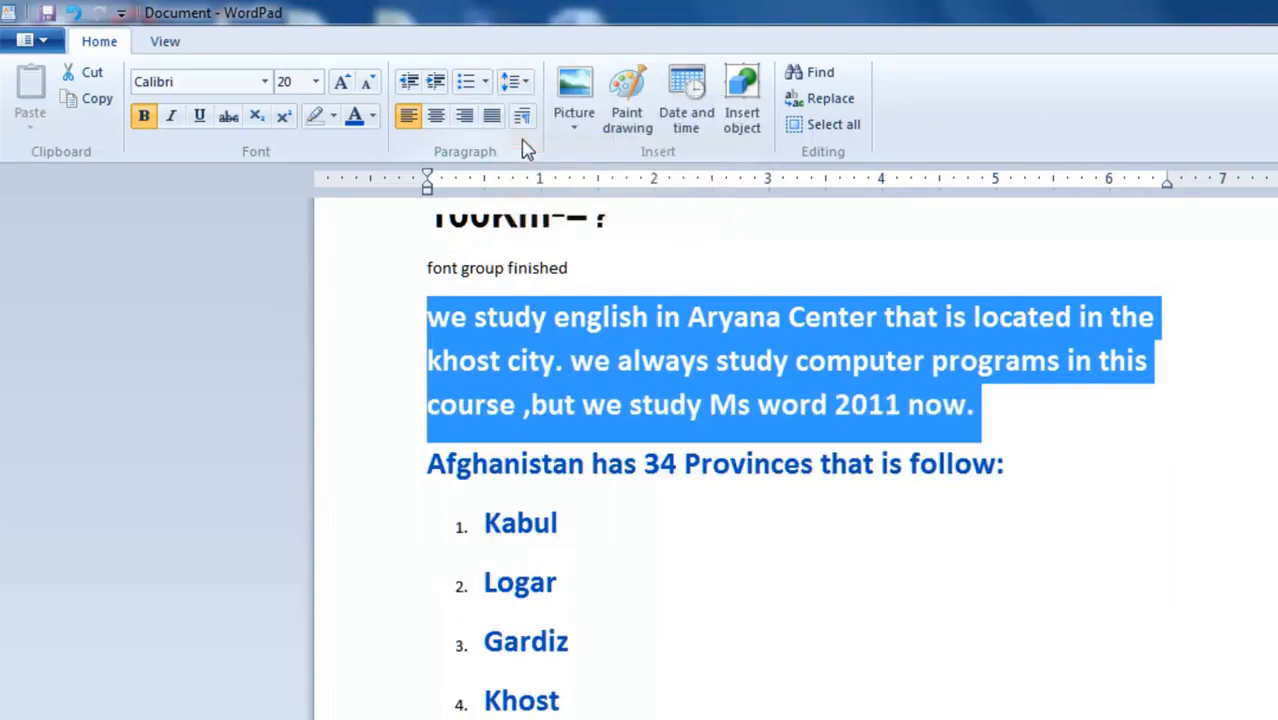
{"action": "left_click", "coordinate": [515, 83]}
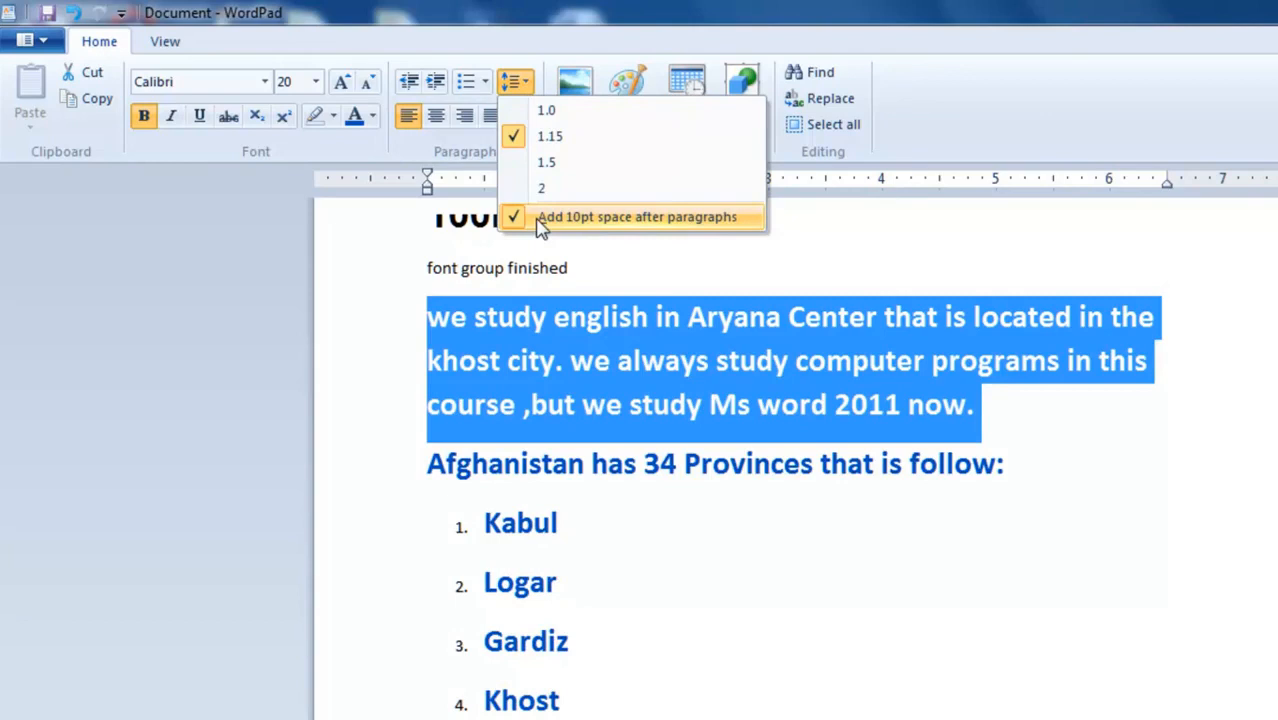
{"action": "left_click", "coordinate": [998, 454]}
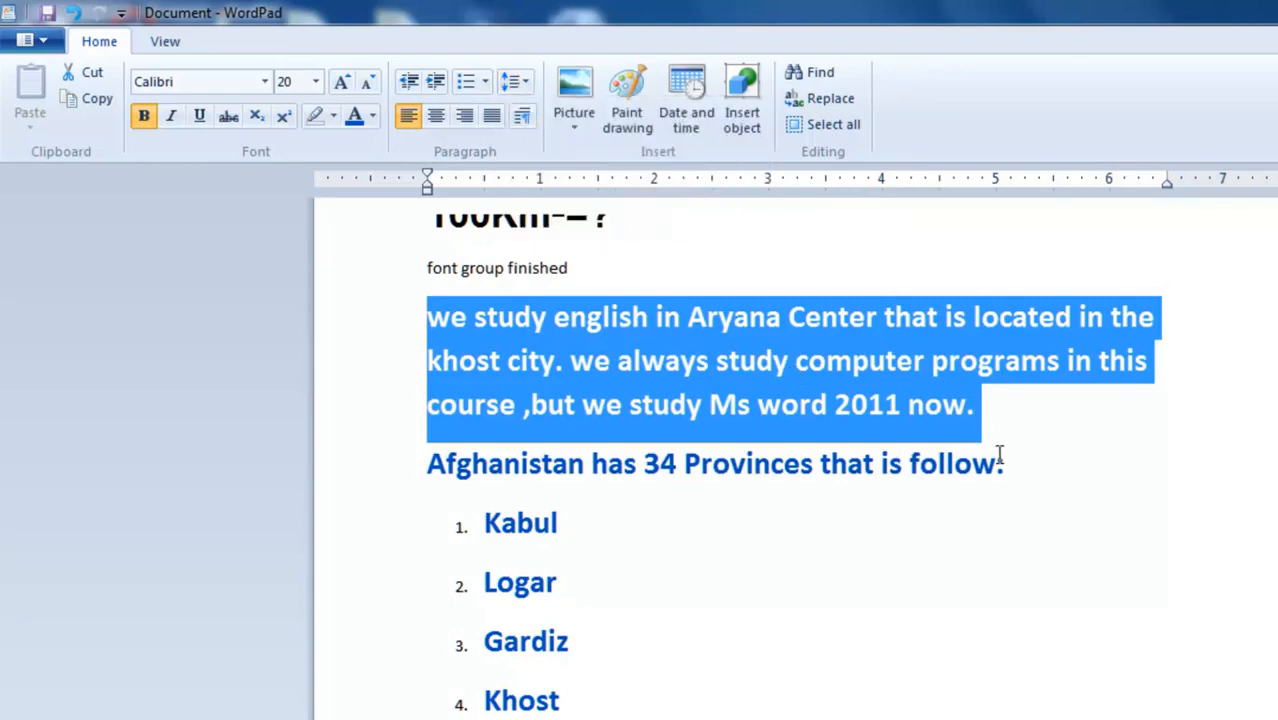
{"action": "left_click", "coordinate": [1006, 418]}
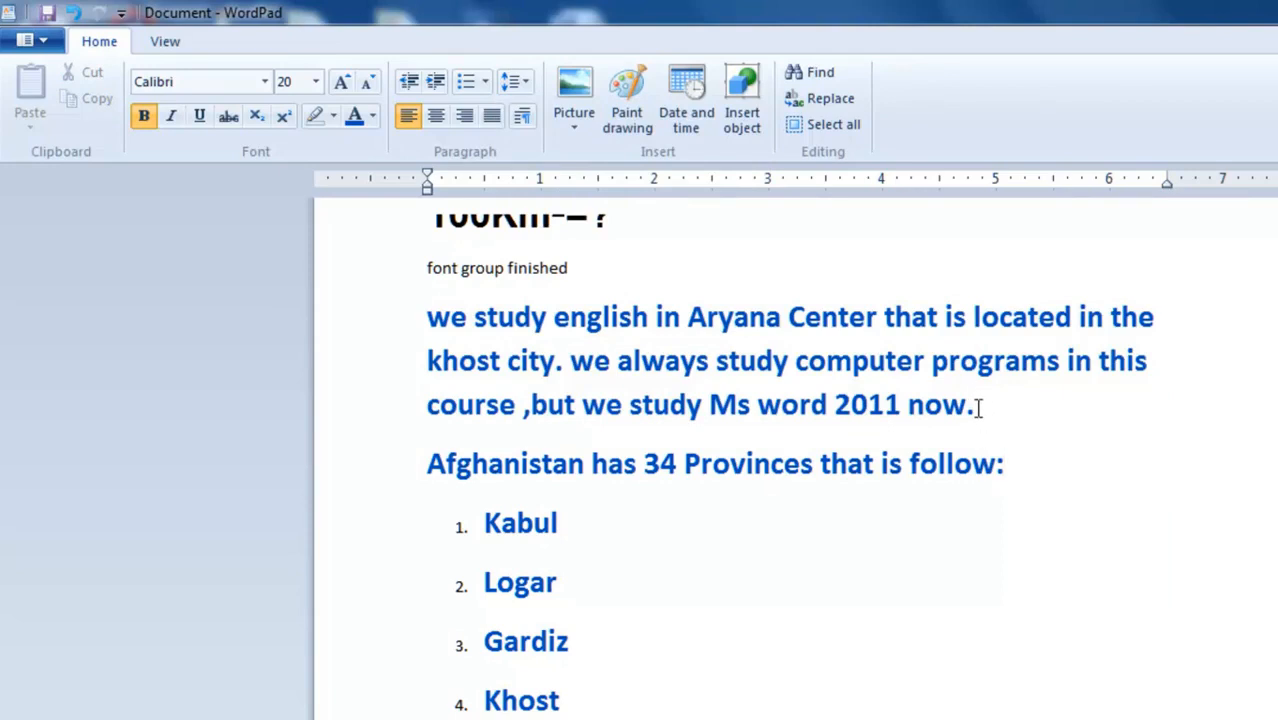
Turn off the 10pt space after the "we study english" paragraph, and turn it back on
{"action": "left_click_drag", "start_coordinate": [976, 403], "coordinate": [968, 465]}
{"action": "left_click", "coordinate": [952, 430]}
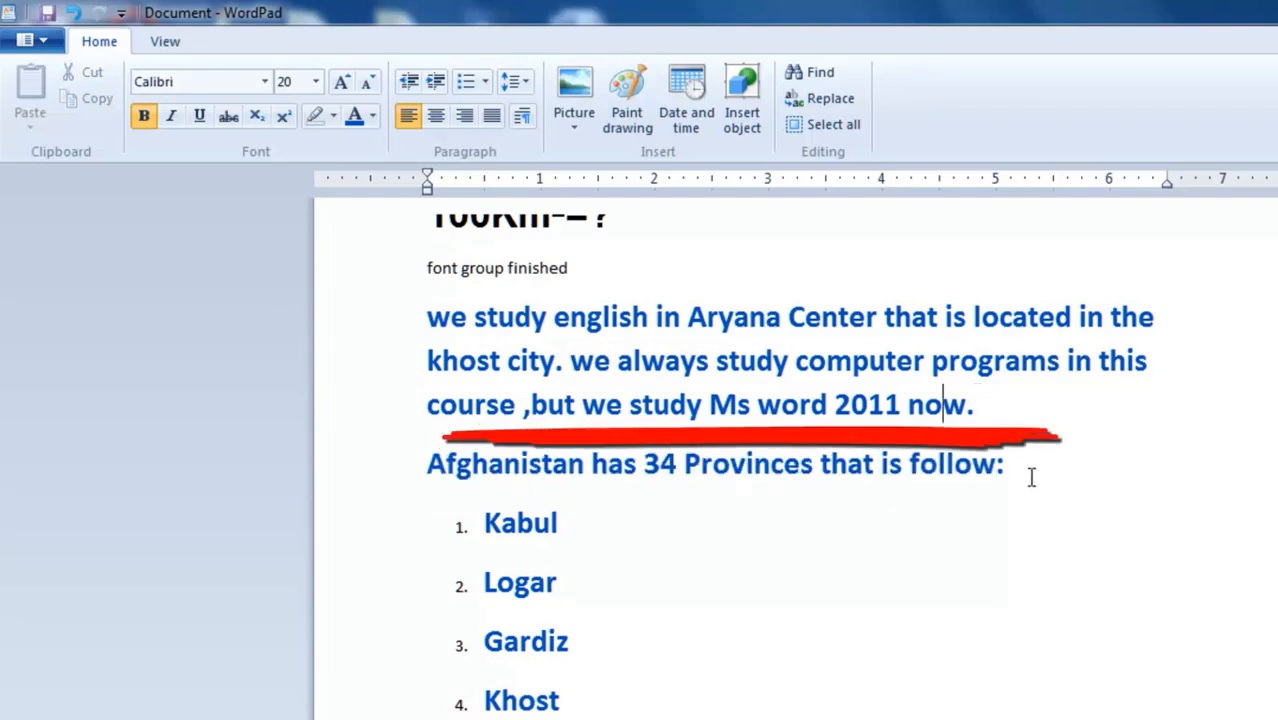
{"action": "left_click", "coordinate": [975, 404]}
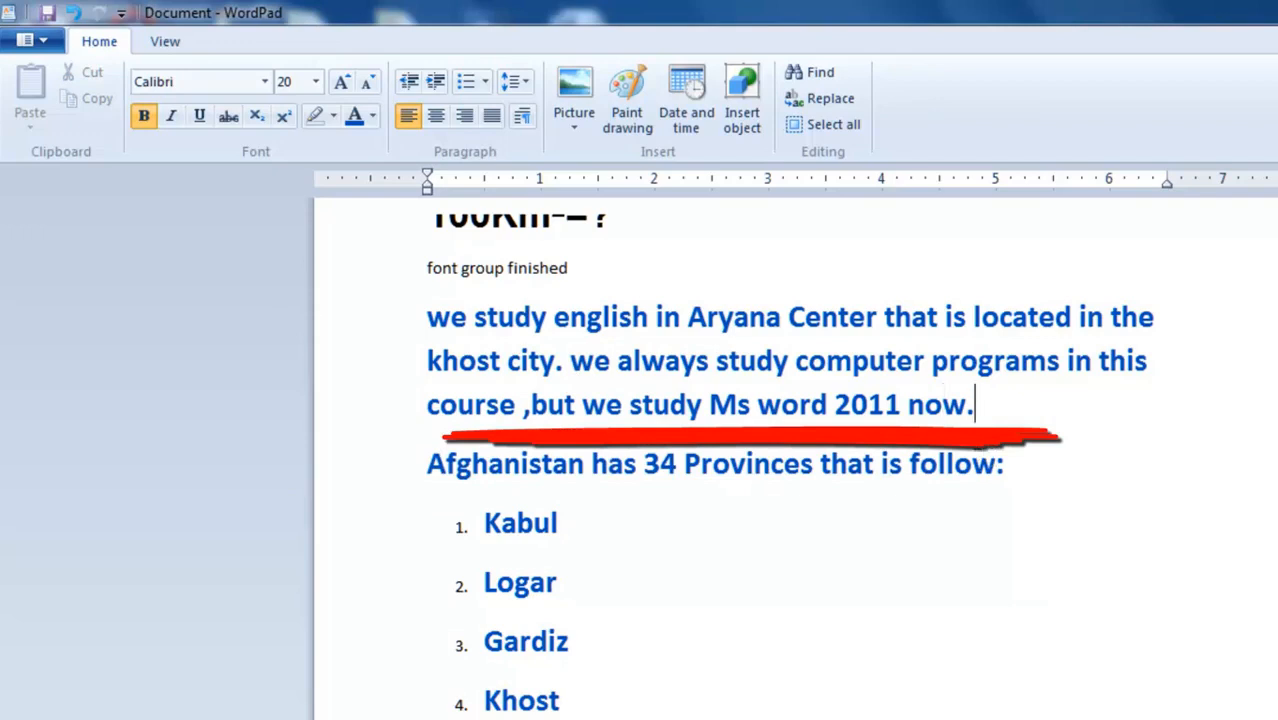
{"action": "left_click", "coordinate": [568, 130]}
{"action": "left_click", "coordinate": [516, 81]}
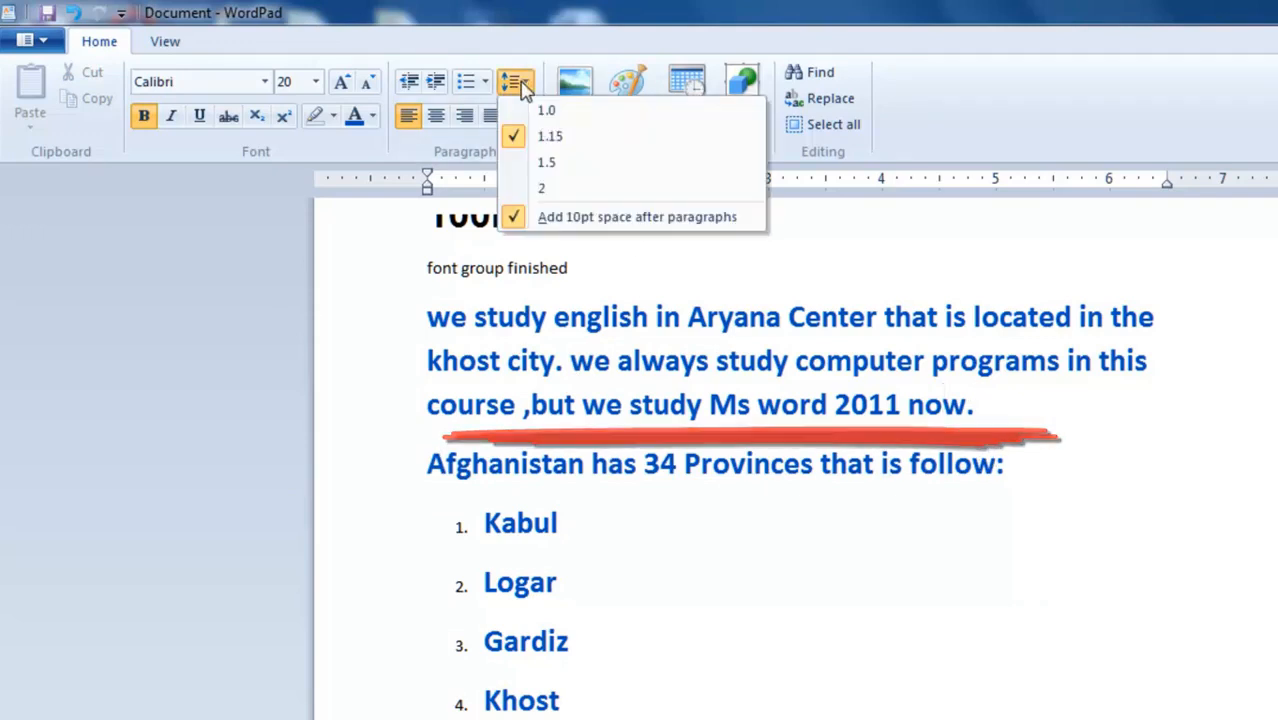
{"action": "left_click", "coordinate": [518, 224]}
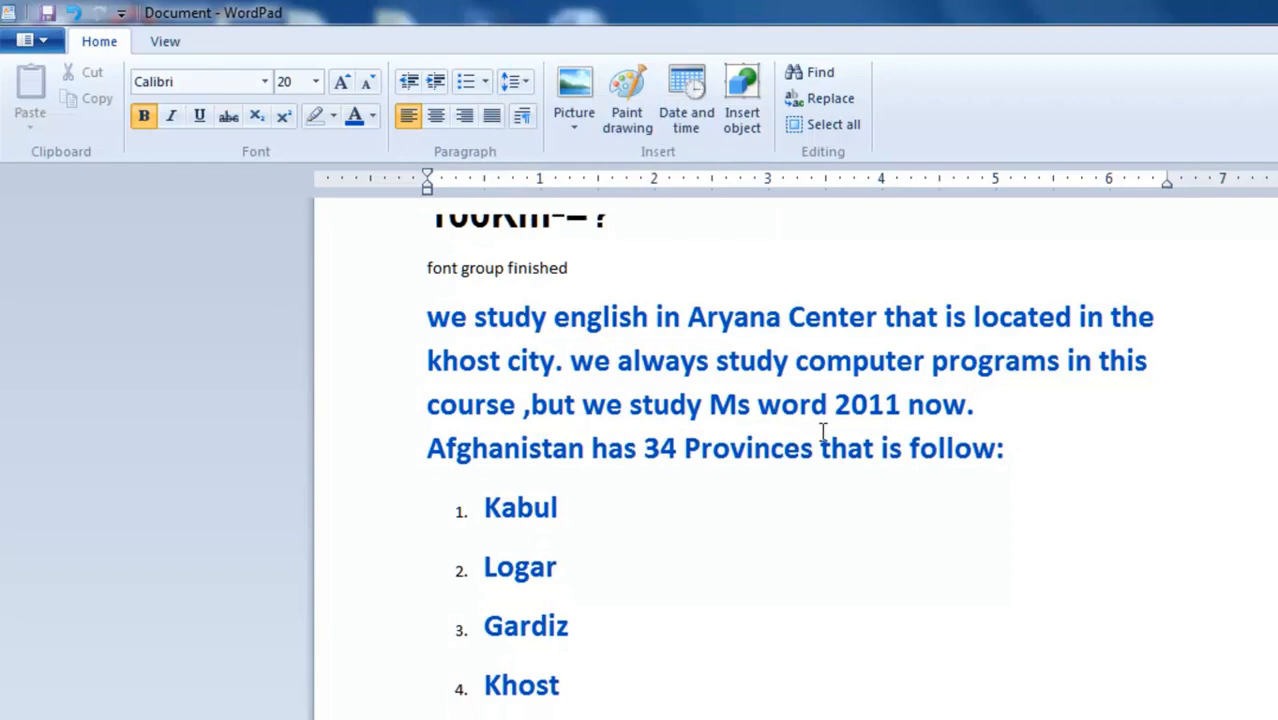
{"action": "left_click", "coordinate": [516, 81]}
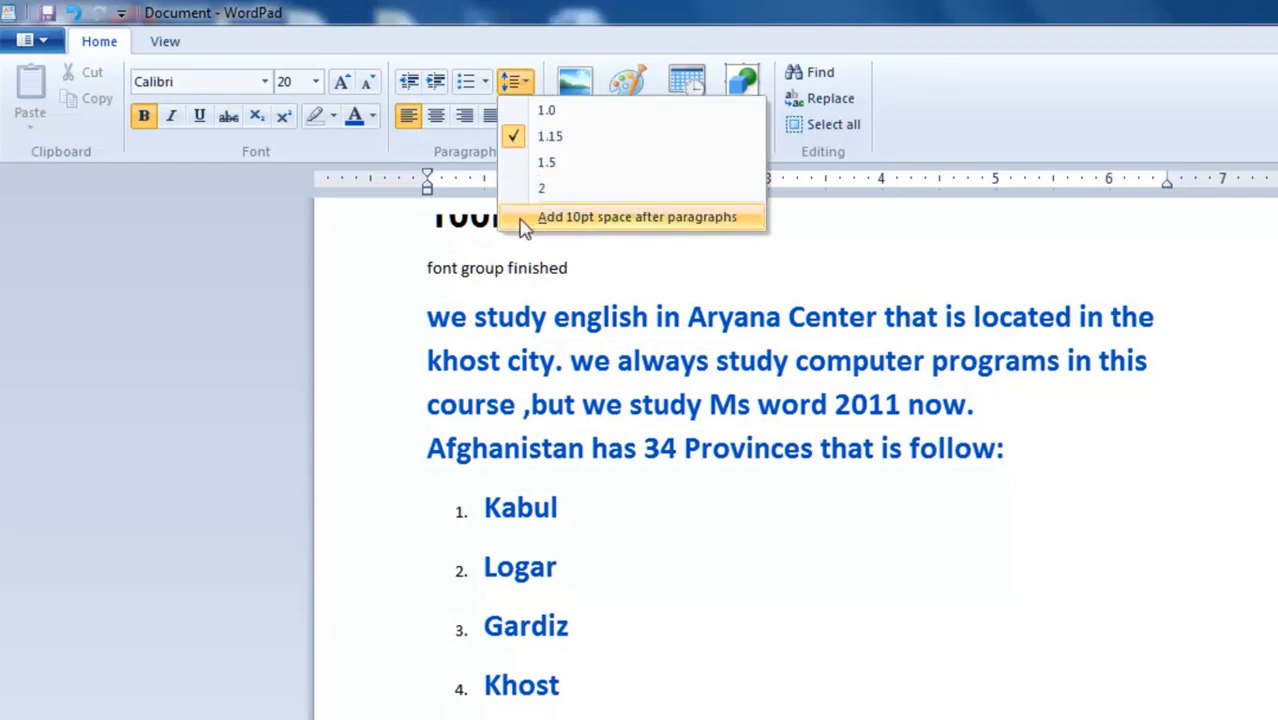
{"action": "left_click", "coordinate": [524, 224]}
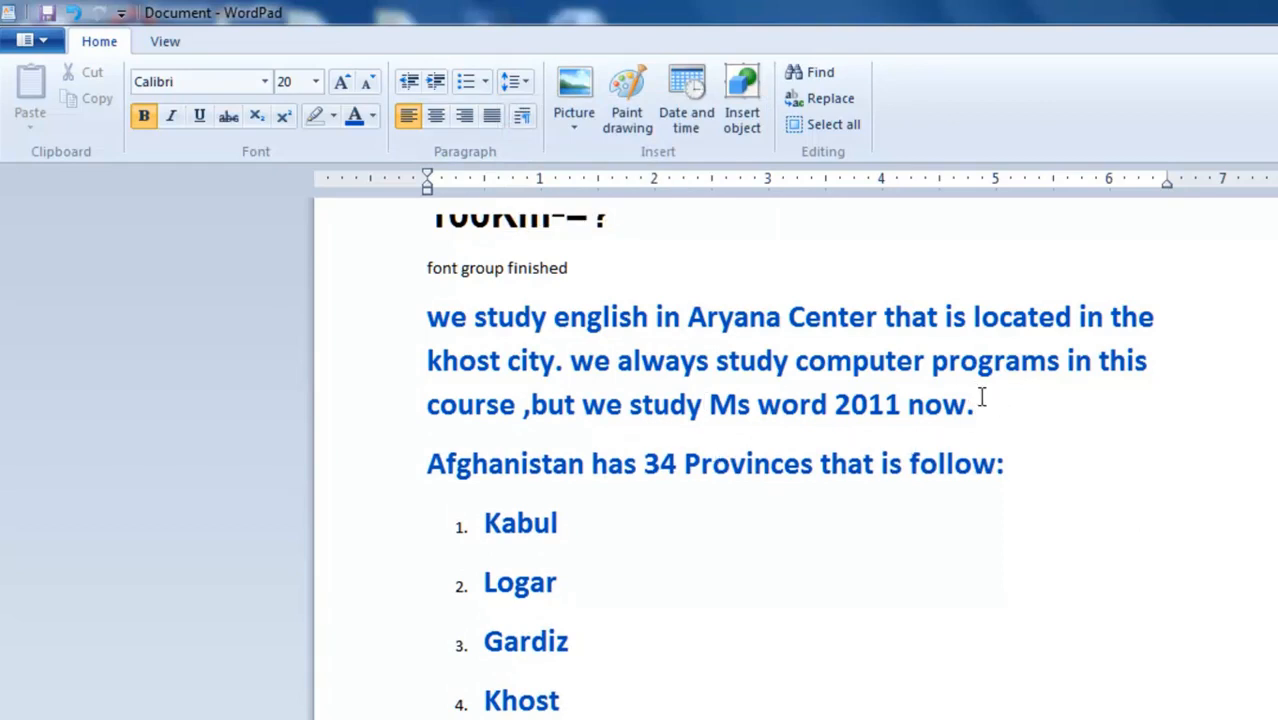
Center the "we study english" paragraph
{"action": "left_click_drag", "start_coordinate": [975, 404], "coordinate": [429, 320]}
{"action": "left_click", "coordinate": [562, 367]}
{"action": "left_click", "coordinate": [429, 318]}
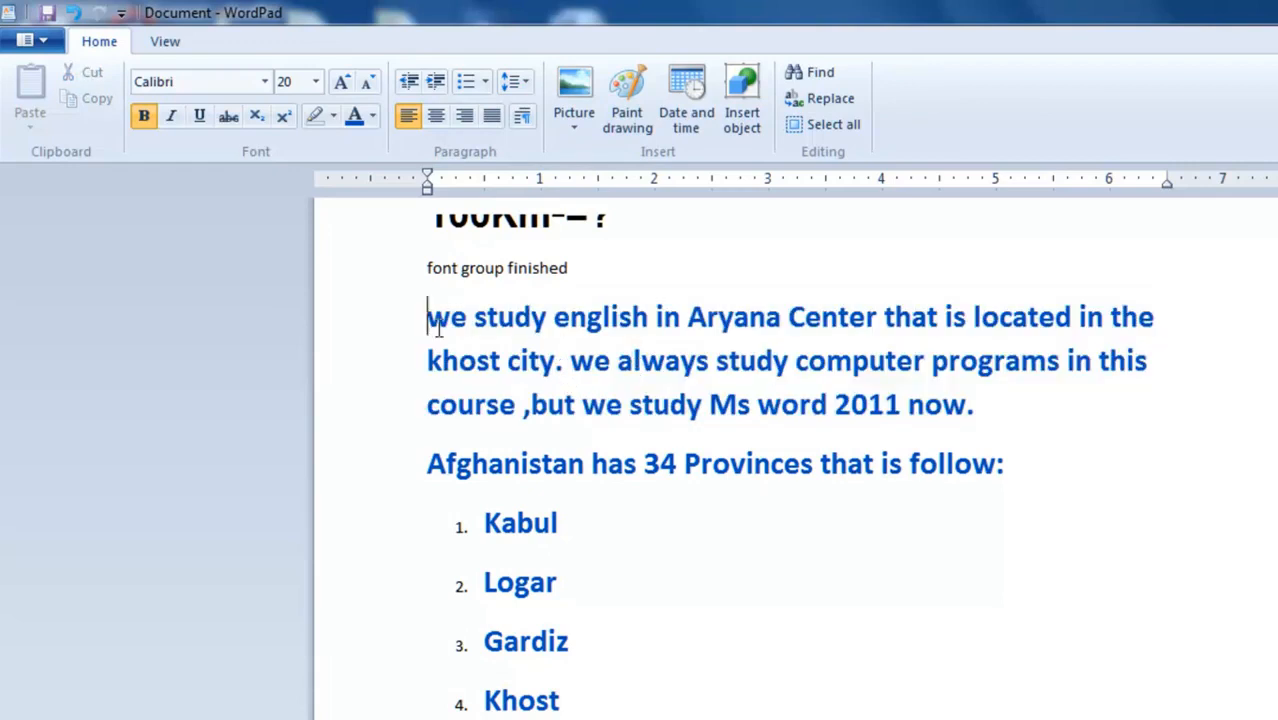
{"action": "left_click", "coordinate": [437, 118]}
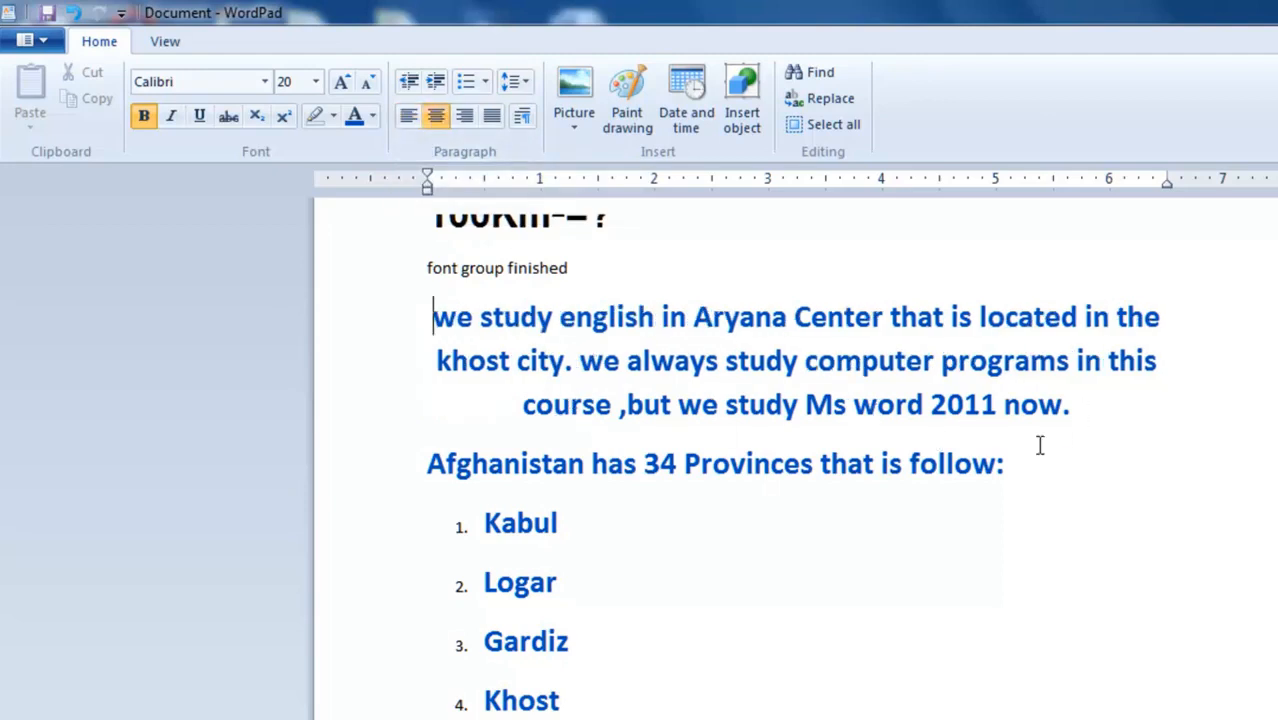
Add the line "khost is our fdfsdfa" below the "we study english" paragraph and align it to the right
{"action": "left_click", "coordinate": [1083, 424]}
{"action": "key", "text": "Return"}
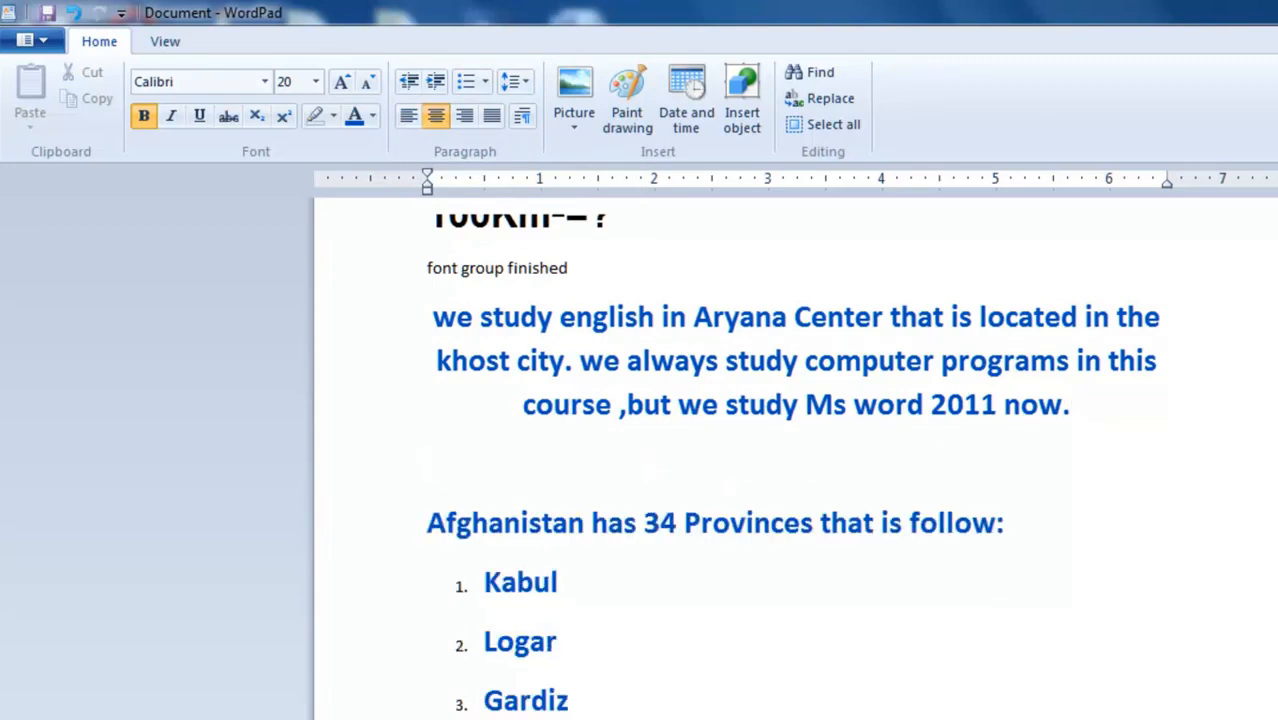
{"action": "type", "text": "khost "}
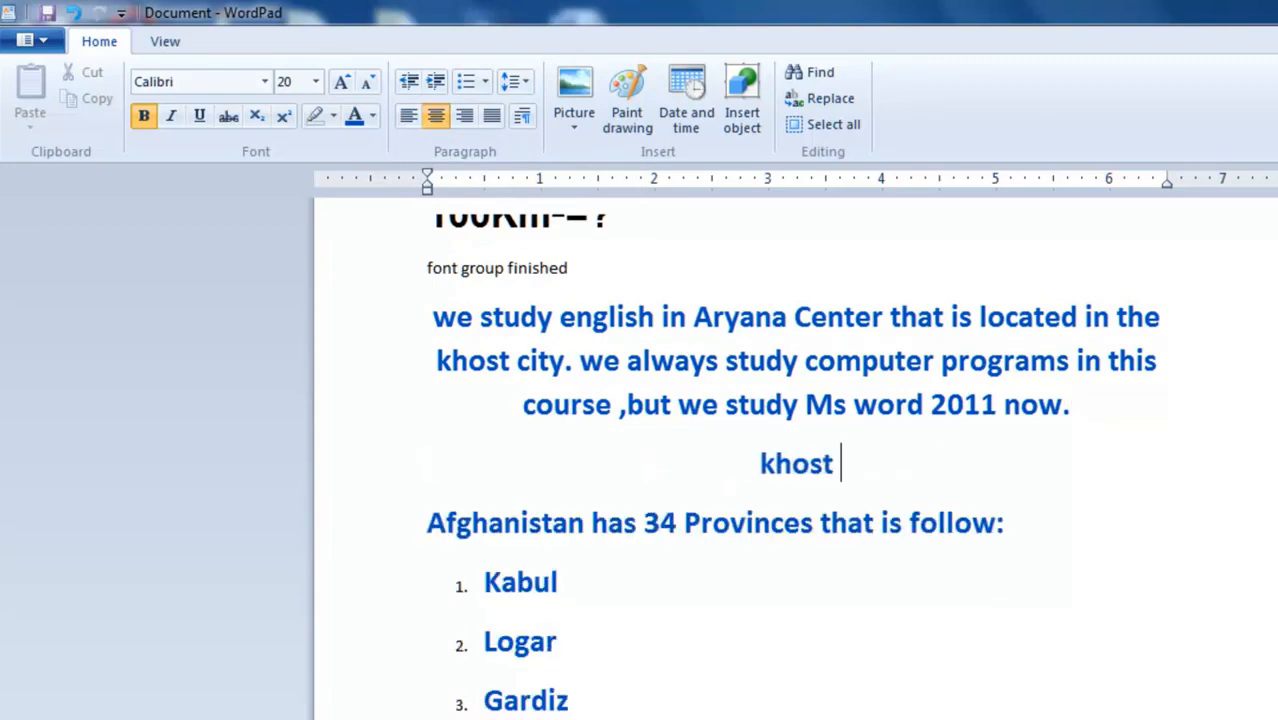
{"action": "type", "text": "is "}
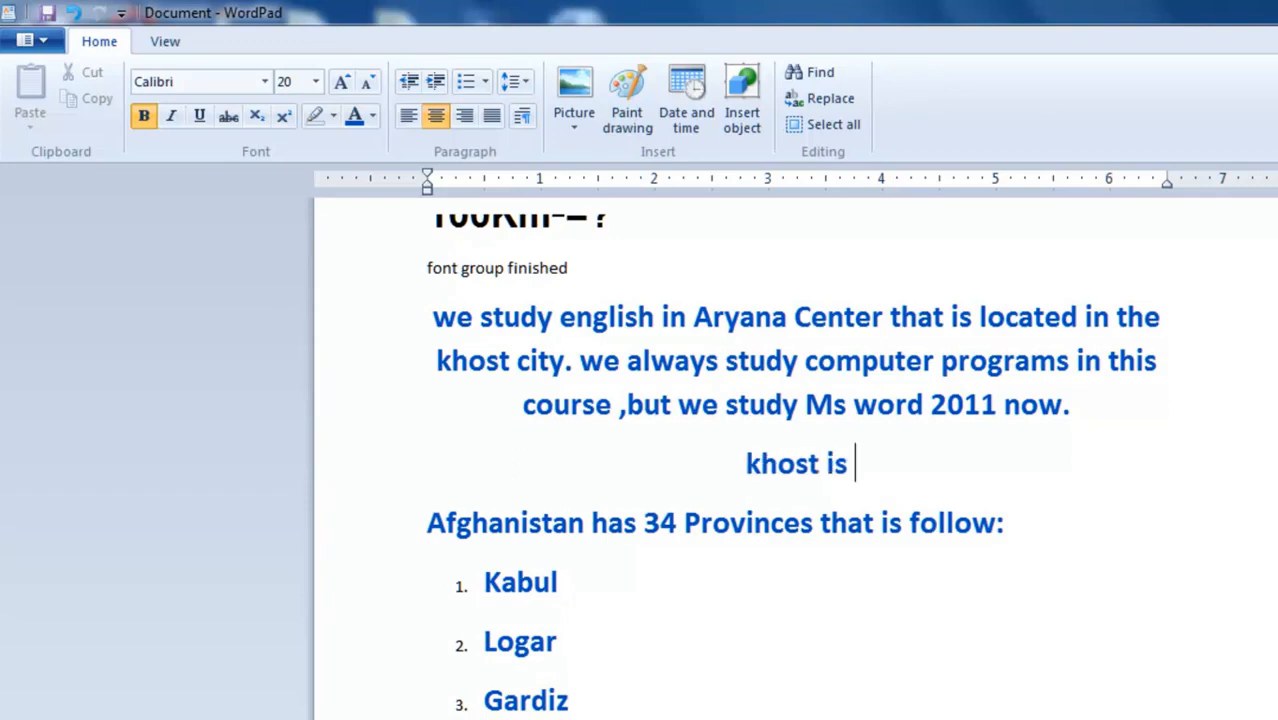
{"action": "type", "text": "our"}
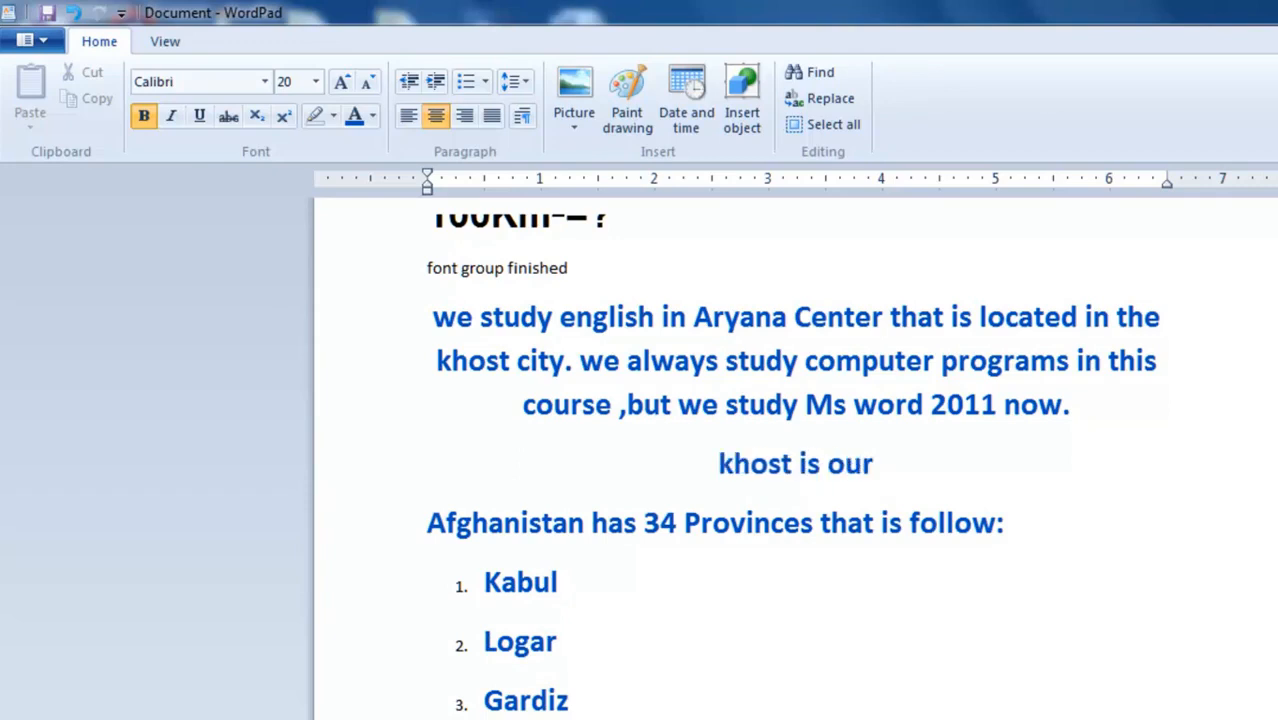
{"action": "left_click", "coordinate": [464, 116]}
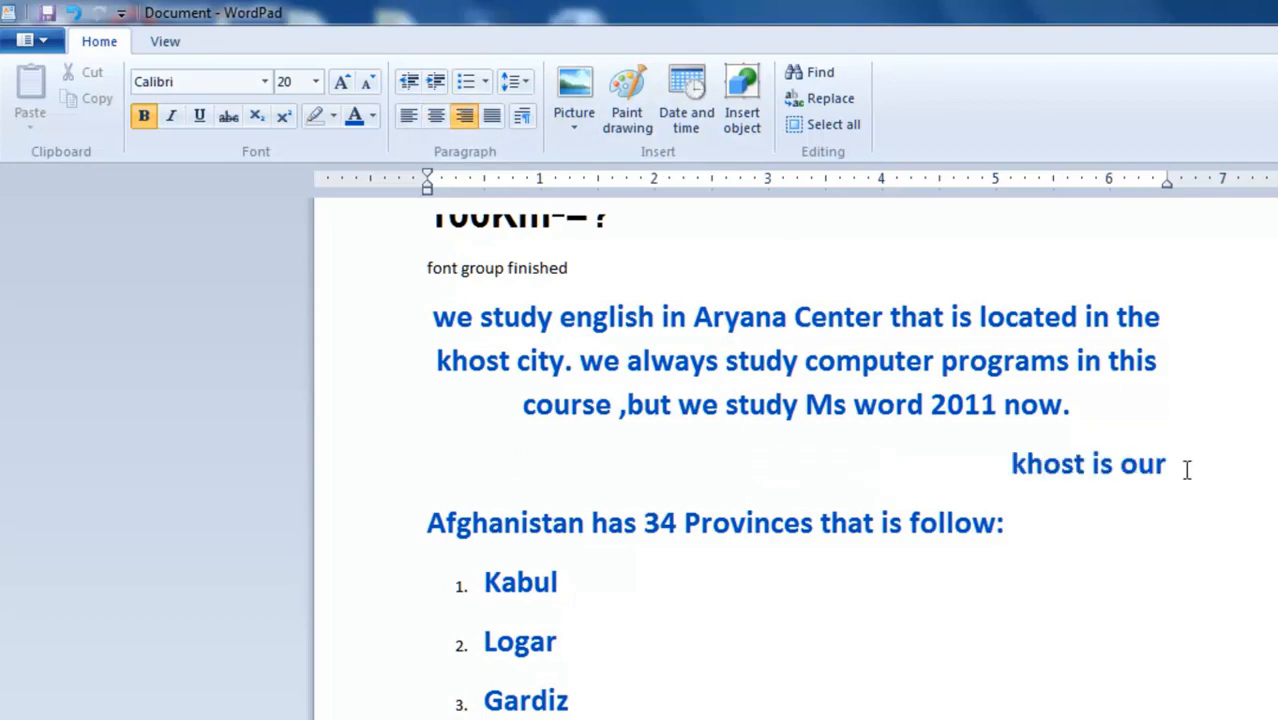
{"action": "type", "text": "fdfsdfa"}
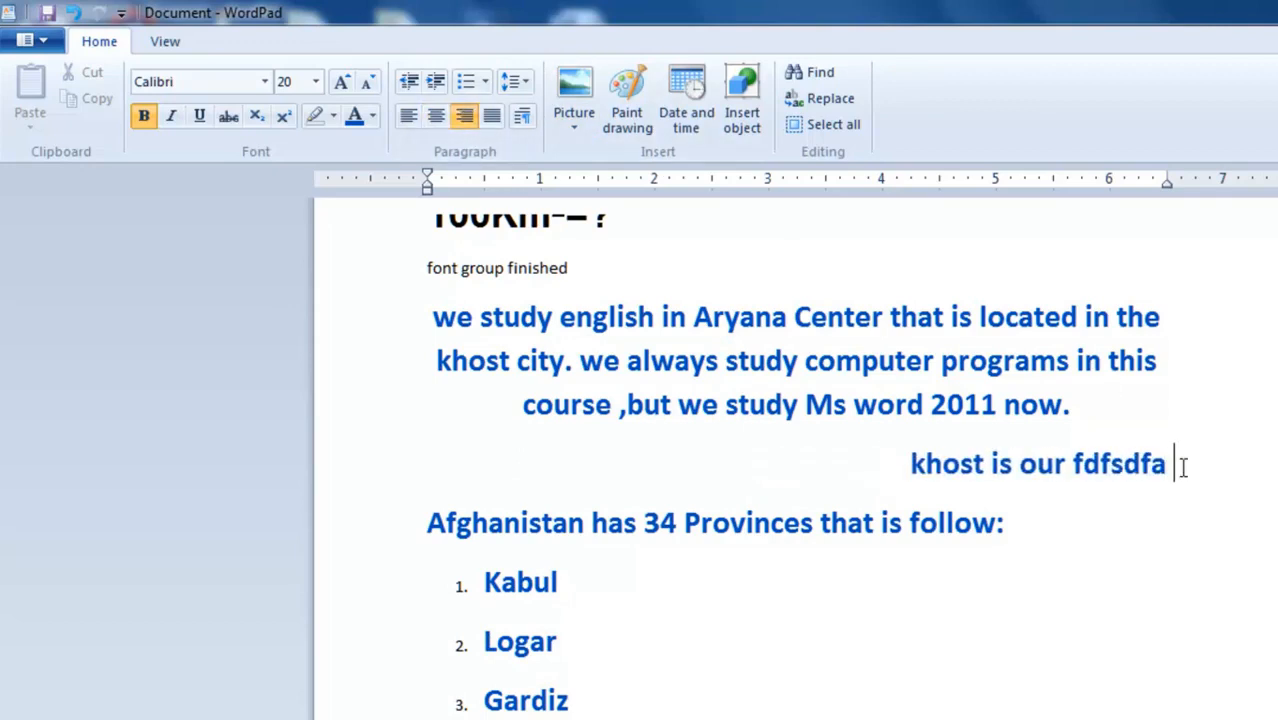
Align the "we study english" paragraph to the right, and return it to left alignment
{"action": "left_click_drag", "start_coordinate": [1074, 410], "coordinate": [366, 303]}
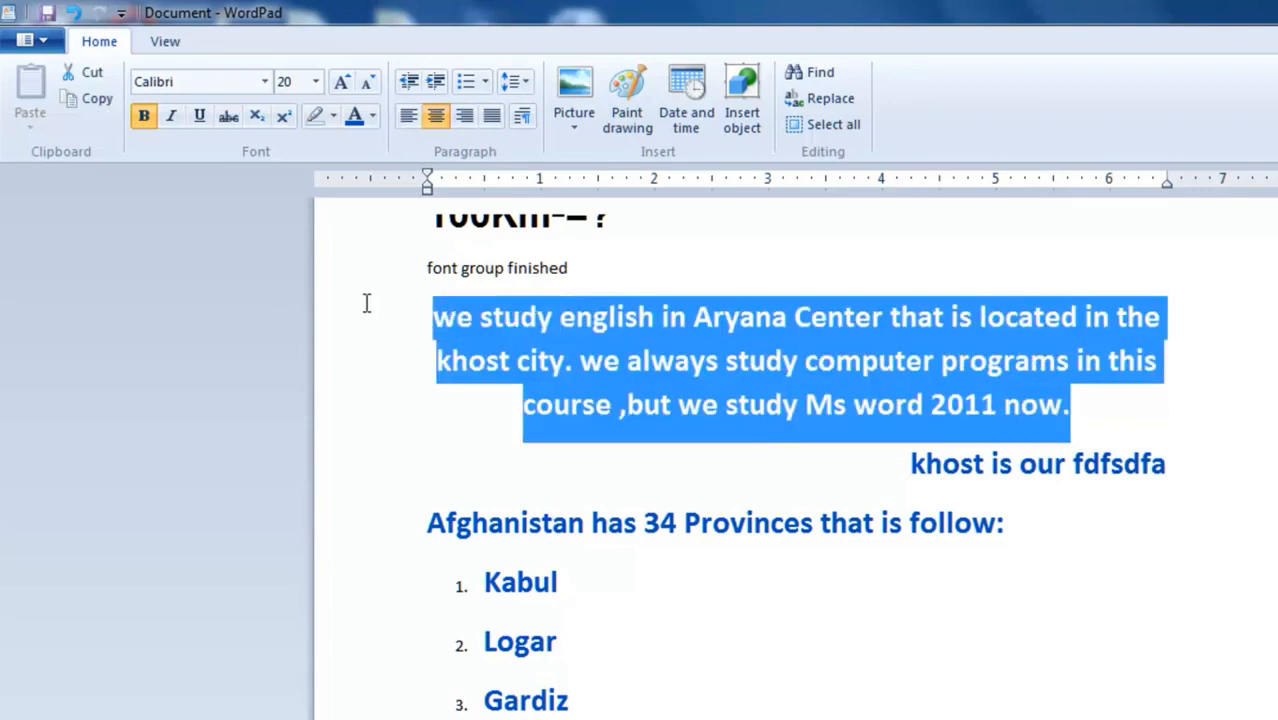
{"action": "left_click", "coordinate": [466, 117]}
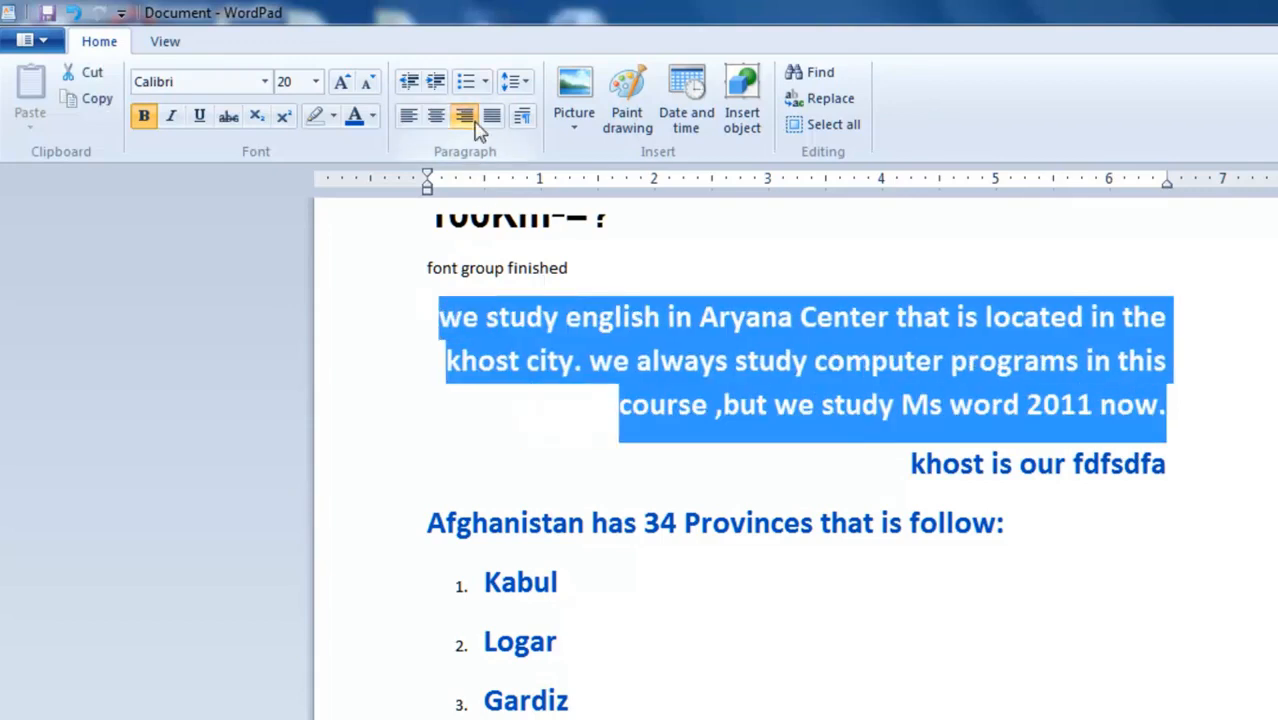
{"action": "left_click", "coordinate": [409, 120]}
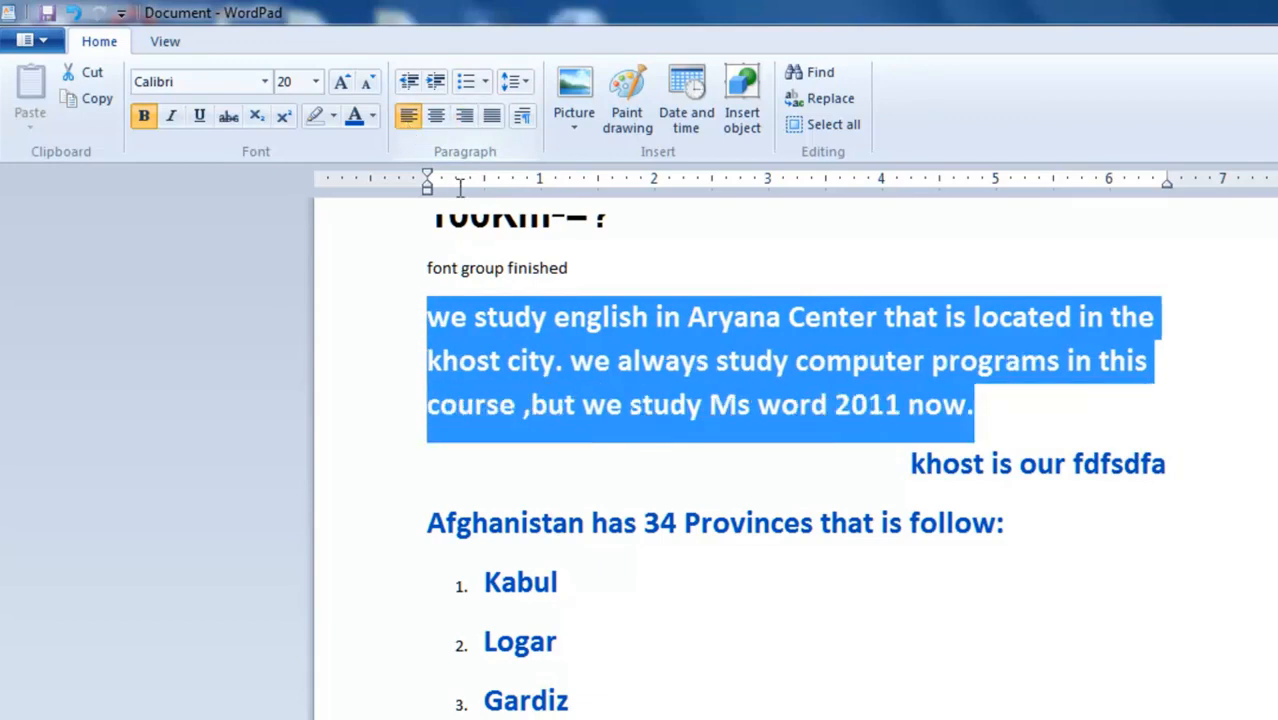
Try justified alignment on the selected paragraph, return it to left alignment and deselect it
{"action": "left_click", "coordinate": [493, 119]}
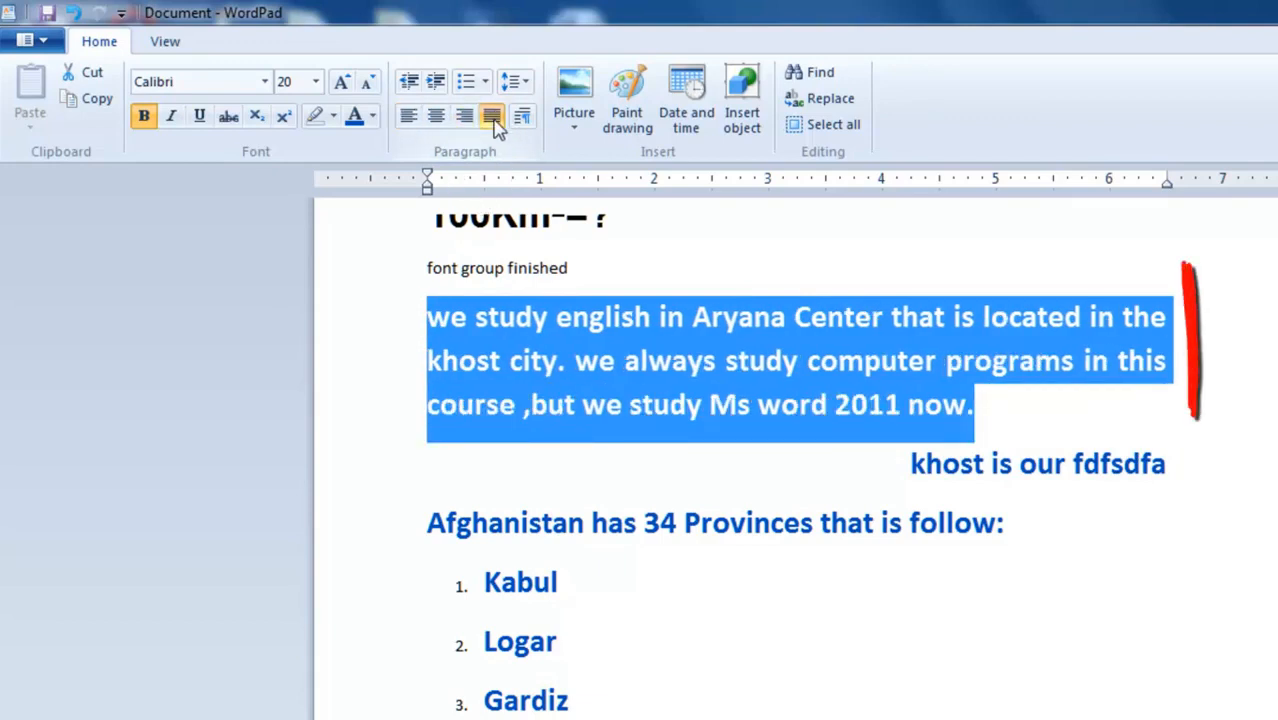
{"action": "left_click", "coordinate": [409, 117]}
{"action": "left_click", "coordinate": [1101, 365]}
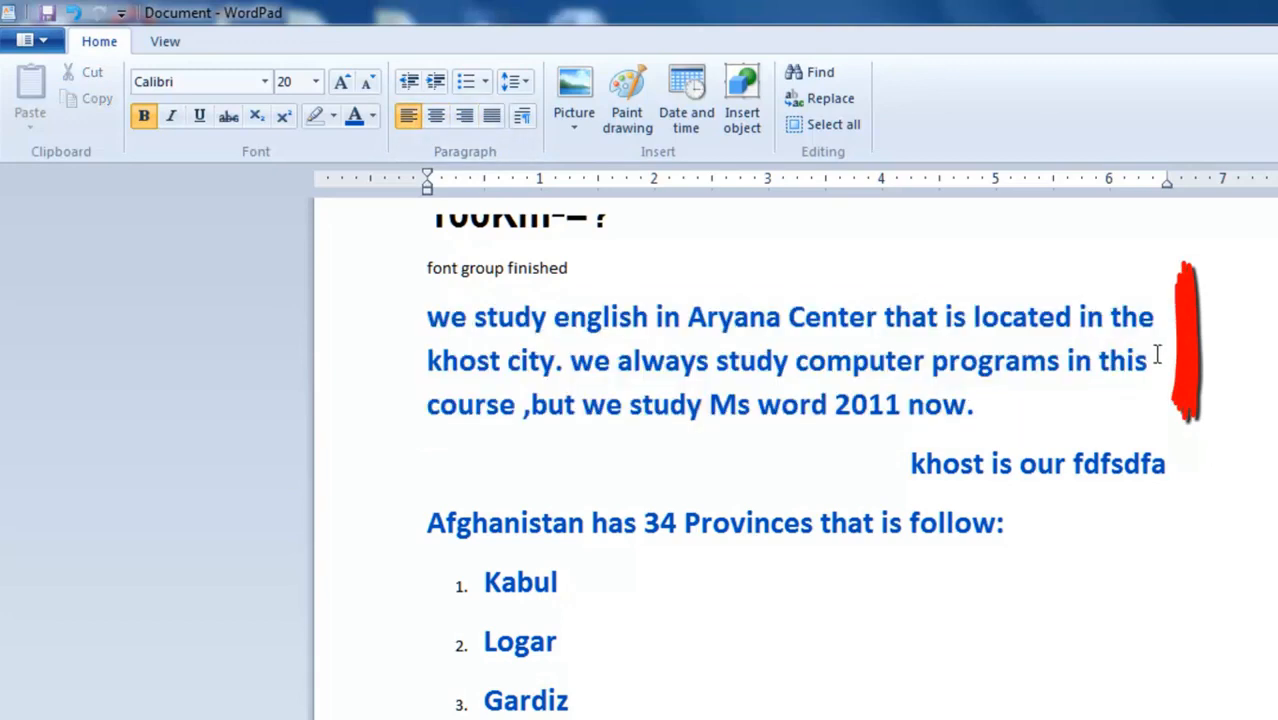
{"action": "left_click_drag", "start_coordinate": [976, 406], "coordinate": [714, 362]}
{"action": "left_click", "coordinate": [748, 318]}
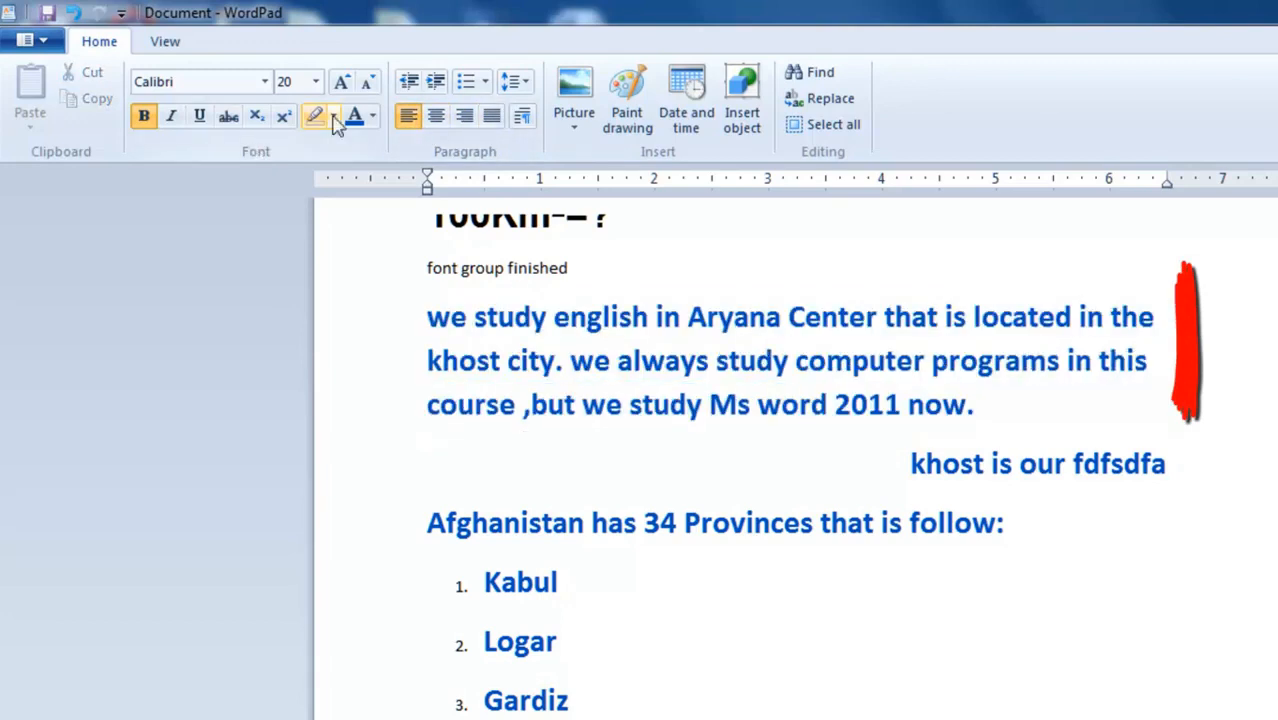
Justify the "we study english" paragraph, comparing the result with left alignment
{"action": "left_click", "coordinate": [491, 116]}
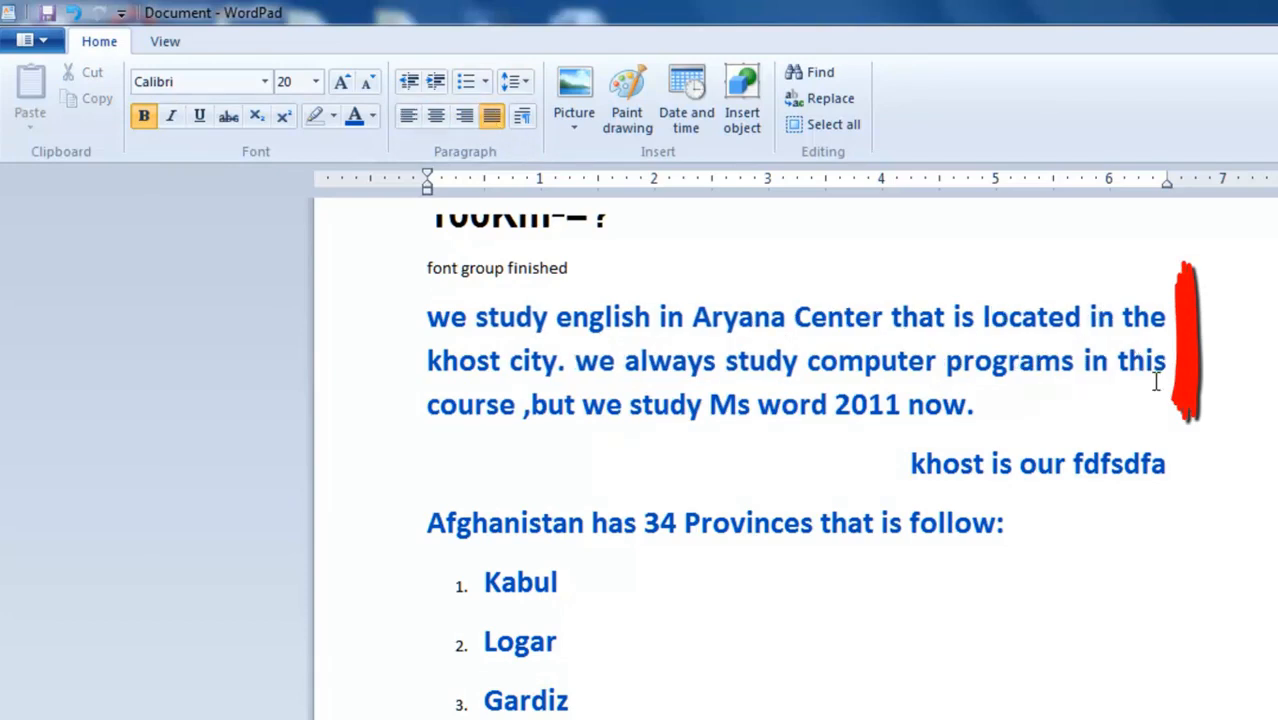
{"action": "left_click_drag", "start_coordinate": [976, 405], "coordinate": [445, 329]}
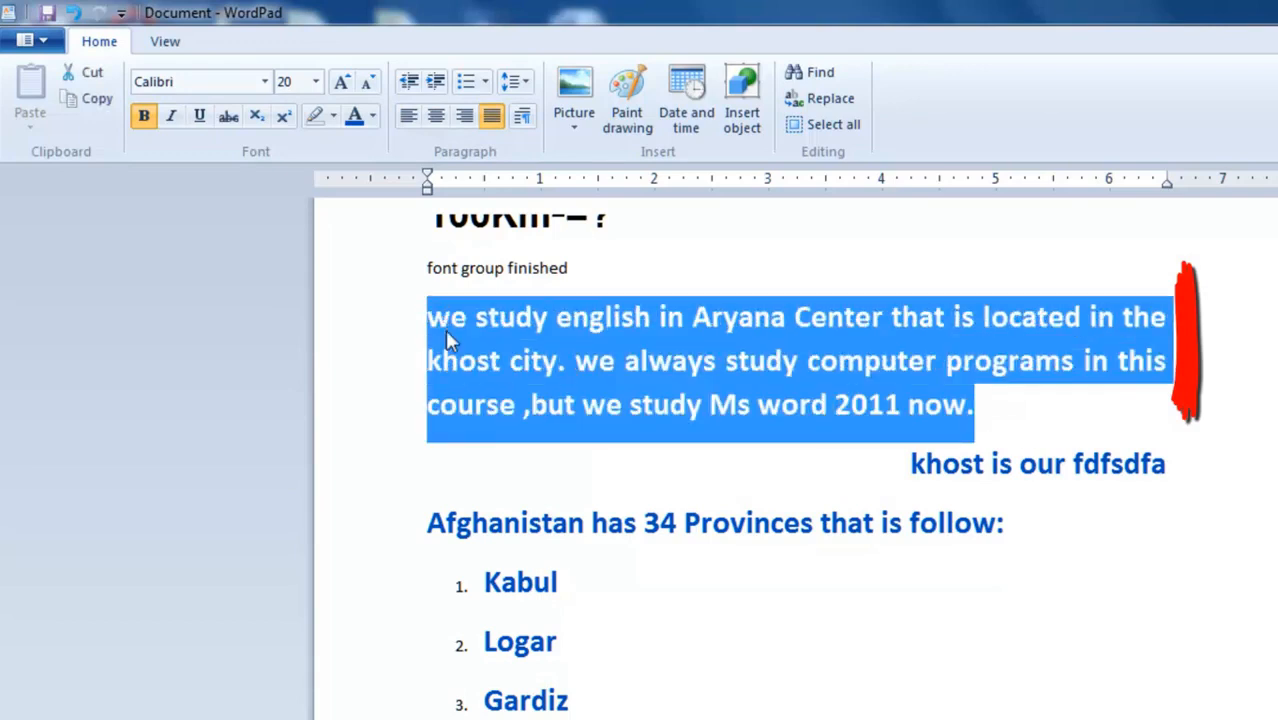
{"action": "left_click", "coordinate": [405, 118]}
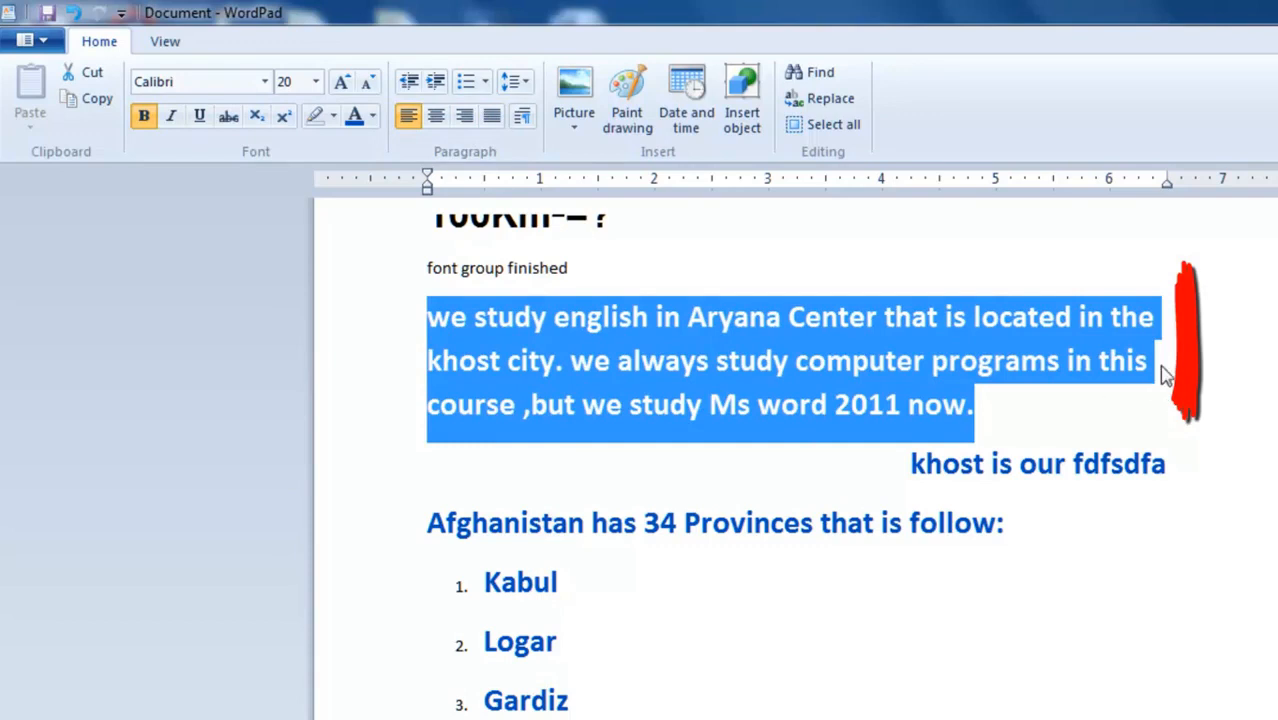
{"action": "left_click", "coordinate": [491, 117]}
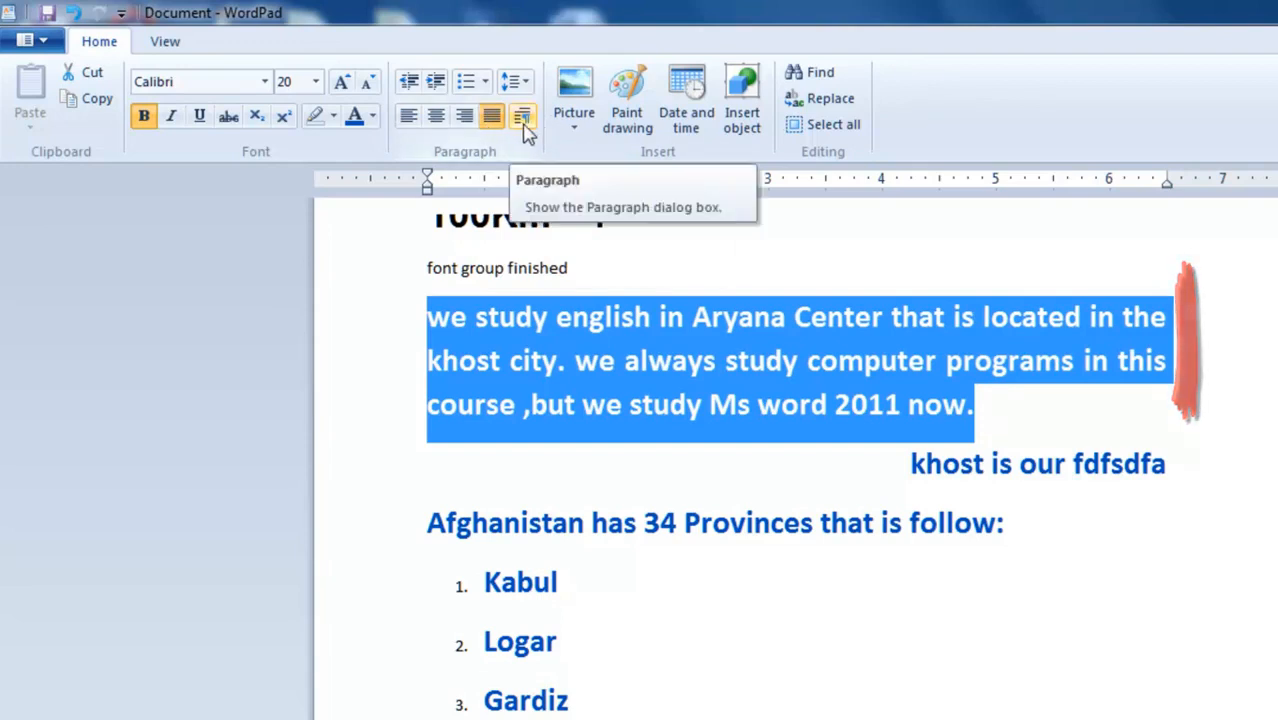
Open the detailed paragraph settings for the selected text and set both the left and right indentation to .5
{"action": "left_click", "coordinate": [523, 120]}
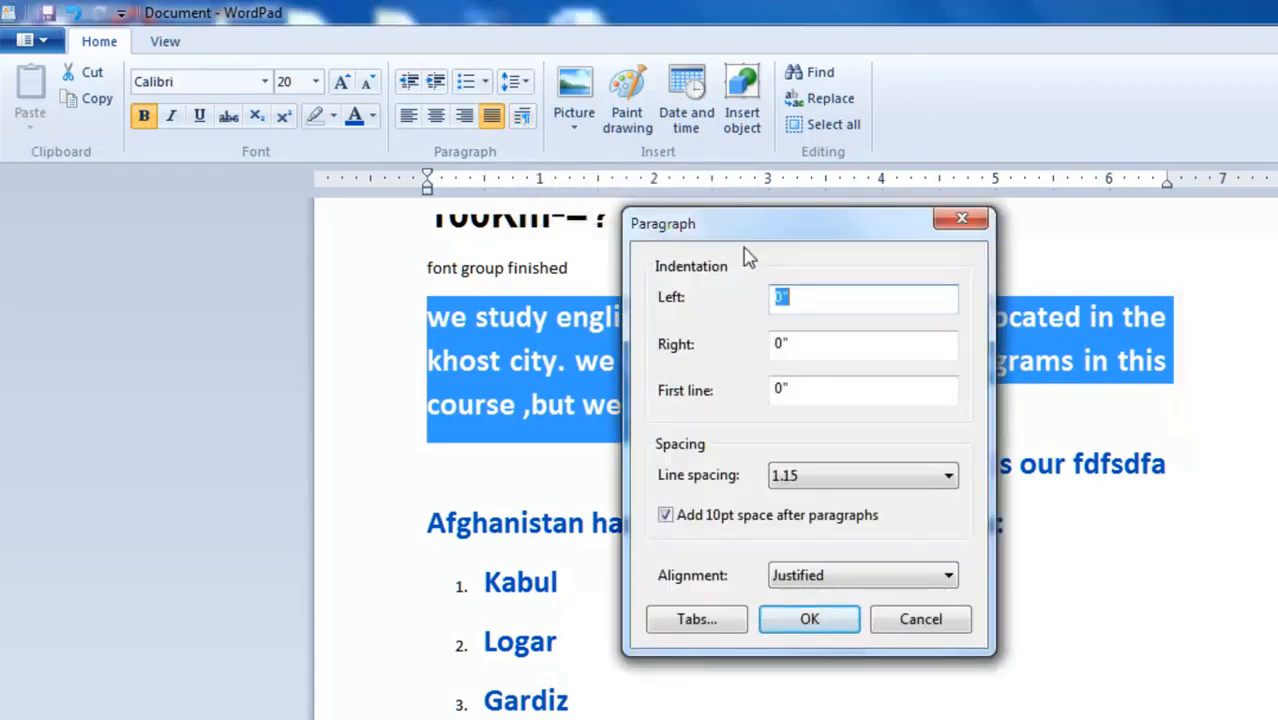
{"action": "left_click_drag", "start_coordinate": [785, 231], "coordinate": [868, 383]}
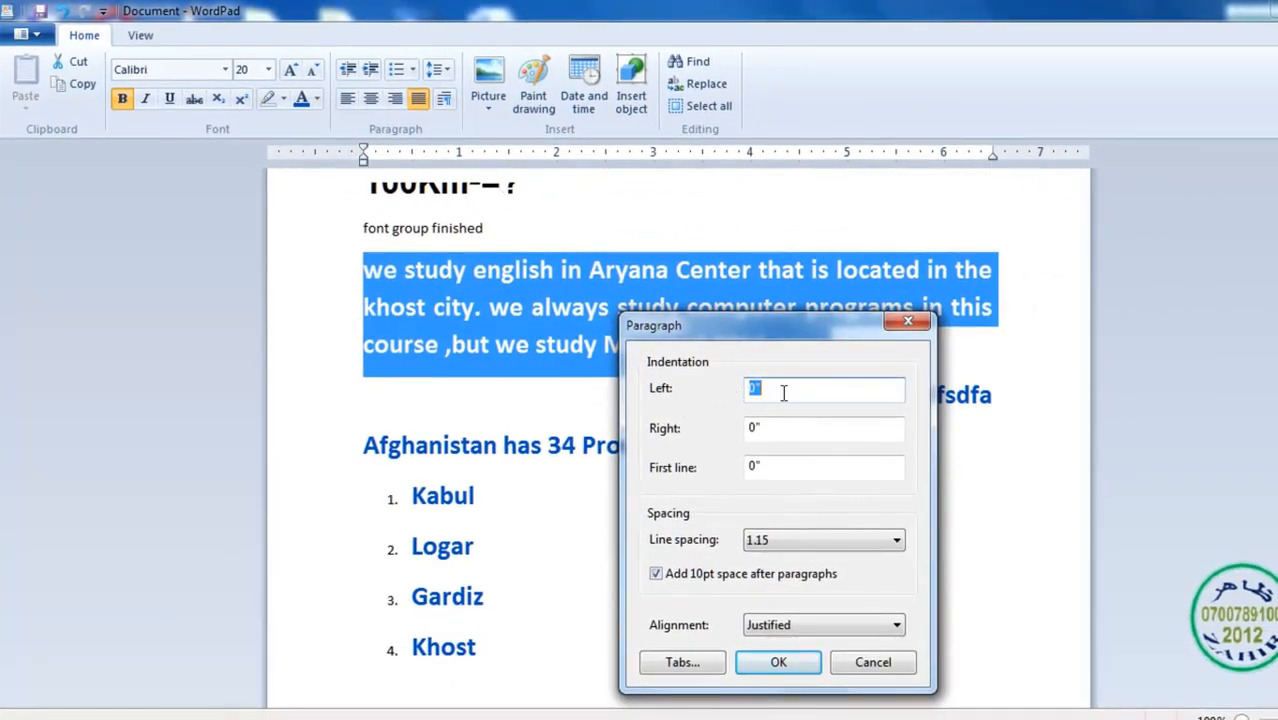
{"action": "left_click_drag", "start_coordinate": [794, 395], "coordinate": [737, 401]}
{"action": "type", "text": ".5"}
{"action": "left_click_drag", "start_coordinate": [770, 428], "coordinate": [748, 430]}
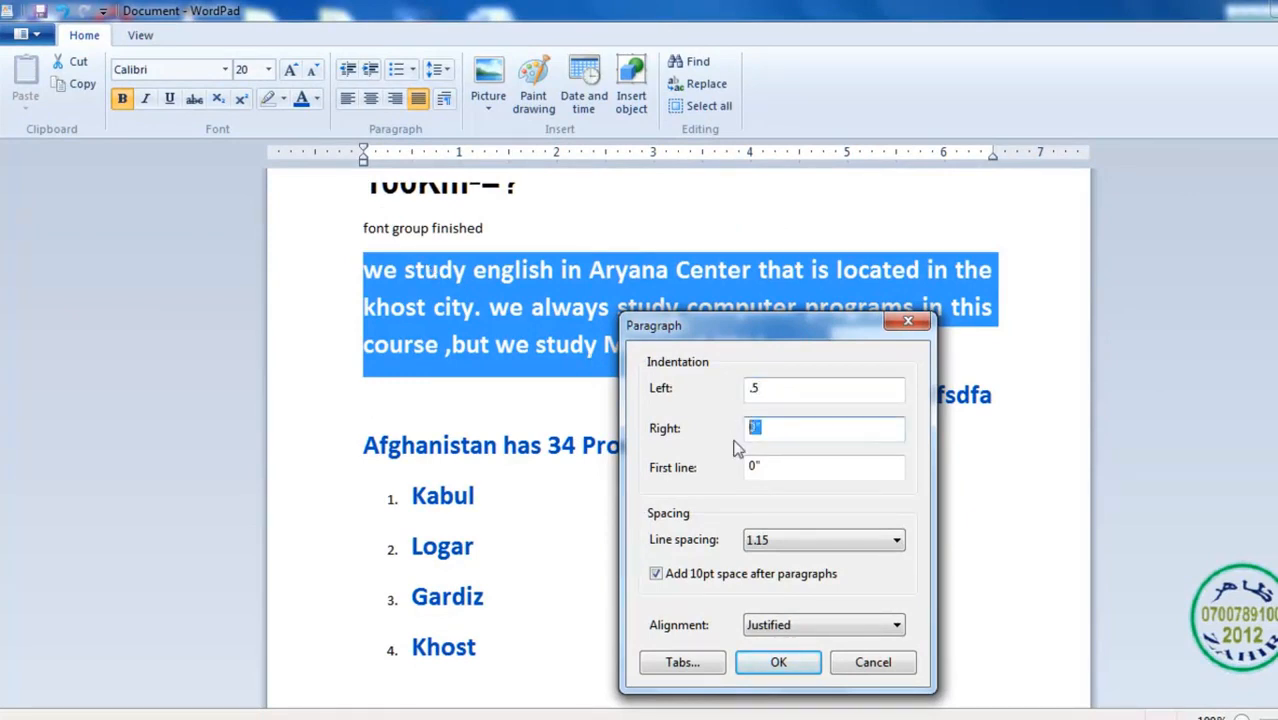
{"action": "type", "text": ".5"}
Set the paragraph's first-line indentation to 1 and its line spacing to 1.50
{"action": "left_click", "coordinate": [788, 464]}
{"action": "left_click_drag", "start_coordinate": [765, 470], "coordinate": [703, 480]}
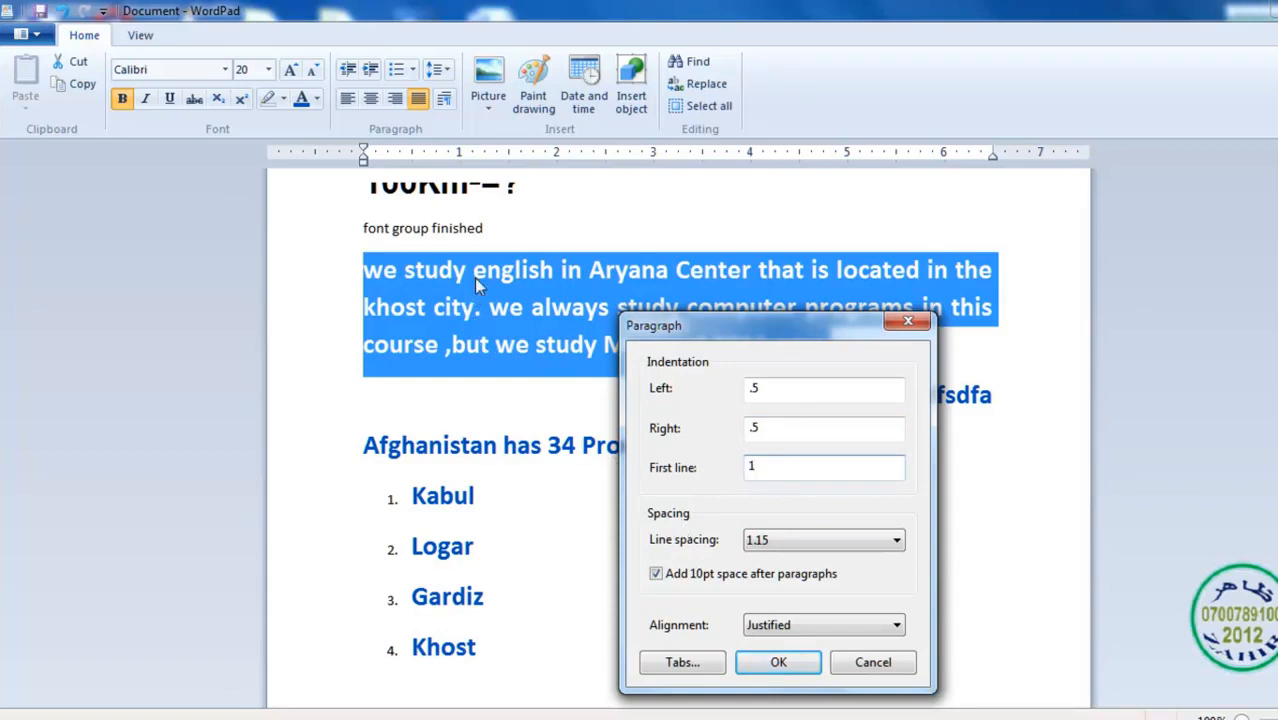
{"action": "left_click", "coordinate": [777, 542]}
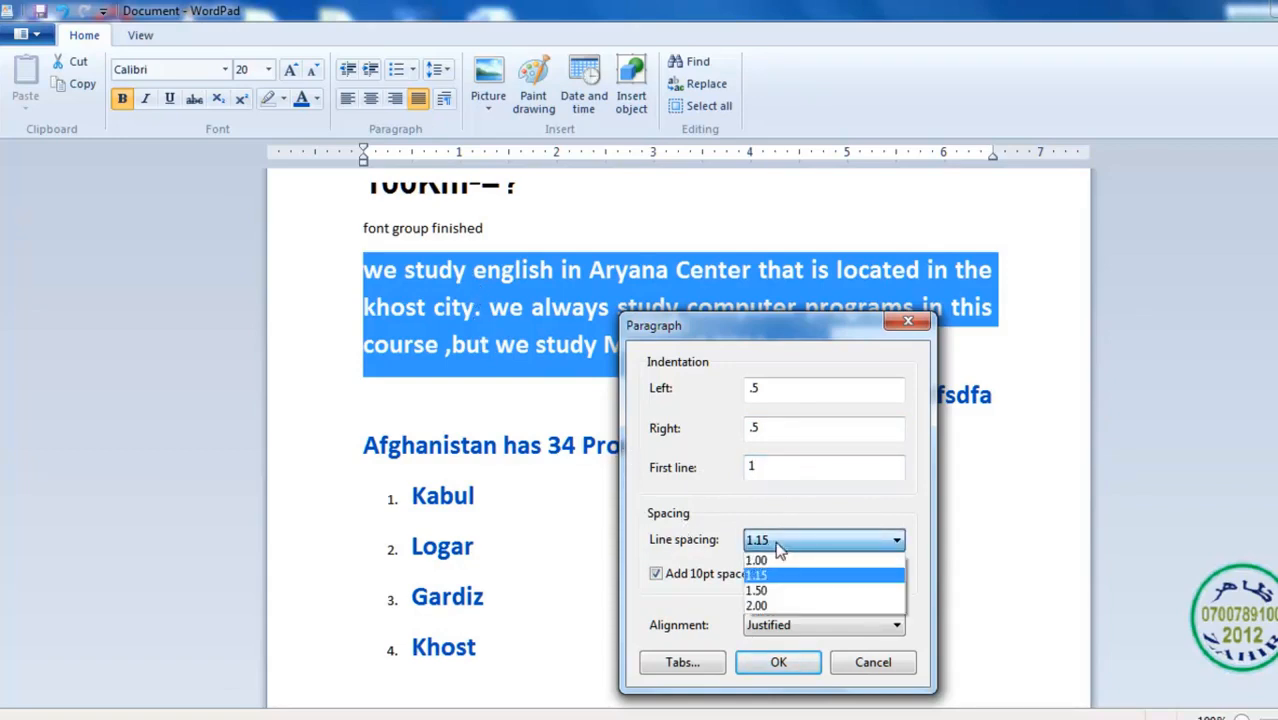
{"action": "left_click", "coordinate": [760, 592]}
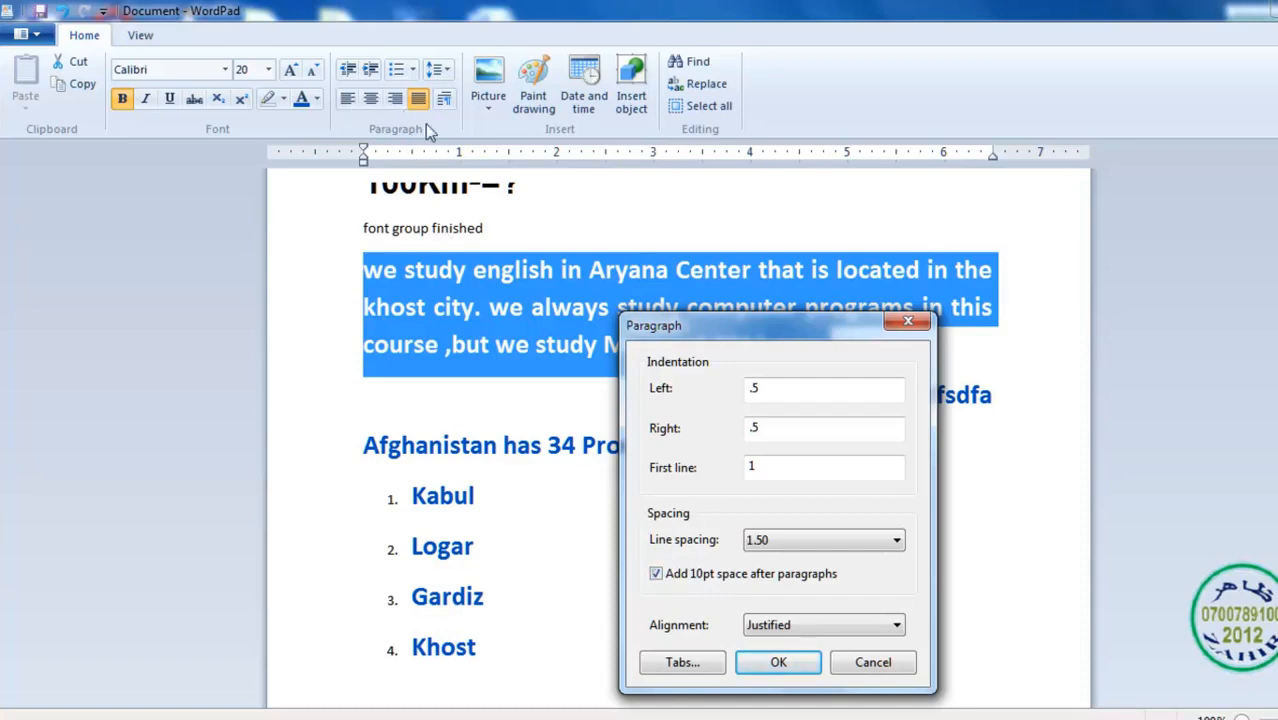
Choose Justified alignment in the paragraph settings, apply the settings to the "we study english" paragraph and deselect it
{"action": "left_click", "coordinate": [808, 628]}
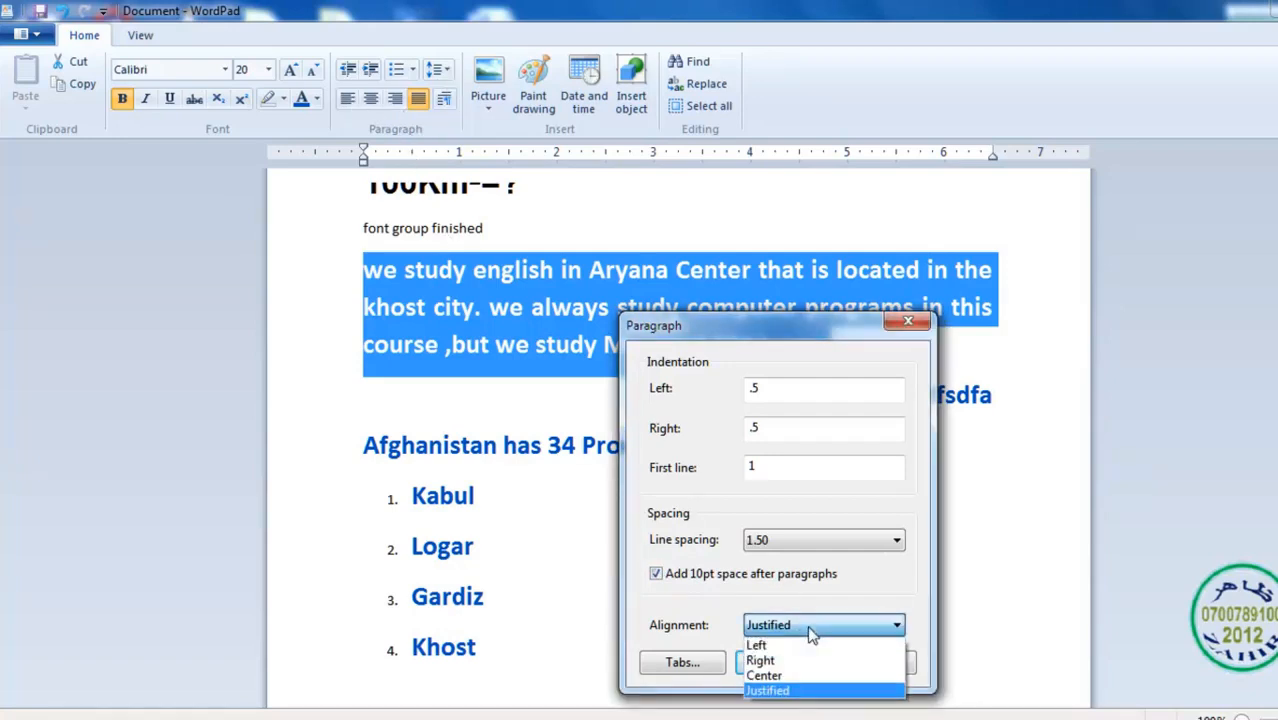
{"action": "left_click", "coordinate": [770, 690]}
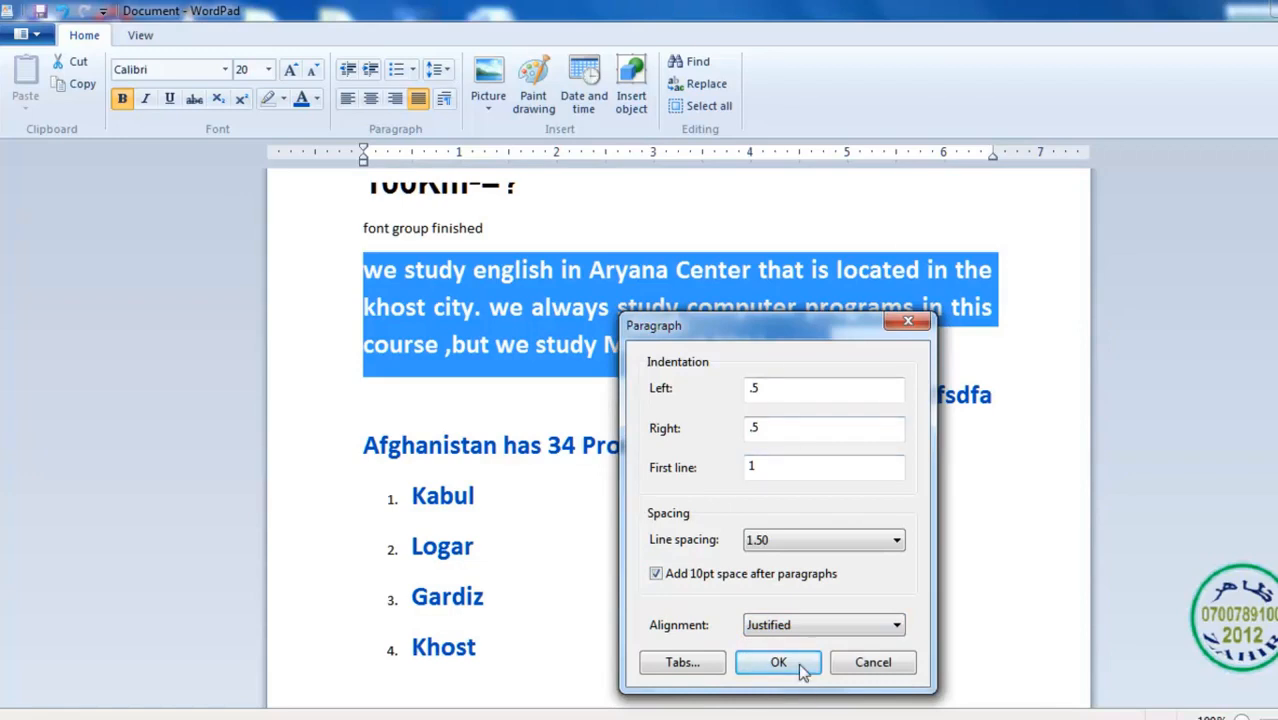
{"action": "left_click", "coordinate": [779, 662]}
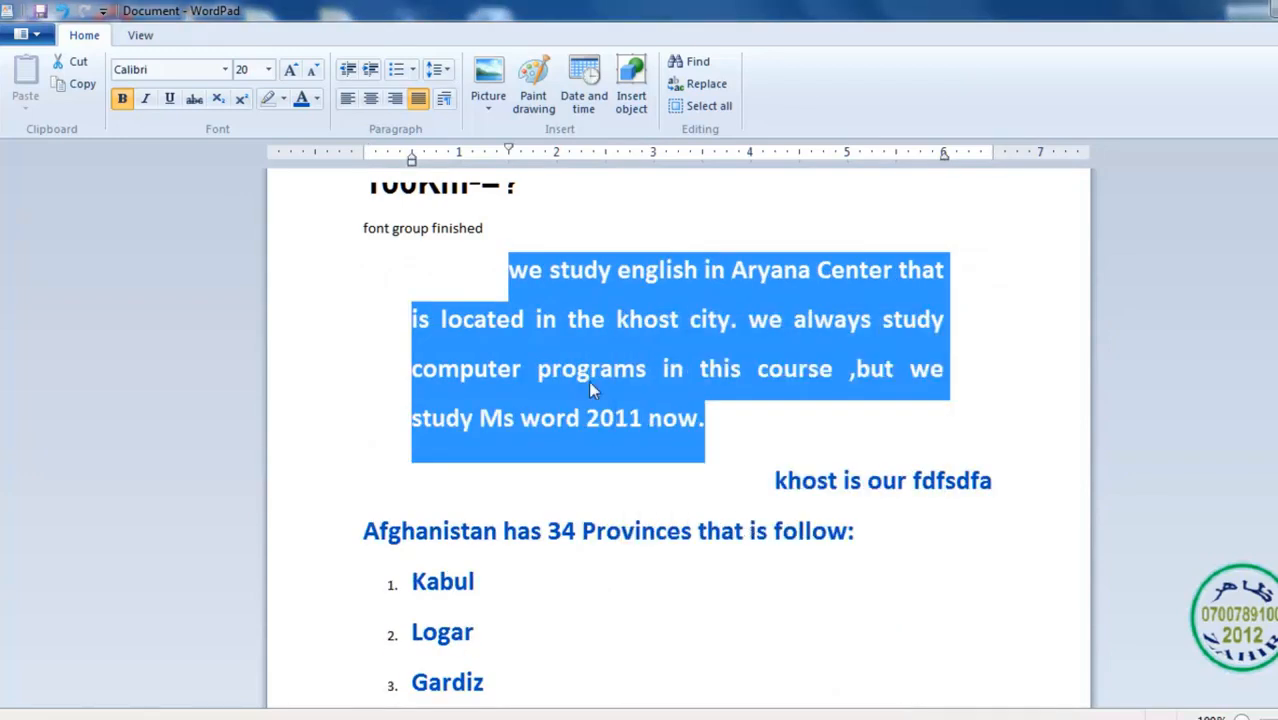
{"action": "left_click", "coordinate": [717, 428]}
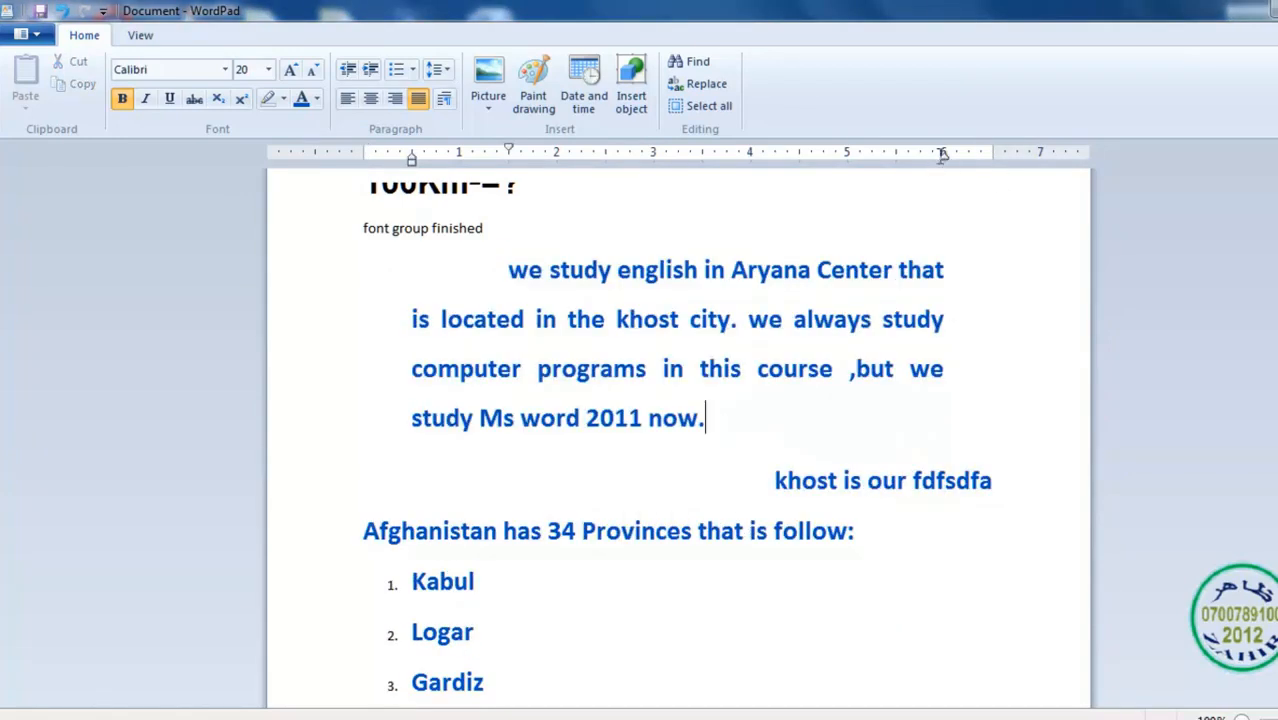
Add a new paragraph after "study Ms word 2011 now." that begins "khost is the" and continues with random filler text over three lines
{"action": "left_click", "coordinate": [411, 418]}
{"action": "left_click", "coordinate": [710, 434]}
{"action": "key", "text": "Return"}
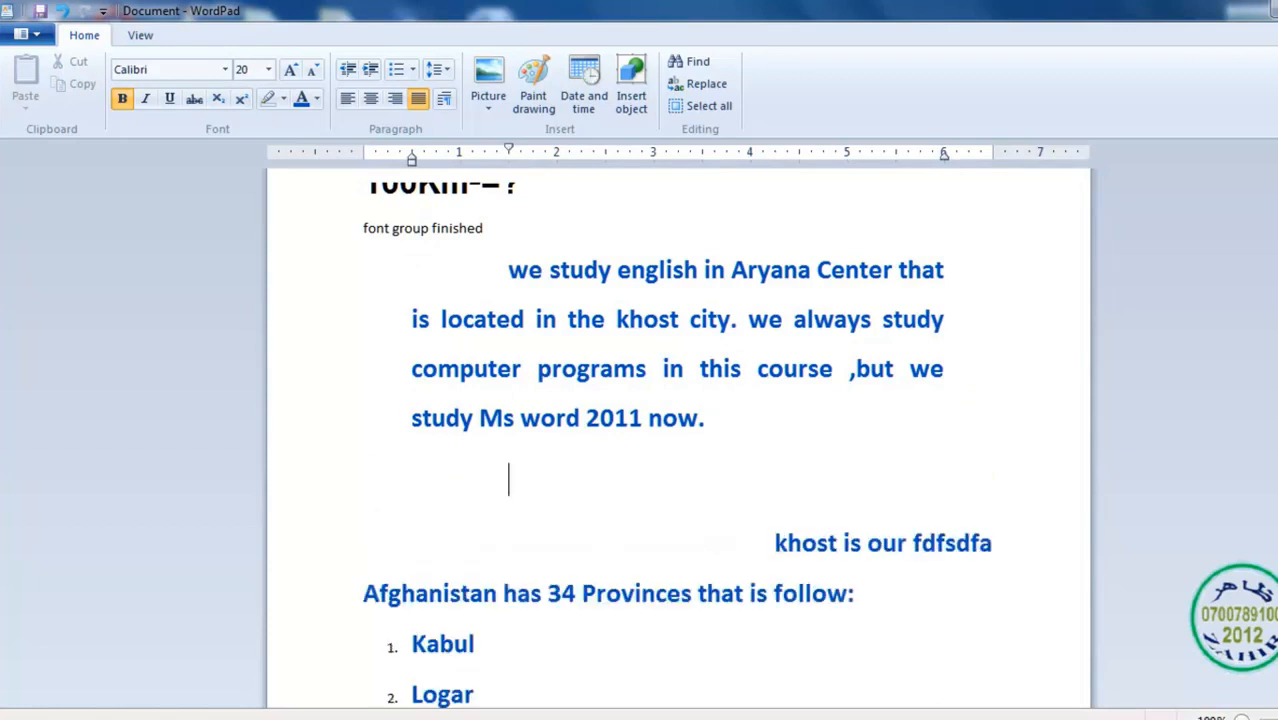
{"action": "type", "text": "khost is the "}
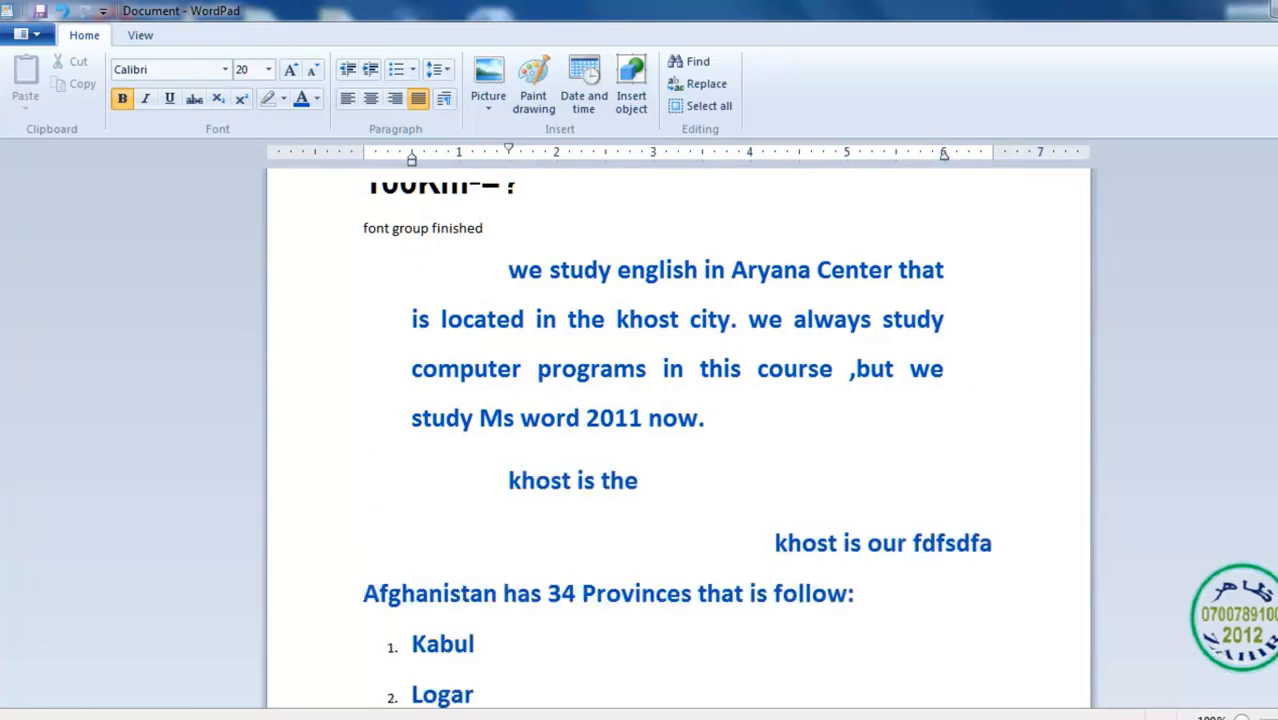
{"action": "type", "text": "kfsd fsdalfsaf salfsdf salfsad"}
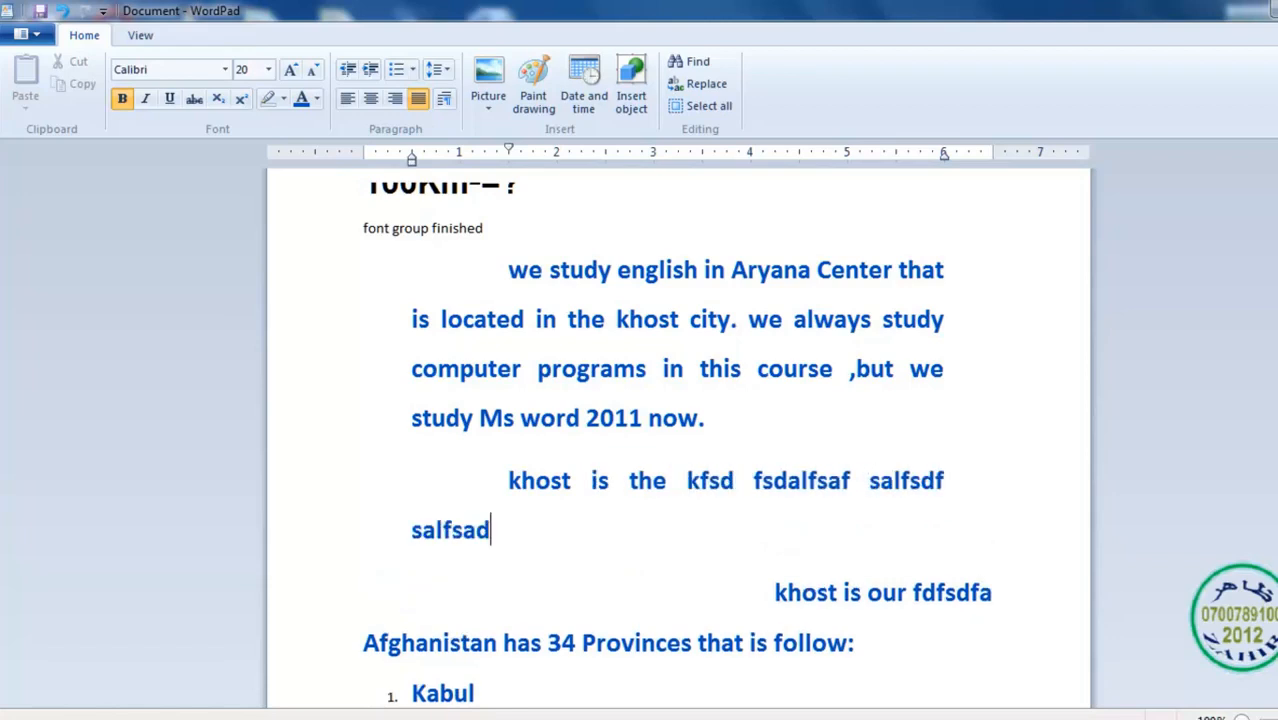
{"action": "type", "text": "kfs flasdfklsaf sladfksalfsalkfsadlf sadflsakfdl"}
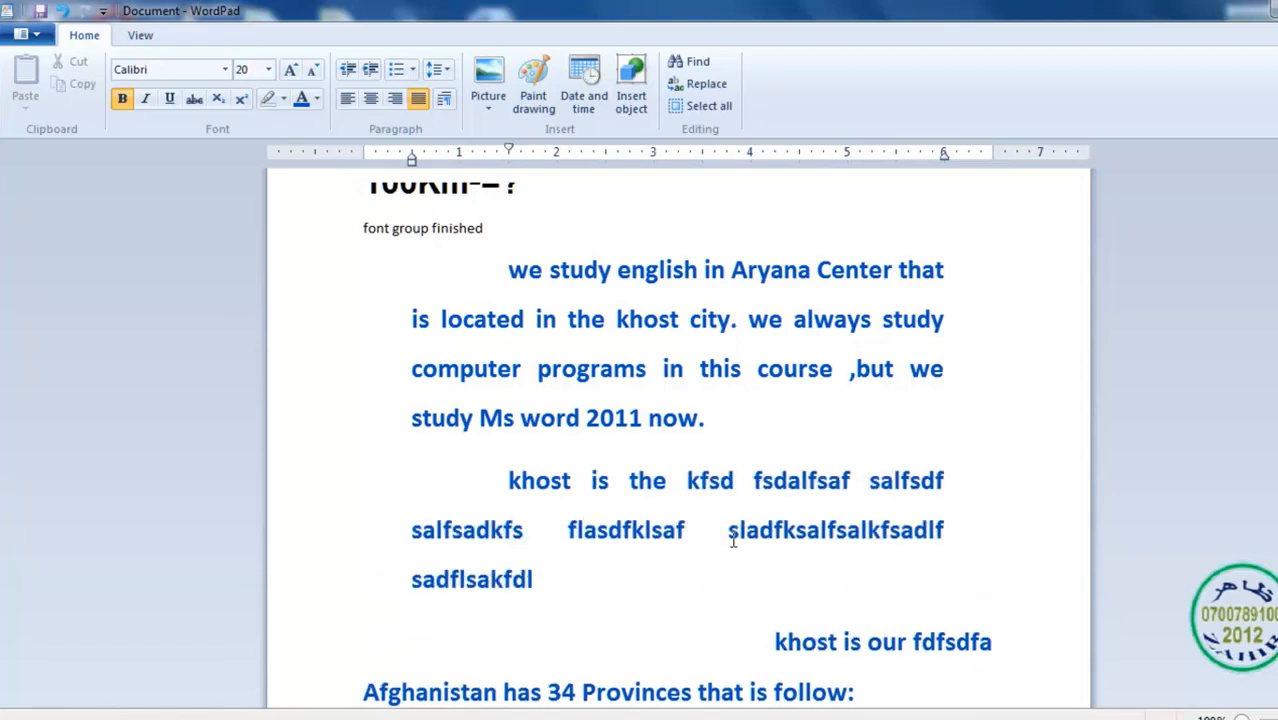
Review the detailed paragraph settings of the new filler paragraph and close them without applying anything
{"action": "left_click", "coordinate": [441, 99]}
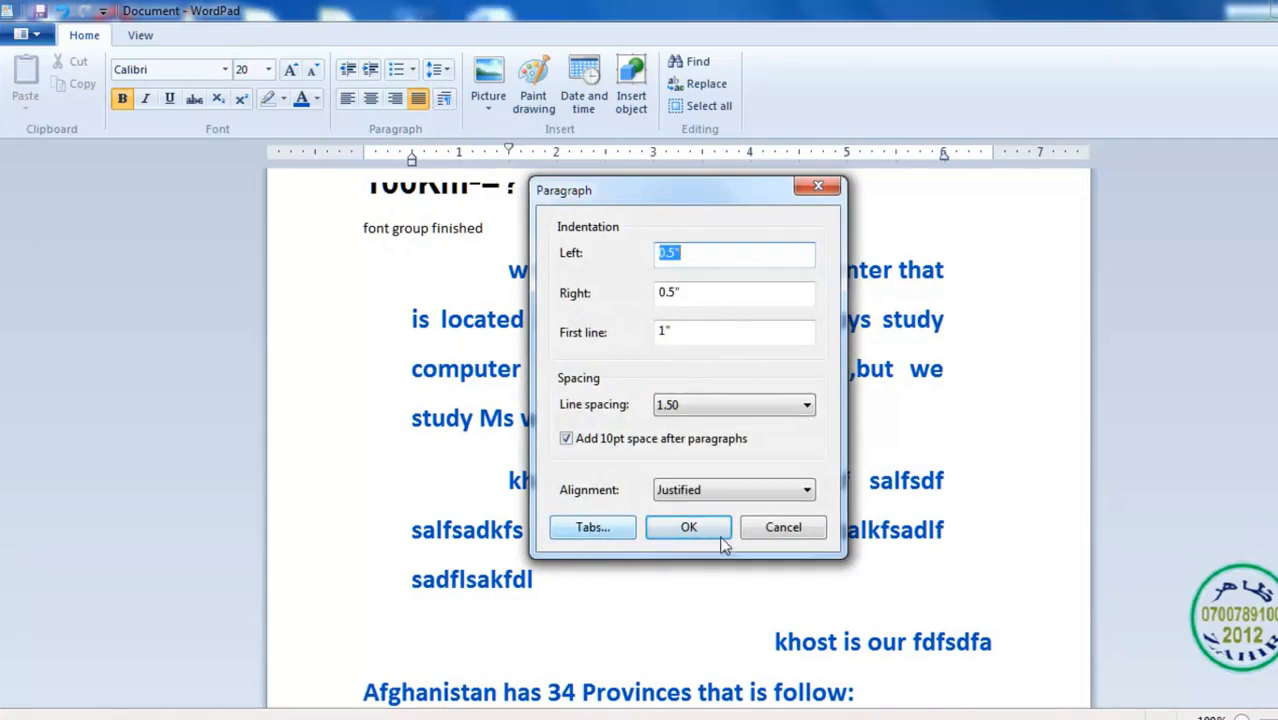
{"action": "left_click", "coordinate": [951, 606]}
{"action": "left_click", "coordinate": [781, 533]}
Select the entire document content and delete it
{"action": "scroll", "coordinate": [762, 522], "scroll_direction": "down", "scroll_amount": 6}
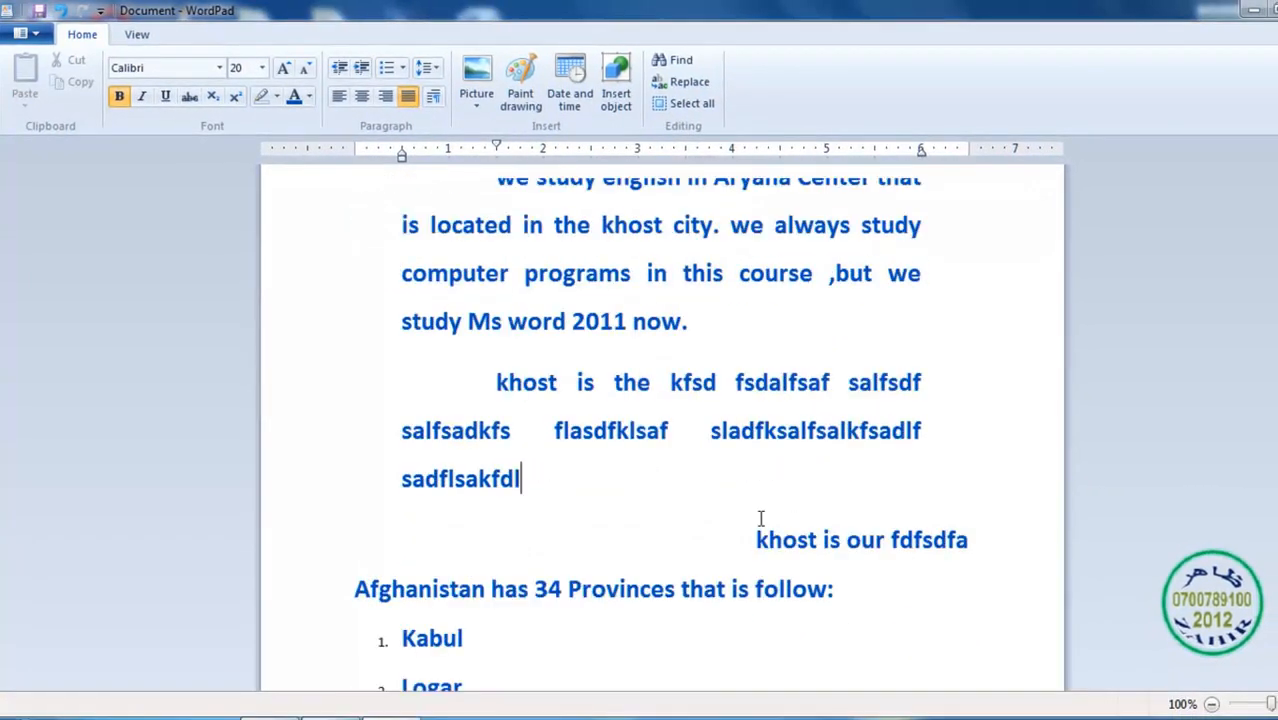
{"action": "scroll", "coordinate": [590, 571], "scroll_direction": "up", "scroll_amount": 1}
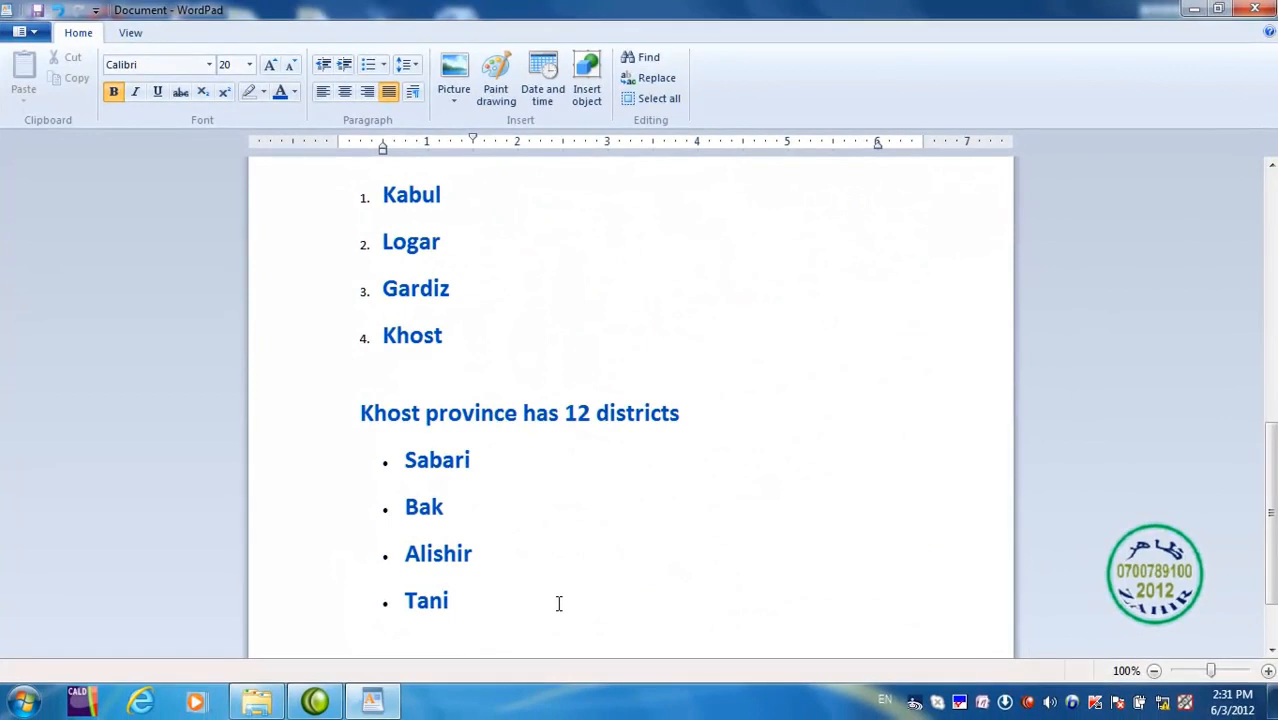
{"action": "key", "text": "ctrl+a"}
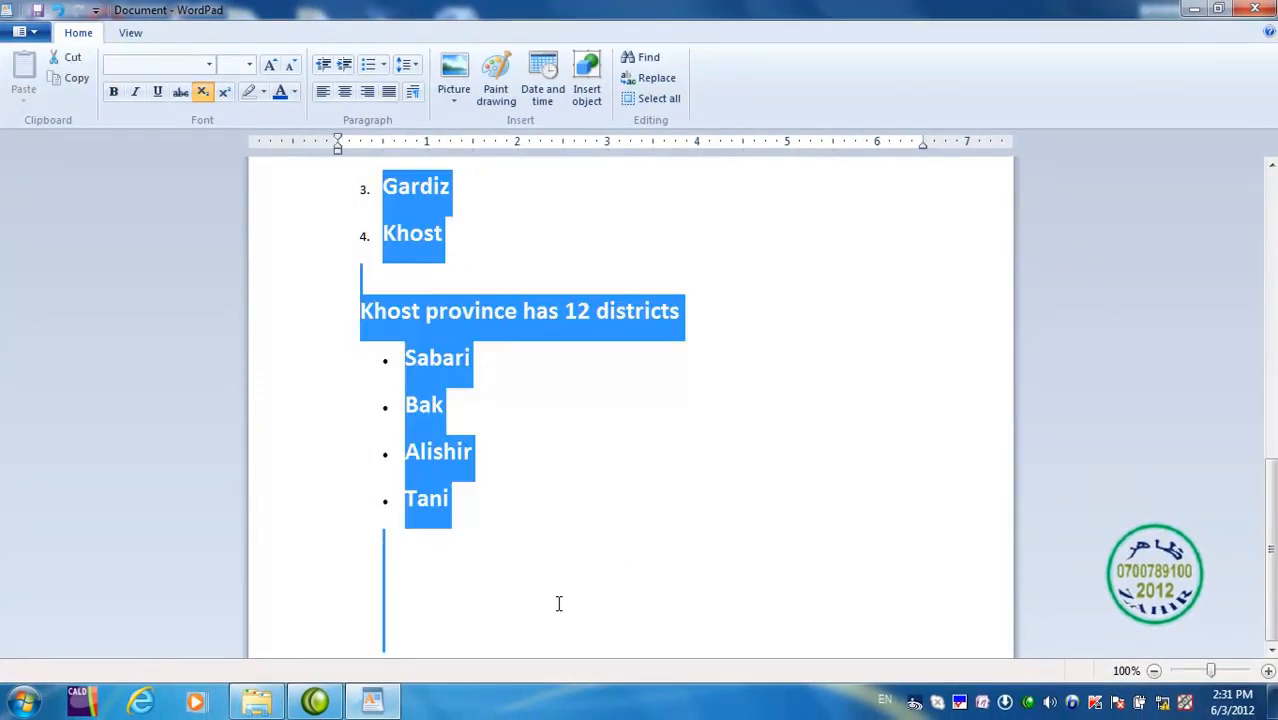
{"action": "key", "text": "Delete"}
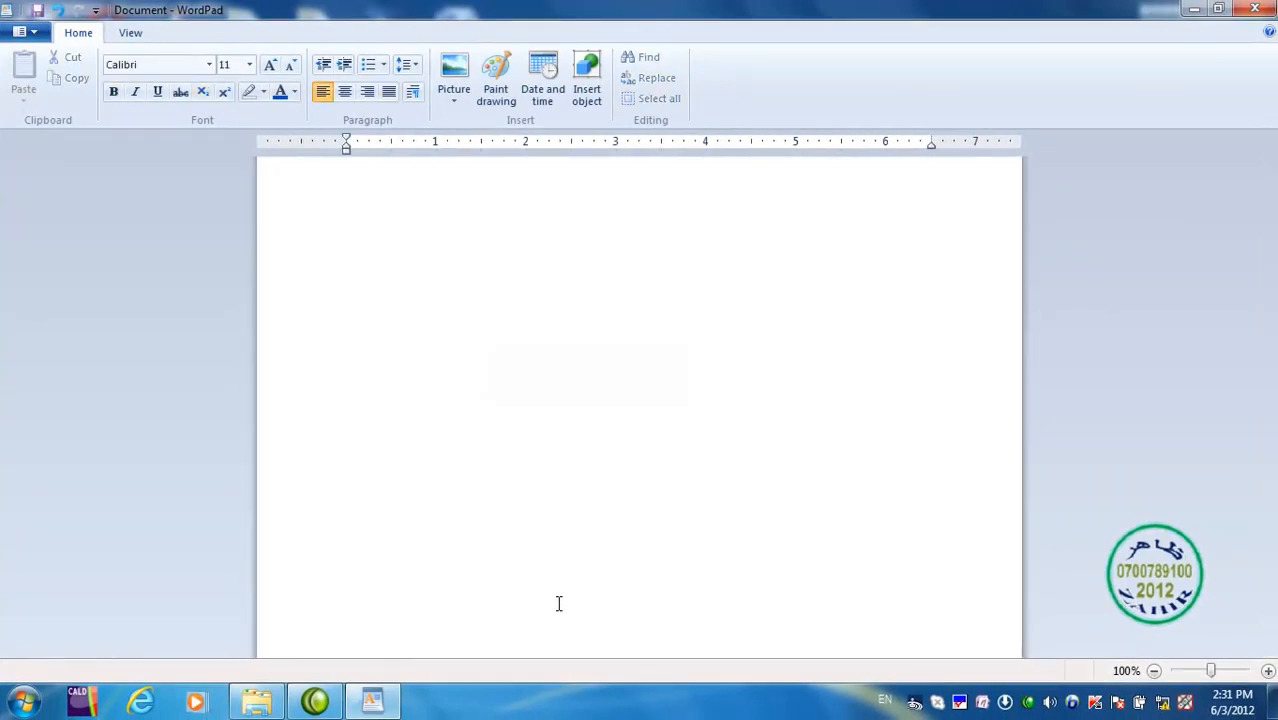
Turn on bold and increase the font size to 20 for the text in the empty document
{"action": "left_click", "coordinate": [113, 91]}
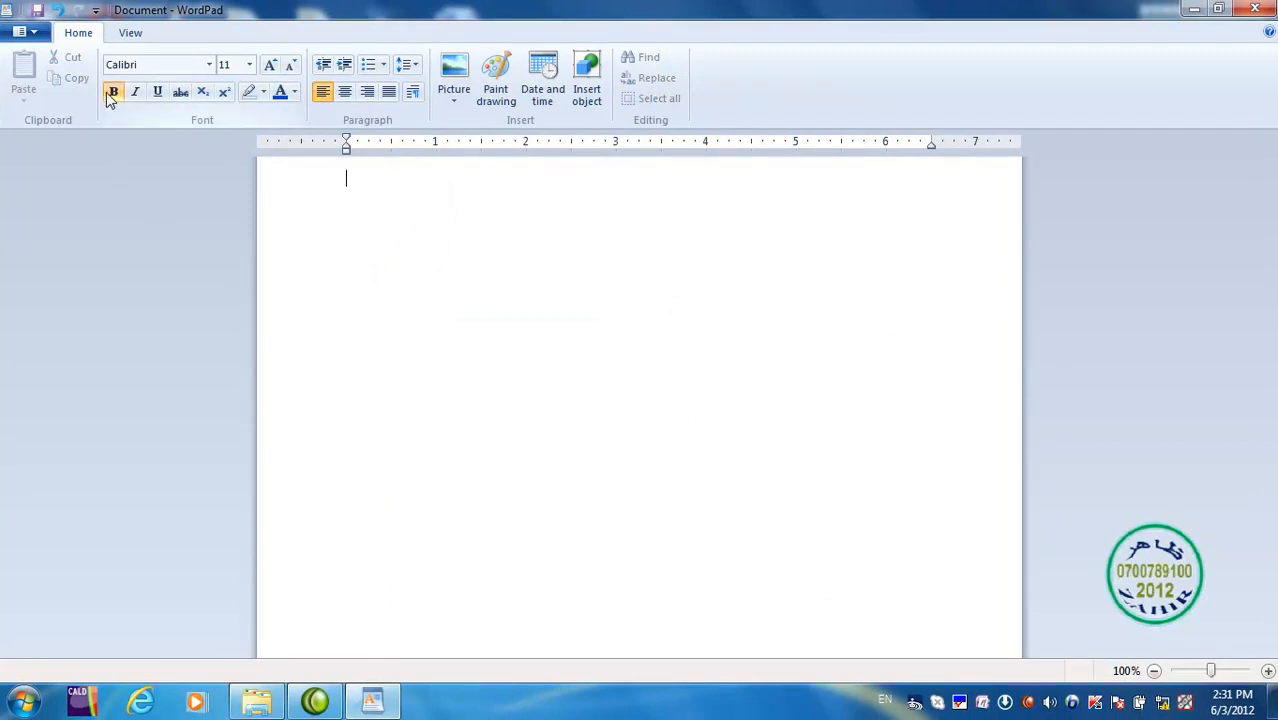
{"action": "left_click", "coordinate": [270, 65]}
{"action": "left_click", "coordinate": [270, 65]}
{"action": "left_click", "coordinate": [270, 65]}
{"action": "left_click", "coordinate": [270, 65]}
{"action": "left_click", "coordinate": [270, 65]}
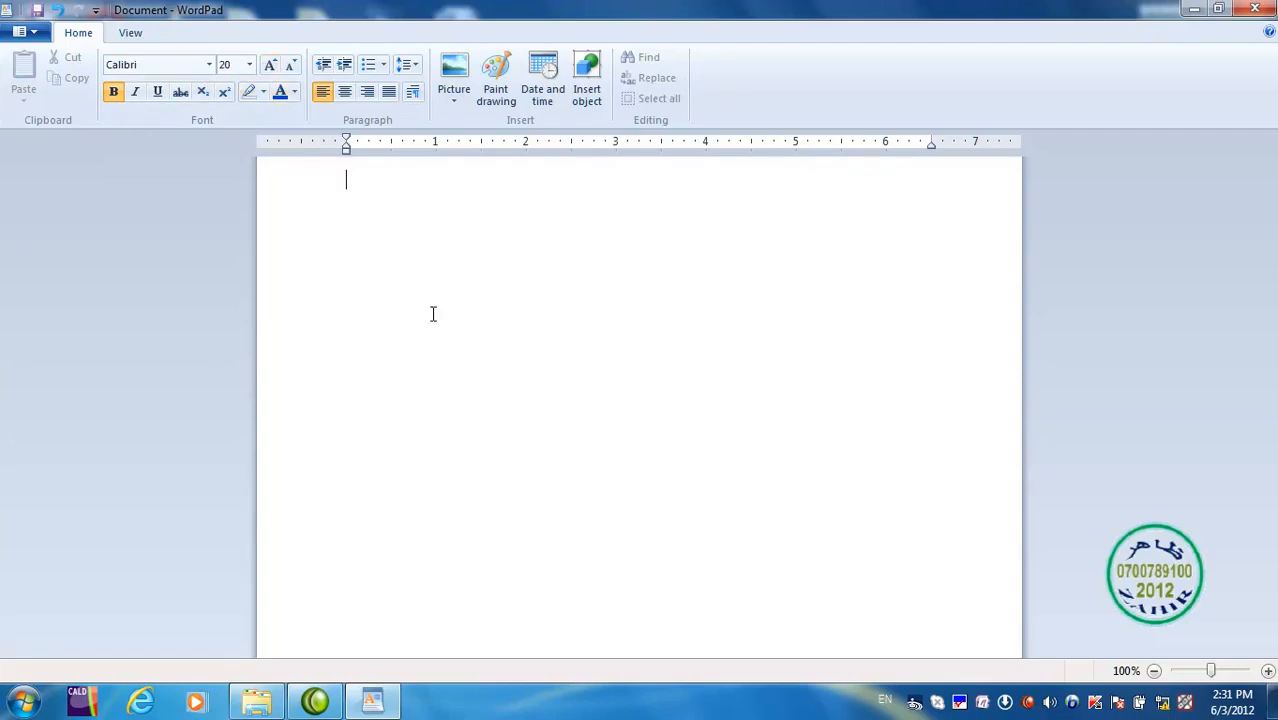
Enter a header row with spaced columns Name, Job and Salary, and add a separator line of equals signs beneath it
{"action": "type", "text": "Name"}
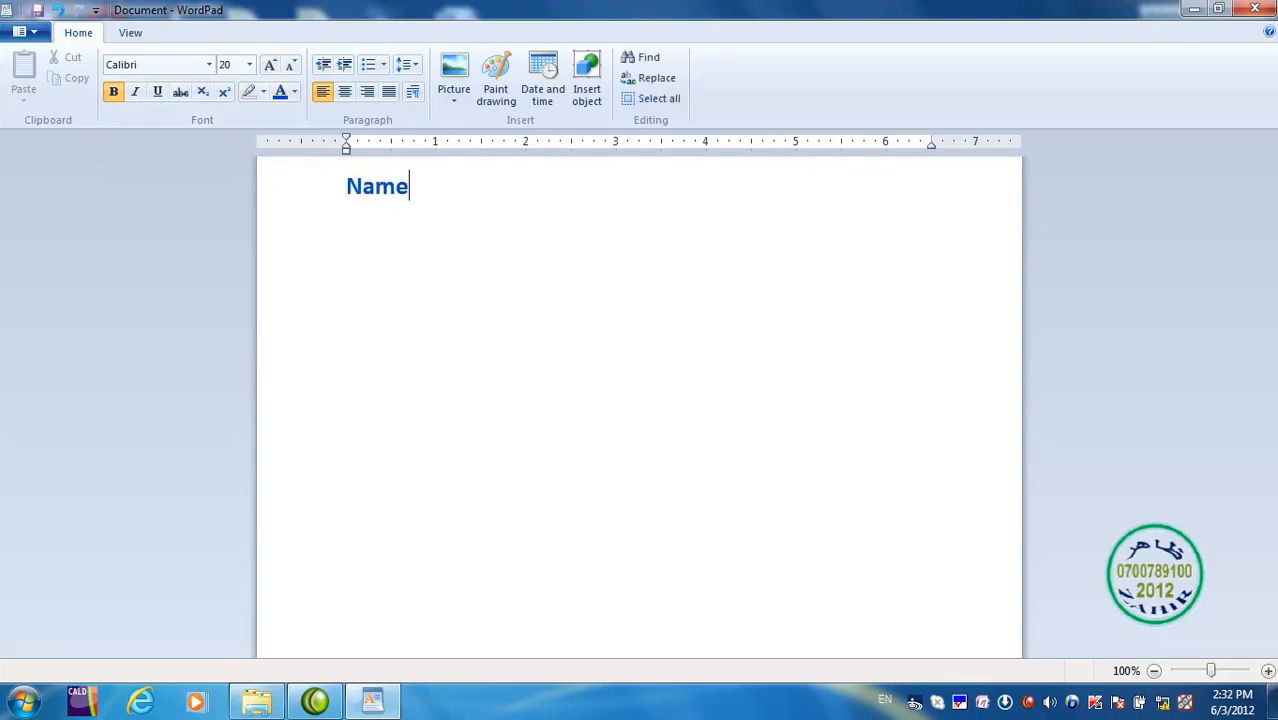
{"action": "type", "text": ":"}
{"action": "key", "text": "BackSpace"}
{"action": "type", "text": "Job"}
{"action": "key", "text": "BackSpace"}
{"action": "type", "text": "Salary"}
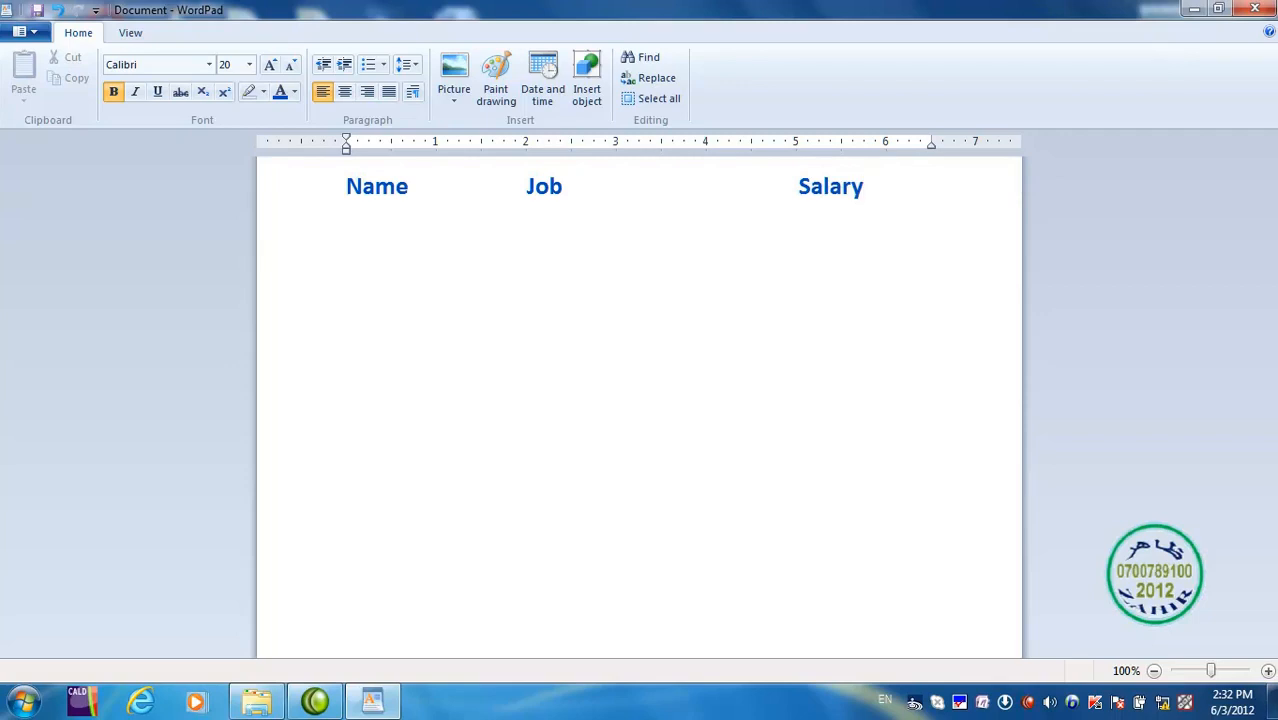
{"action": "type", "text": "===================================="}
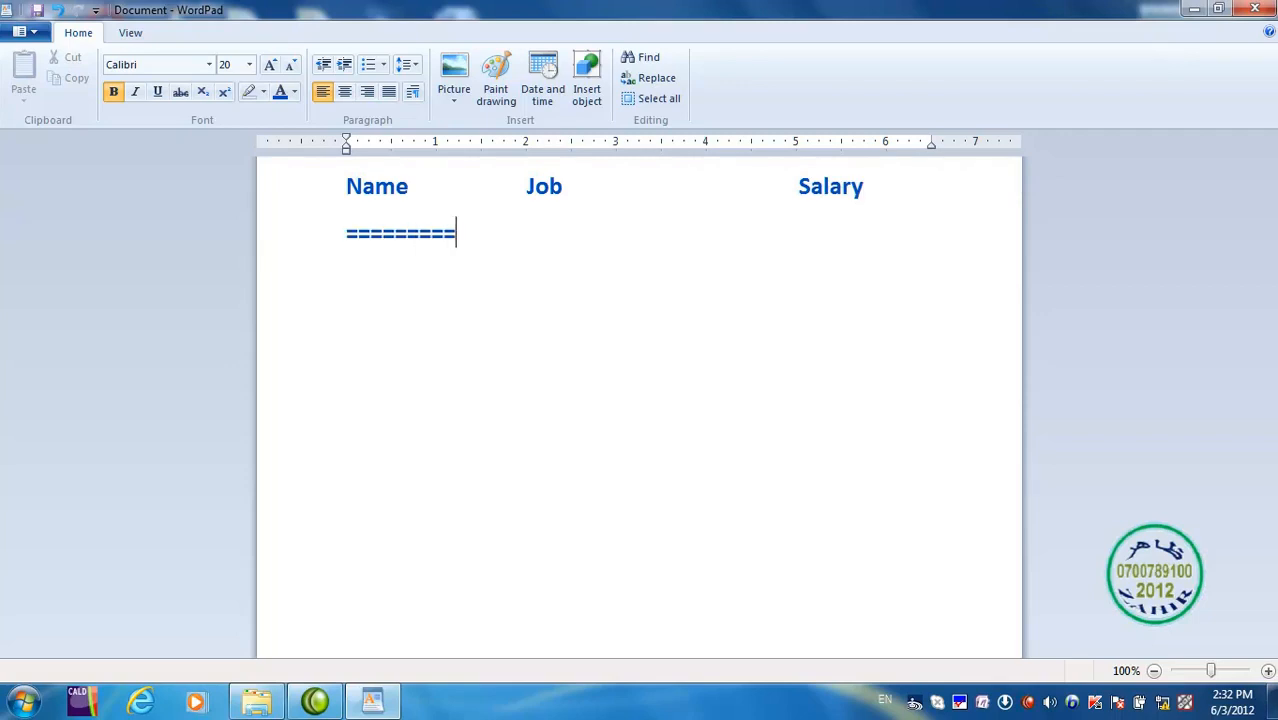
{"action": "type", "text": "======"}
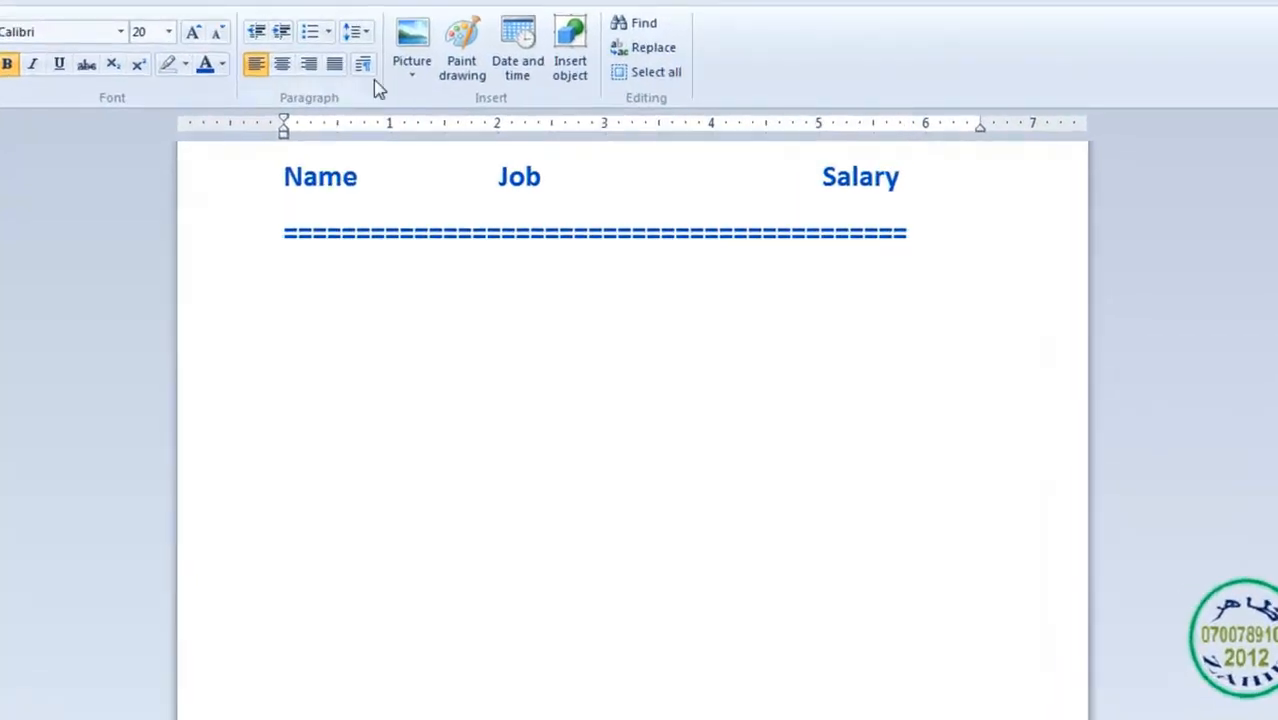
Set tab stops at 2 and 5 inches for the line below the separator through the detailed paragraph settings
{"action": "left_click", "coordinate": [314, 40]}
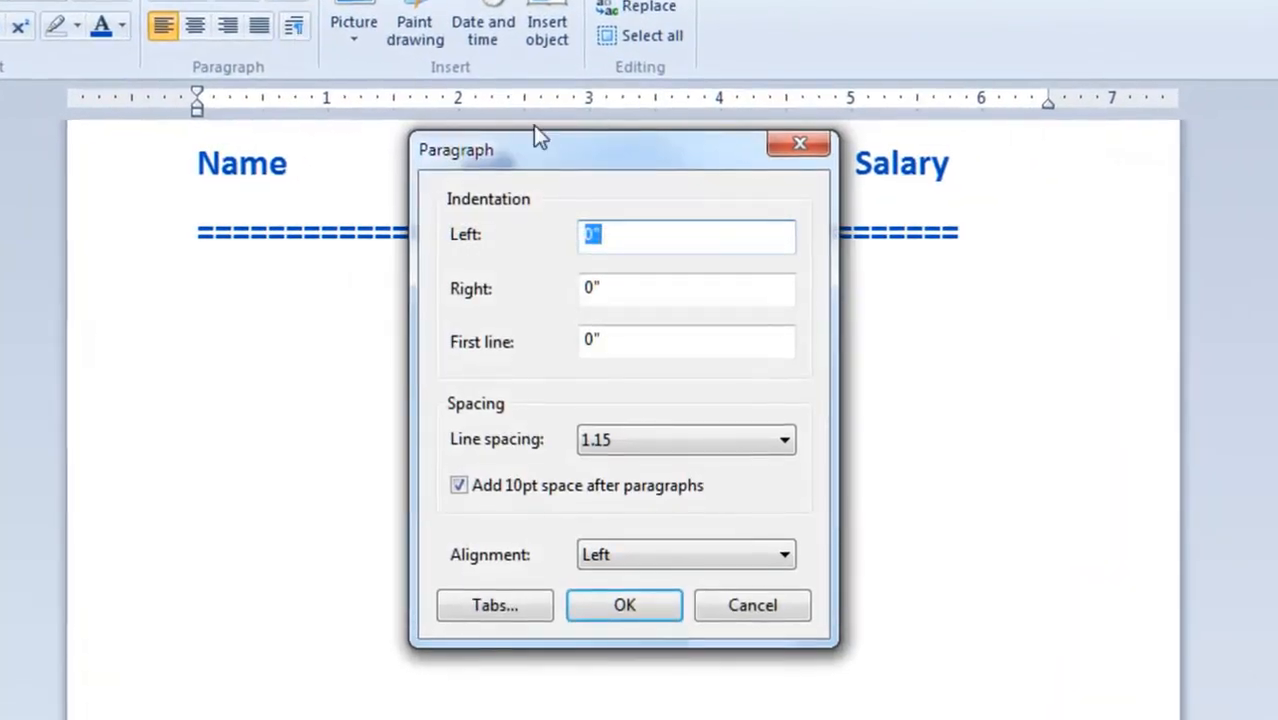
{"action": "left_click_drag", "start_coordinate": [604, 152], "coordinate": [644, 245]}
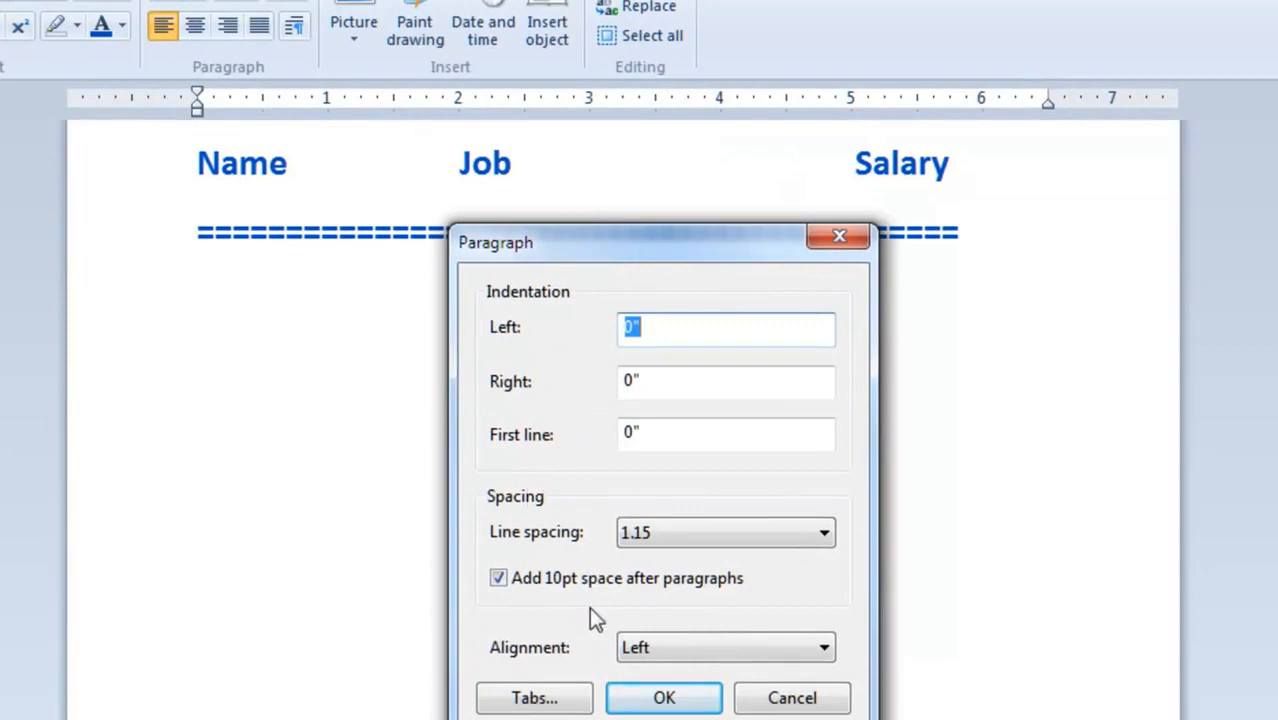
{"action": "left_click", "coordinate": [524, 699]}
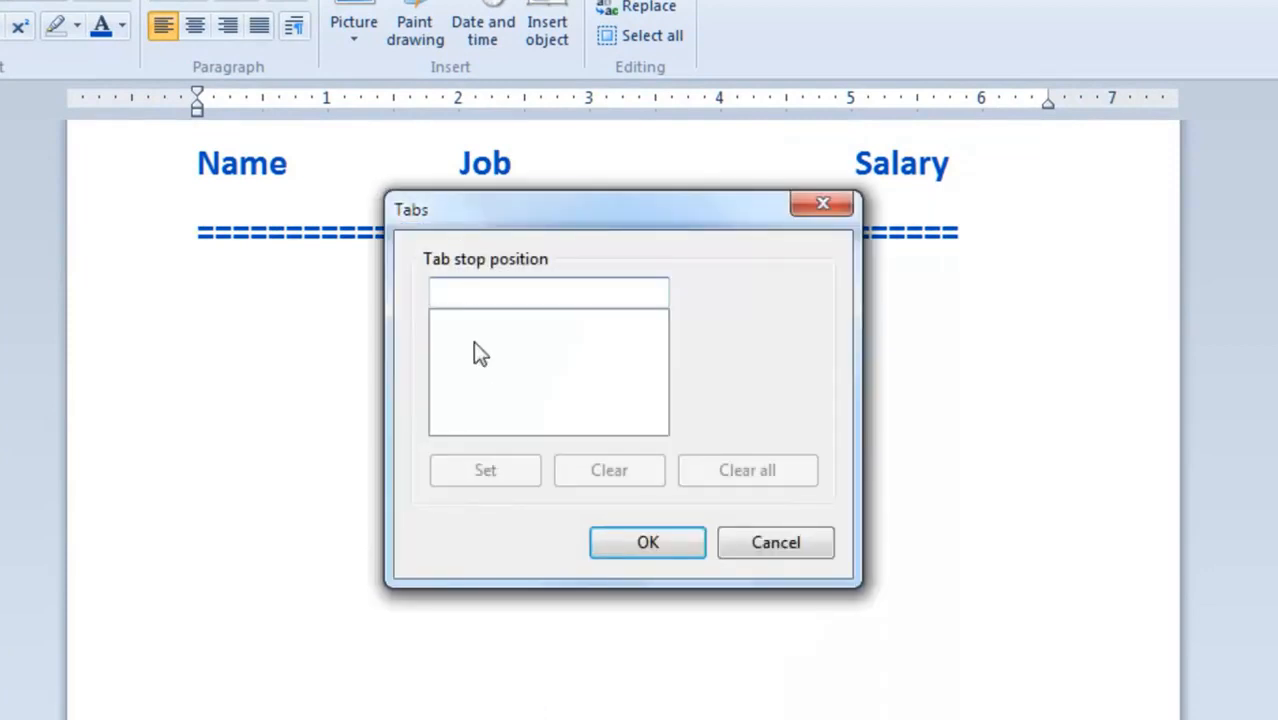
{"action": "left_click_drag", "start_coordinate": [524, 222], "coordinate": [514, 305]}
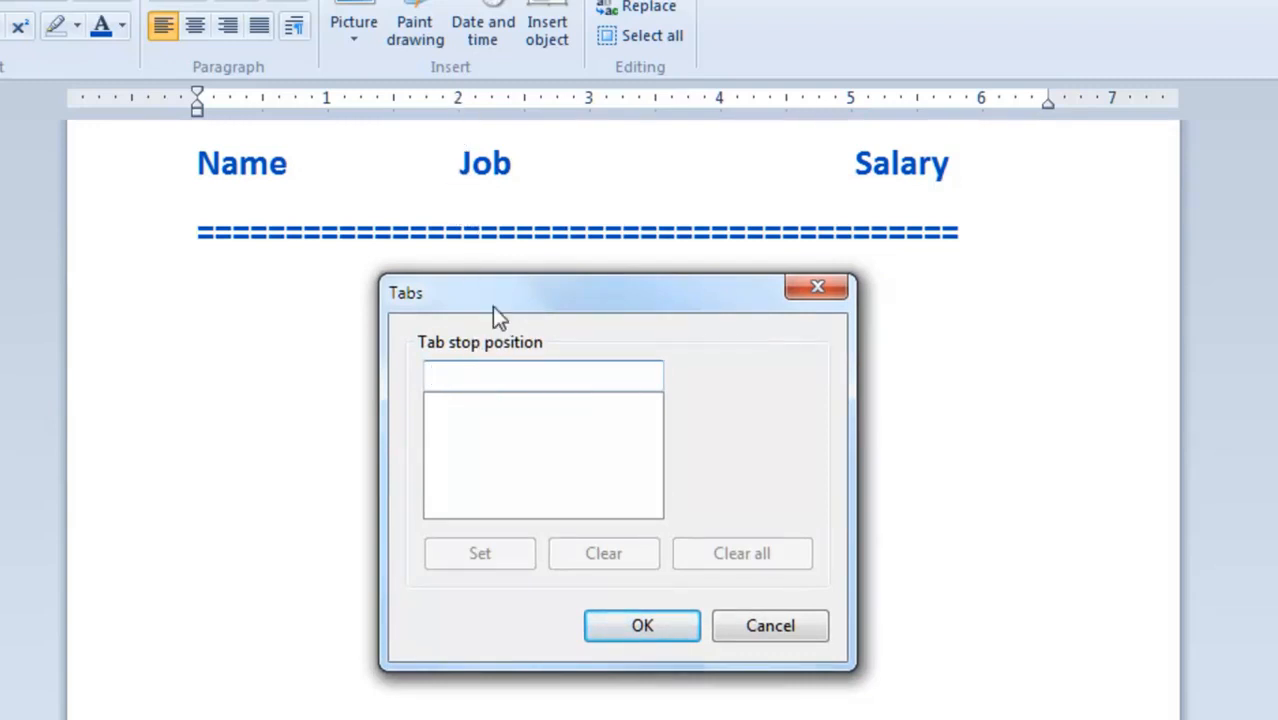
{"action": "type", "text": "2"}
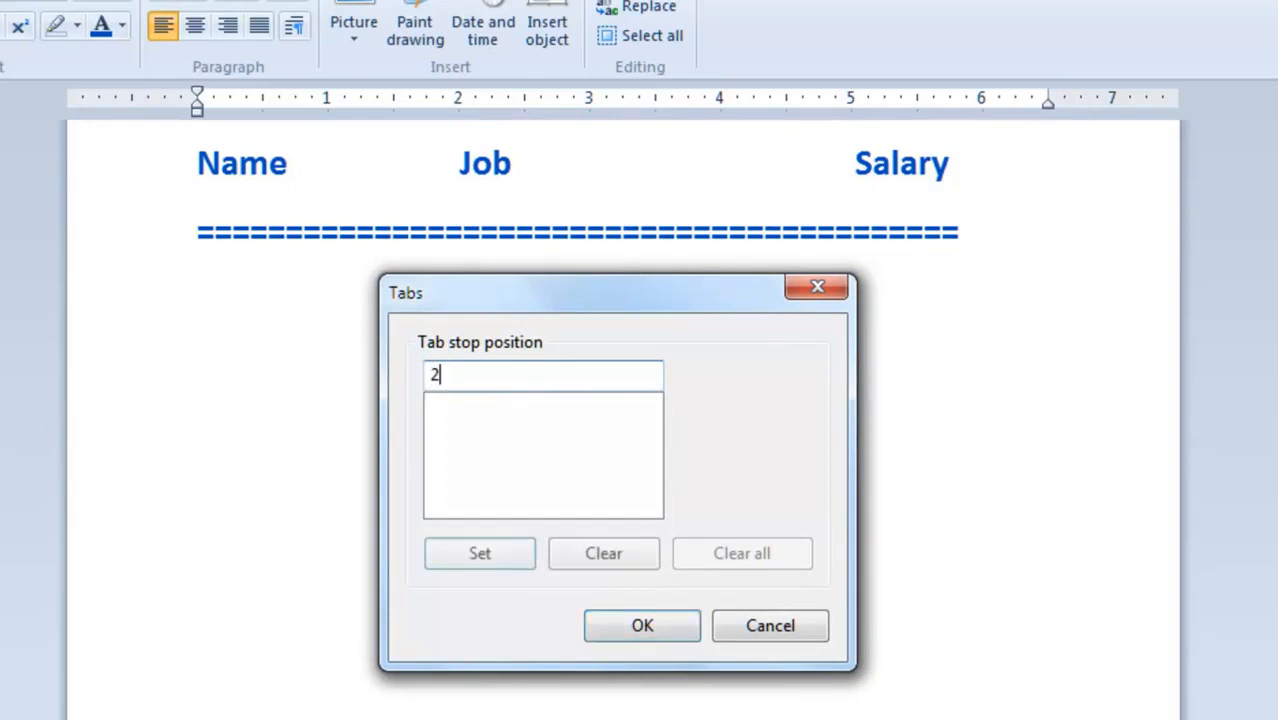
{"action": "left_click", "coordinate": [485, 553]}
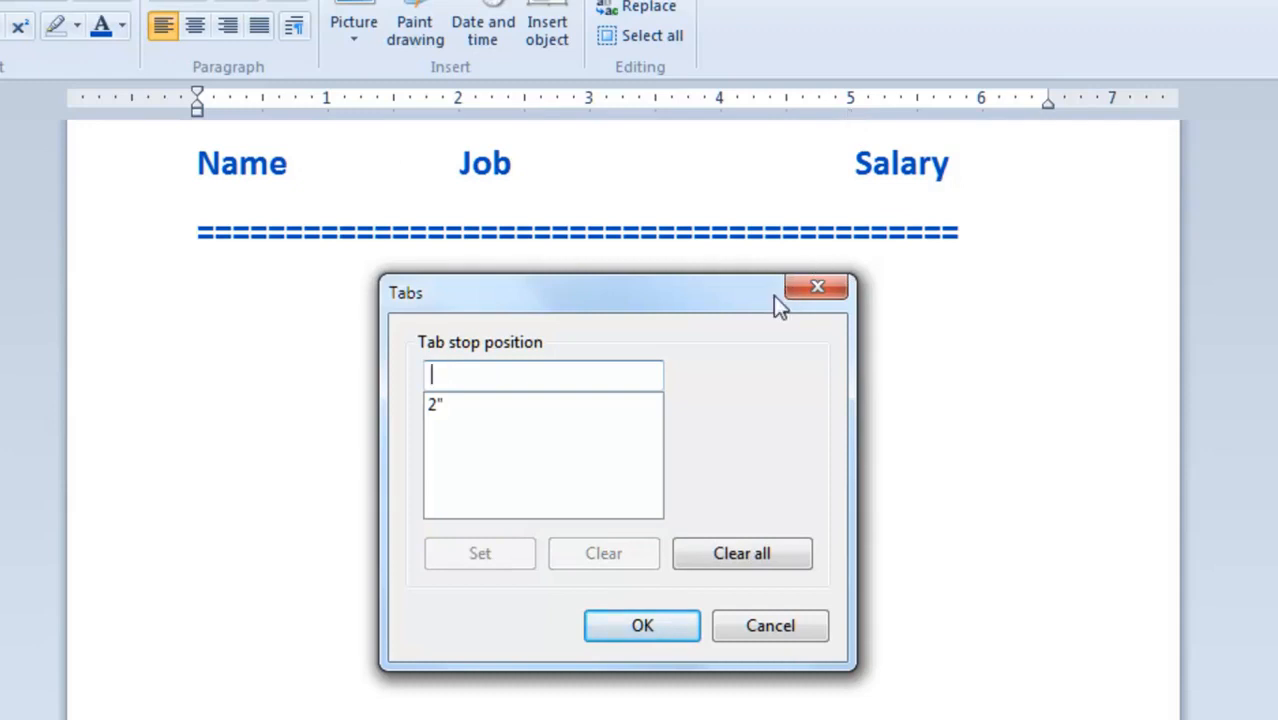
{"action": "type", "text": "5"}
{"action": "left_click", "coordinate": [469, 553]}
{"action": "left_click", "coordinate": [620, 629]}
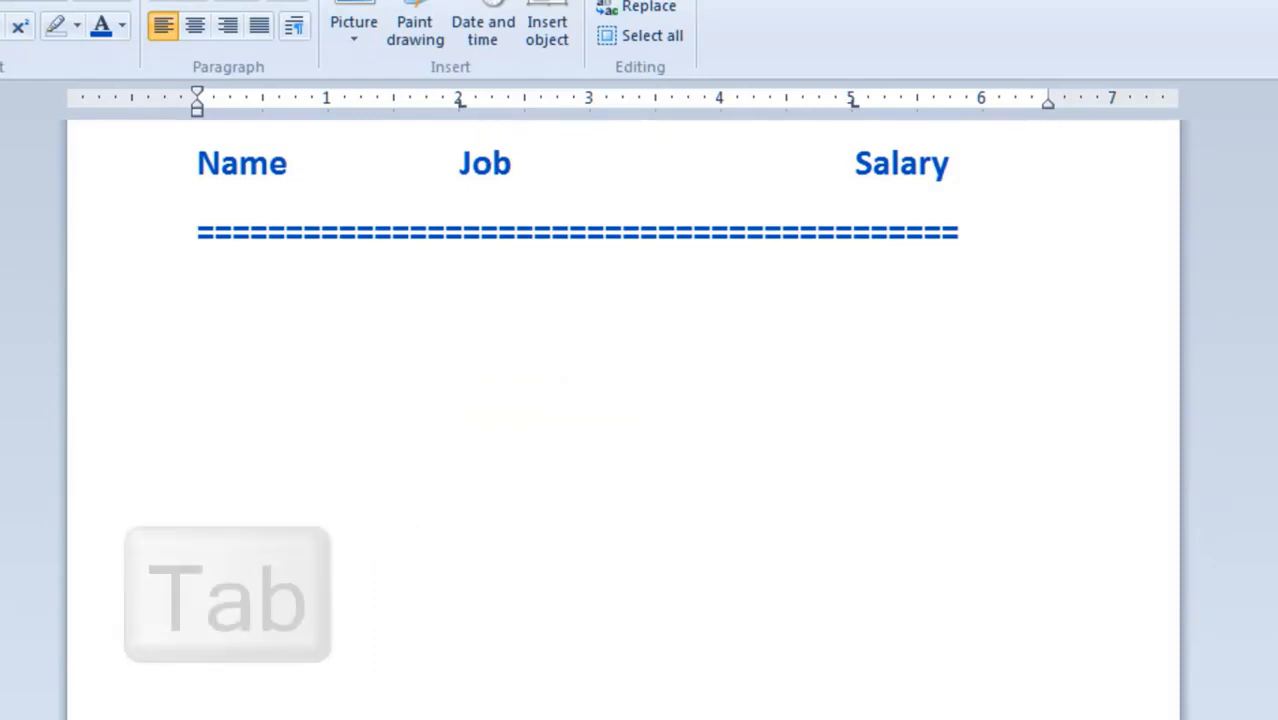
Enter the first record below the separator at the tab stops: a person's name, job Driver and salary 30000
{"action": "type", "text": "Ahmad"}
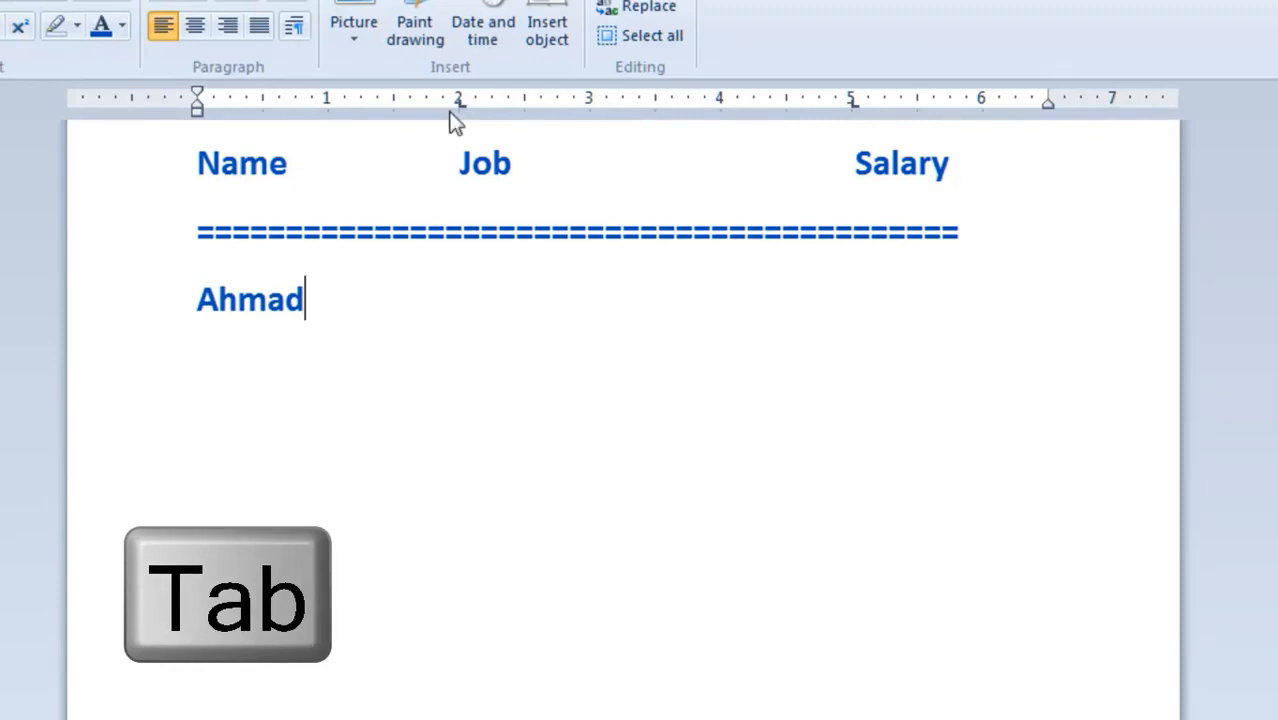
{"action": "key", "text": "Tab"}
{"action": "type", "text": "Driver"}
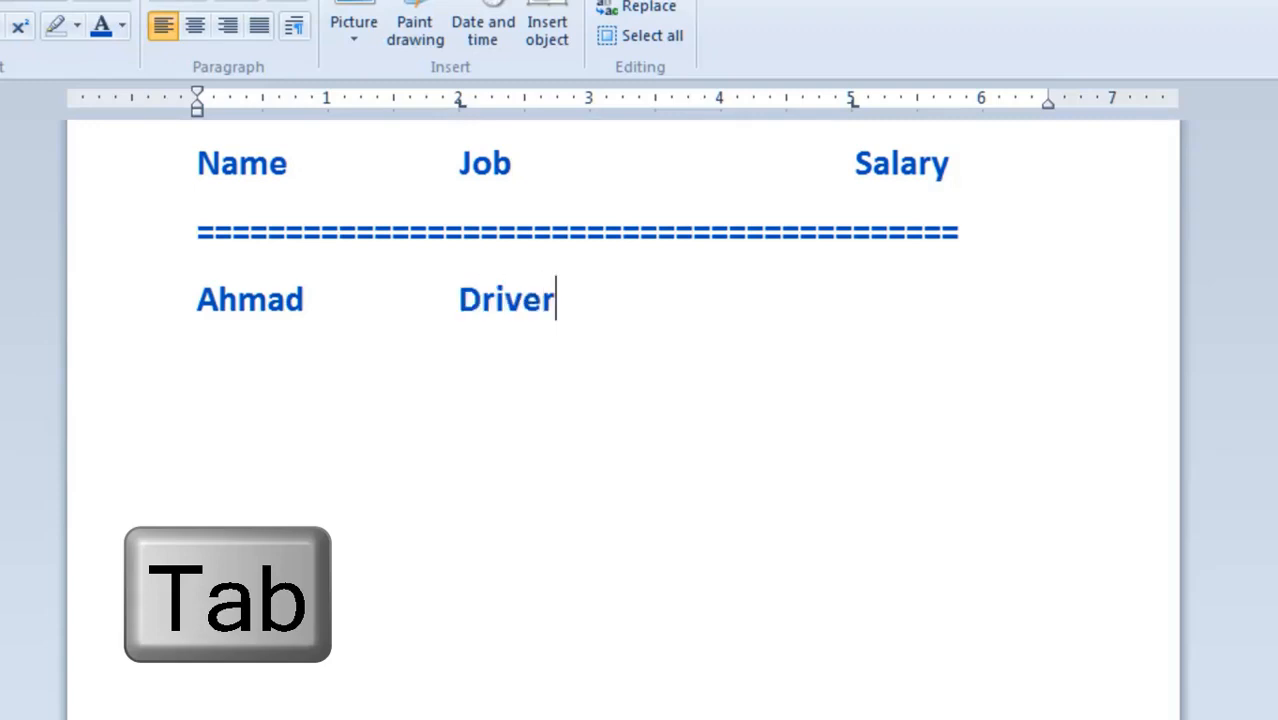
{"action": "key", "text": "Tab"}
{"action": "type", "text": "30000 "}
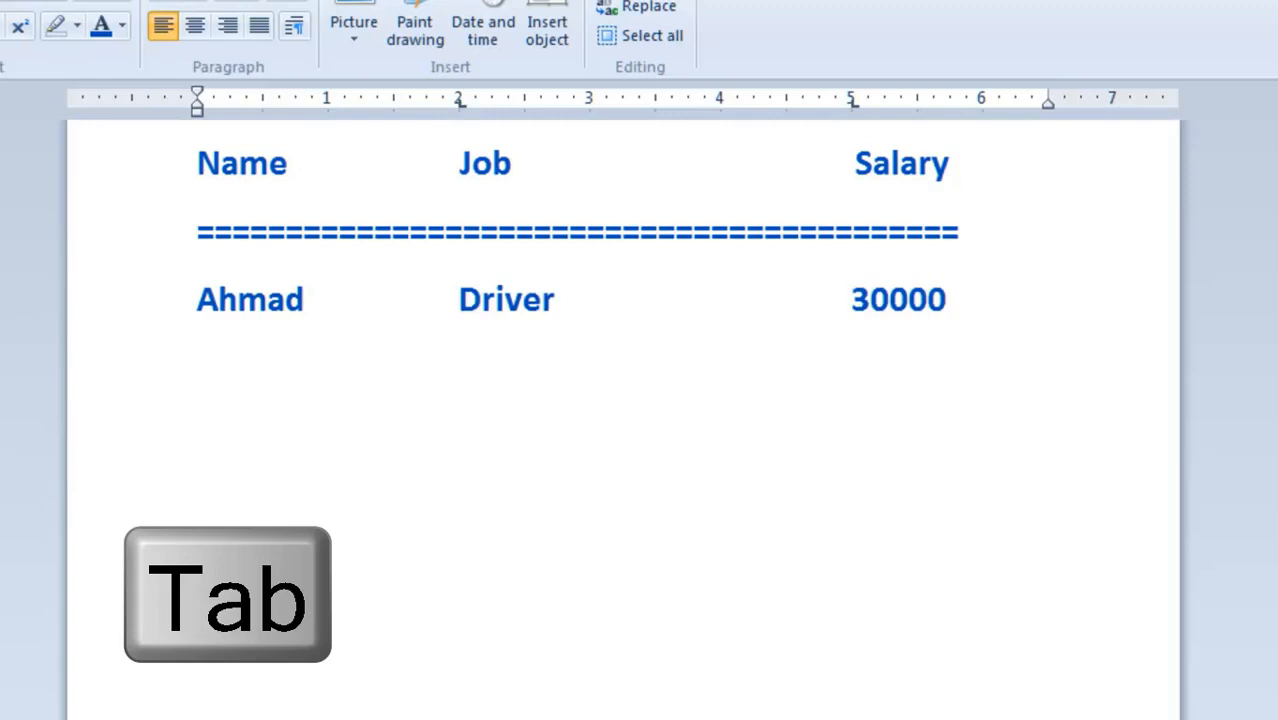
Enter the second record at the tab stops: a person's name, job Doctor and salary 40000
{"action": "type", "text": "Asad"}
{"action": "key", "text": "Tab"}
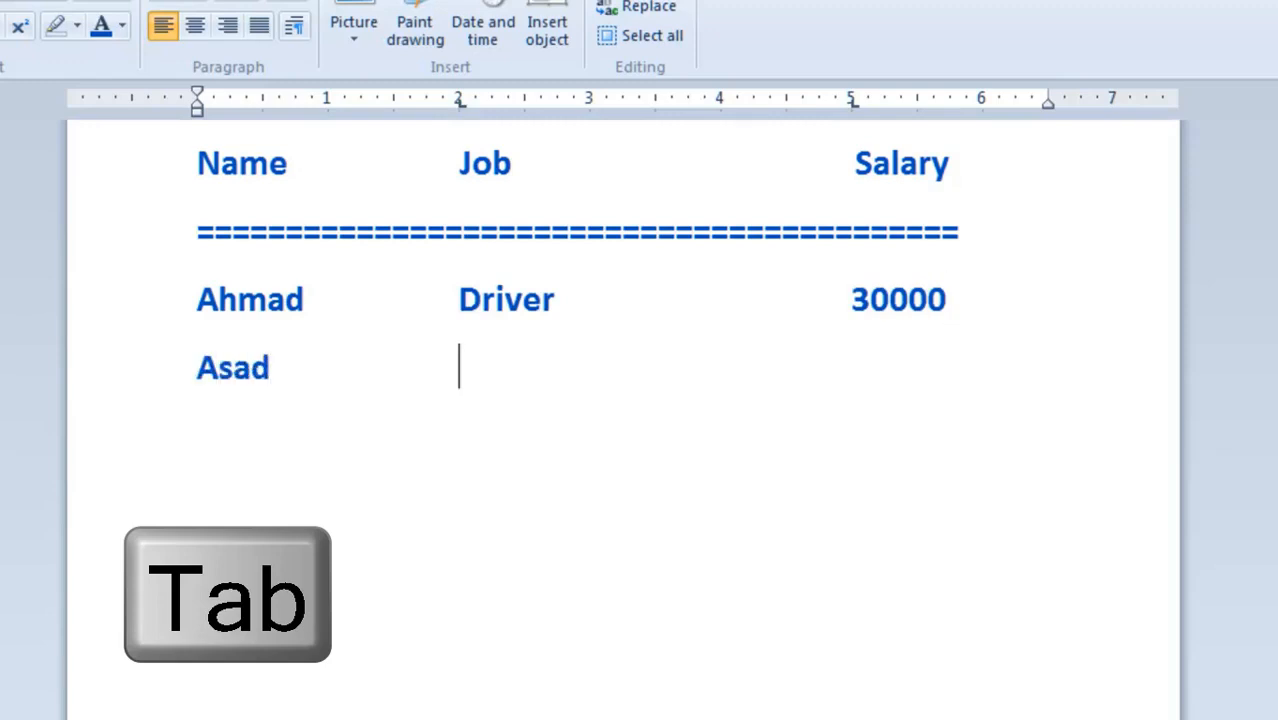
{"action": "type", "text": "Doctor"}
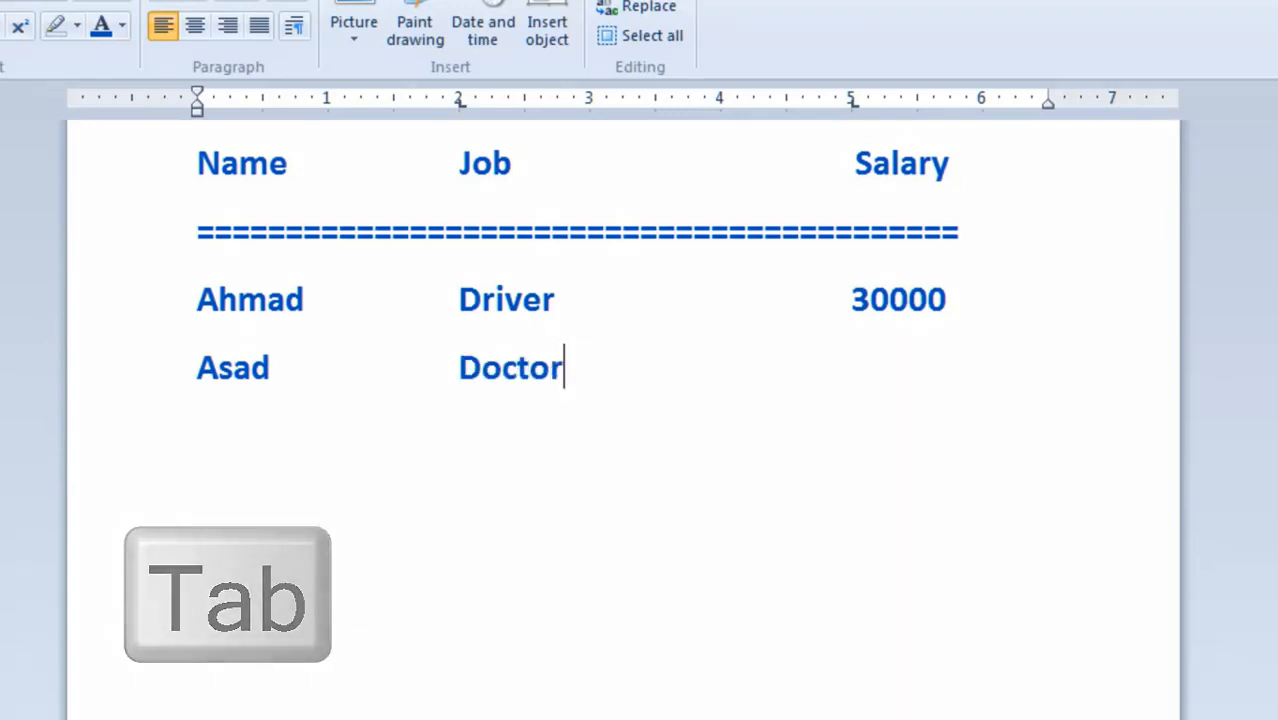
{"action": "key", "text": "Tab"}
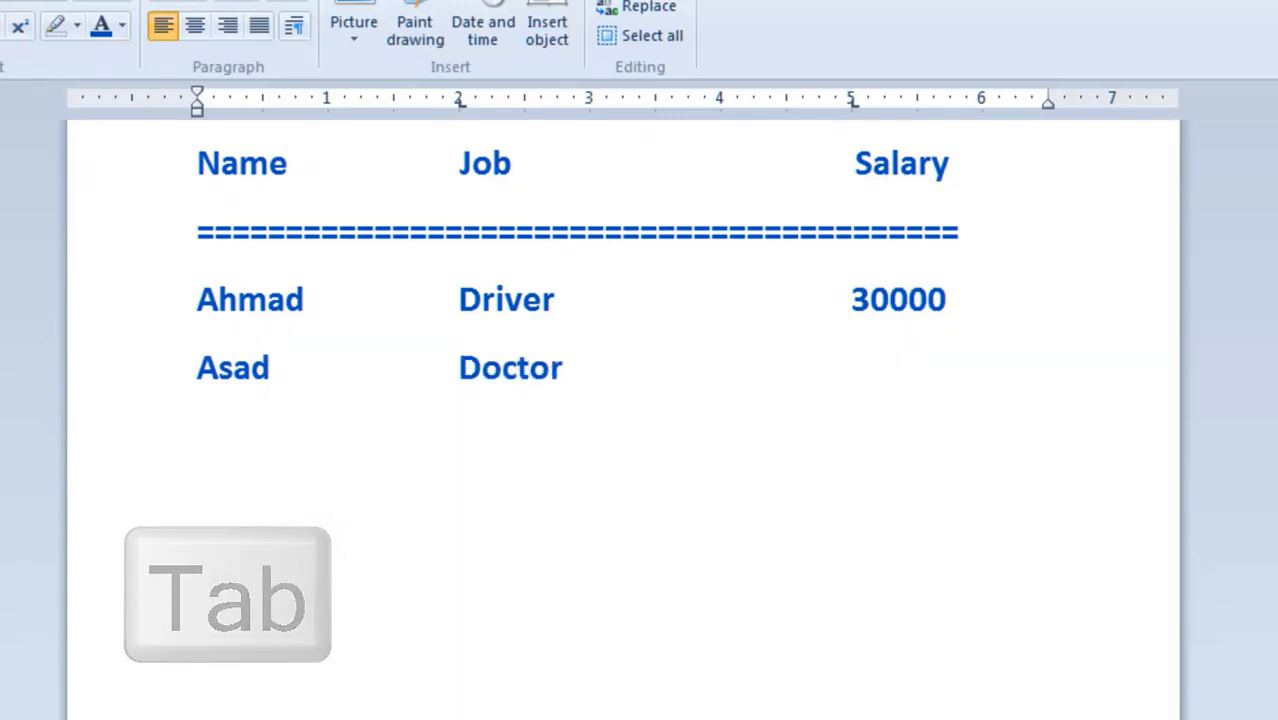
{"action": "type", "text": "40000"}
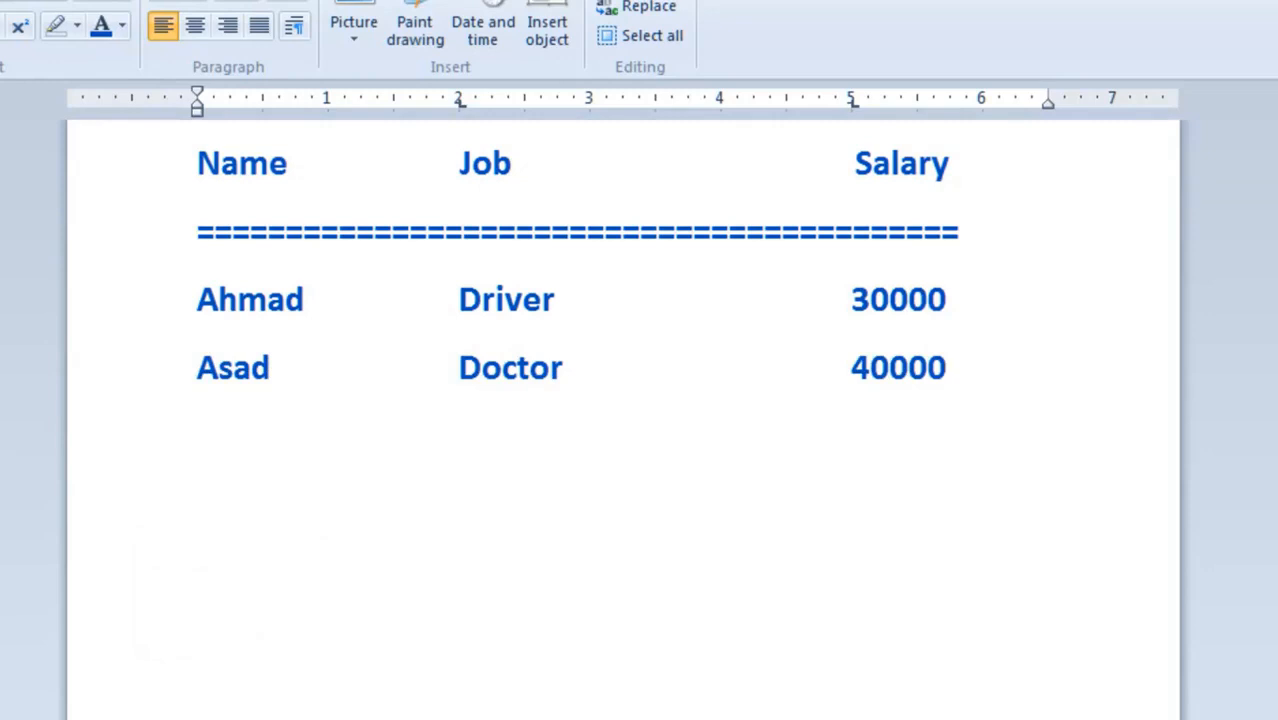
Enter the third record at the tab stops: a person's name, job Teacher and salary 10000
{"action": "key", "text": "Return"}
{"action": "type", "text": "Aslam"}
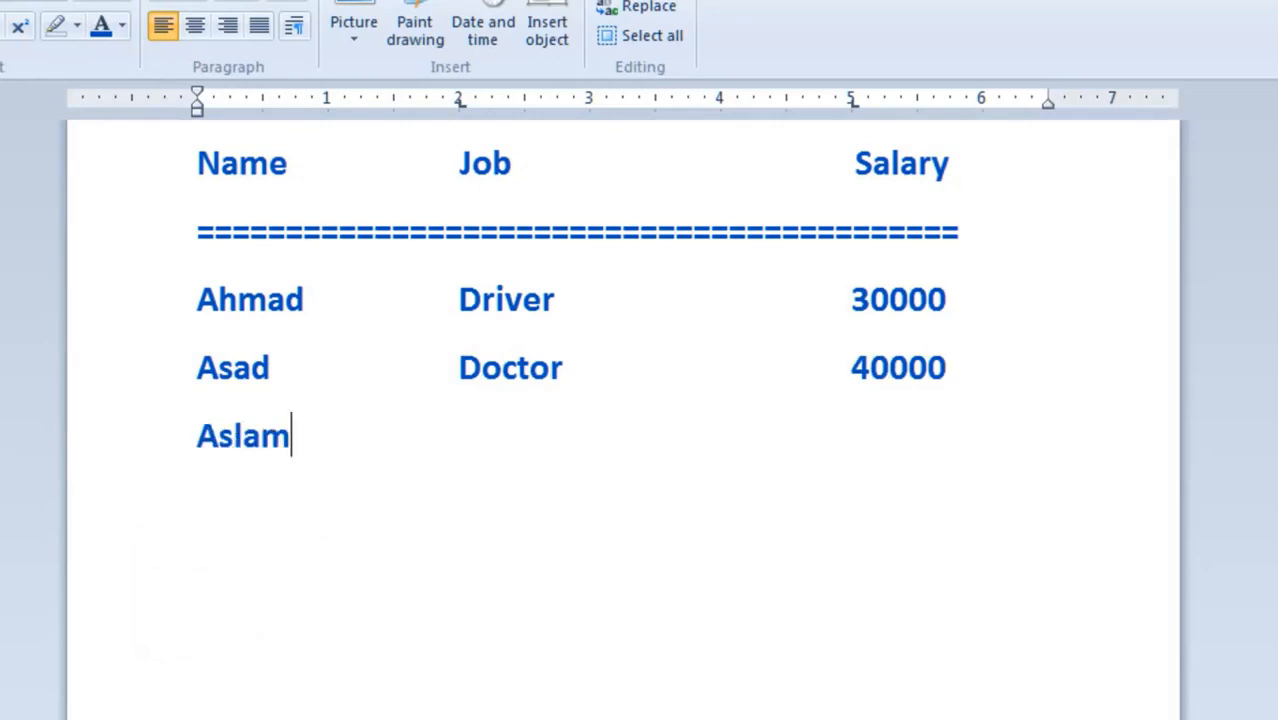
{"action": "key", "text": "Tab"}
{"action": "type", "text": "Teacher"}
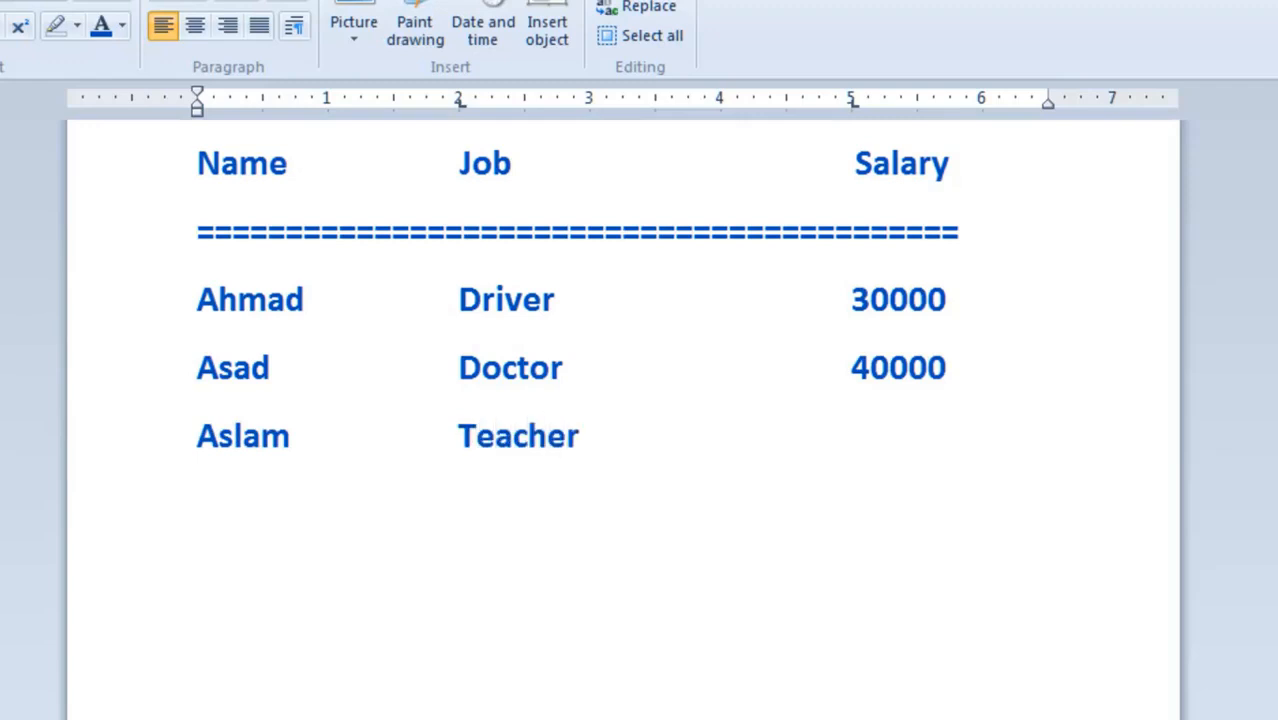
{"action": "key", "text": "Tab"}
{"action": "type", "text": "10000"}
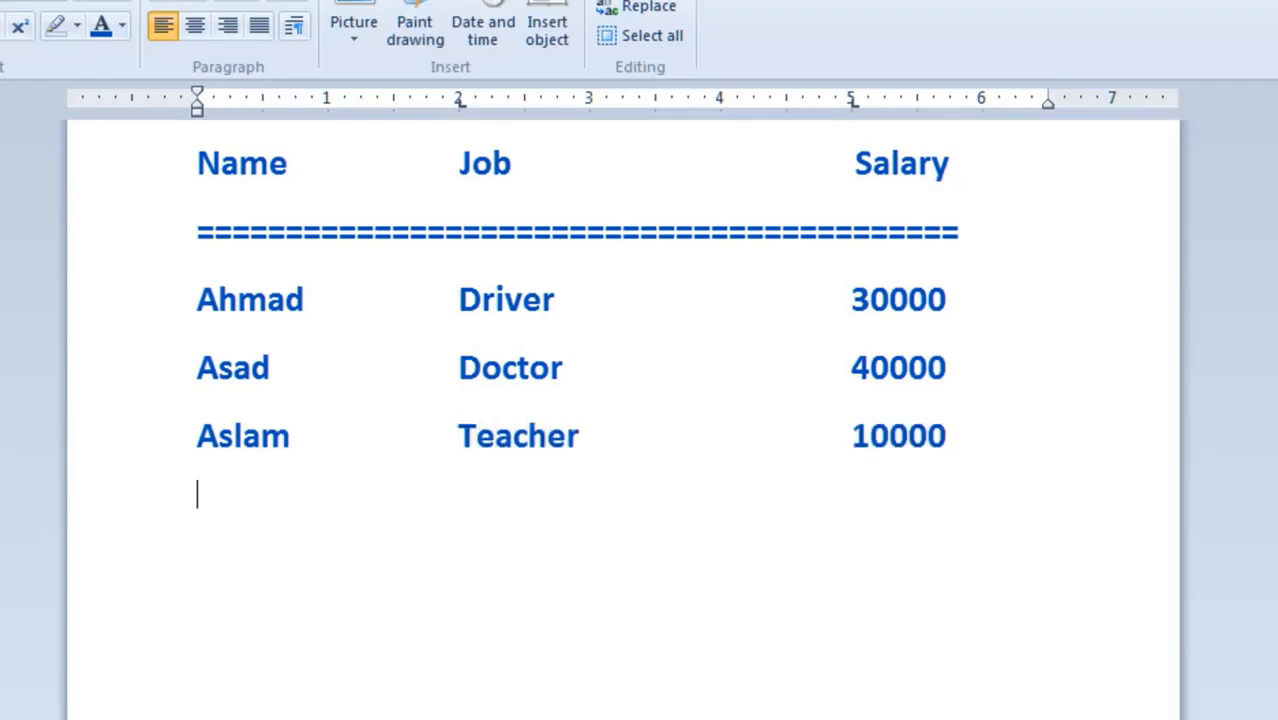
Enter the fourth record at the tab stops: a person's name, job Student and salary 0
{"action": "key", "text": "Return"}
{"action": "type", "text": "Qadirullah"}
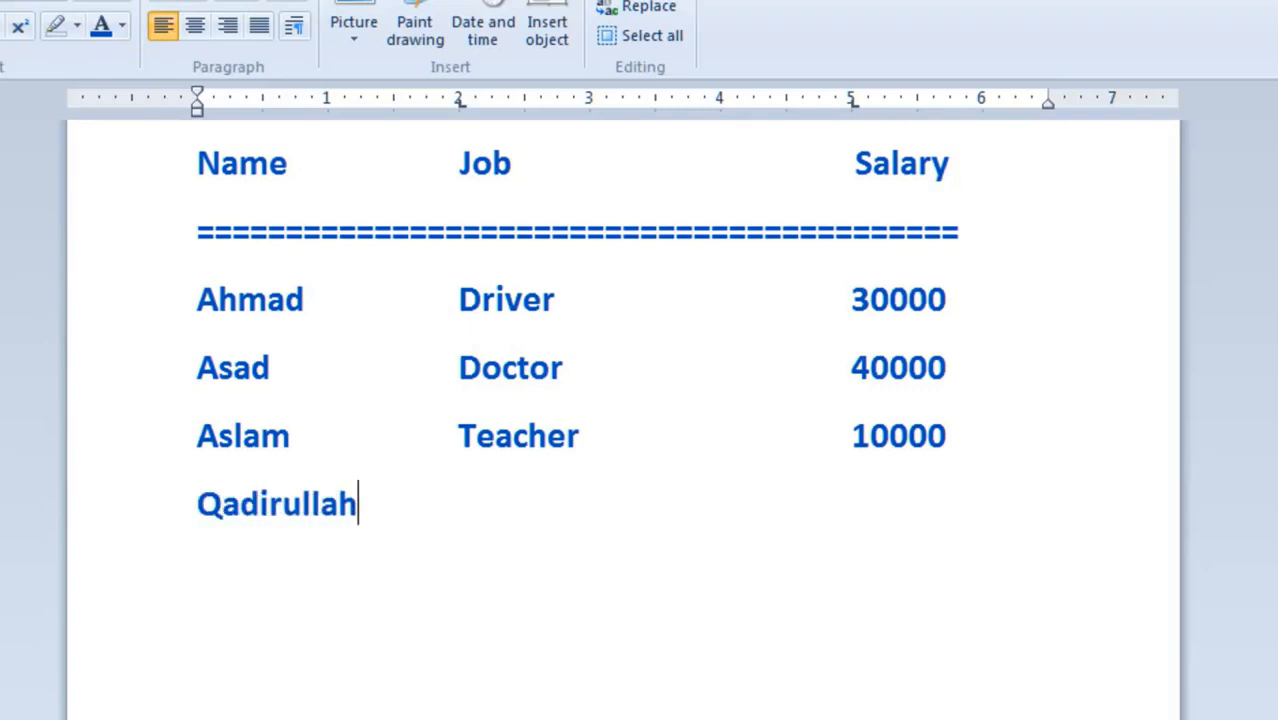
{"action": "key", "text": "Tab"}
{"action": "type", "text": "Student"}
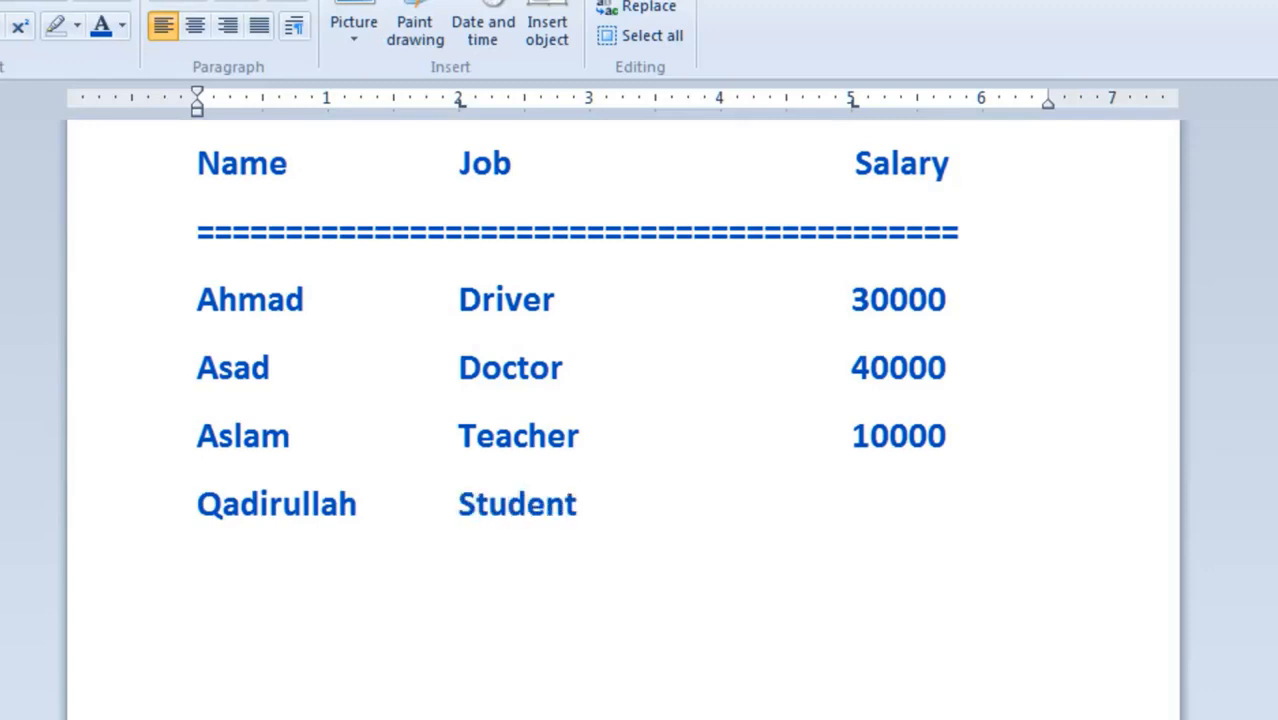
{"action": "key", "text": "Tab"}
{"action": "type", "text": "0"}
{"action": "key", "text": "Return"}
Clear the 2-inch tab stop and all remaining tab stops for the empty line through the detailed paragraph settings
{"action": "left_click", "coordinate": [295, 30]}
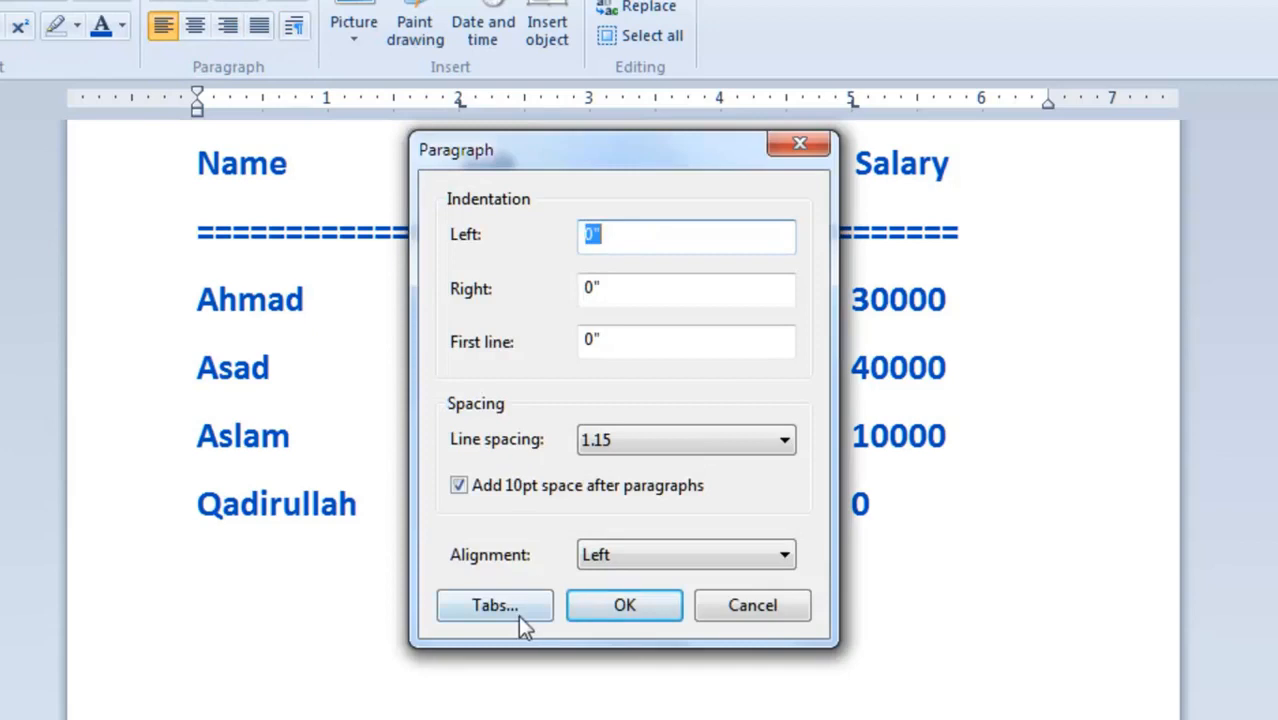
{"action": "left_click", "coordinate": [765, 615]}
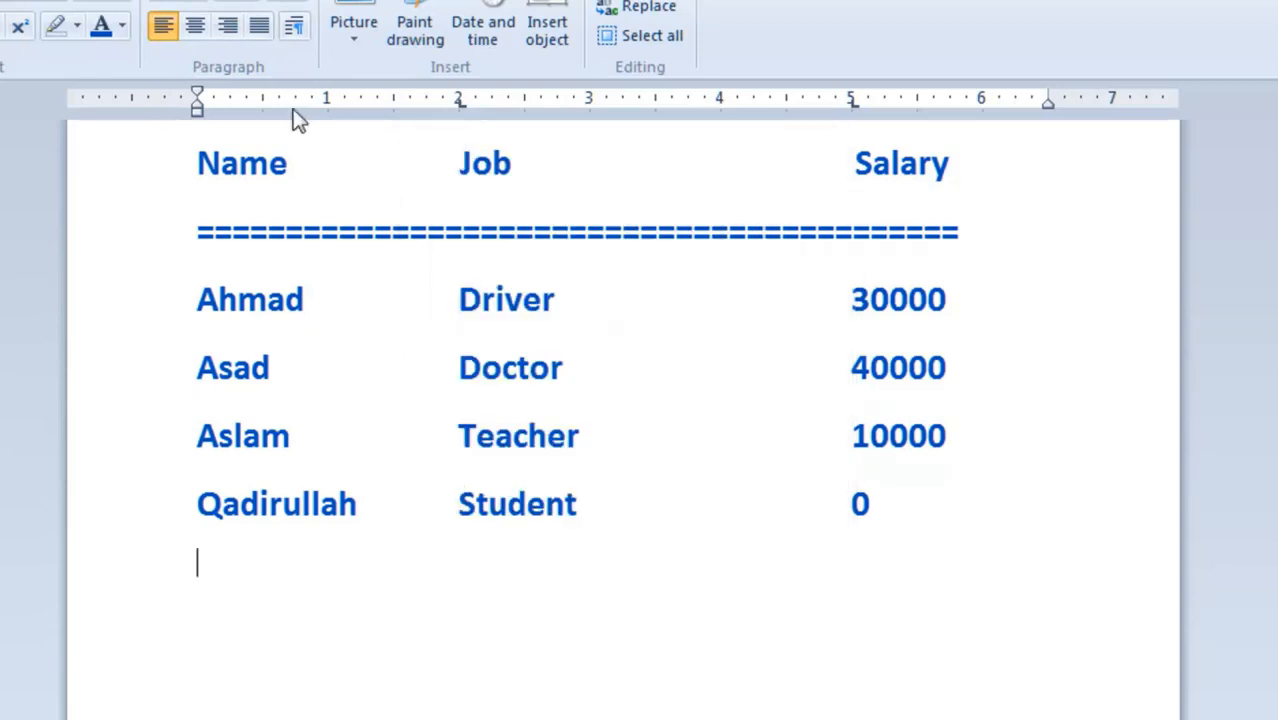
{"action": "left_click", "coordinate": [298, 36]}
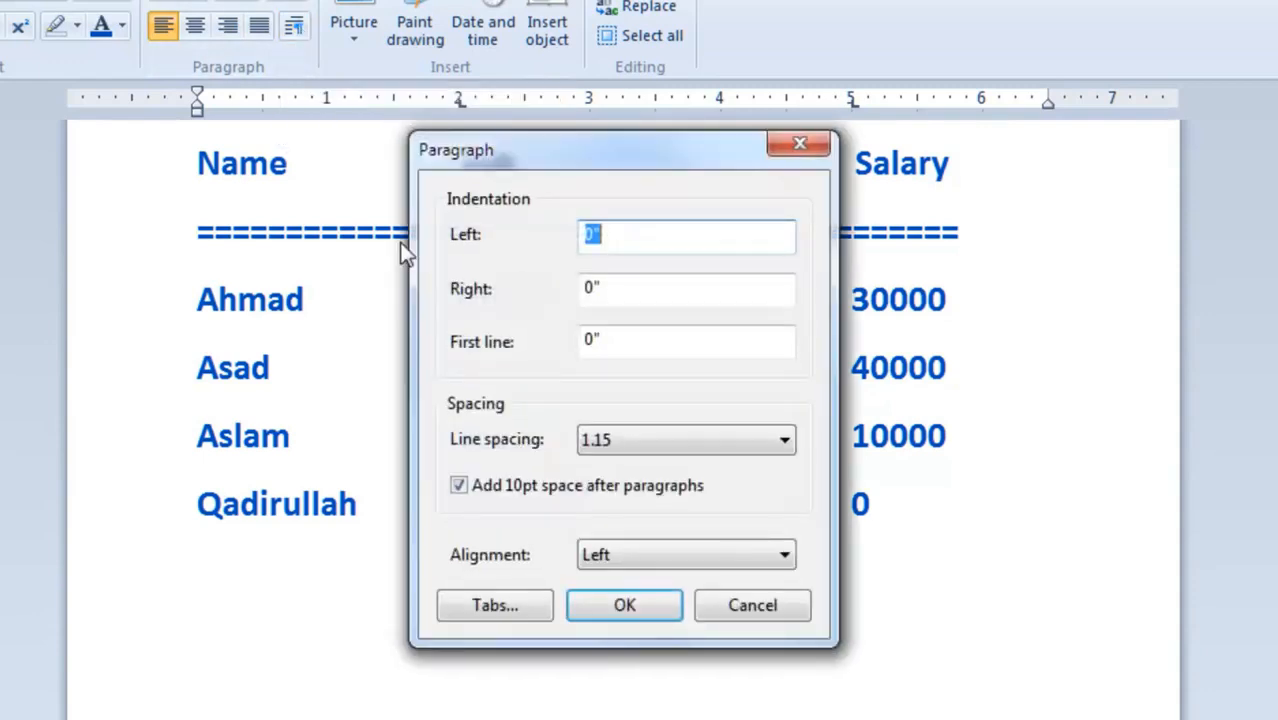
{"action": "left_click", "coordinate": [497, 608]}
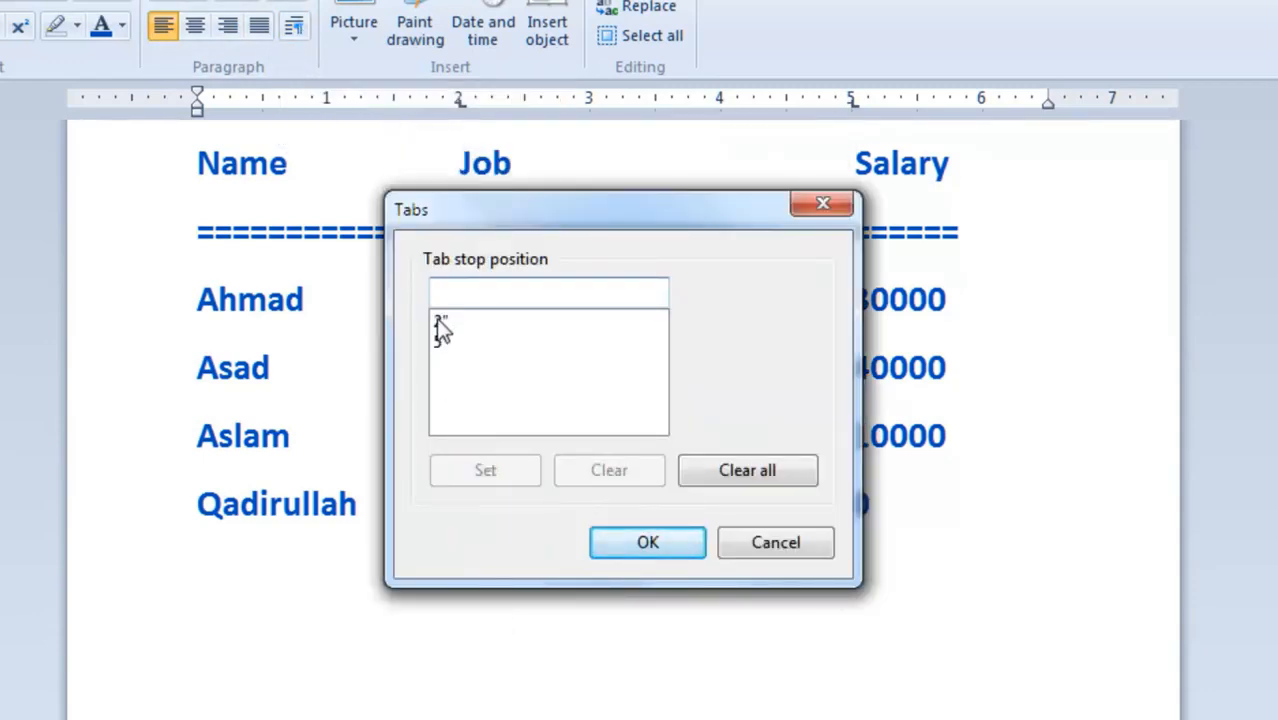
{"action": "left_click", "coordinate": [440, 321]}
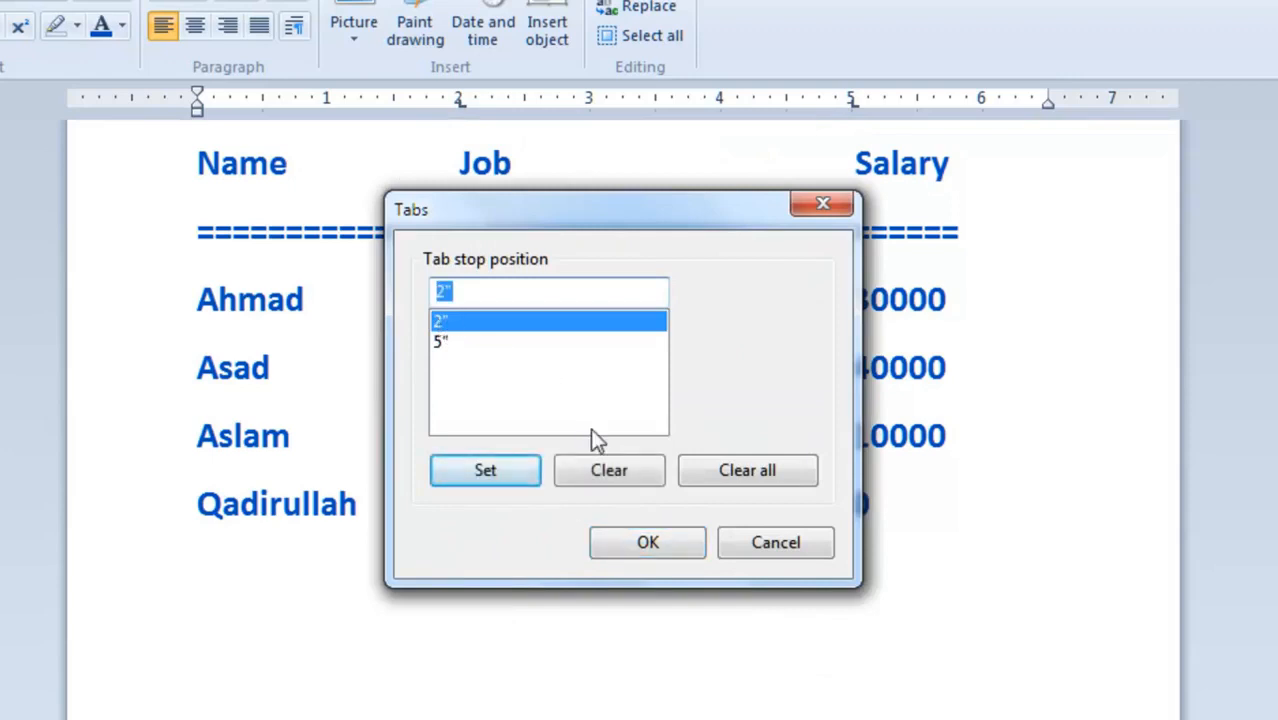
{"action": "left_click", "coordinate": [609, 471]}
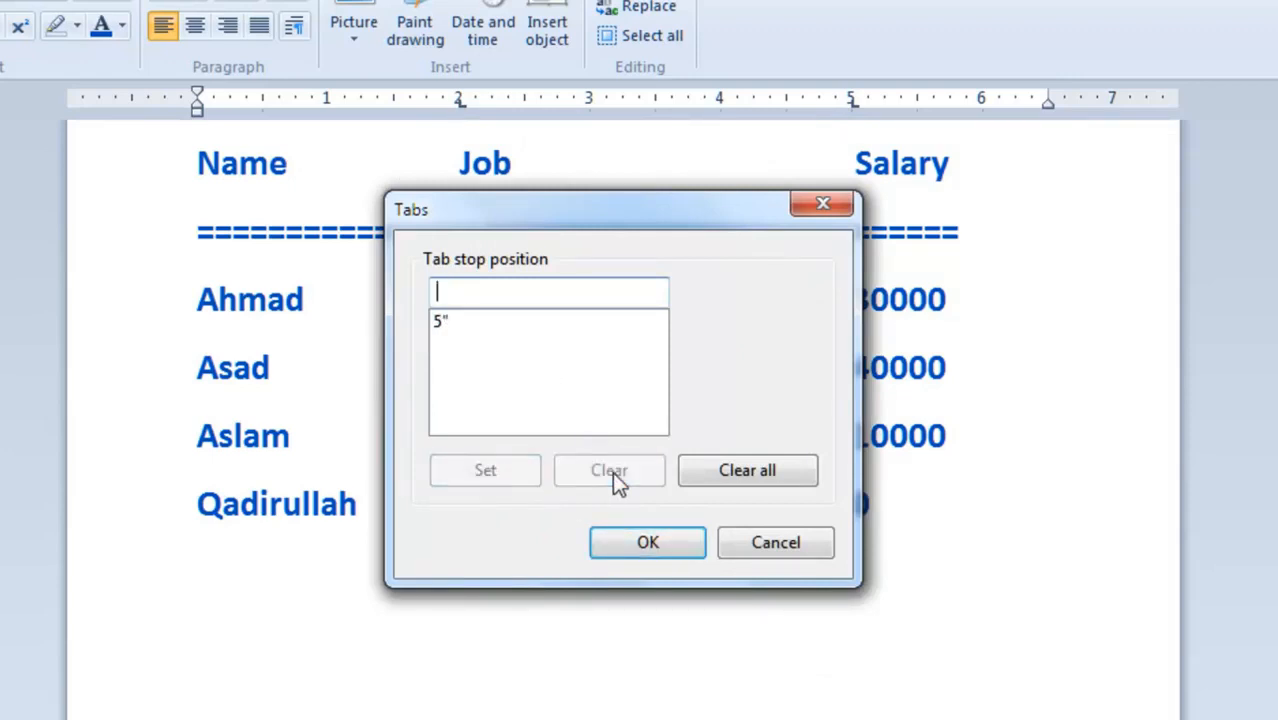
{"action": "left_click", "coordinate": [751, 480]}
{"action": "left_click", "coordinate": [663, 543]}
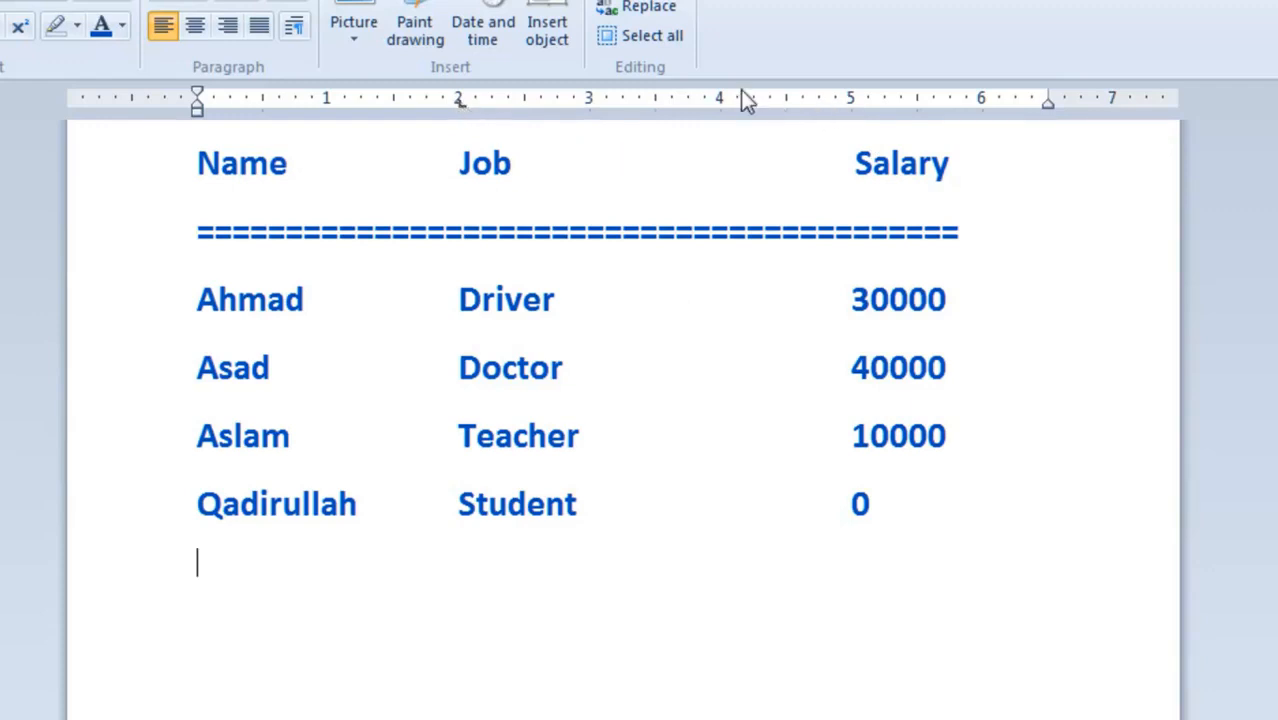
Place tab stops at 2, 4 and 6 inches on the ruler and enter a record: a person's name, Driver, khost and 200
{"action": "left_click", "coordinate": [984, 104]}
{"action": "type", "text": "Asad"}
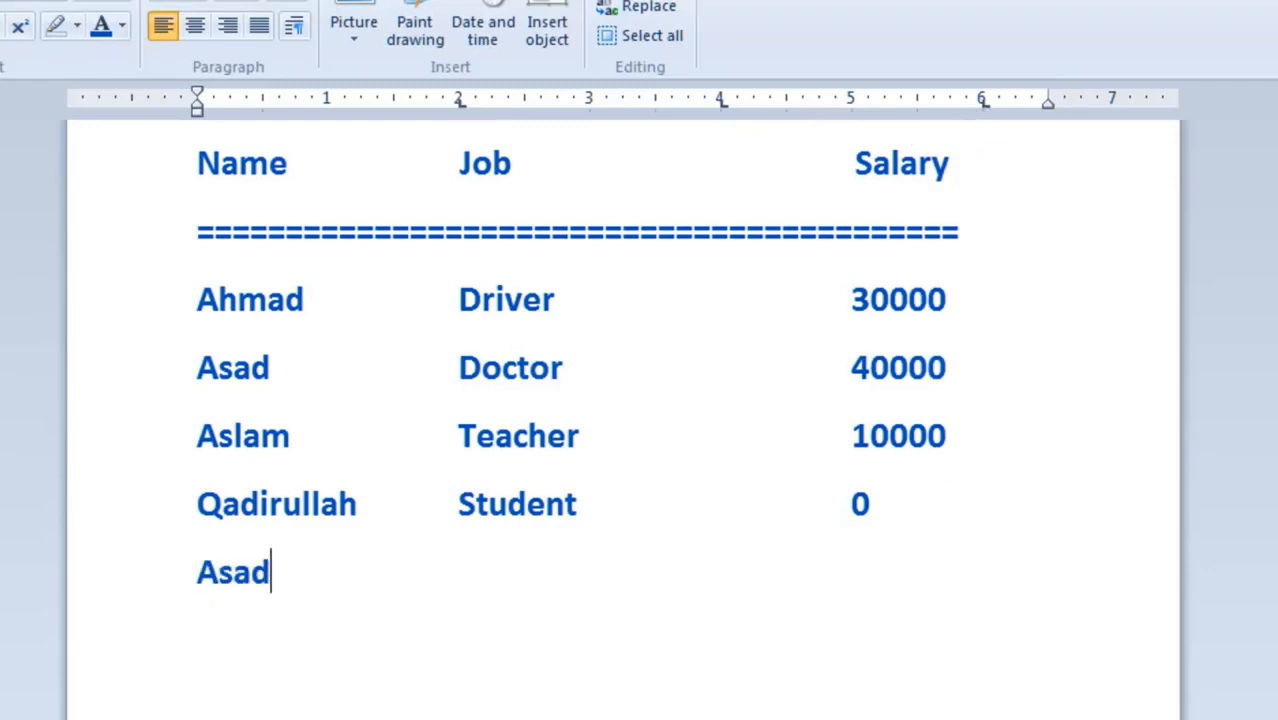
{"action": "key", "text": "Tab"}
{"action": "type", "text": "Driver"}
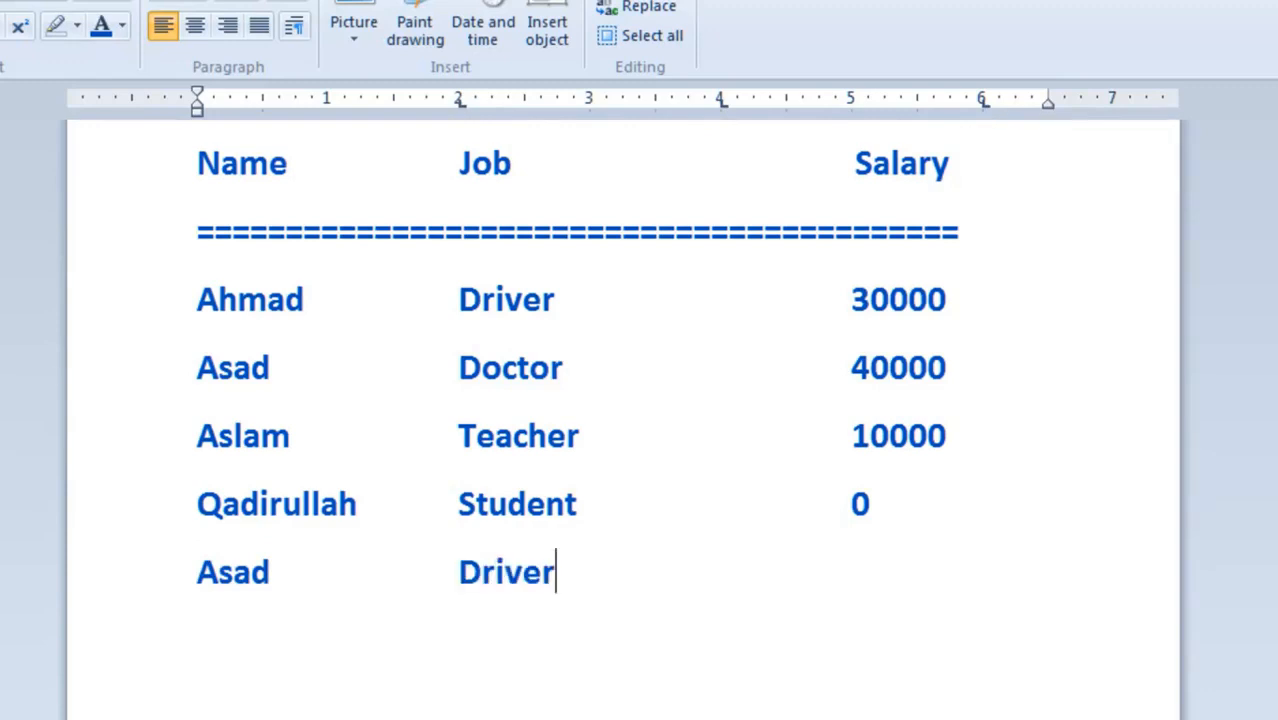
{"action": "key", "text": "Tab"}
{"action": "type", "text": "khost"}
{"action": "key", "text": "Tab"}
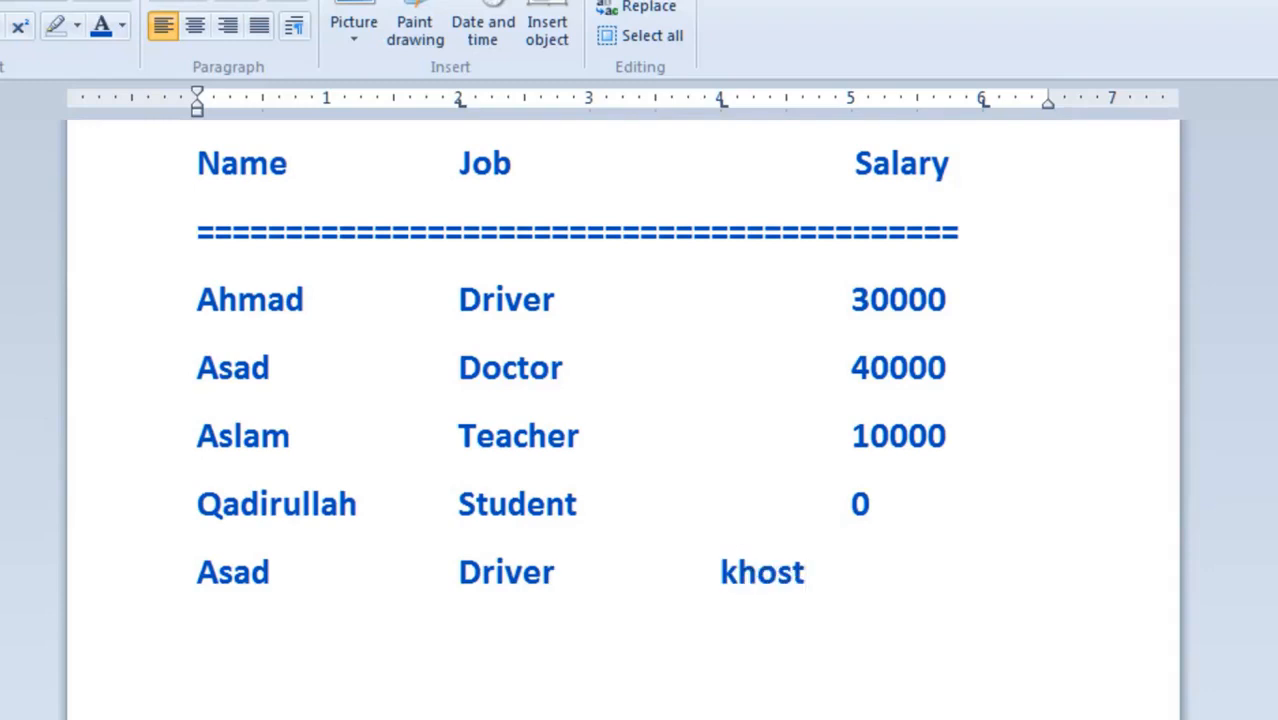
{"action": "type", "text": "2000"}
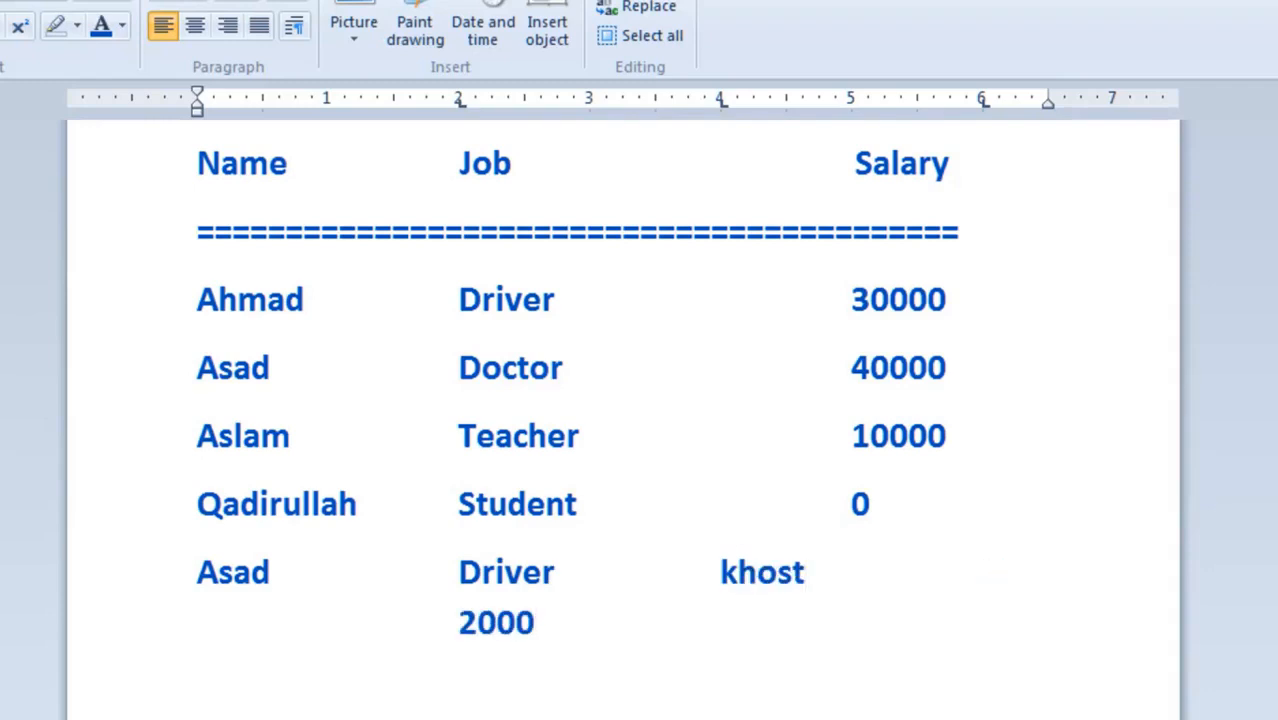
{"action": "key", "text": "BackSpace"}
{"action": "key", "text": "Return"}
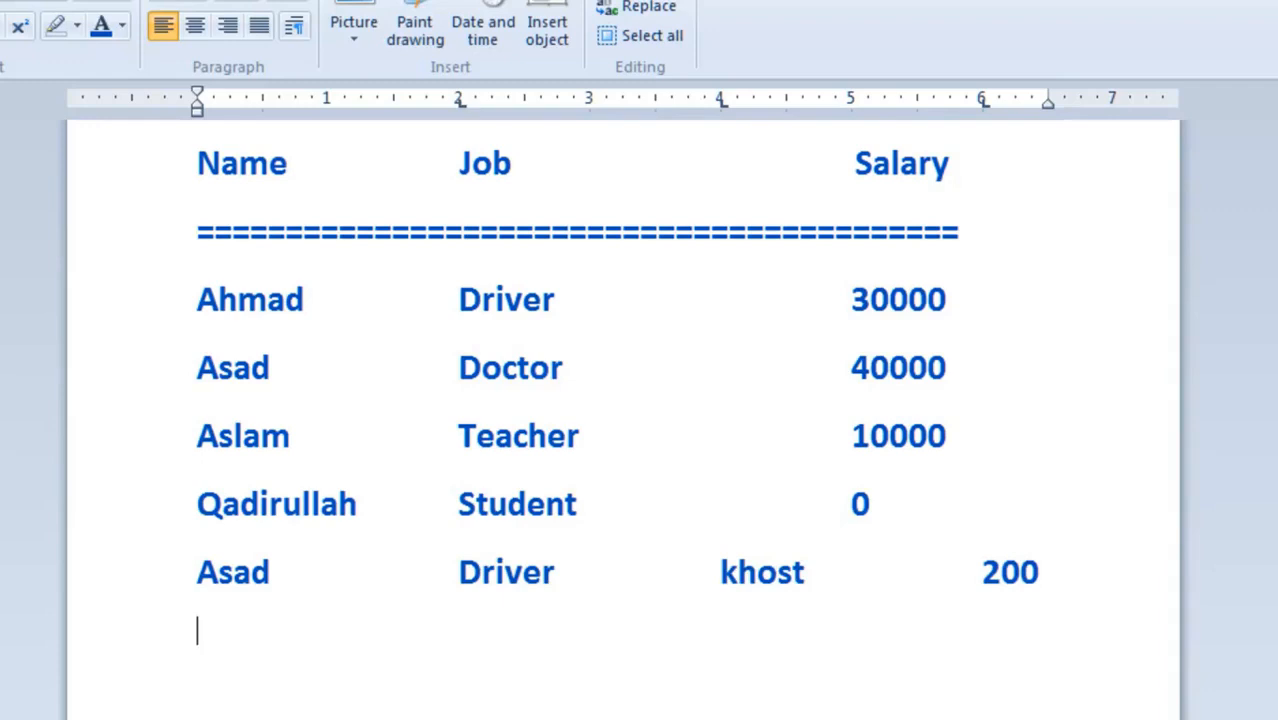
Enter another record at the 2, 4 and 6 inch tab stops: a person's name, driver, Khost and 100
{"action": "type", "text": "ahm"}
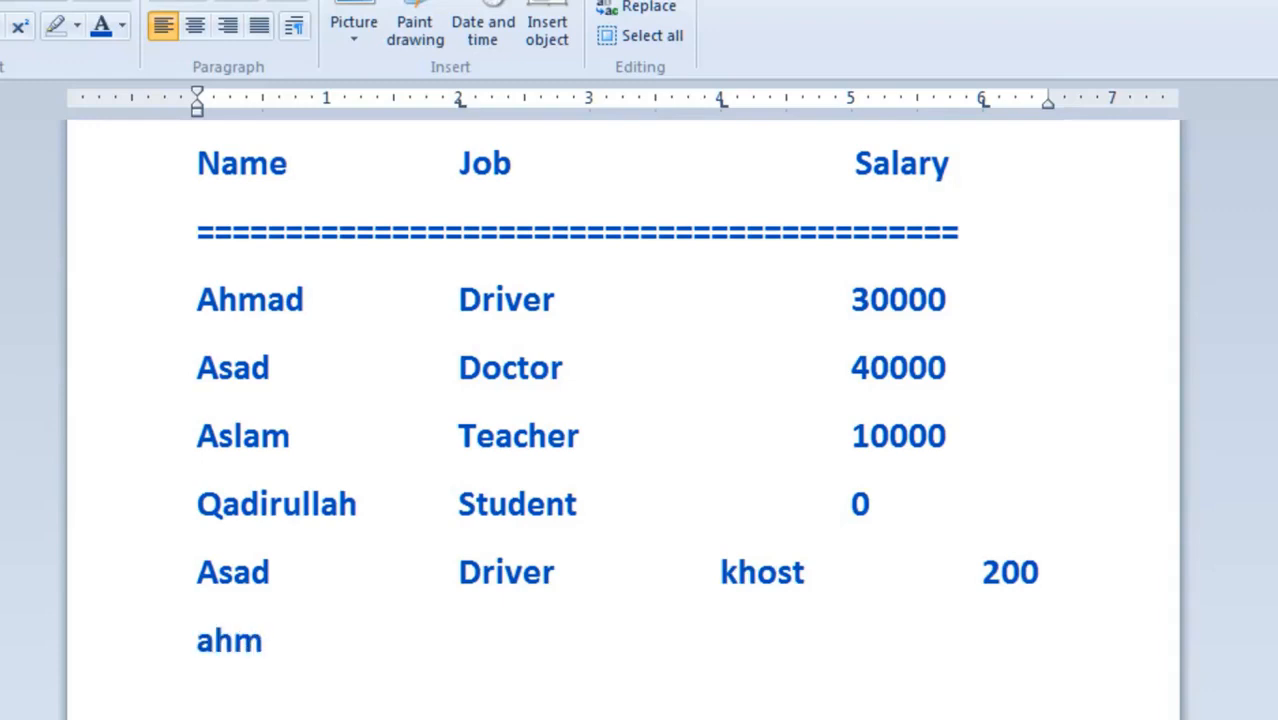
{"action": "key", "text": "BackSpace"}
{"action": "key", "text": "BackSpace"}
{"action": "key", "text": "BackSpace"}
{"action": "type", "text": "A"}
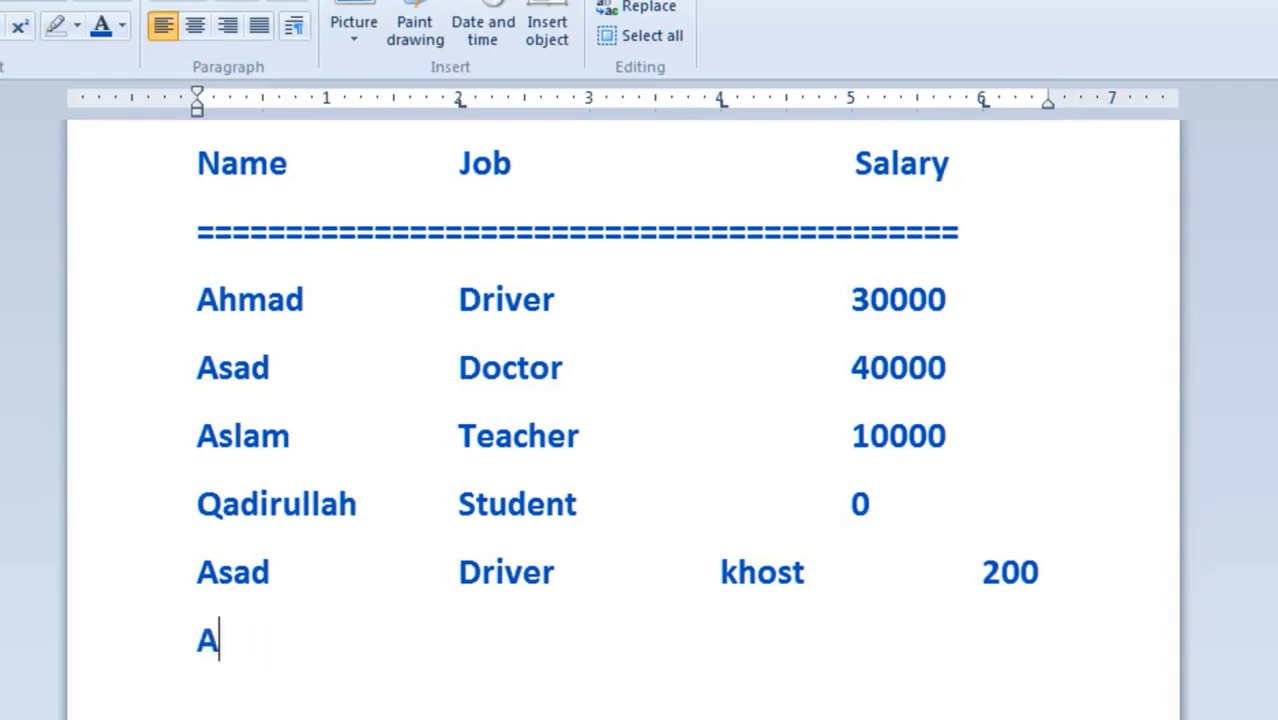
{"action": "type", "text": "hmad"}
{"action": "key", "text": "Tab"}
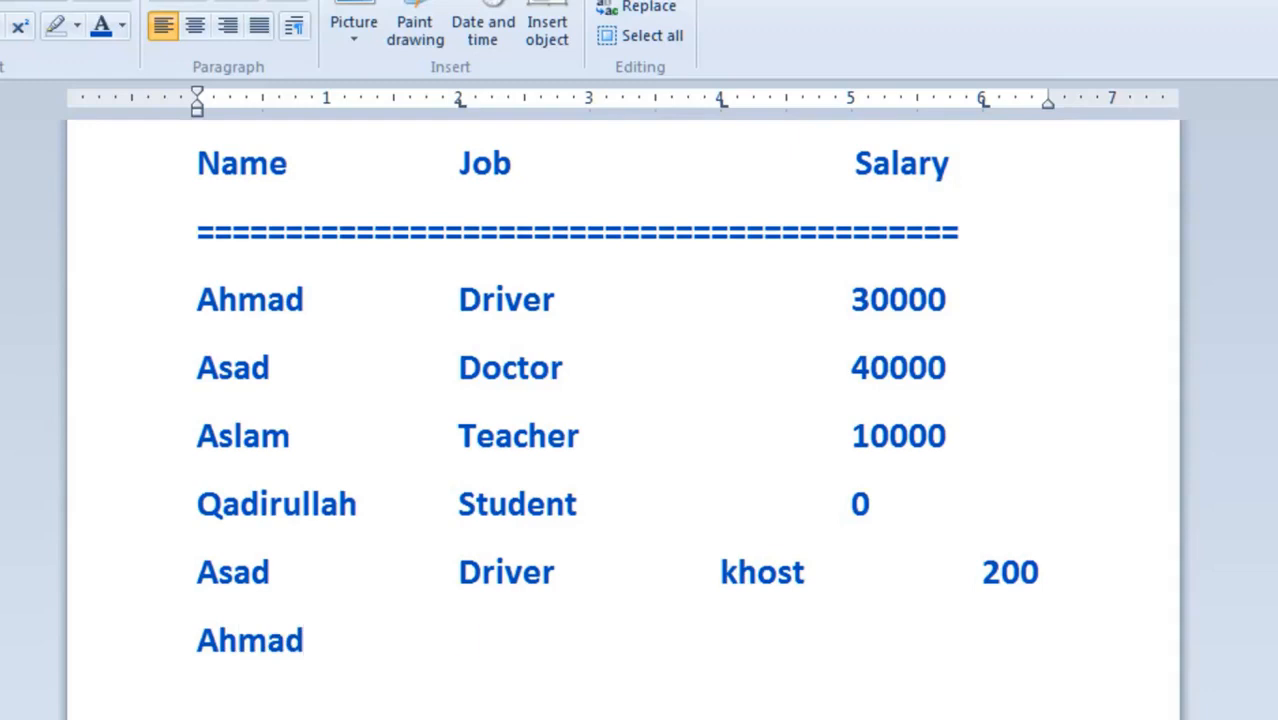
{"action": "type", "text": "driver"}
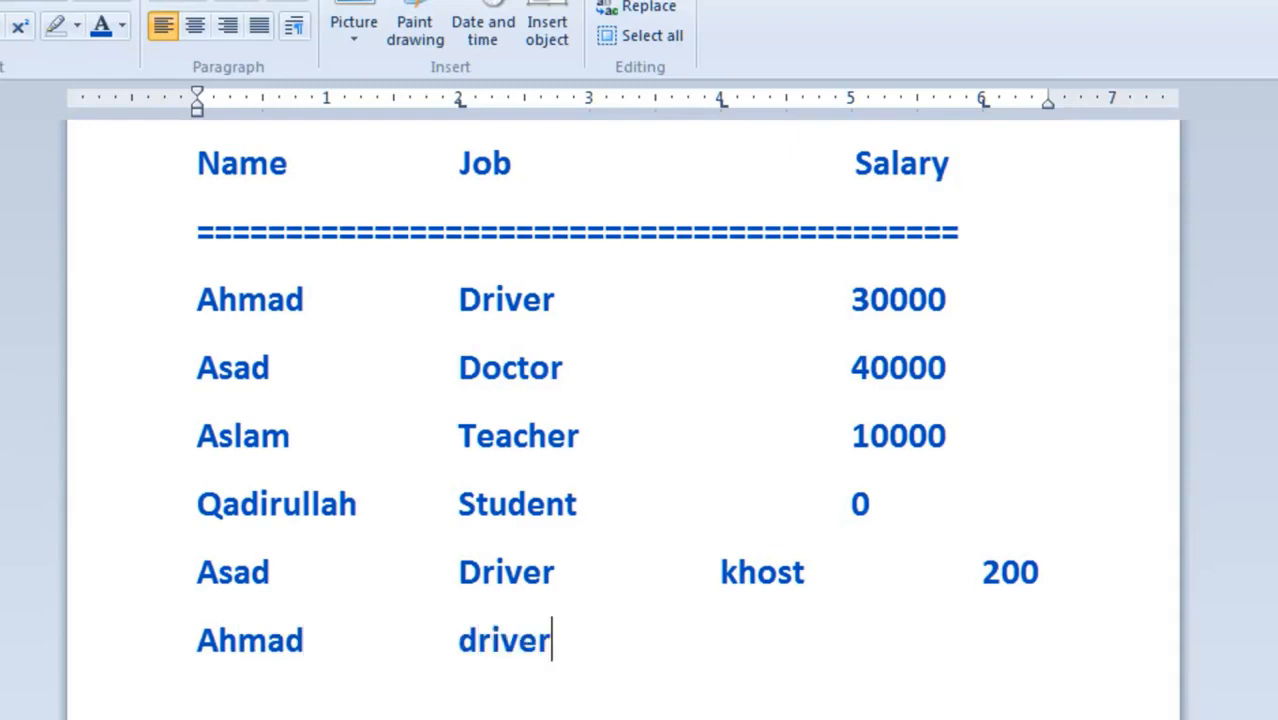
{"action": "key", "text": "Tab"}
{"action": "type", "text": "Khost"}
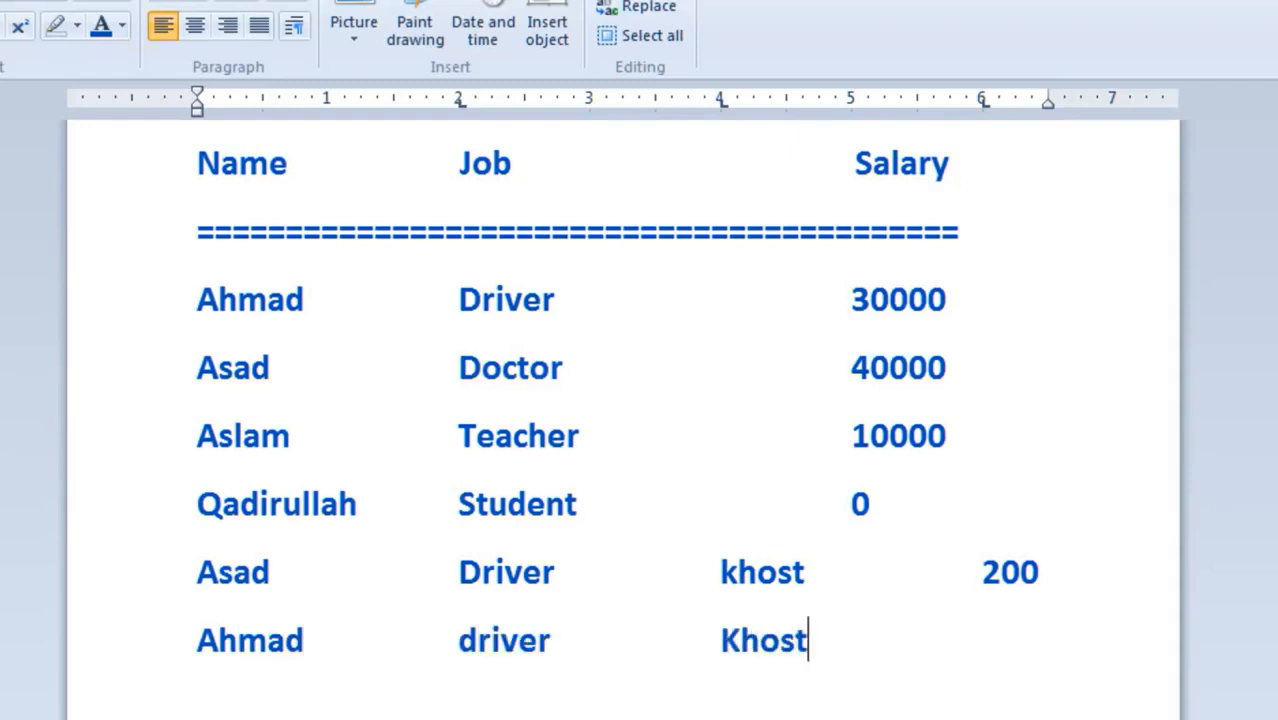
{"action": "key", "text": "Tab"}
{"action": "type", "text": "100"}
Start a new line below the last record and remove its 2, 4 and 6 inch tab stops from the ruler
{"action": "key", "text": "Return"}
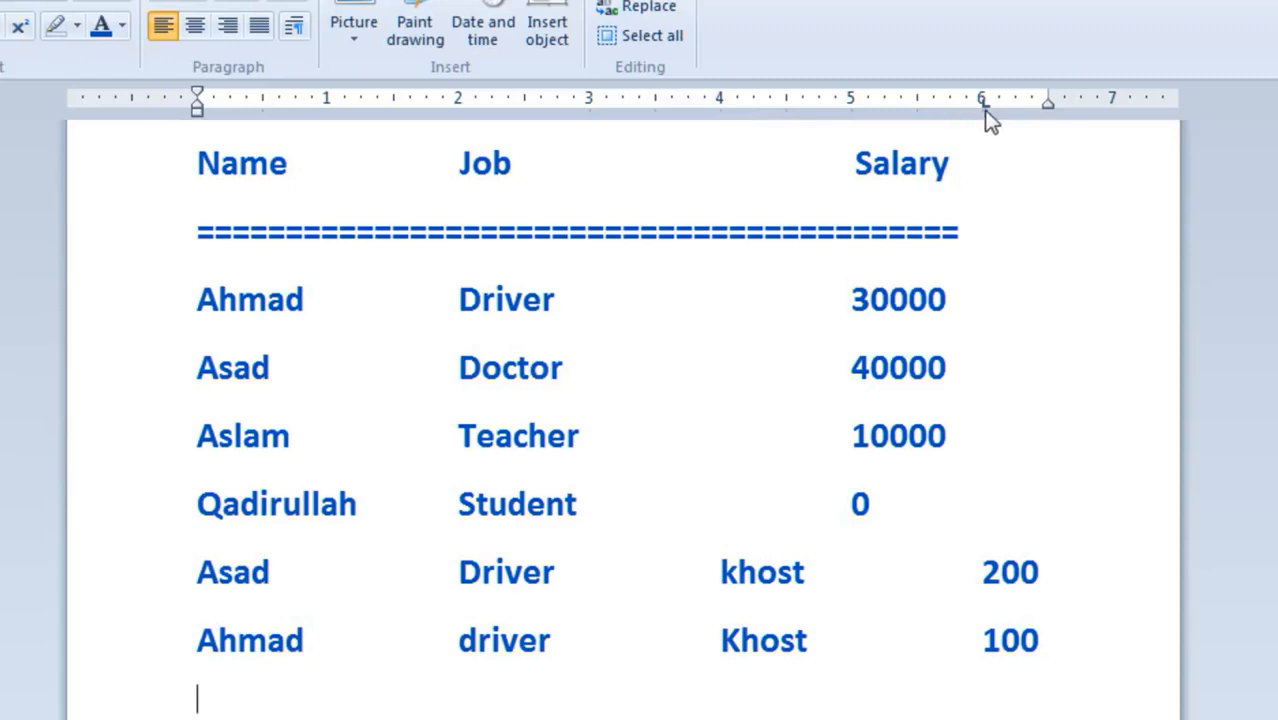
{"action": "left_click_drag", "start_coordinate": [985, 106], "coordinate": [930, 224]}
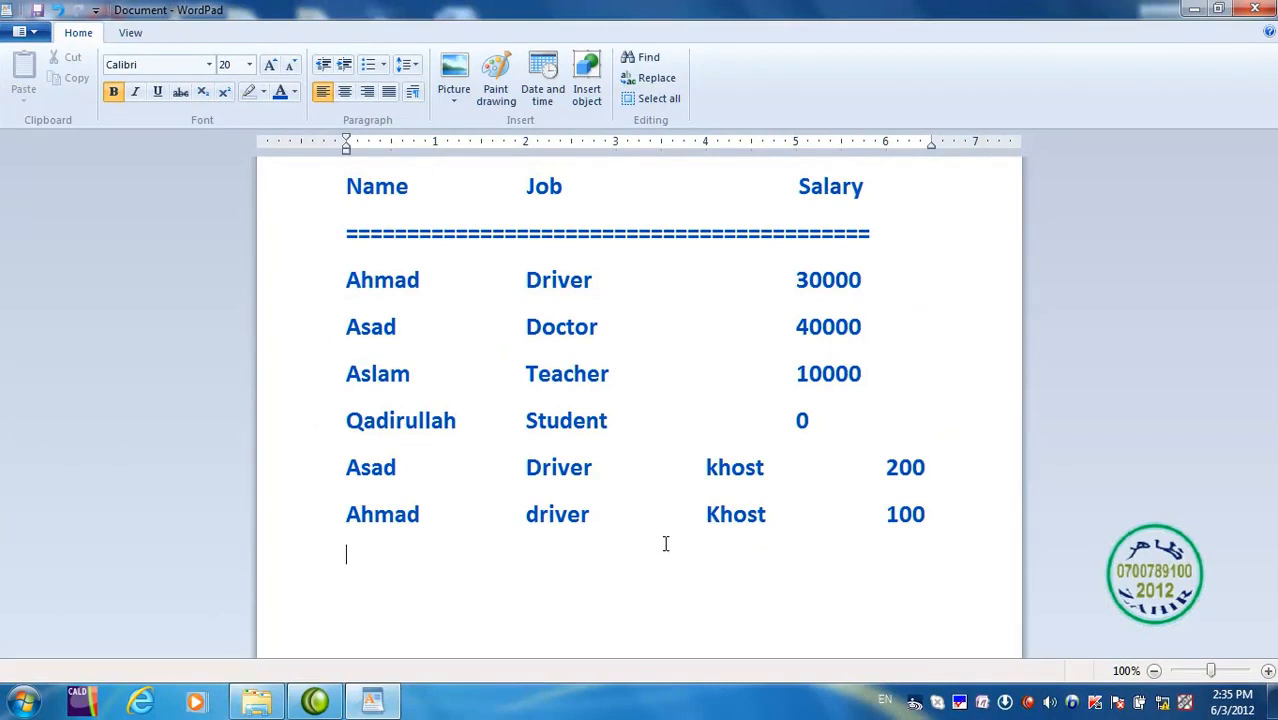
{"action": "left_click", "coordinate": [455, 106]}
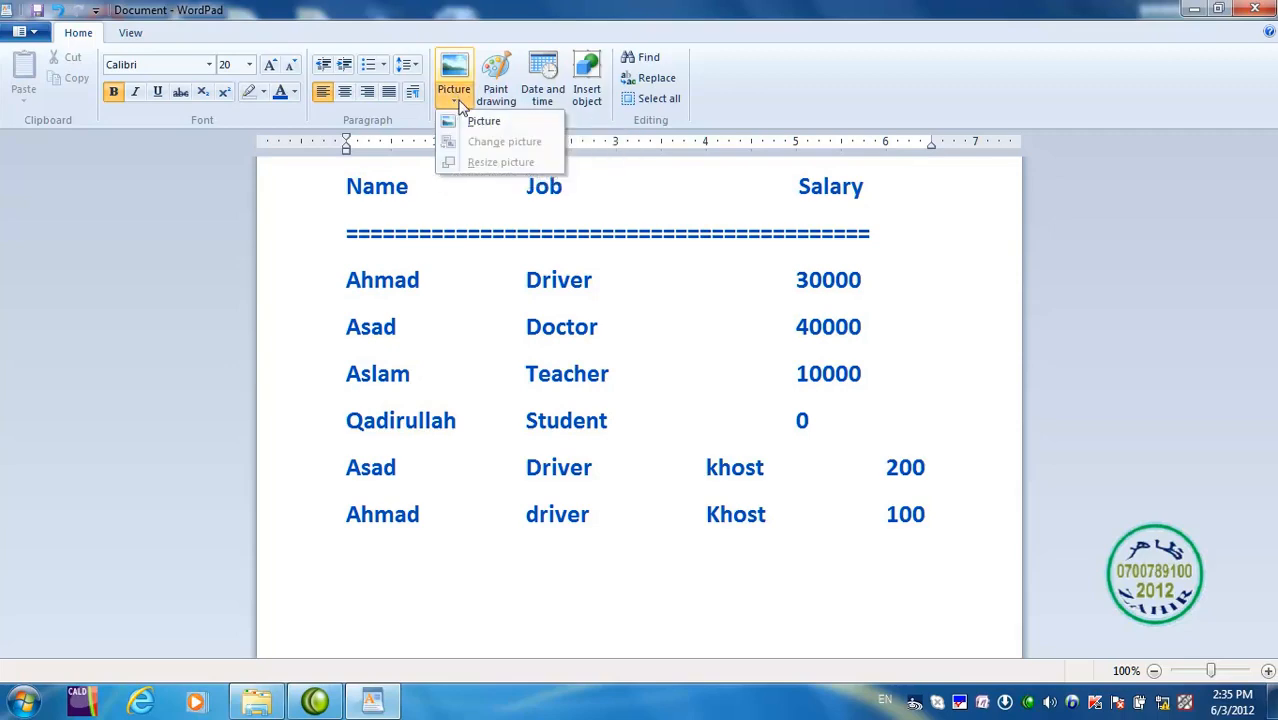
{"action": "left_click", "coordinate": [463, 116]}
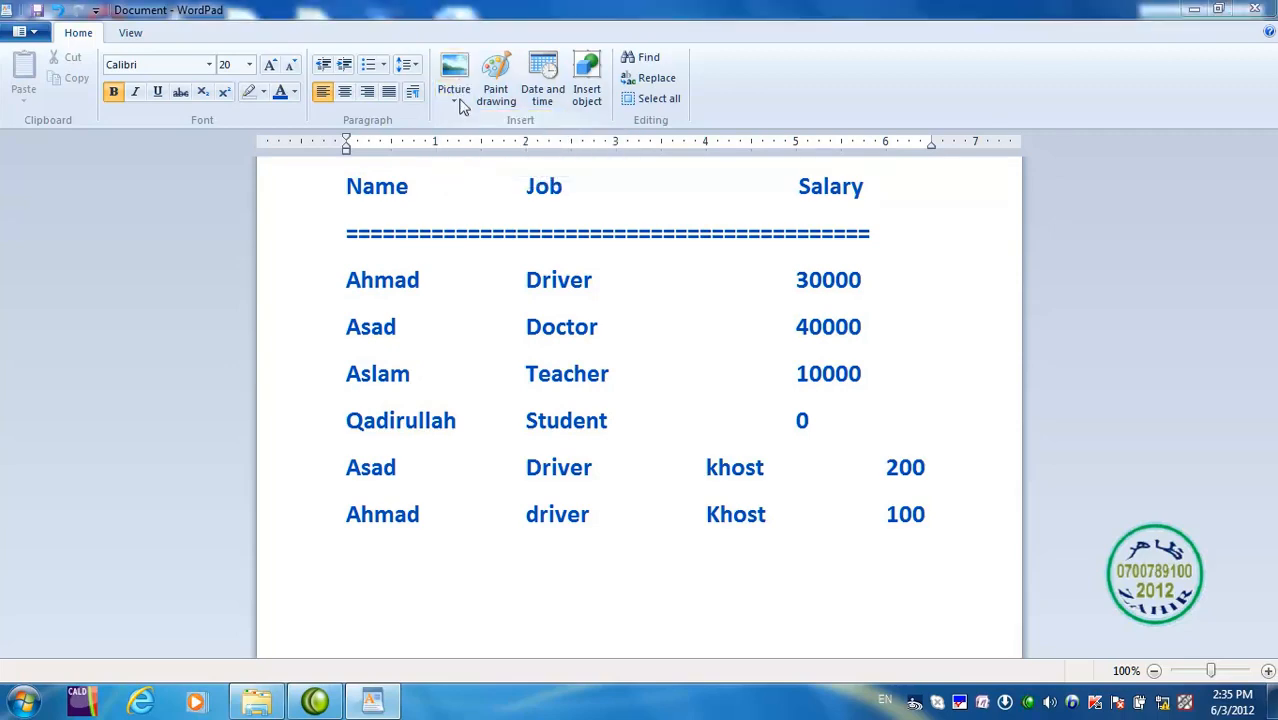
{"action": "left_click", "coordinate": [631, 11]}
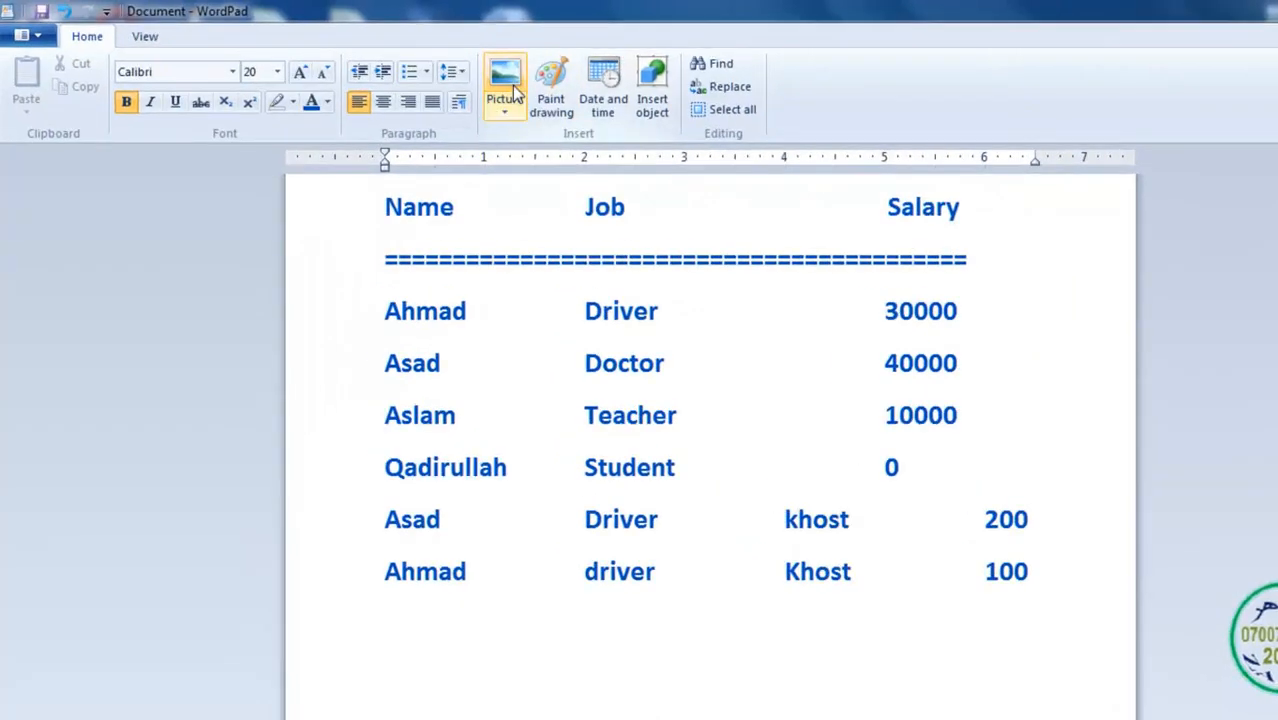
Insert the picture DSC00185 from the last picture folder inside india-pic on Local Disk (H:) below the list
{"action": "left_click", "coordinate": [465, 78]}
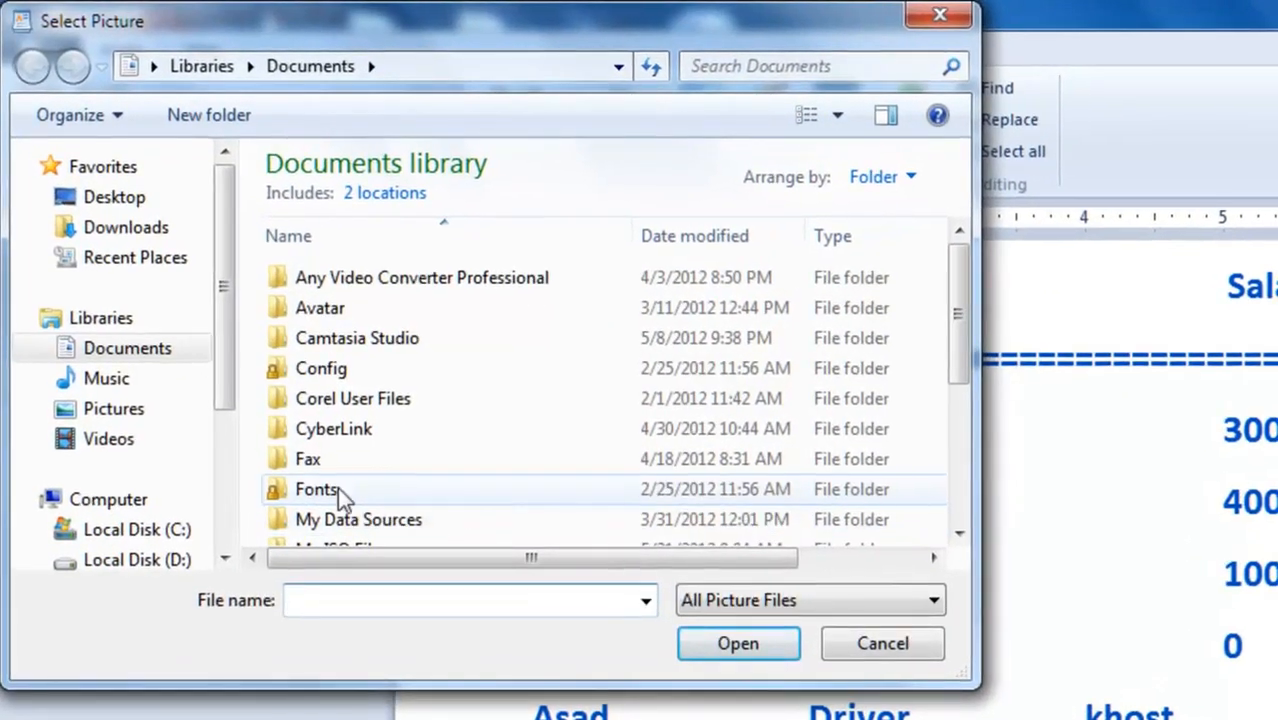
{"action": "left_click_drag", "start_coordinate": [223, 352], "coordinate": [220, 492]}
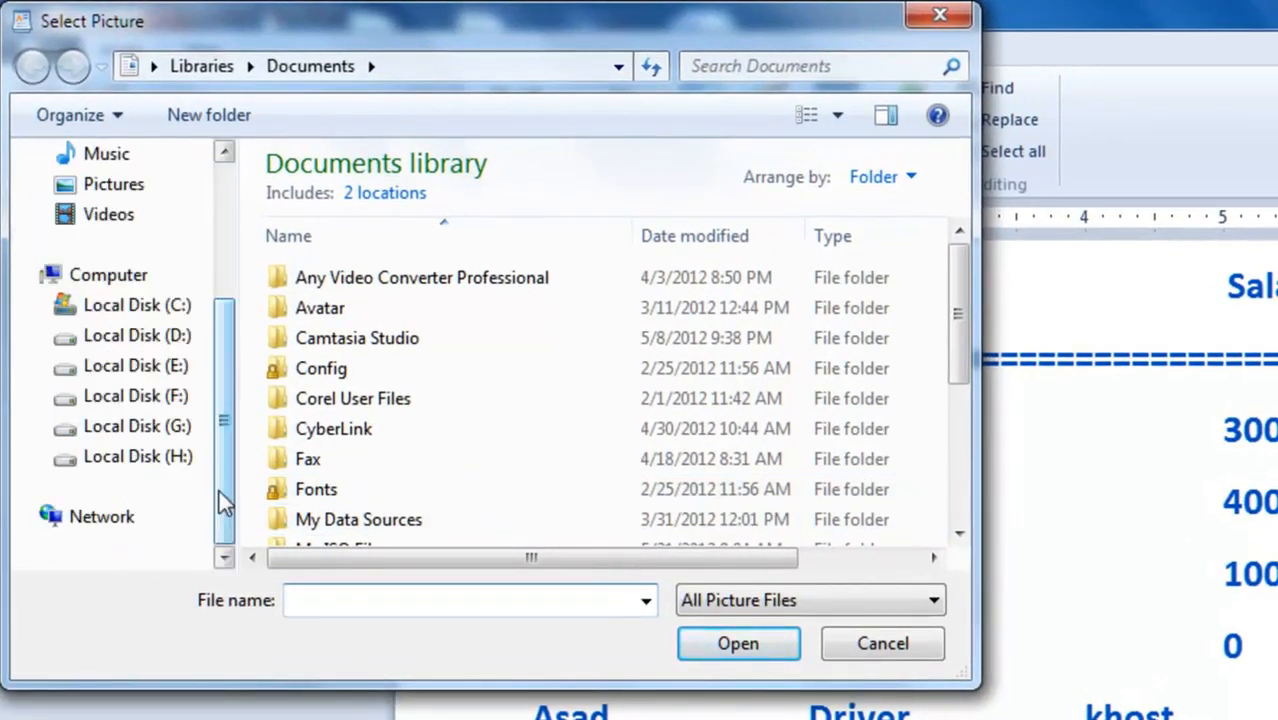
{"action": "left_click", "coordinate": [140, 459]}
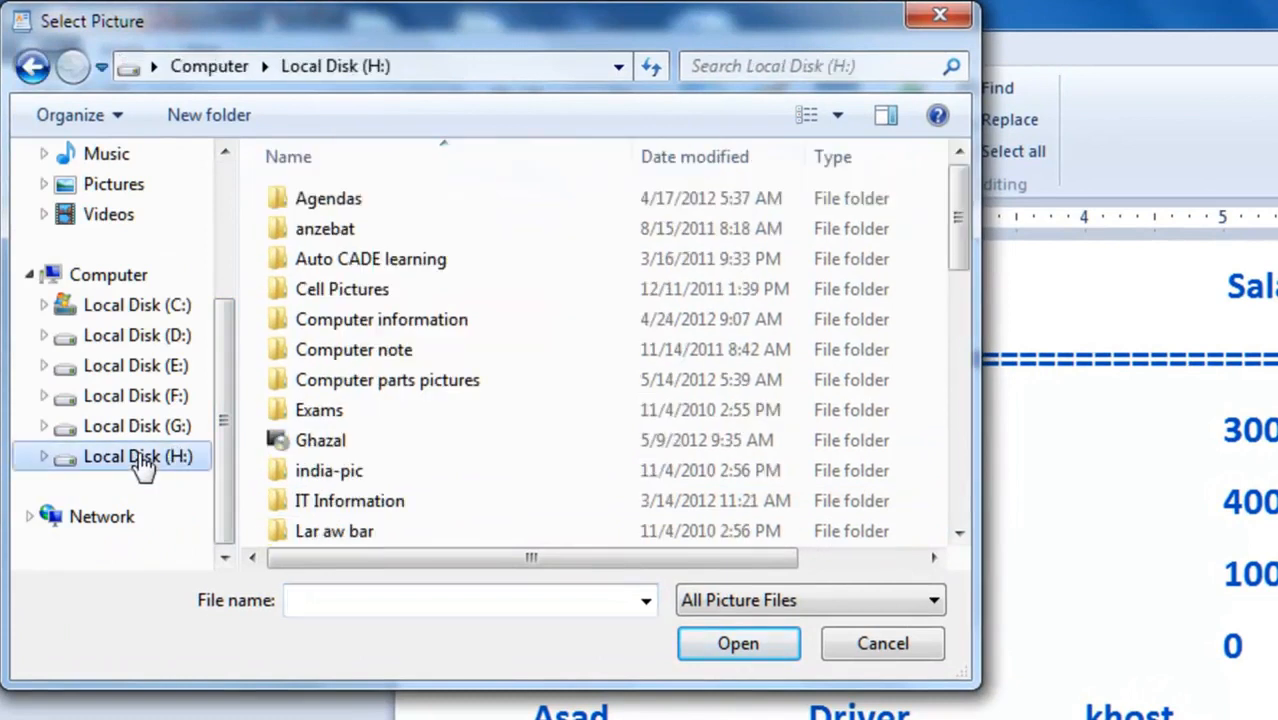
{"action": "left_click", "coordinate": [324, 476]}
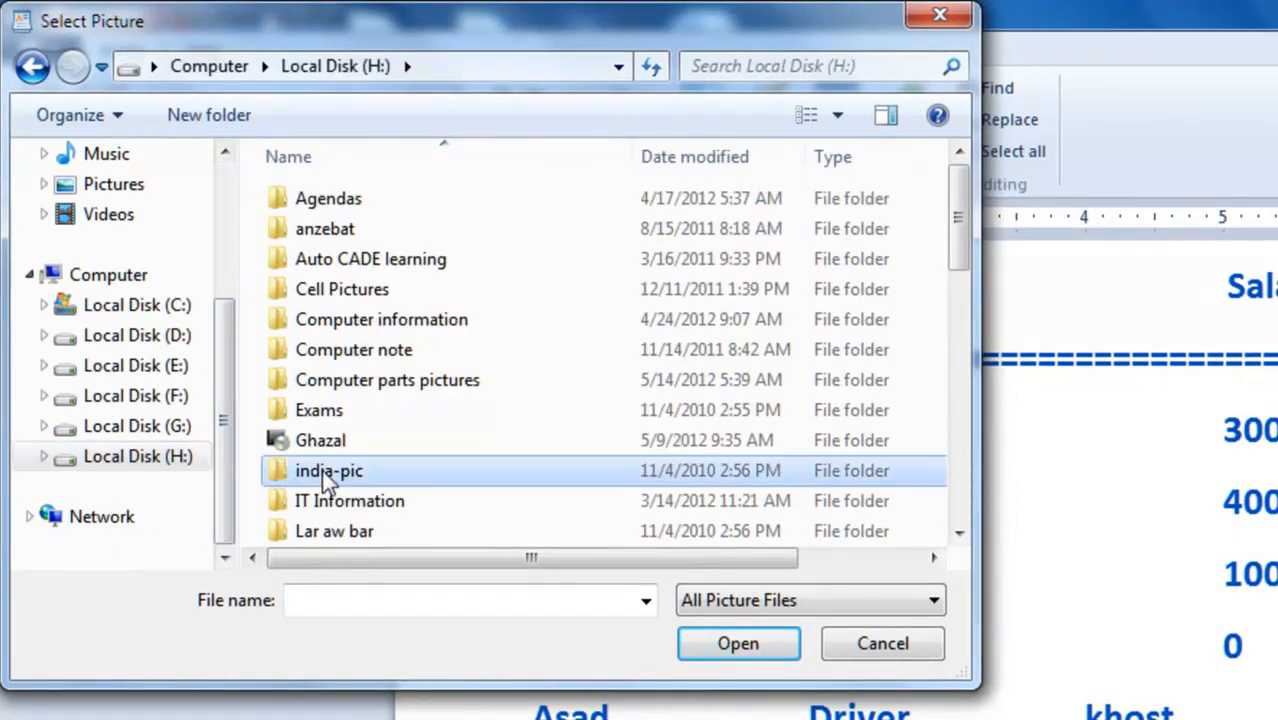
{"action": "left_click", "coordinate": [728, 648]}
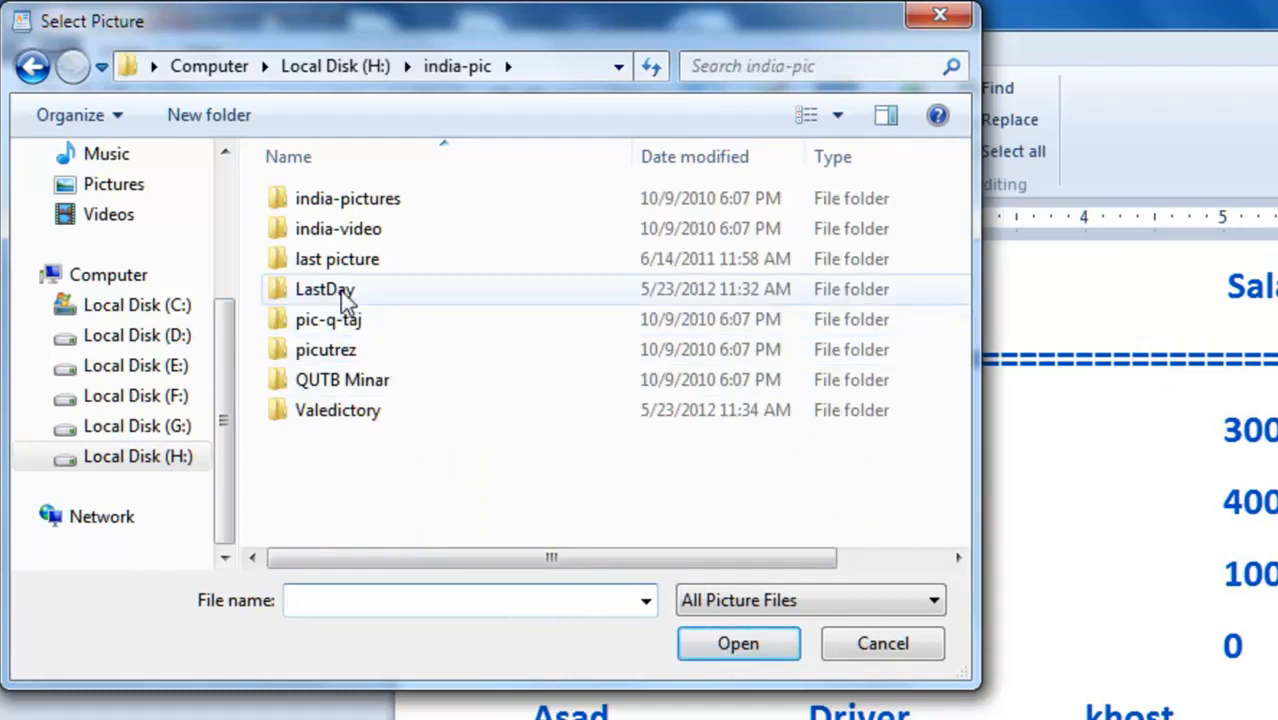
{"action": "double_click", "coordinate": [335, 266]}
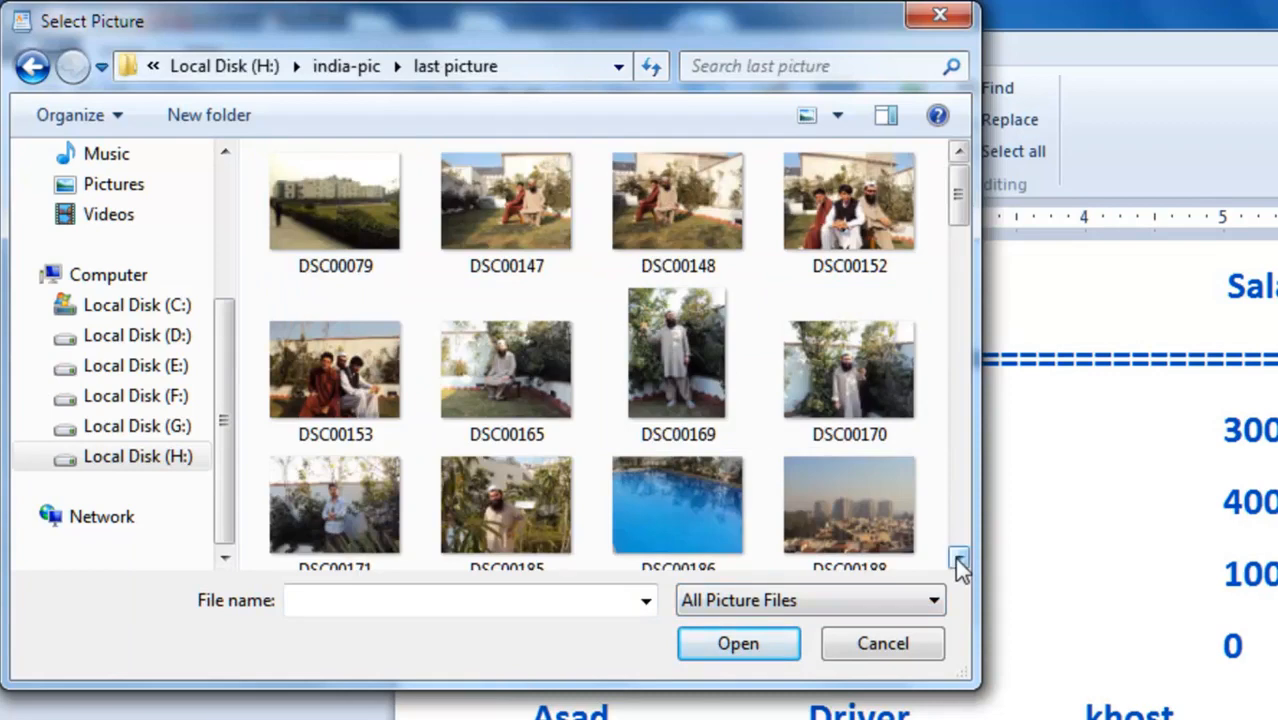
{"action": "left_click", "coordinate": [512, 502]}
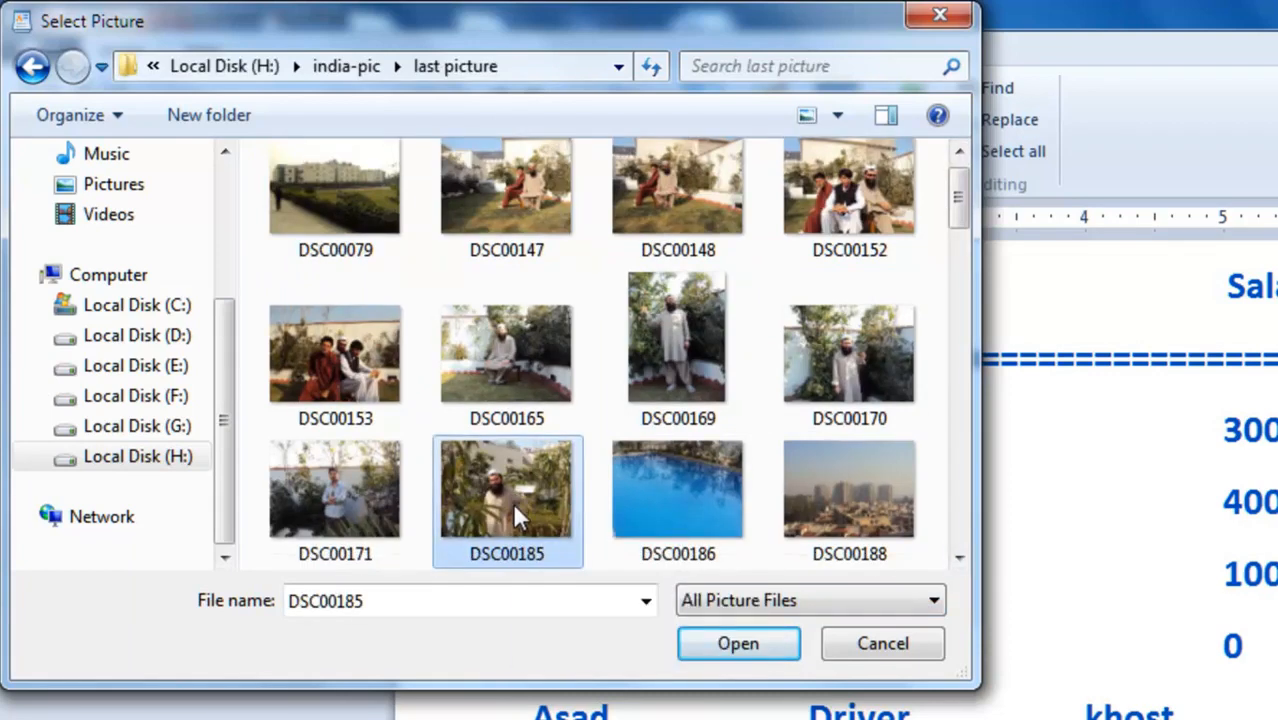
{"action": "left_click", "coordinate": [738, 645]}
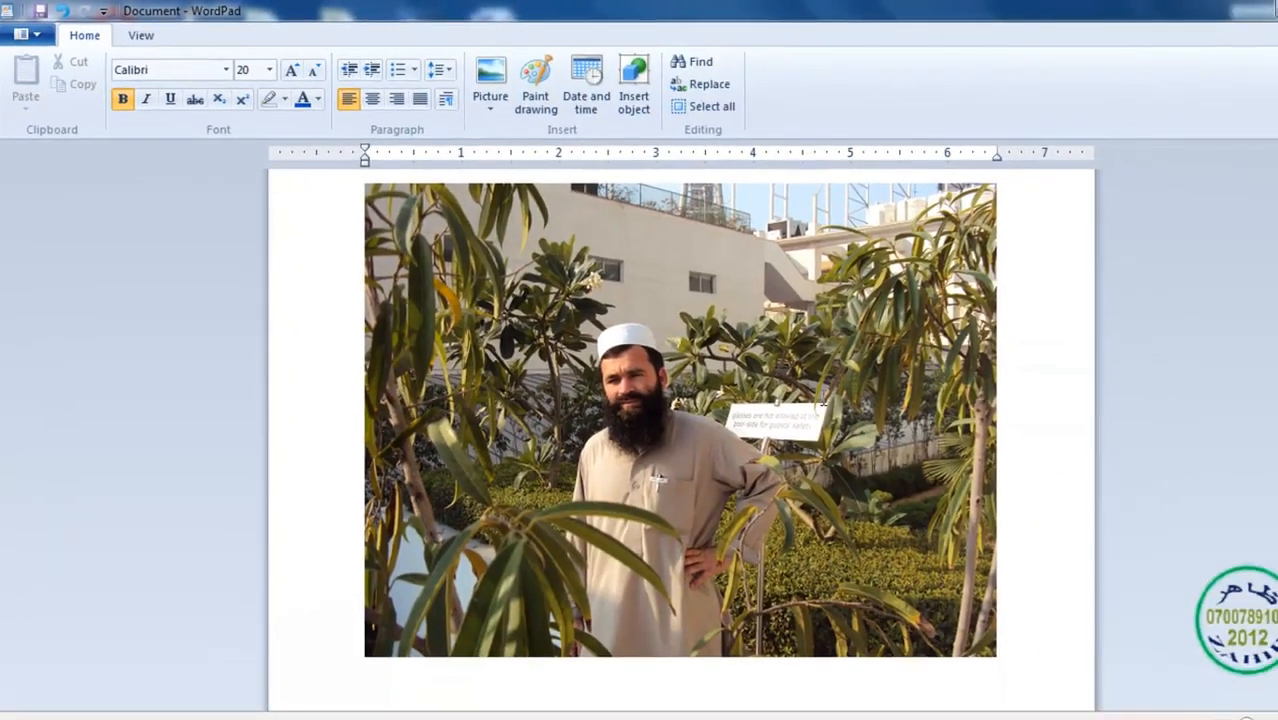
Shrink the inserted picture to about 4.8 inches wide, flatten its height, and enlarge it to about 6.6 inches wide by its handles
{"action": "left_click", "coordinate": [876, 430]}
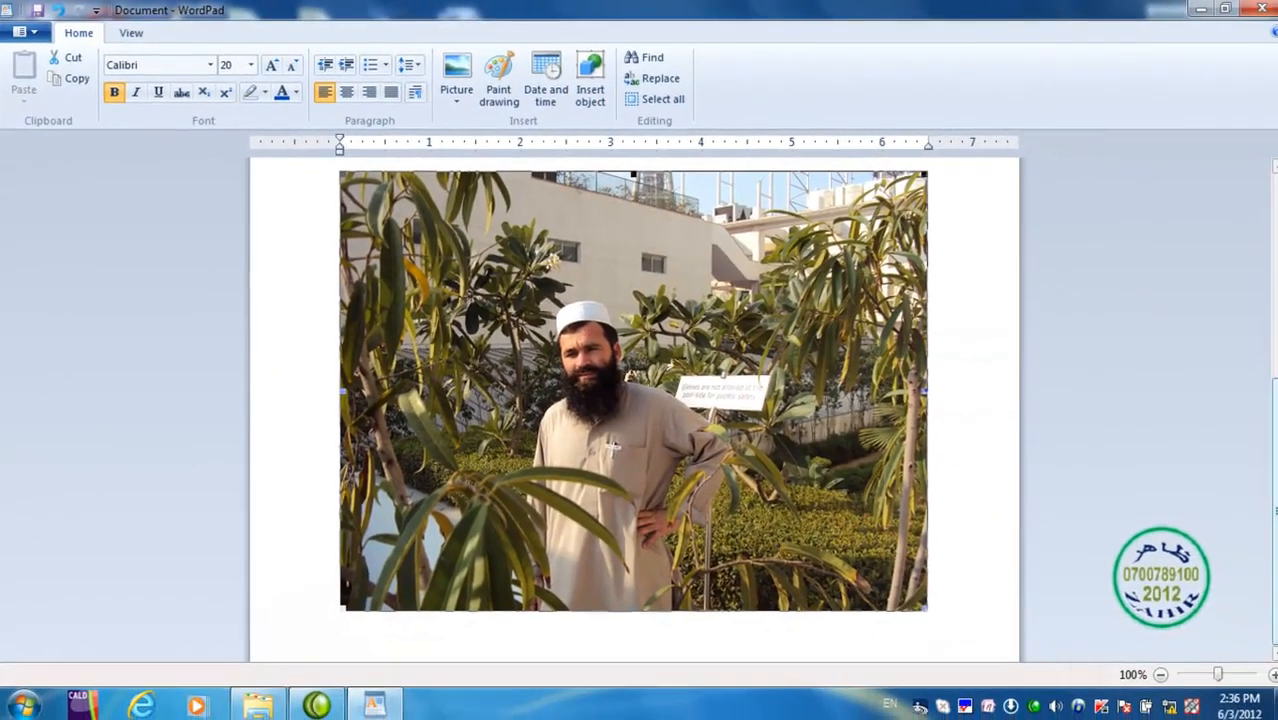
{"action": "left_click_drag", "start_coordinate": [1271, 508], "coordinate": [1271, 469]}
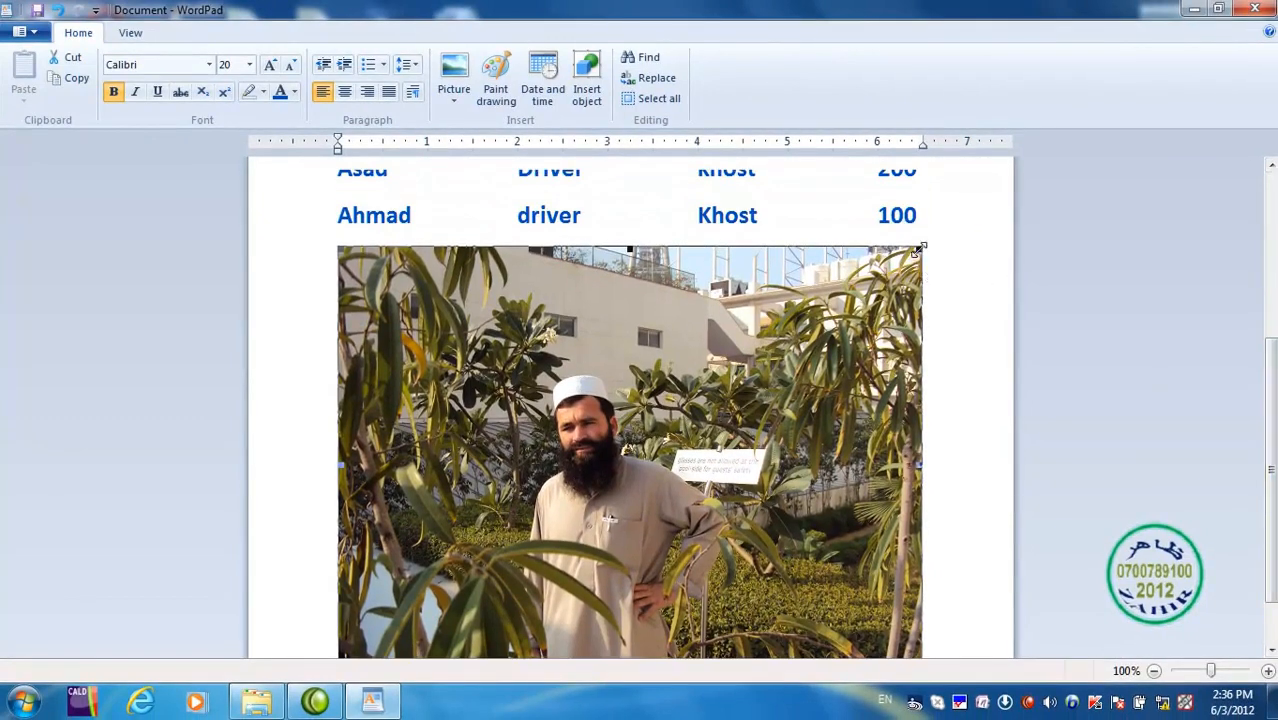
{"action": "left_click_drag", "start_coordinate": [918, 250], "coordinate": [770, 368]}
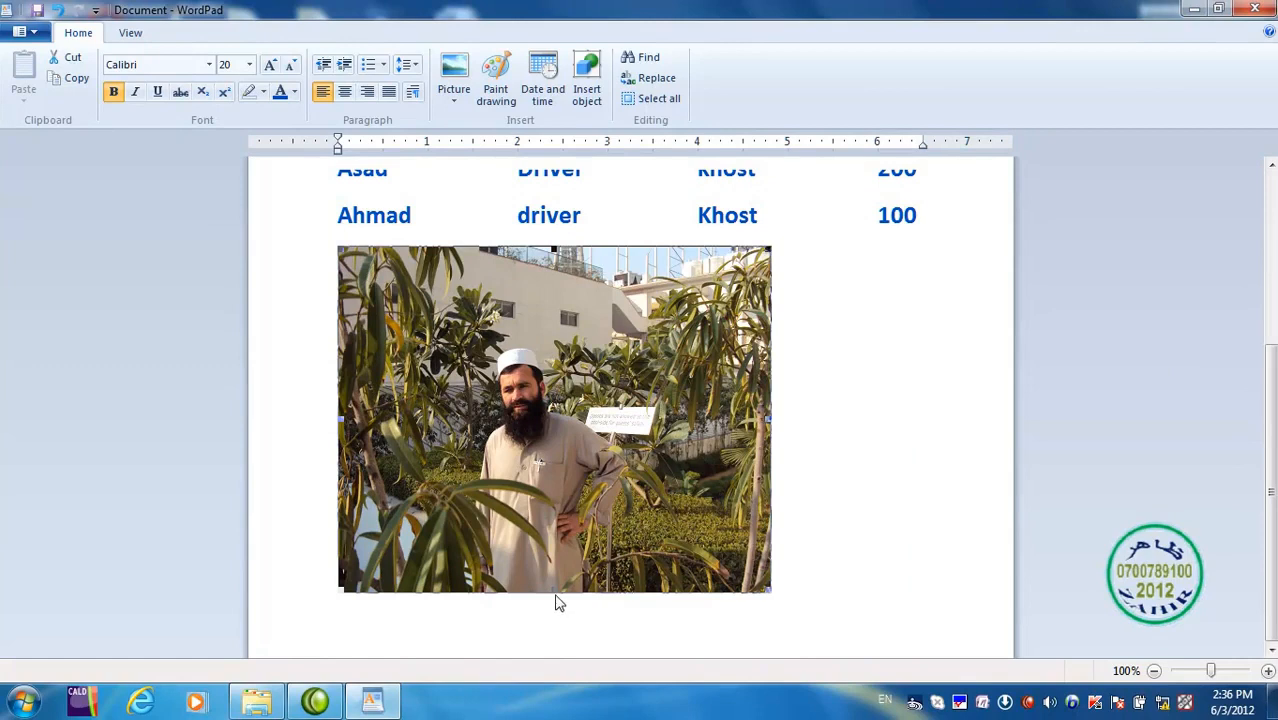
{"action": "left_click_drag", "start_coordinate": [552, 593], "coordinate": [555, 456]}
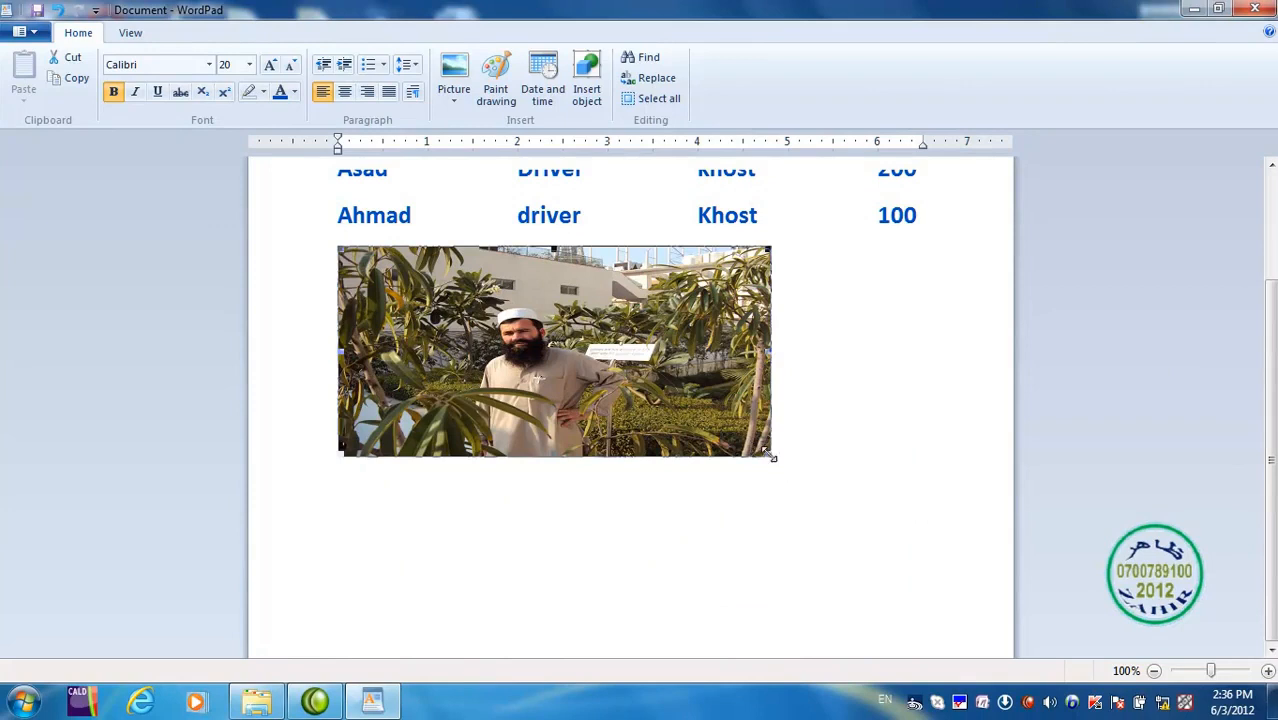
{"action": "left_click_drag", "start_coordinate": [771, 456], "coordinate": [934, 604]}
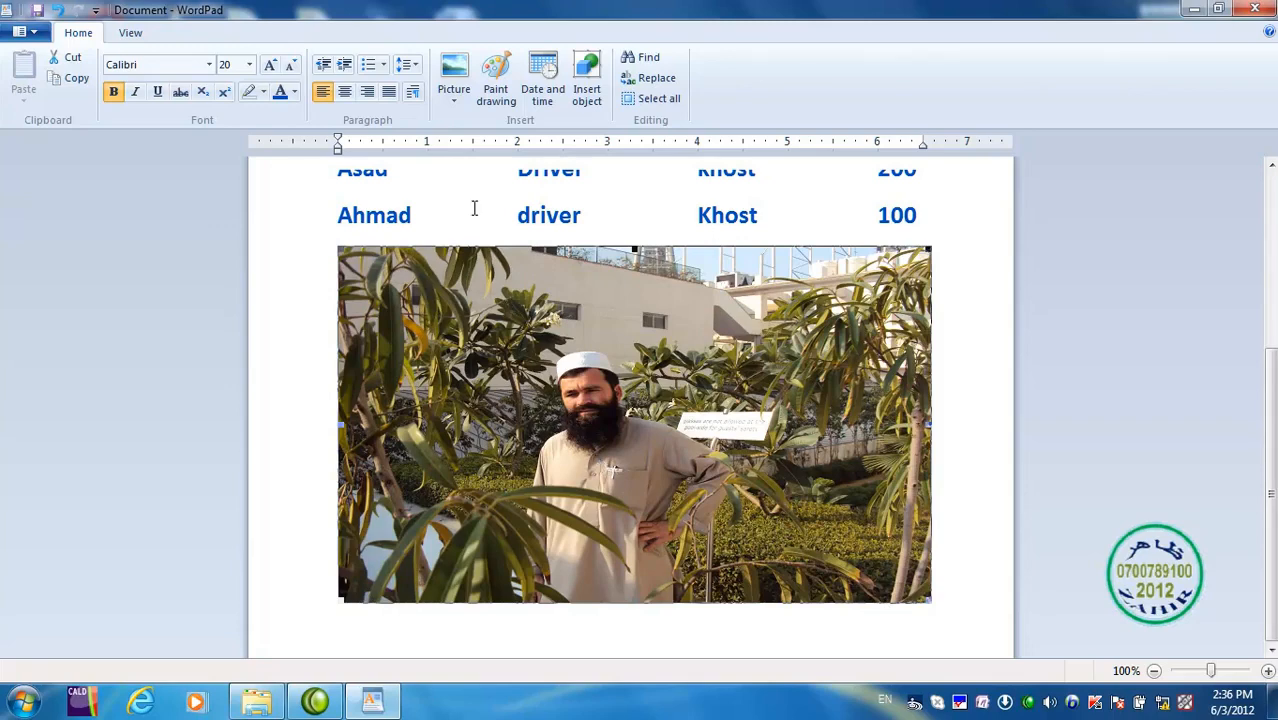
Change the selected picture to DSC00229 from the last picture folder
{"action": "left_click", "coordinate": [453, 105]}
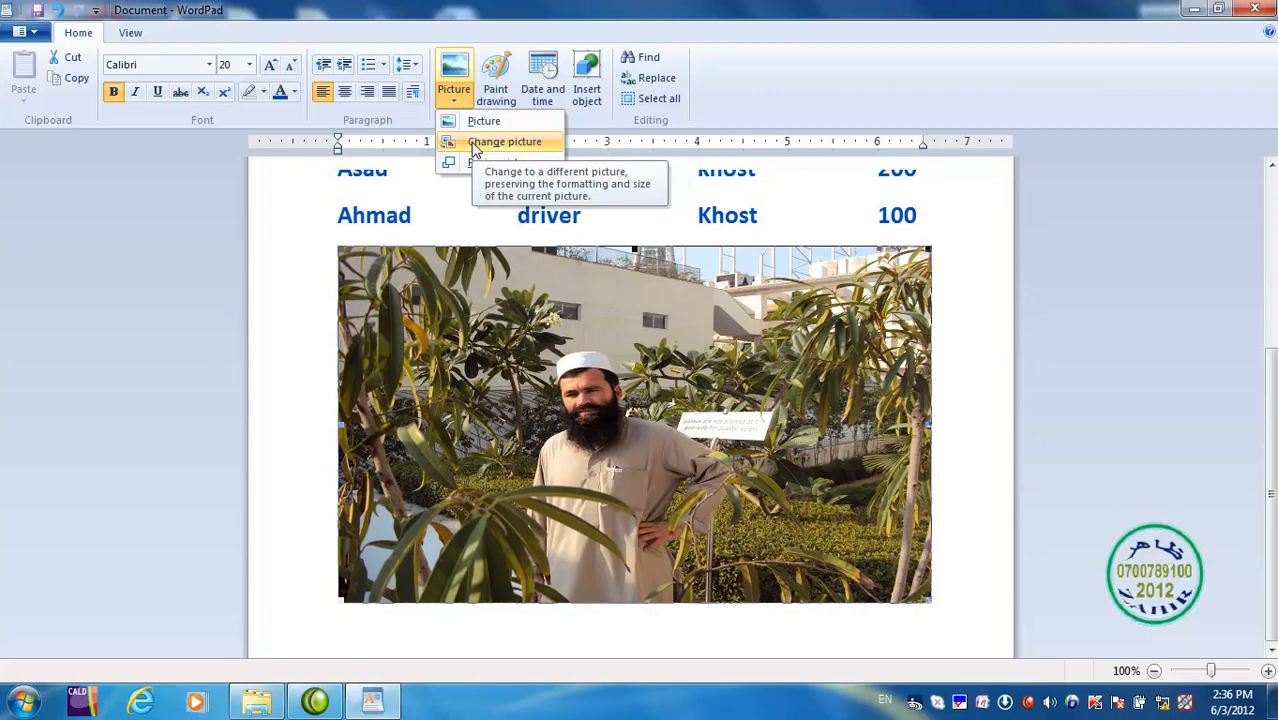
{"action": "left_click", "coordinate": [475, 148]}
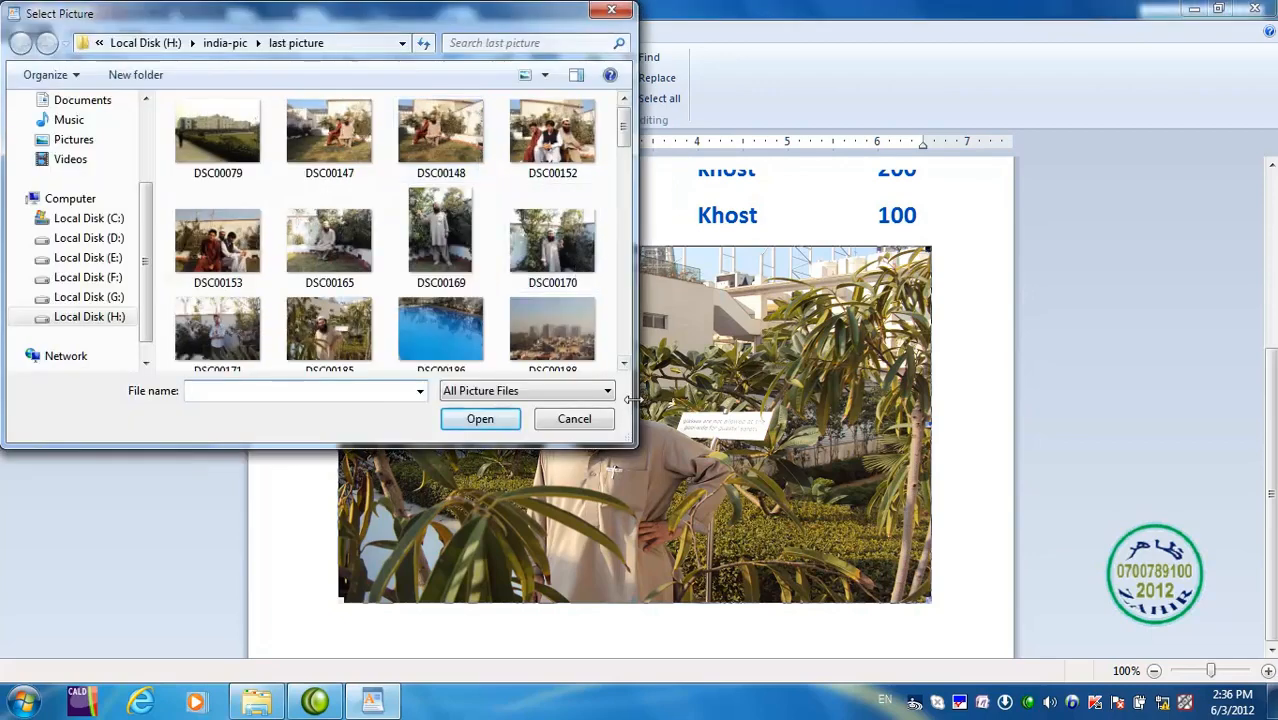
{"action": "left_click", "coordinate": [560, 255]}
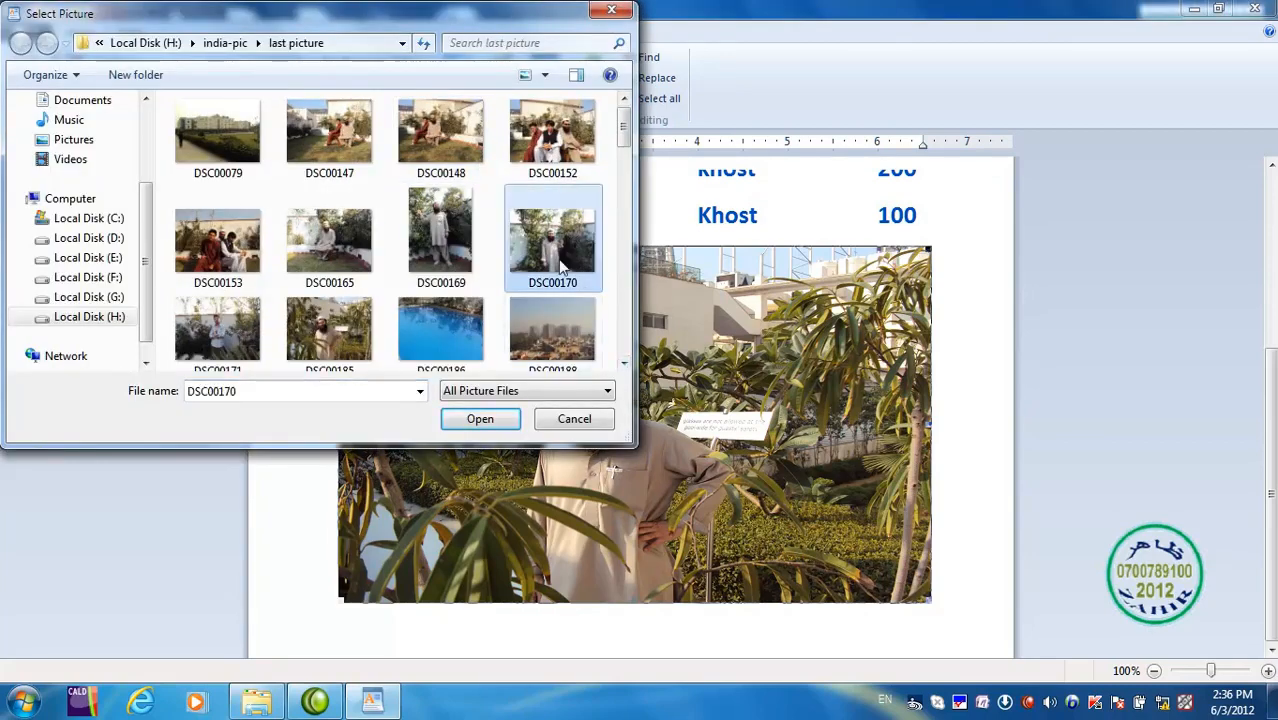
{"action": "left_click", "coordinate": [624, 365]}
{"action": "left_click", "coordinate": [624, 365]}
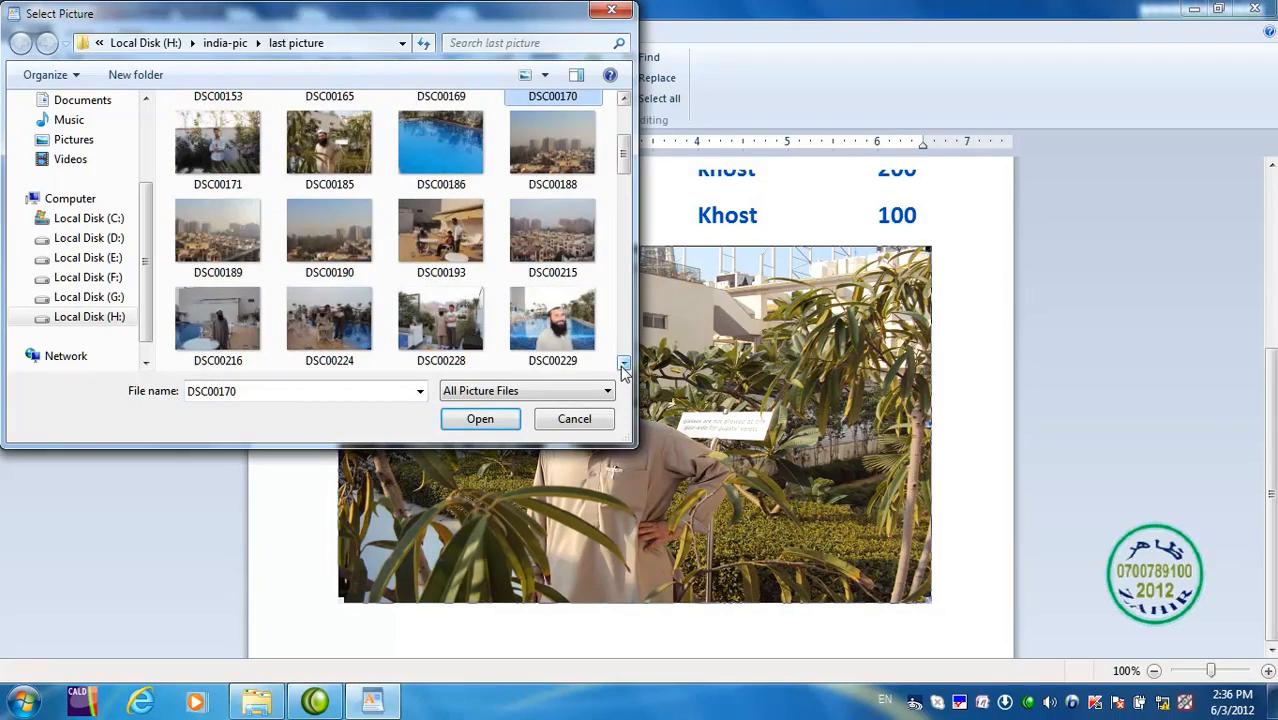
{"action": "left_click", "coordinate": [624, 365]}
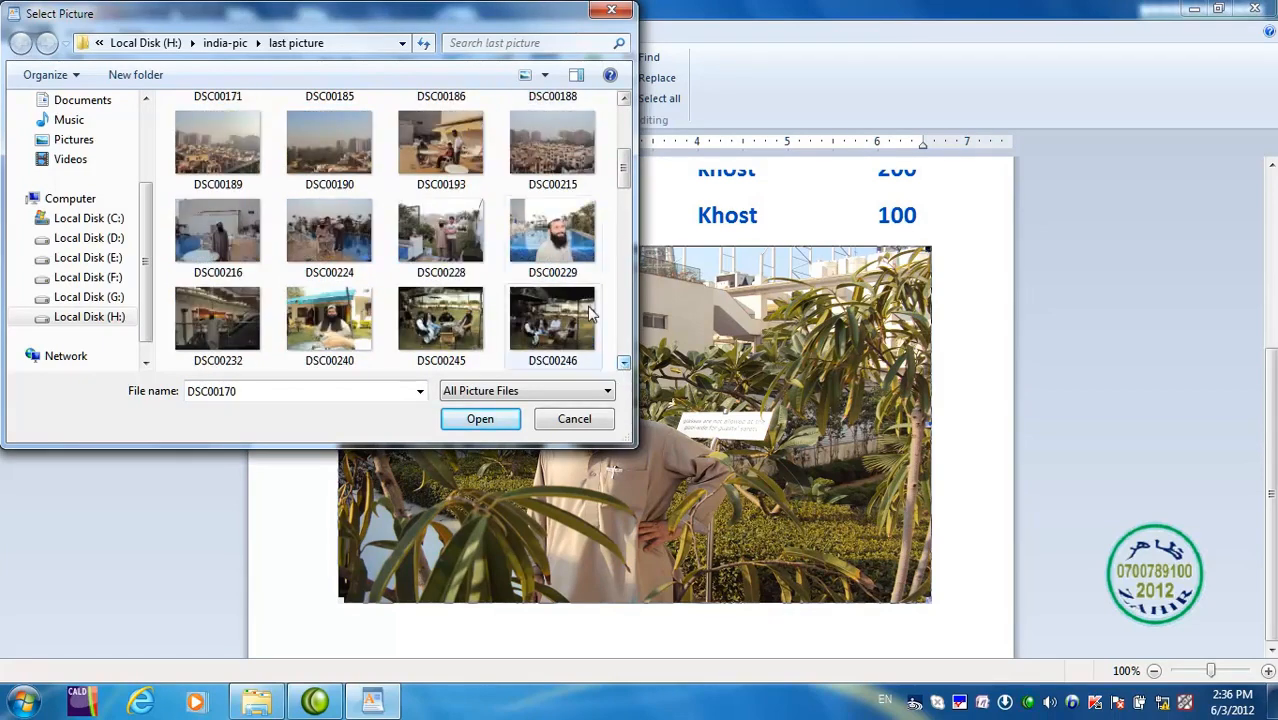
{"action": "left_click", "coordinate": [557, 238]}
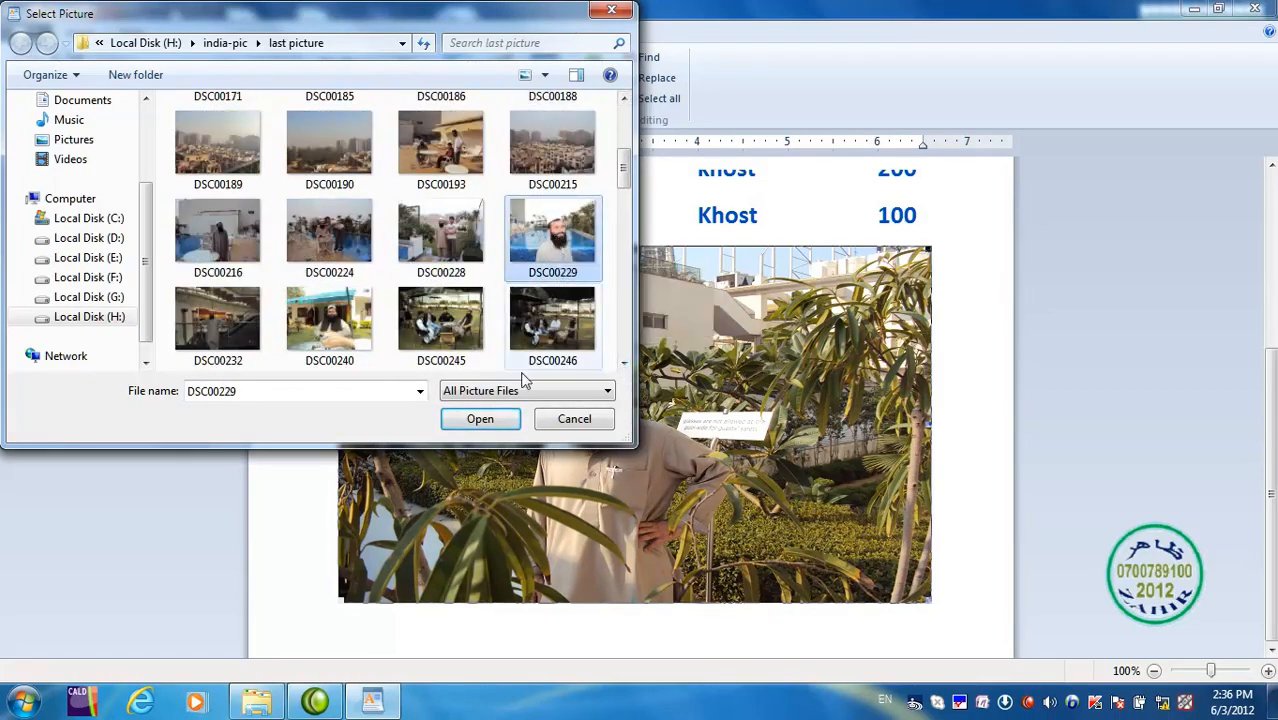
{"action": "left_click", "coordinate": [480, 418]}
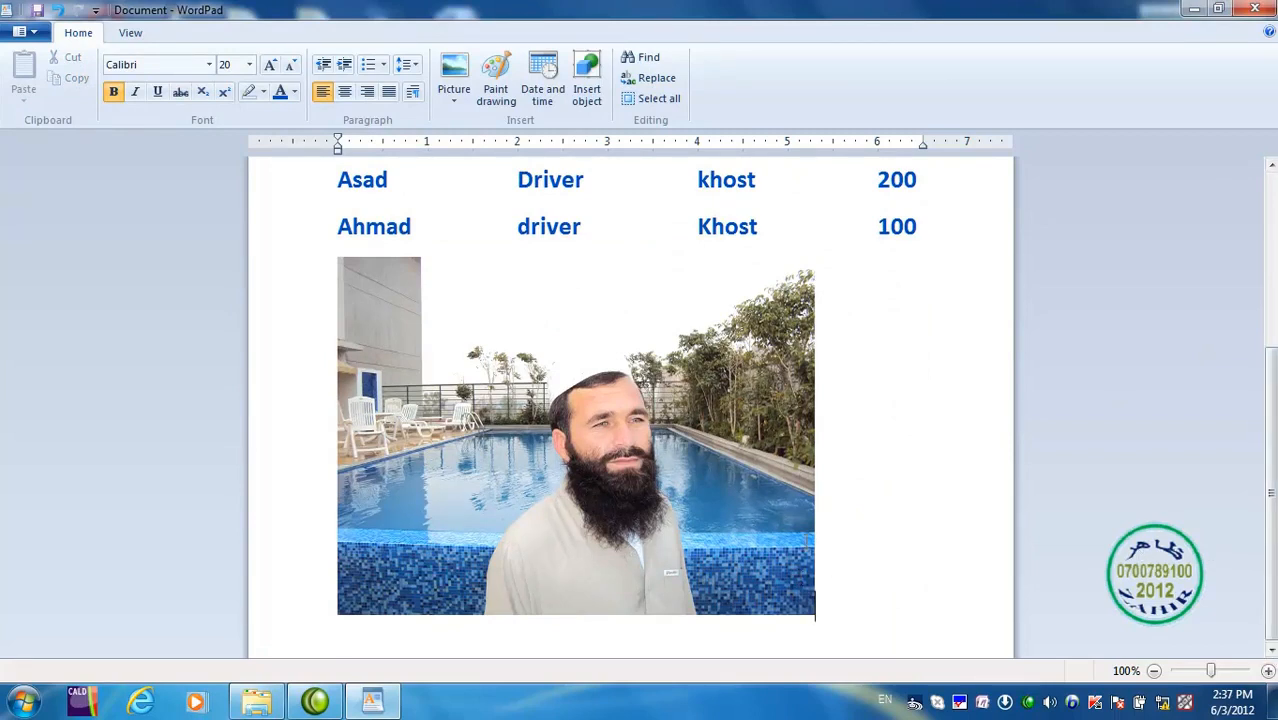
Select the swimming pool picture and shrink it by its corner to about 2.3 inches wide
{"action": "scroll", "coordinate": [875, 552], "scroll_direction": "down", "scroll_amount": 1}
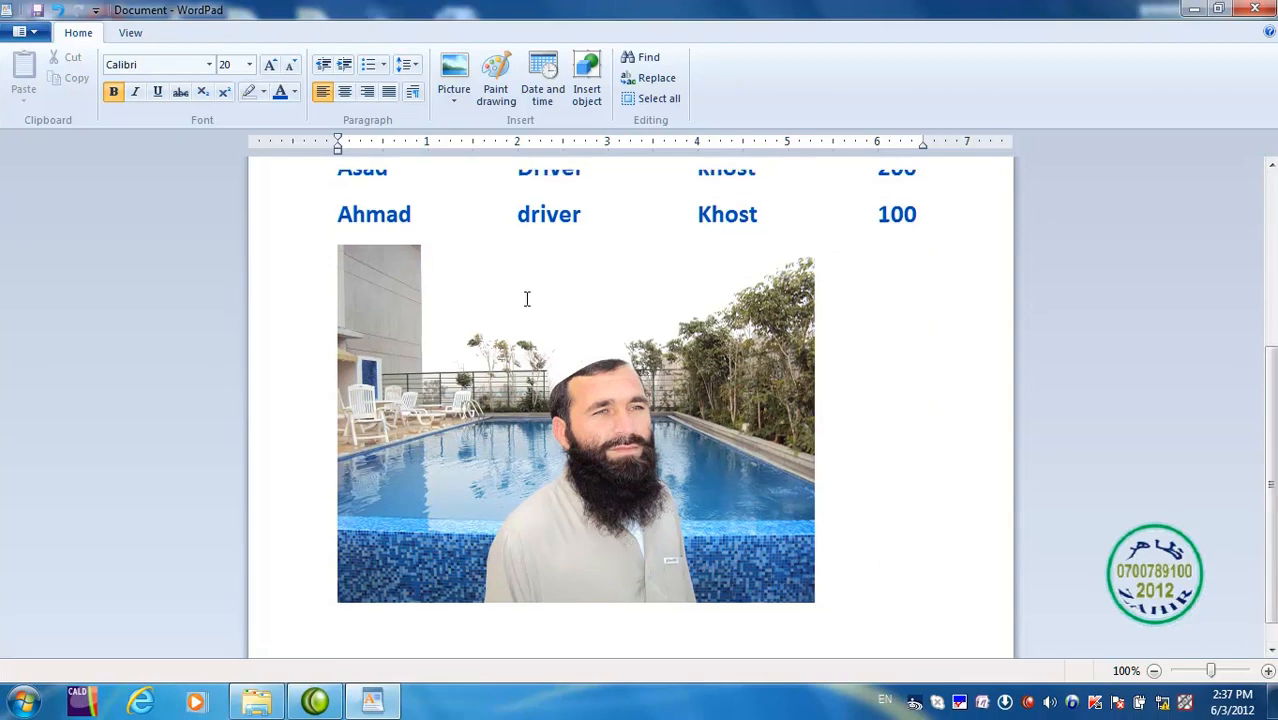
{"action": "left_click", "coordinate": [455, 102]}
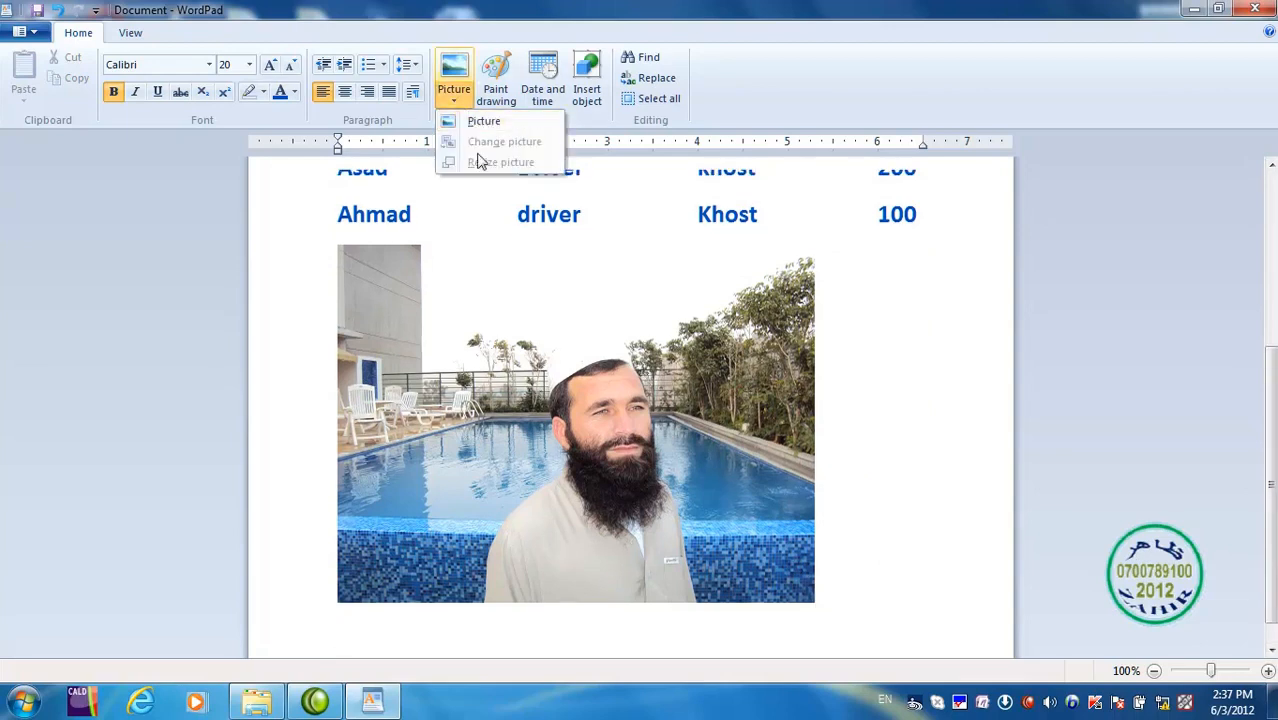
{"action": "left_click", "coordinate": [518, 376]}
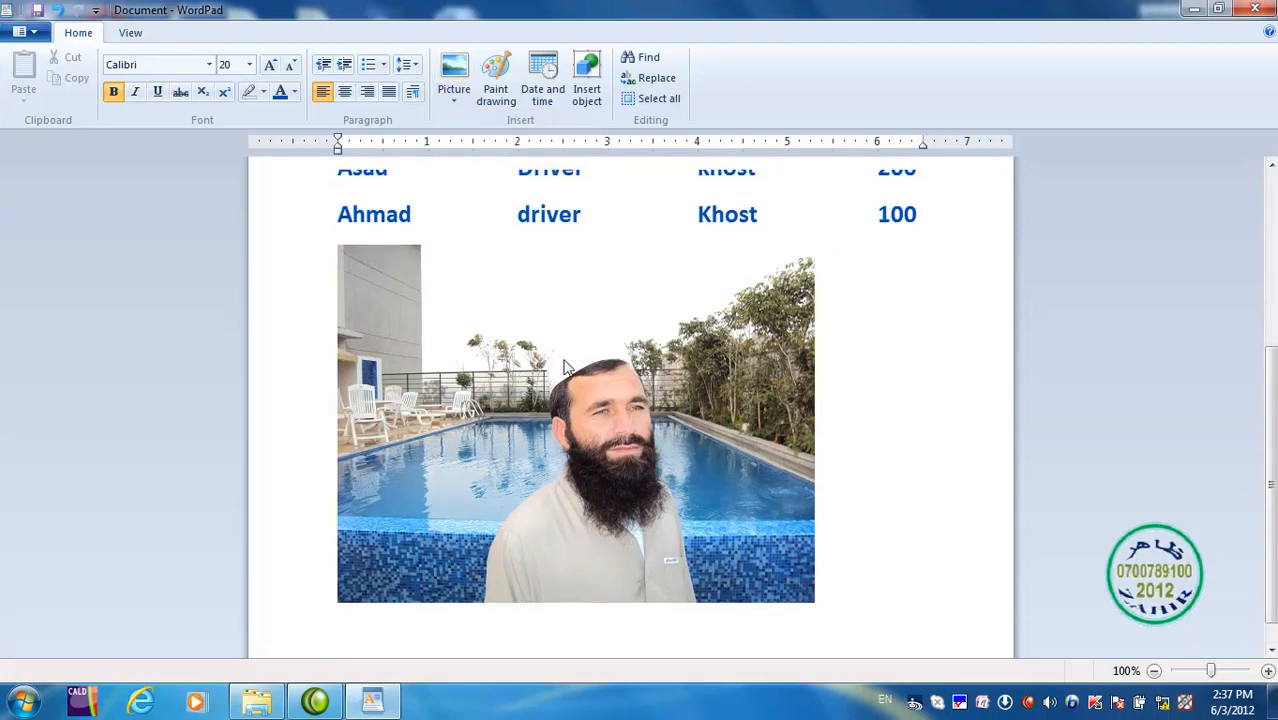
{"action": "left_click", "coordinate": [565, 367]}
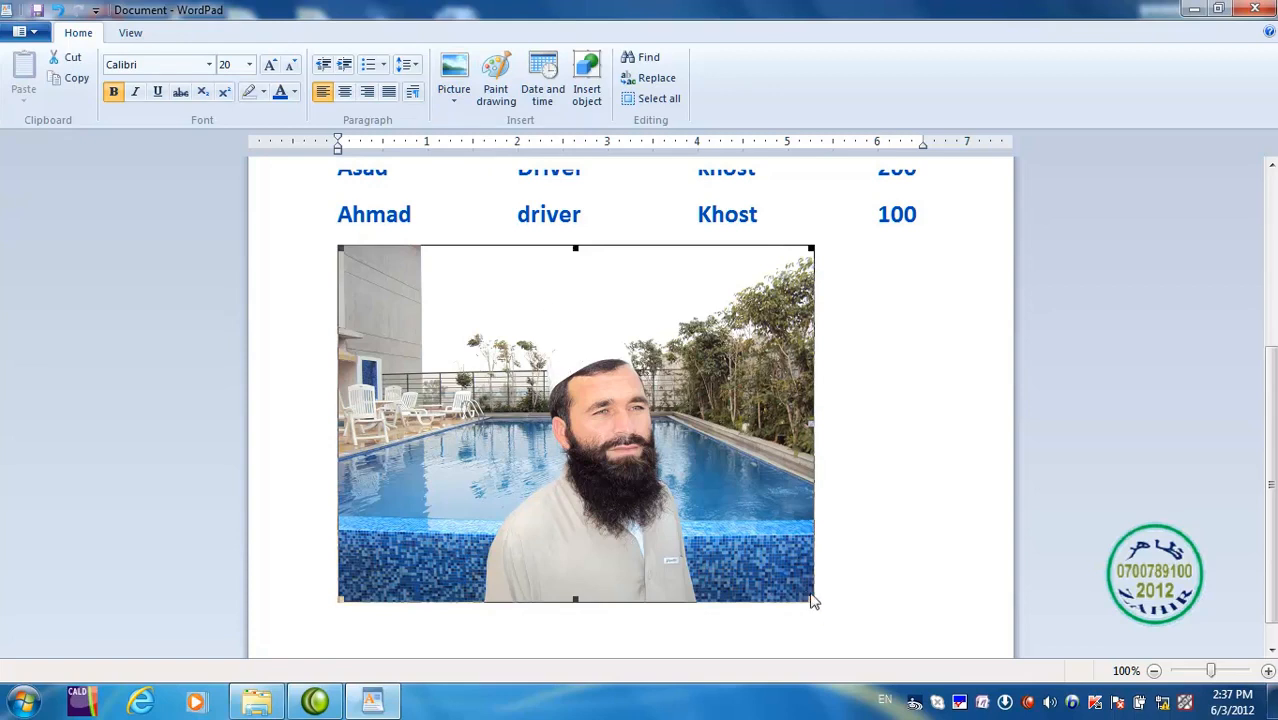
{"action": "left_click_drag", "start_coordinate": [812, 600], "coordinate": [546, 428]}
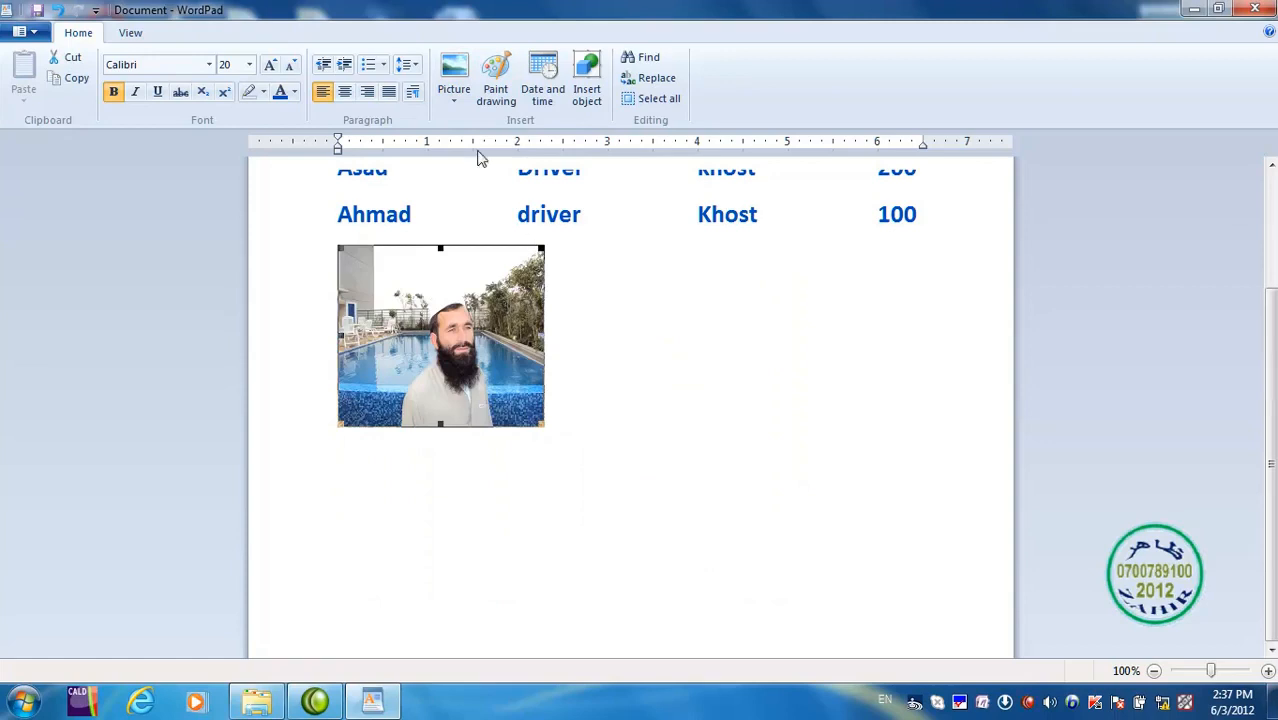
Resize the pool picture to 10% of its original size horizontally and vertically, keeping the aspect ratio locked
{"action": "left_click", "coordinate": [453, 105]}
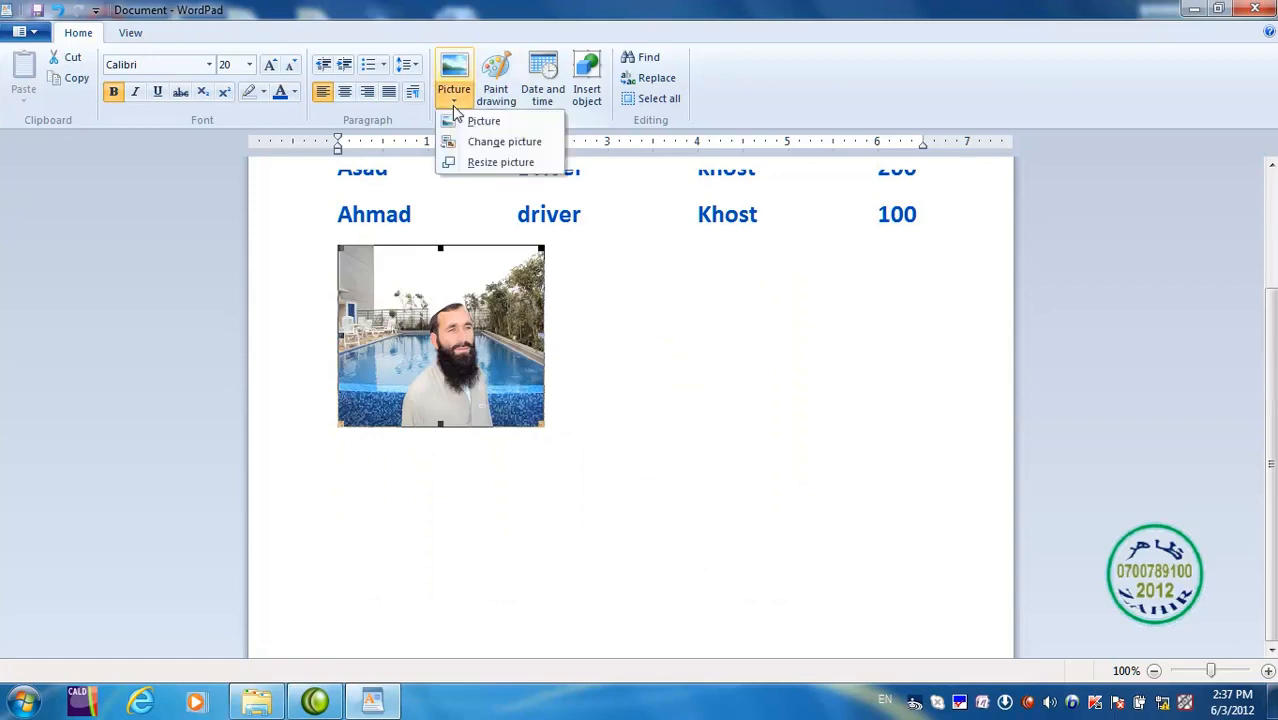
{"action": "left_click", "coordinate": [490, 163]}
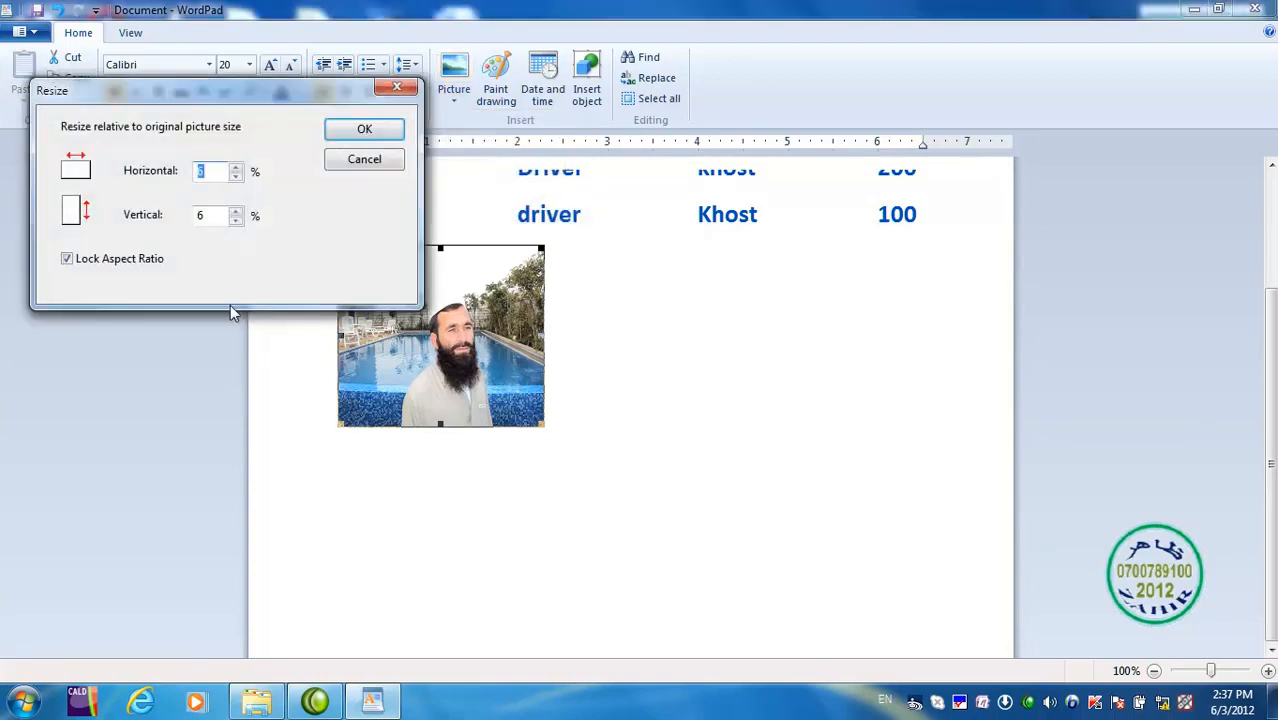
{"action": "left_click", "coordinate": [236, 168]}
{"action": "left_click", "coordinate": [236, 168]}
{"action": "left_click", "coordinate": [236, 168]}
{"action": "left_click", "coordinate": [364, 130]}
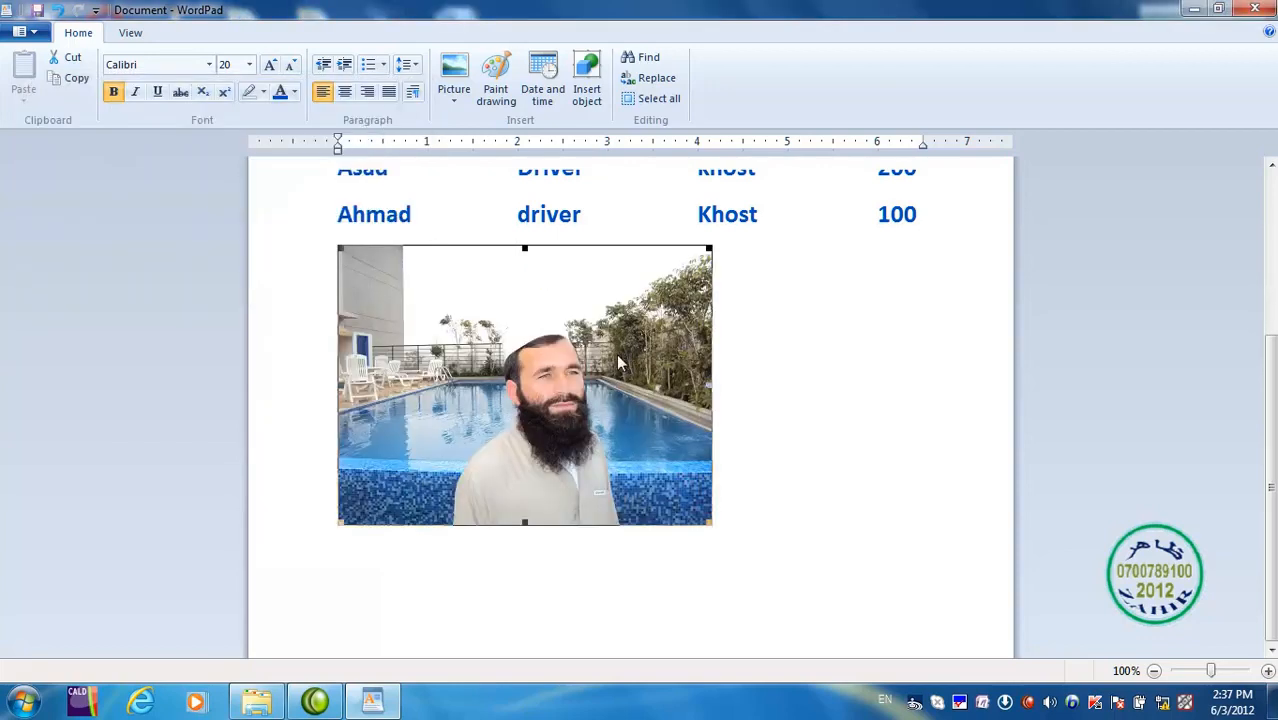
Resize the pool picture to 14% horizontally and 17% vertically, with Lock Aspect Ratio turned off for the vertical change
{"action": "left_click", "coordinate": [457, 104]}
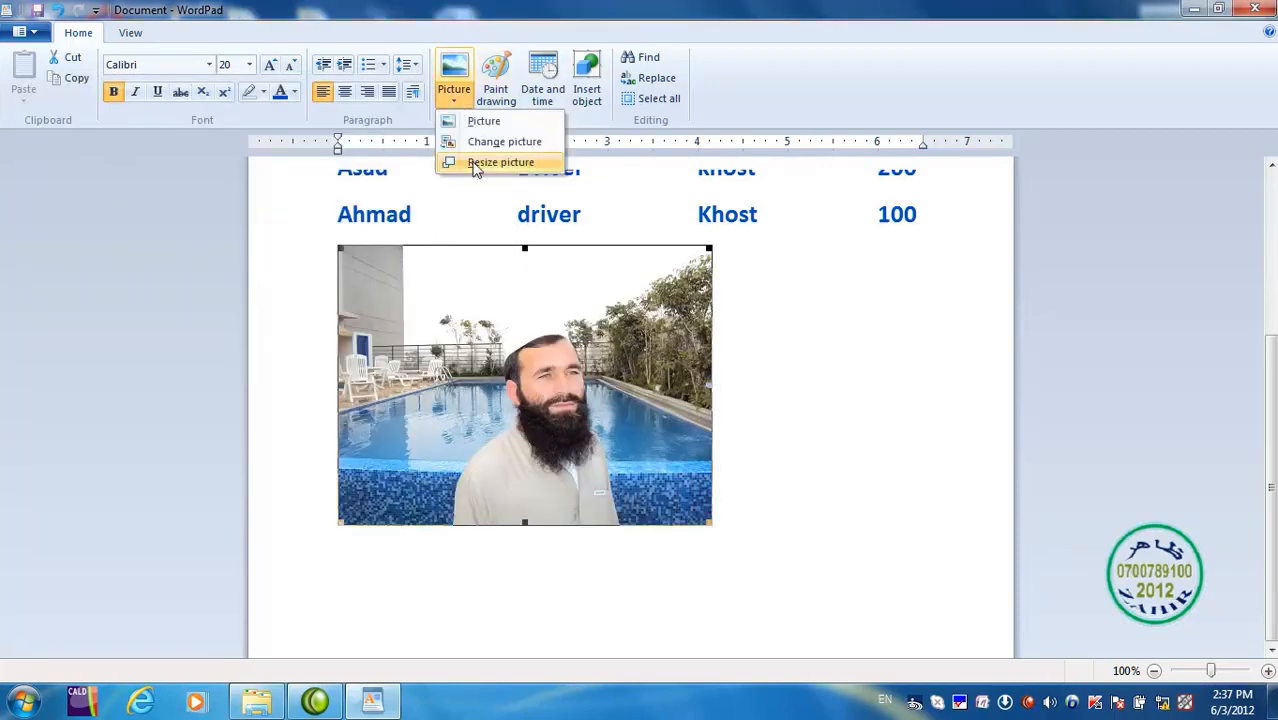
{"action": "left_click", "coordinate": [476, 168]}
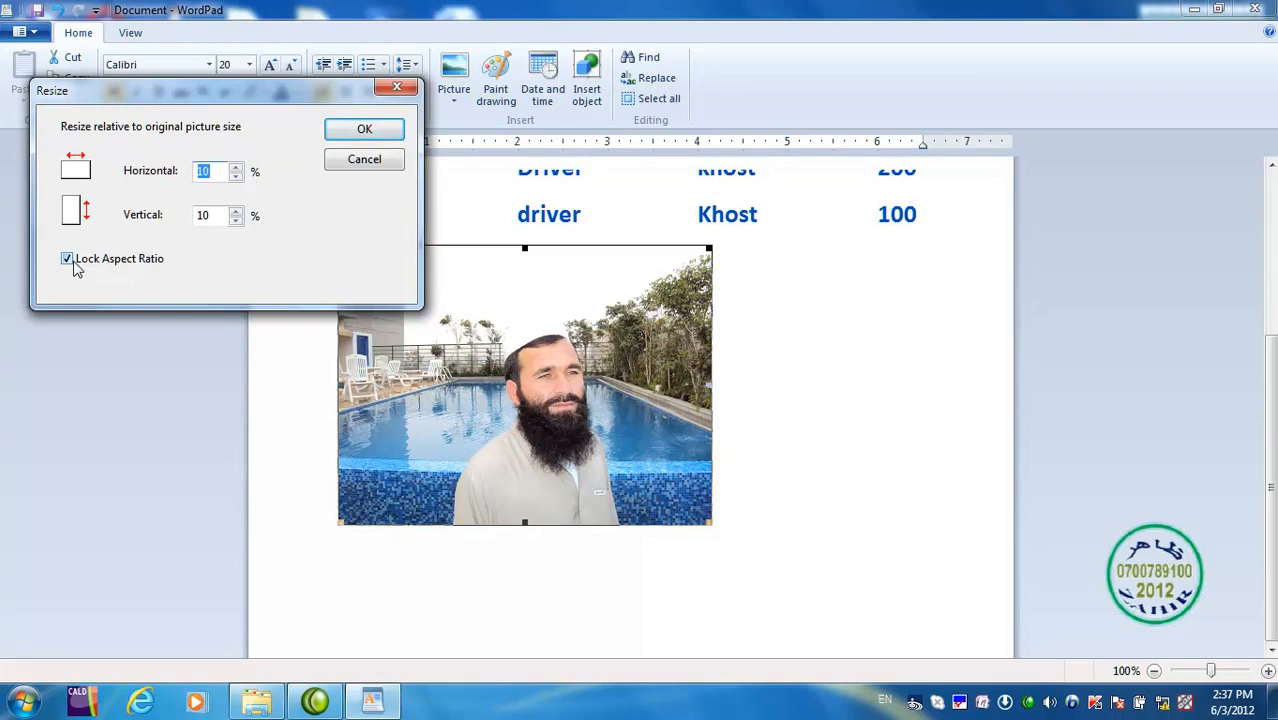
{"action": "left_click", "coordinate": [236, 213]}
{"action": "left_click", "coordinate": [236, 213]}
{"action": "left_click", "coordinate": [236, 213]}
{"action": "left_click", "coordinate": [236, 213]}
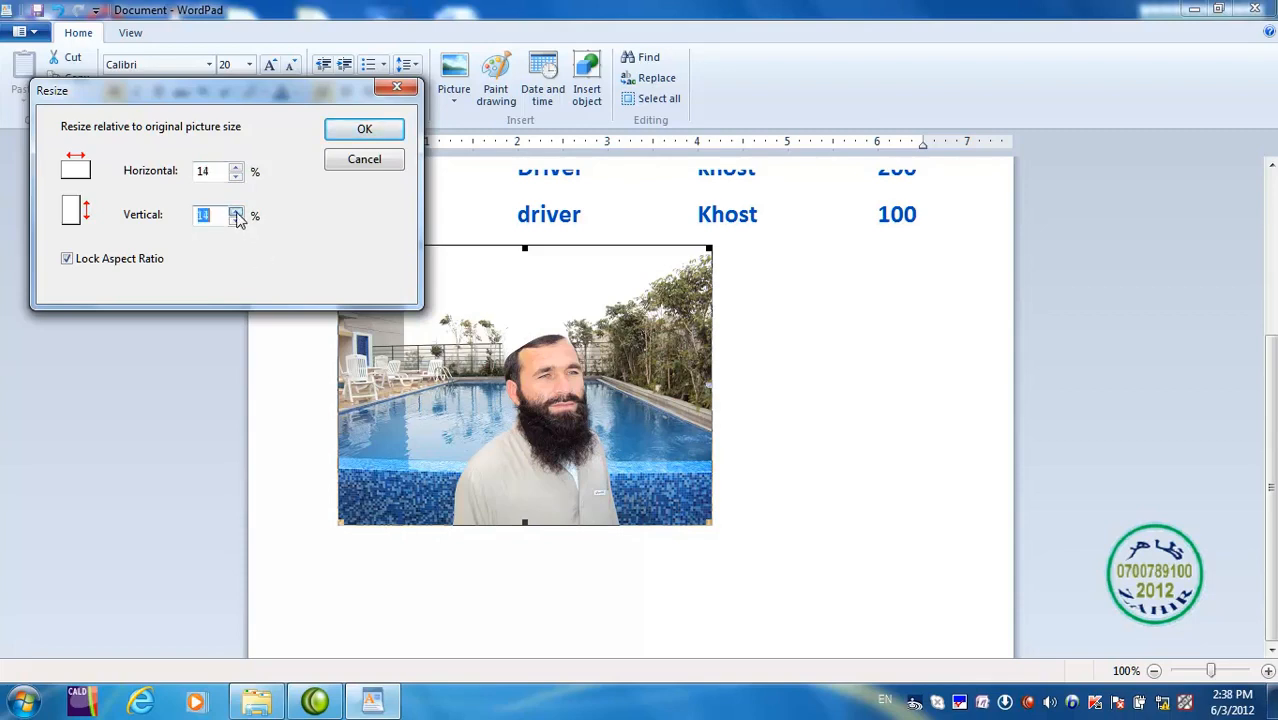
{"action": "left_click", "coordinate": [67, 259]}
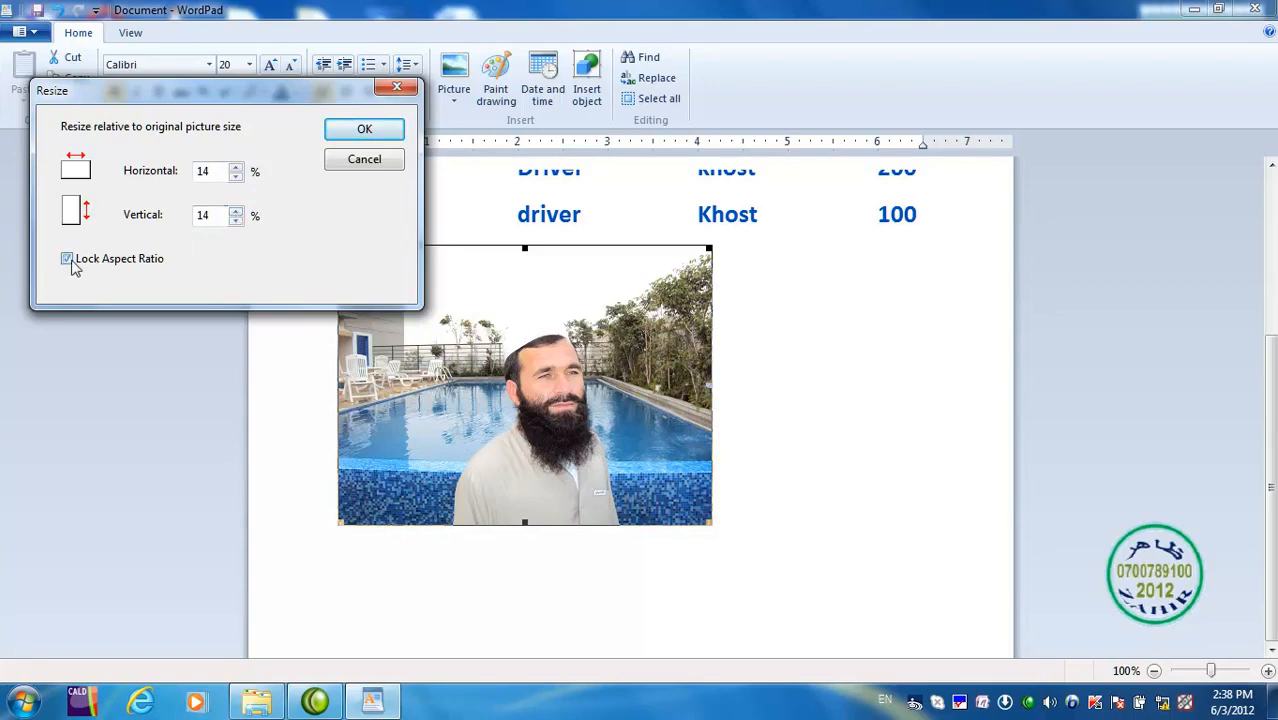
{"action": "left_click", "coordinate": [236, 212]}
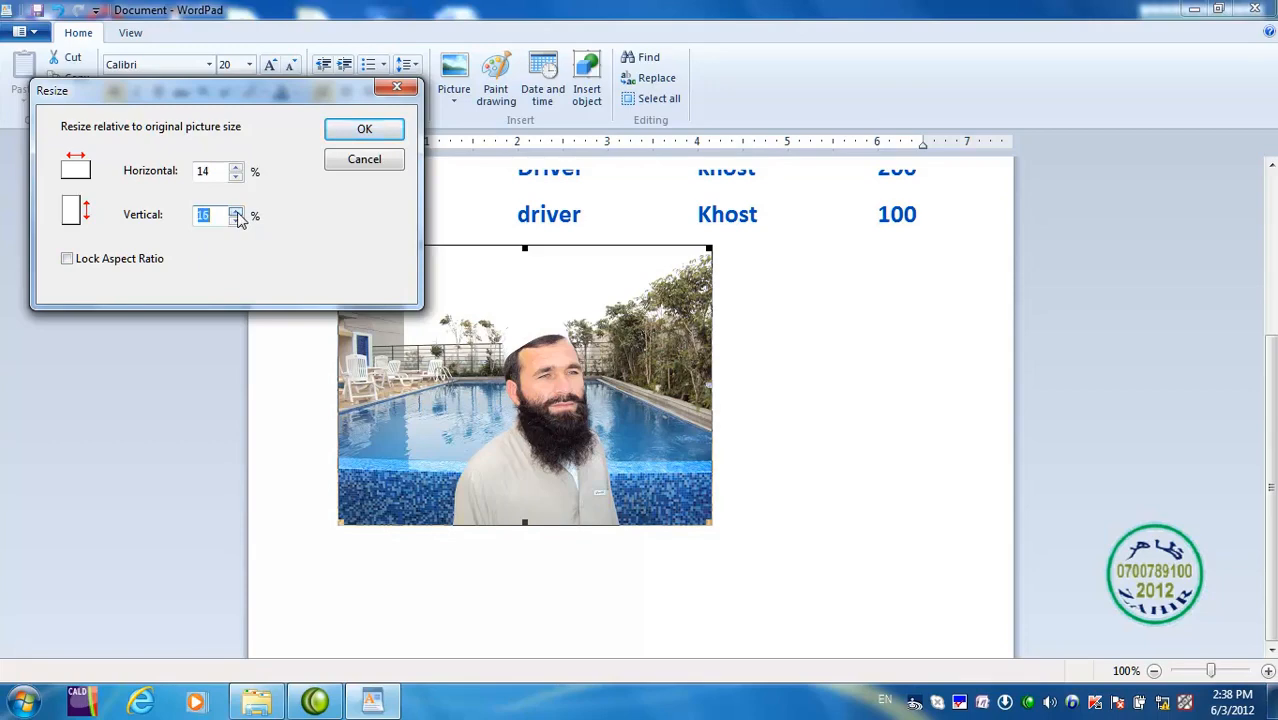
{"action": "left_click", "coordinate": [334, 132]}
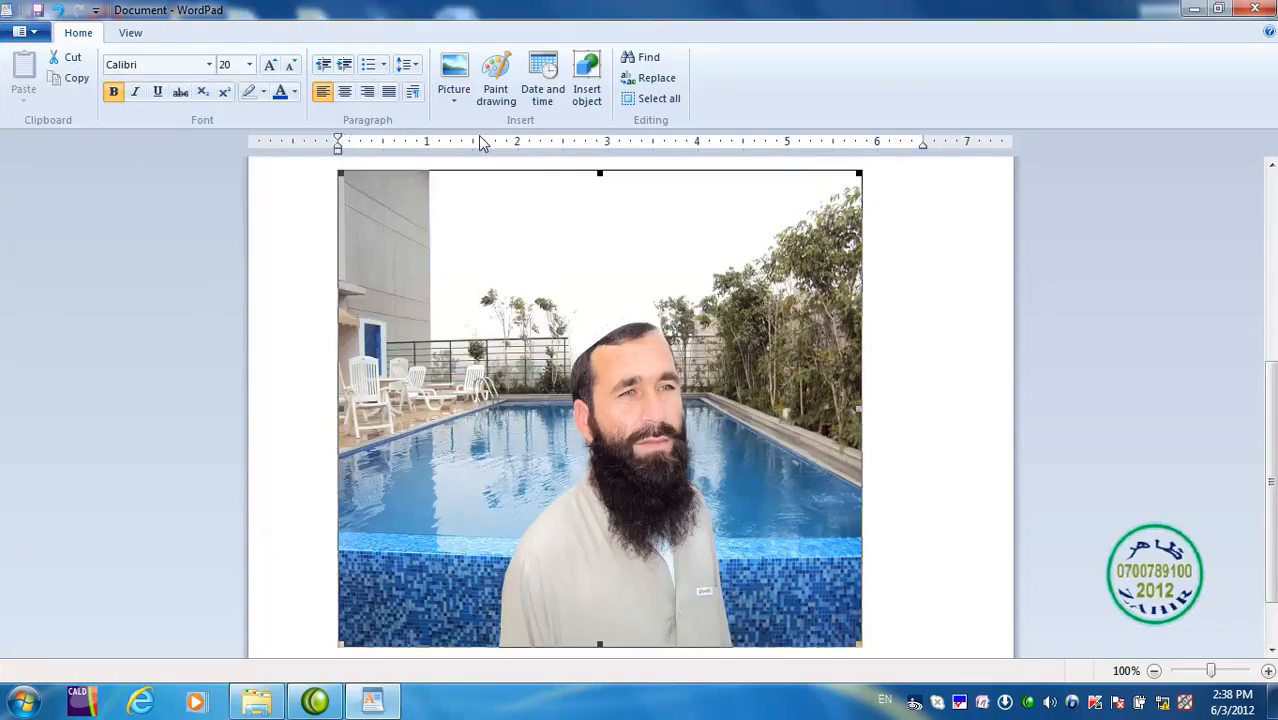
Reduce the pool picture to 13% horizontally and 16% vertically with Lock Aspect Ratio on
{"action": "left_click", "coordinate": [455, 95]}
{"action": "left_click", "coordinate": [490, 162]}
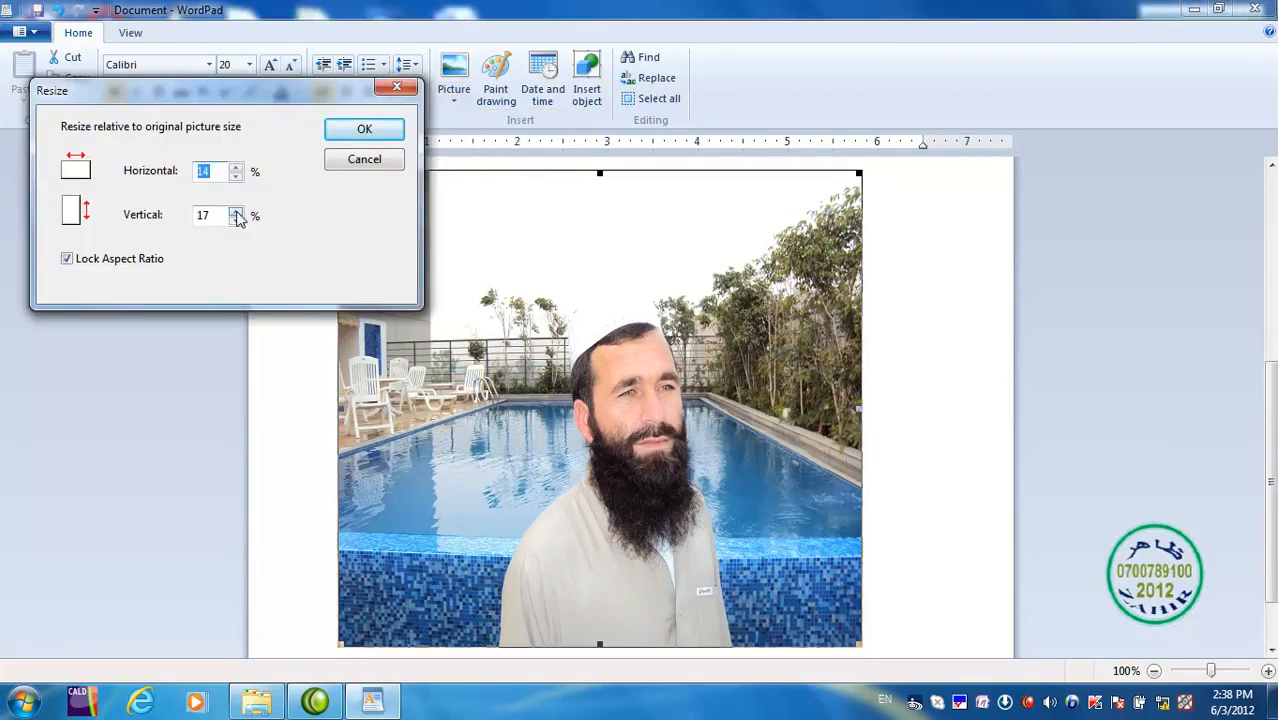
{"action": "left_click", "coordinate": [237, 219]}
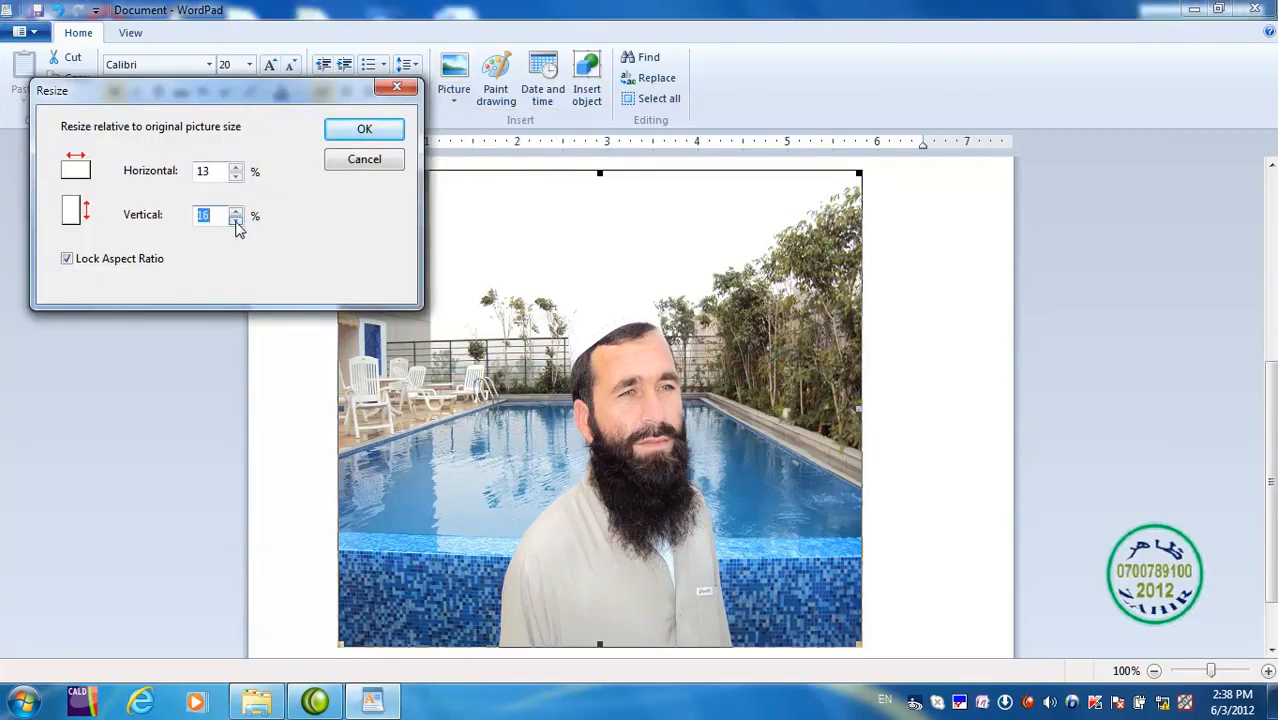
{"action": "left_click", "coordinate": [358, 130]}
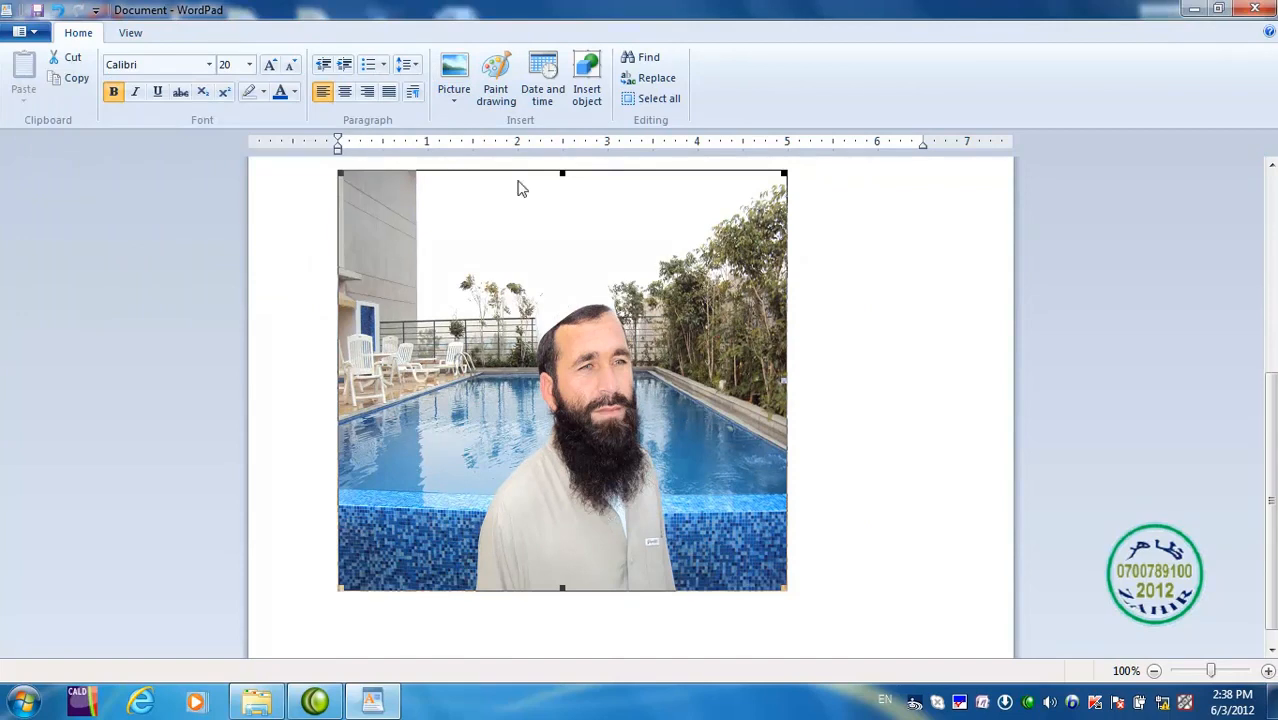
Deselect the picture, place the cursor on the line below it and add three blank lines
{"action": "left_click", "coordinate": [449, 105]}
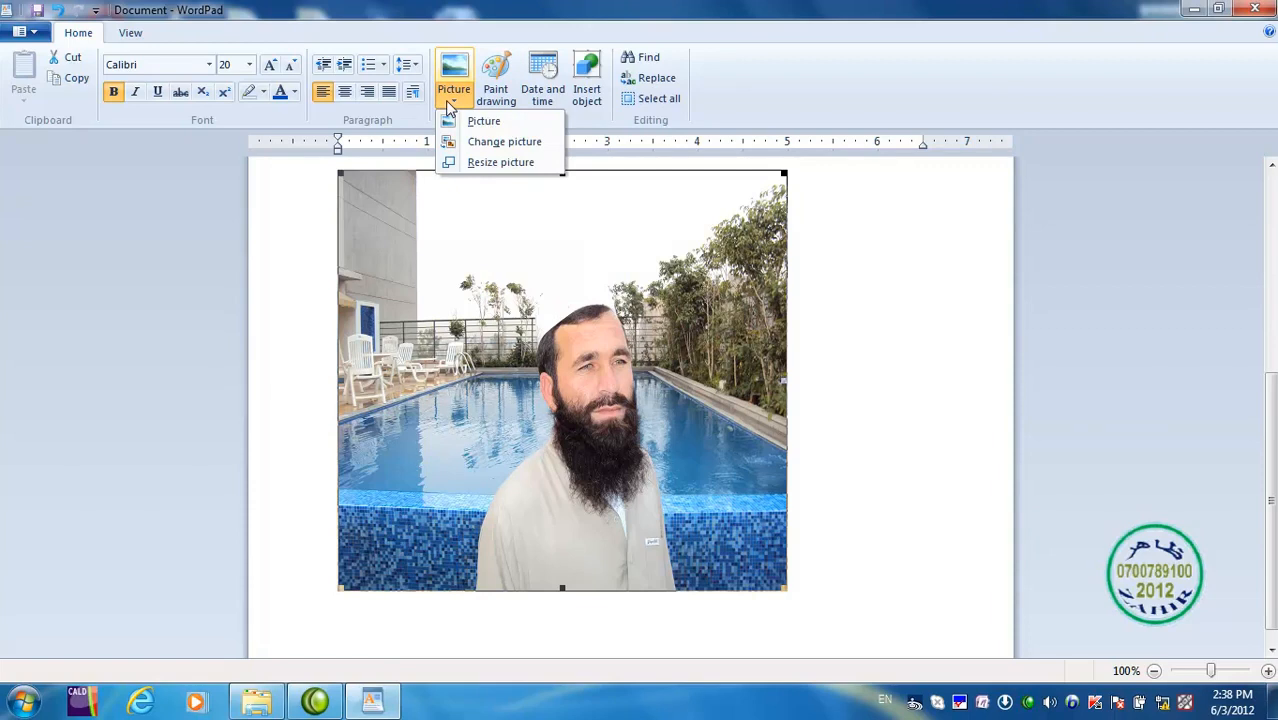
{"action": "left_click", "coordinate": [805, 592]}
{"action": "left_click", "coordinate": [655, 615]}
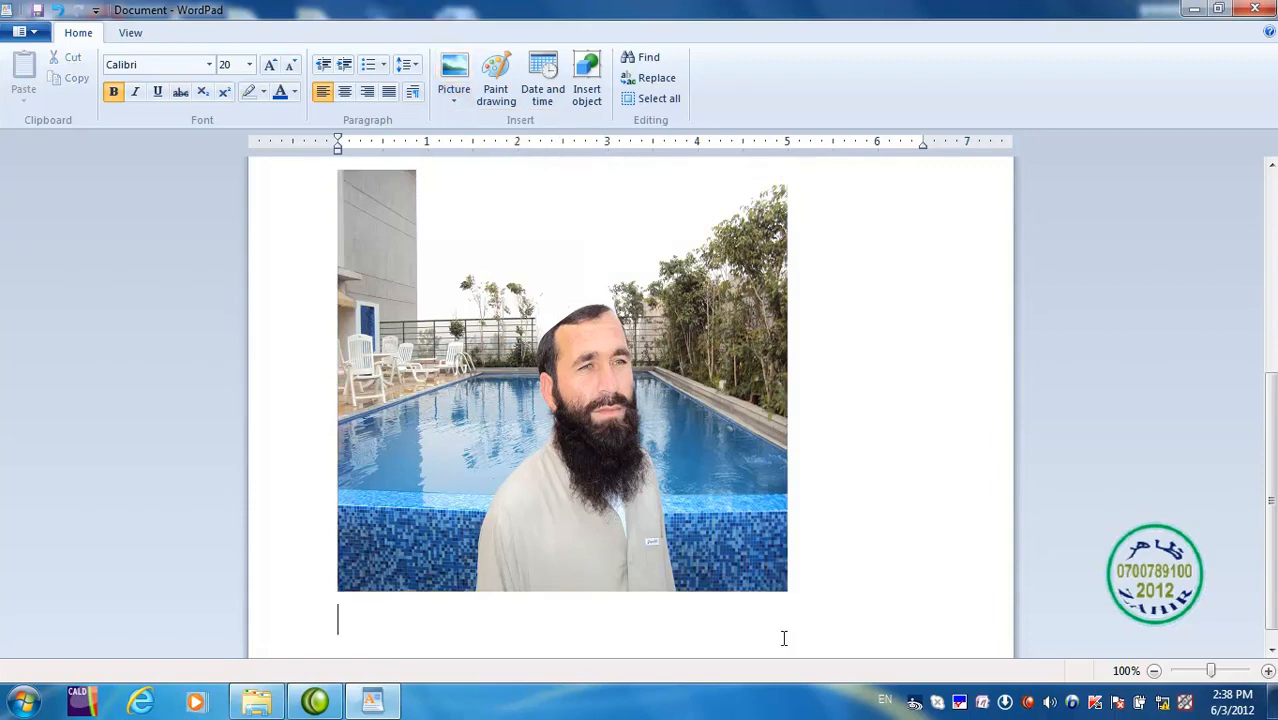
{"action": "key", "text": "Return"}
{"action": "key", "text": "Return"}
{"action": "key", "text": "Return"}
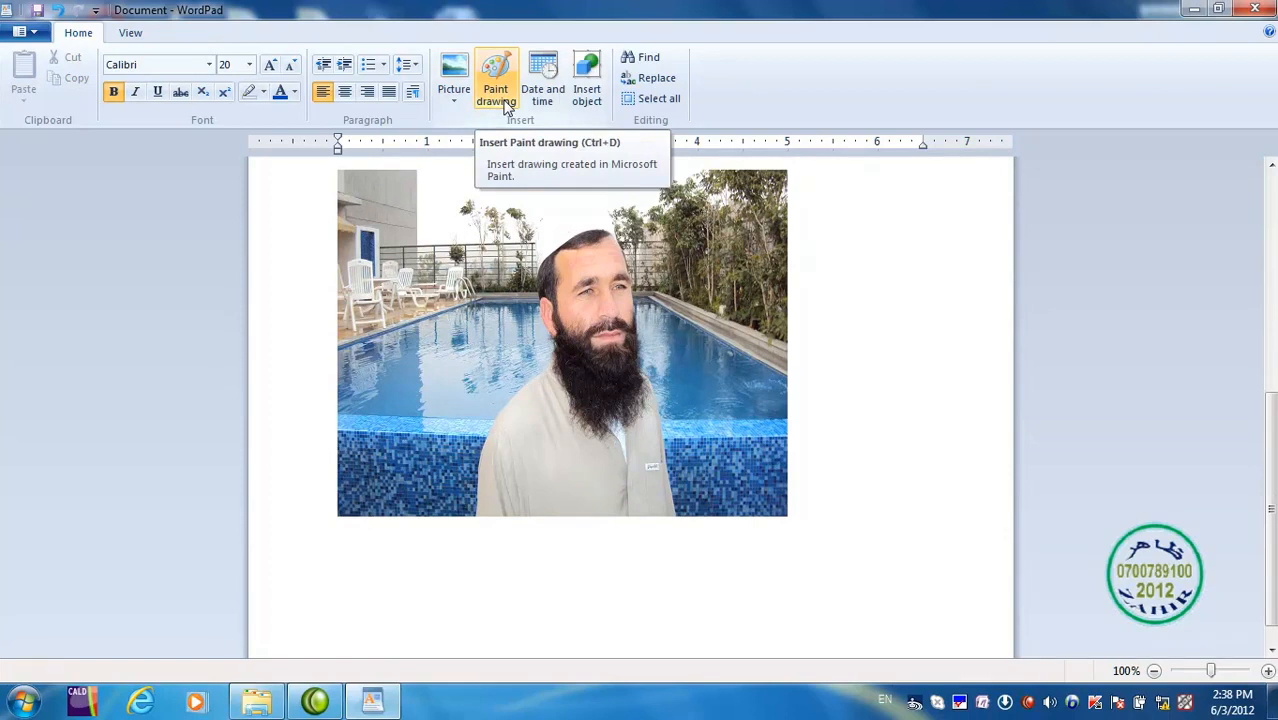
Insert a blank Paint drawing, and create a second one with its canvas enlarged to about 3.33 × 2.47 in
{"action": "key", "text": "ctrl+d"}
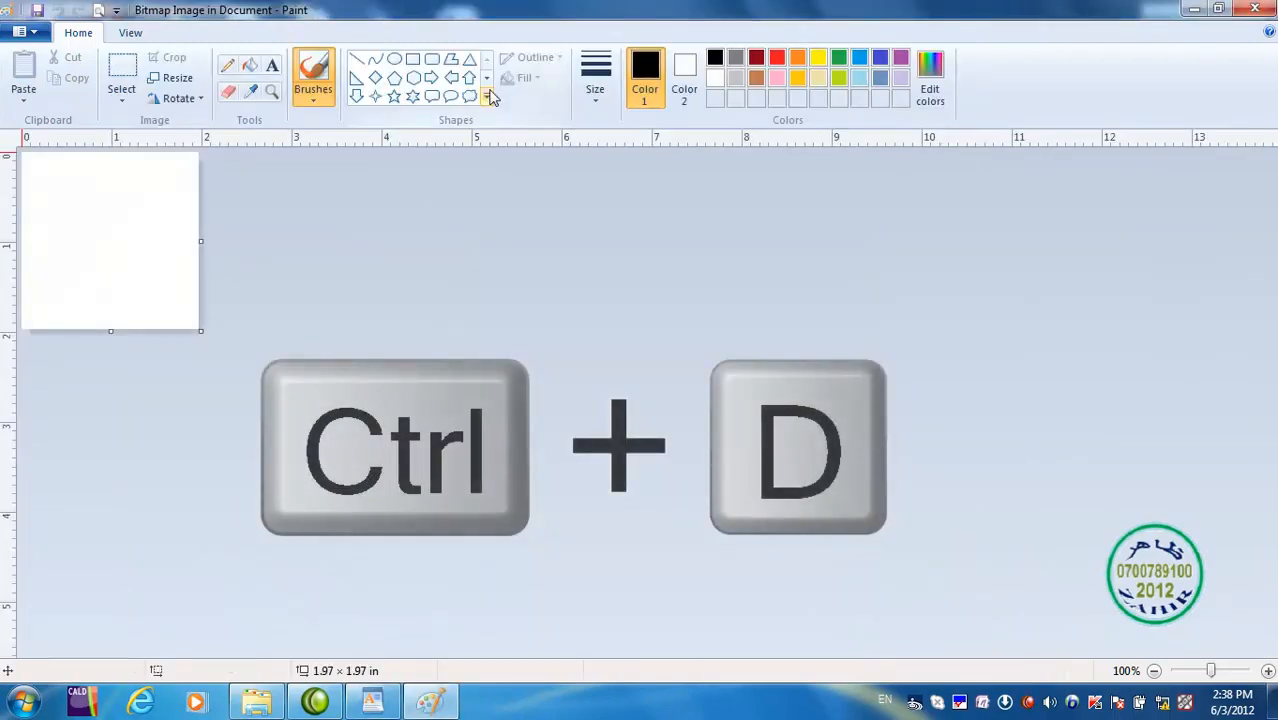
{"action": "left_click", "coordinate": [1255, 9]}
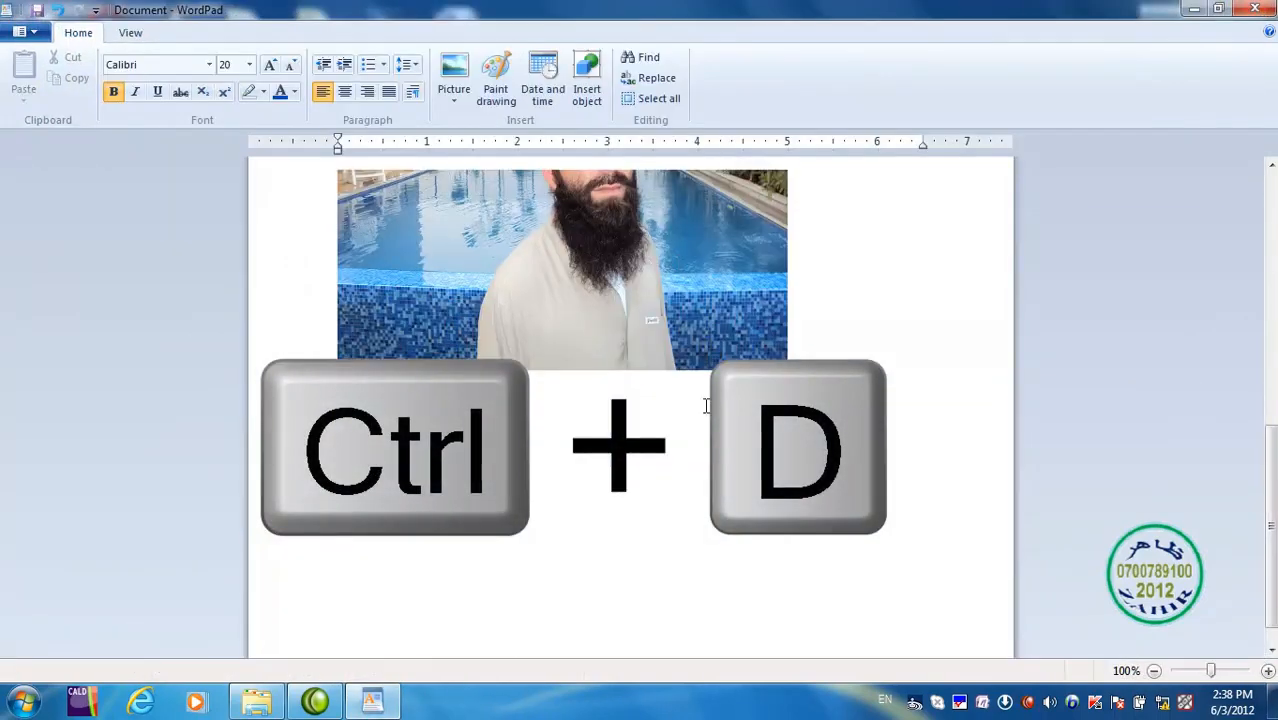
{"action": "key", "text": "ctrl+d"}
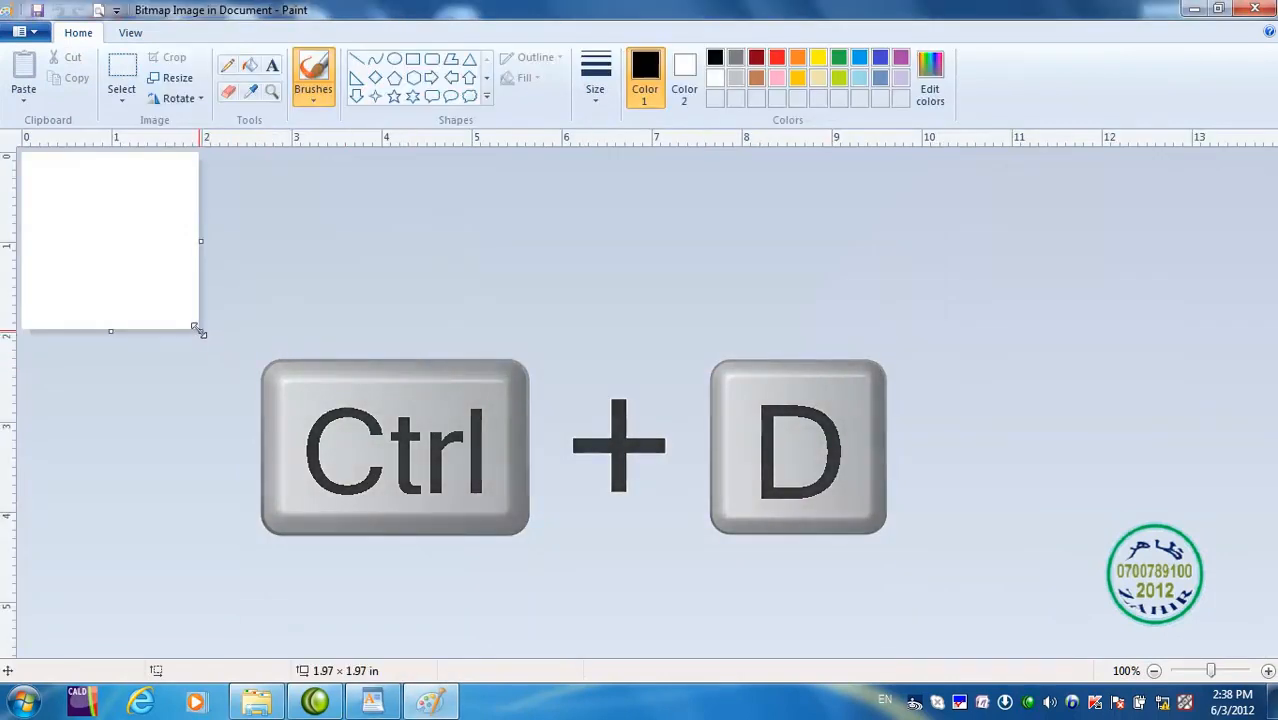
{"action": "left_click_drag", "start_coordinate": [201, 331], "coordinate": [323, 376]}
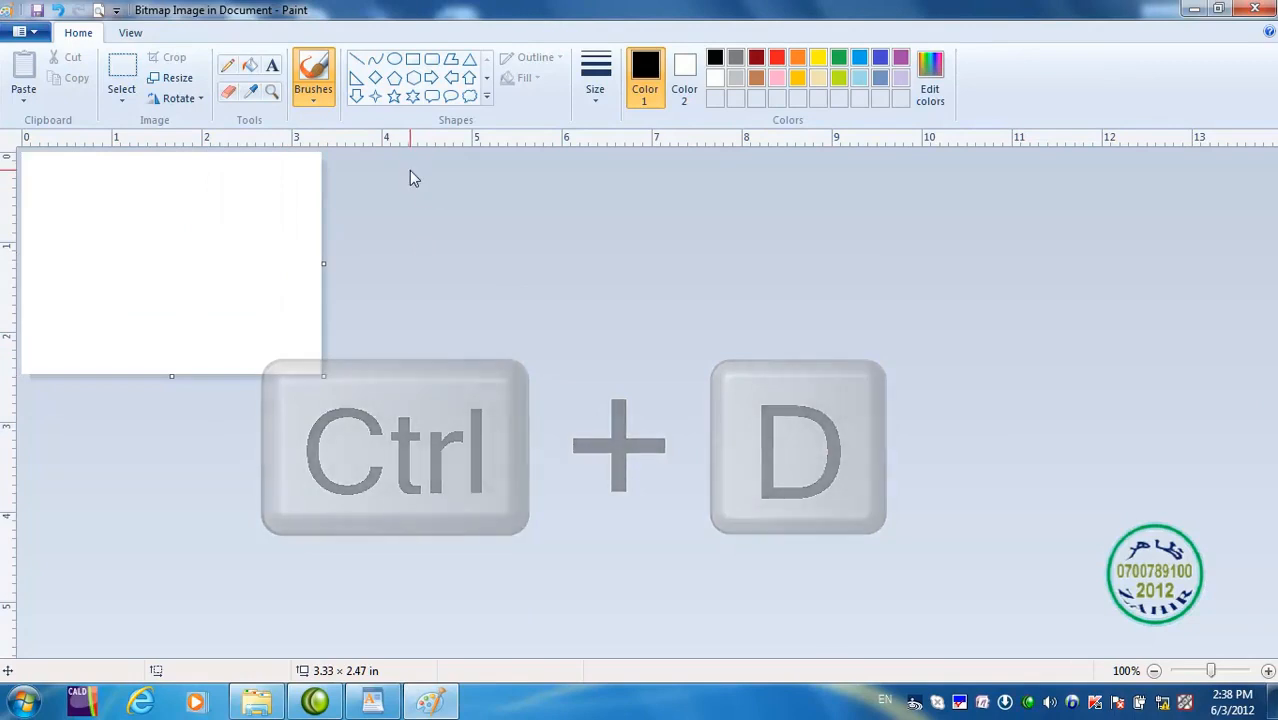
Draw a black six-point star about 2.04 × 1.97 in on the canvas and fill it with lime
{"action": "left_click", "coordinate": [413, 96]}
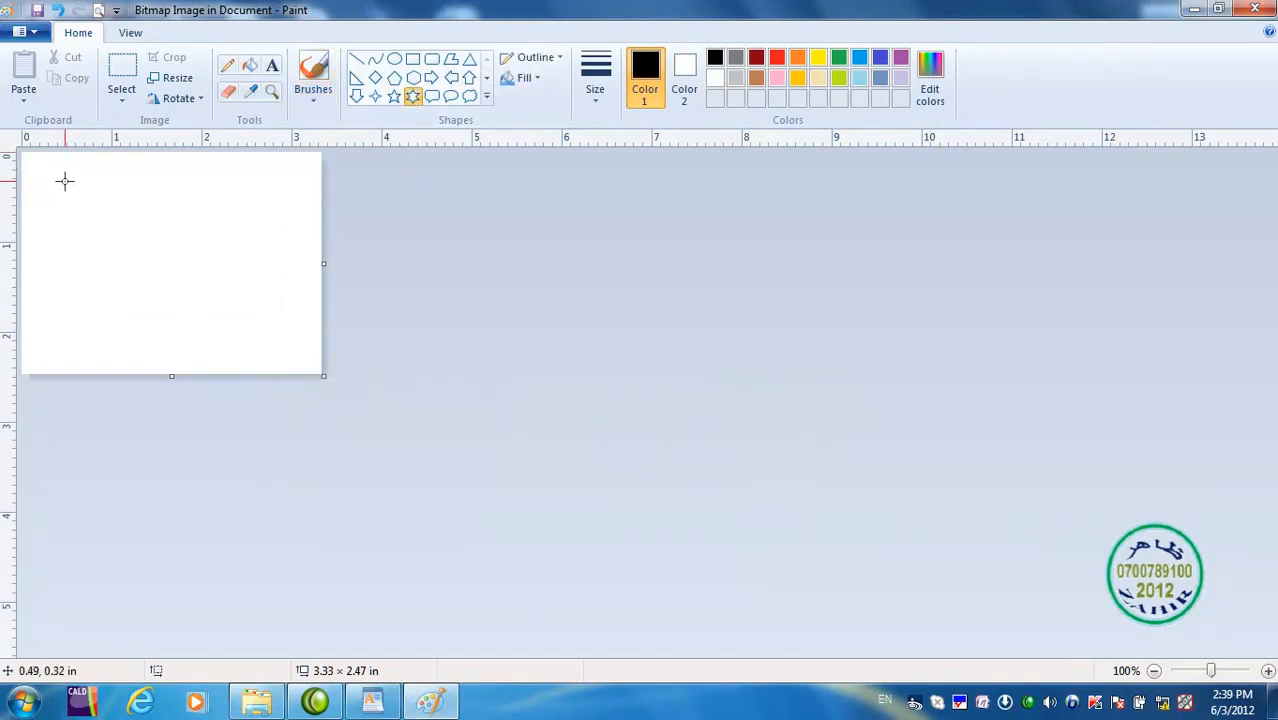
{"action": "left_click_drag", "start_coordinate": [58, 168], "coordinate": [241, 347]}
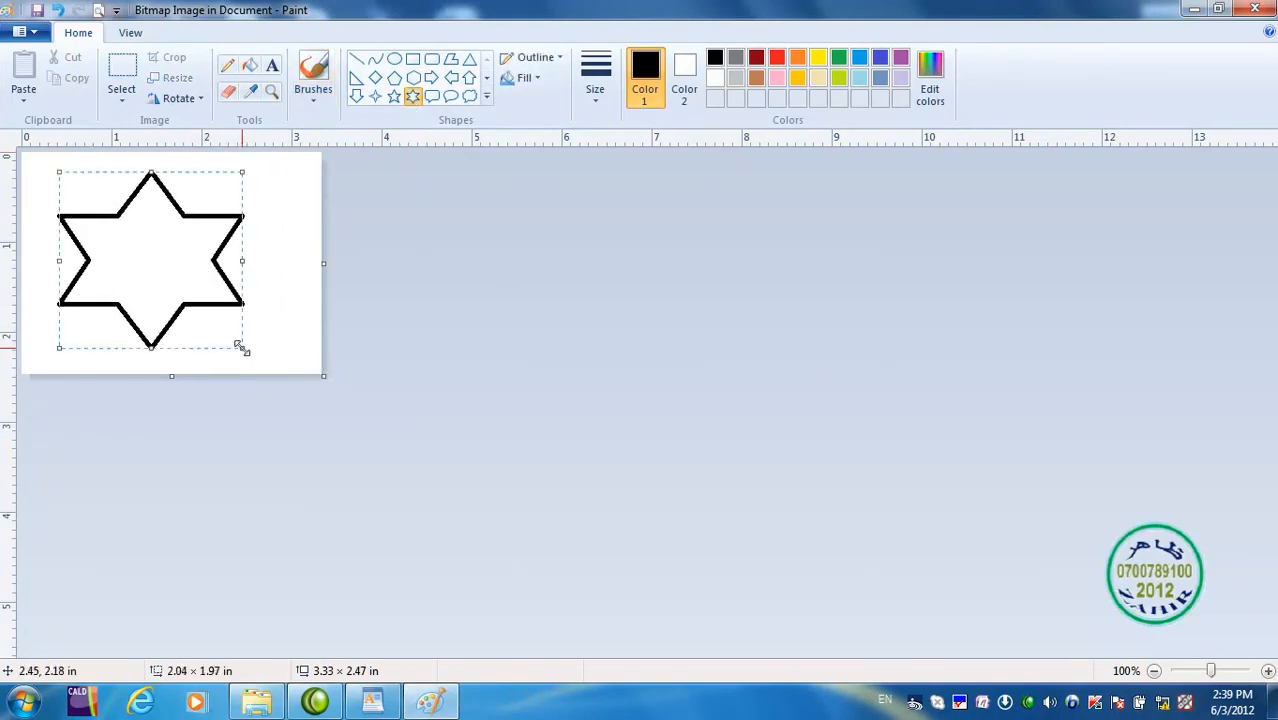
{"action": "left_click", "coordinate": [253, 66]}
{"action": "left_click", "coordinate": [839, 77]}
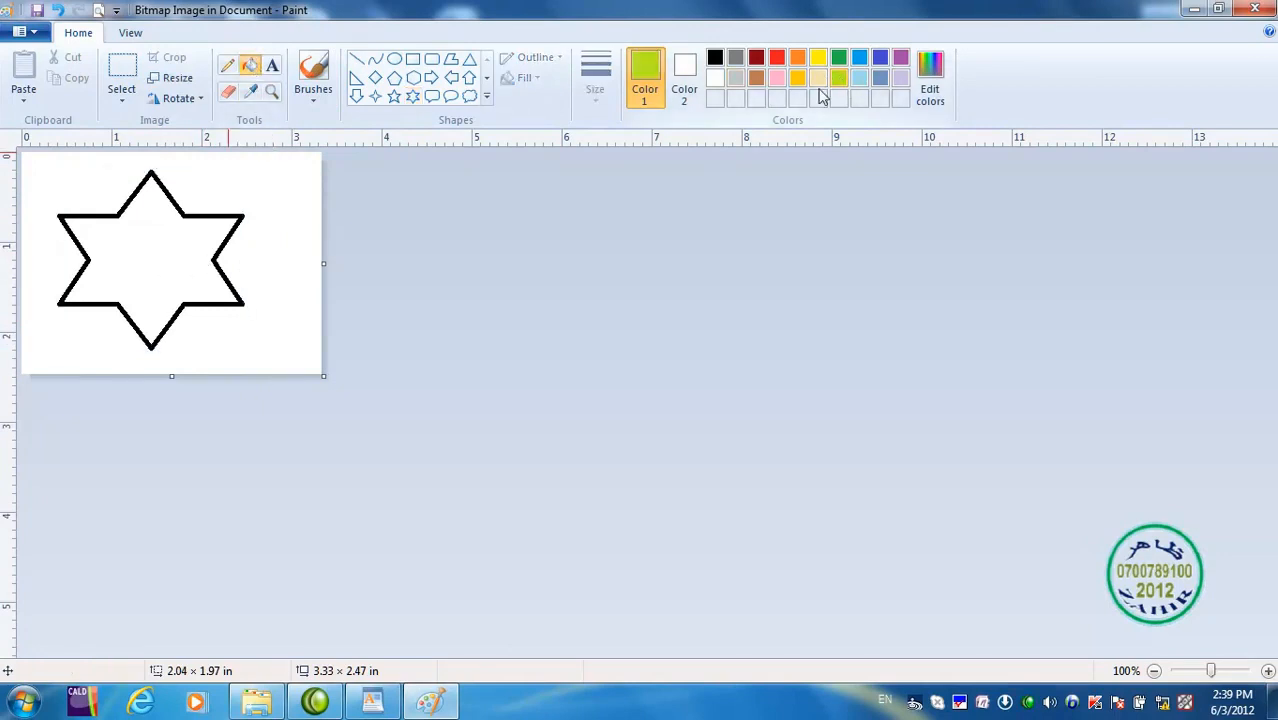
{"action": "left_click", "coordinate": [151, 253]}
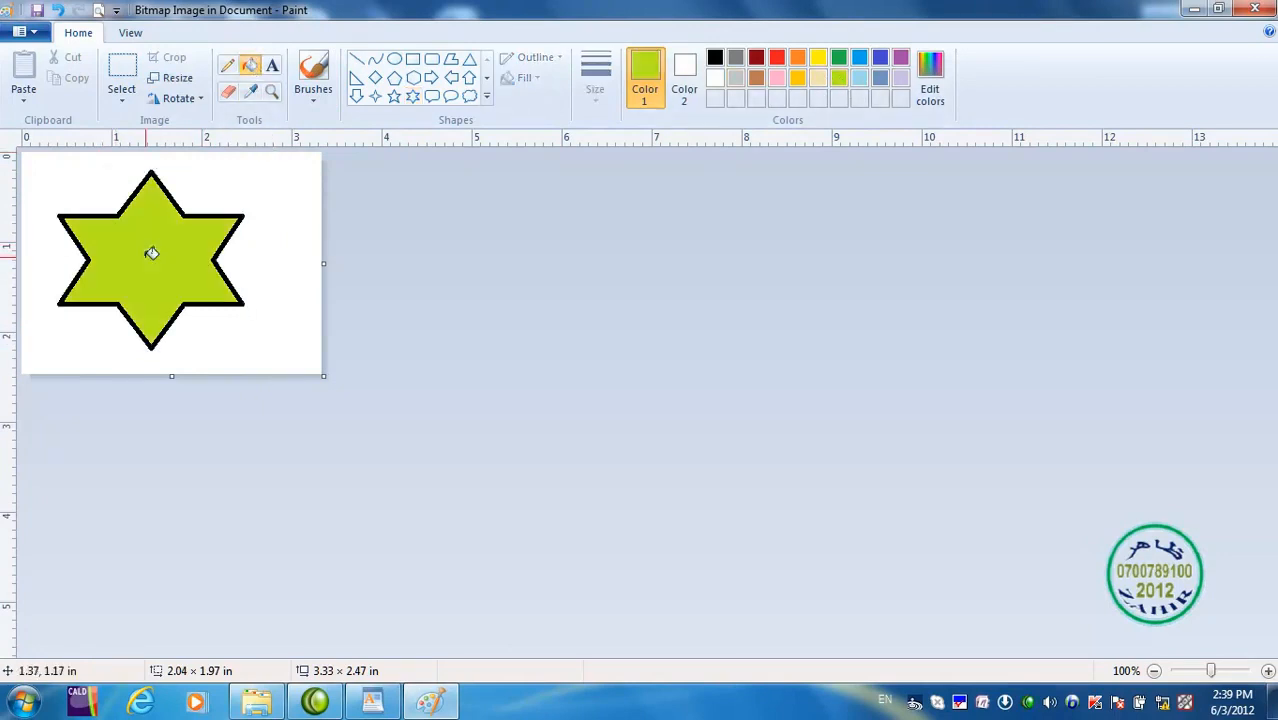
Draw a black four-point star about 0.66 × 0.55 in at the centre of the lime star
{"action": "left_click", "coordinate": [375, 96]}
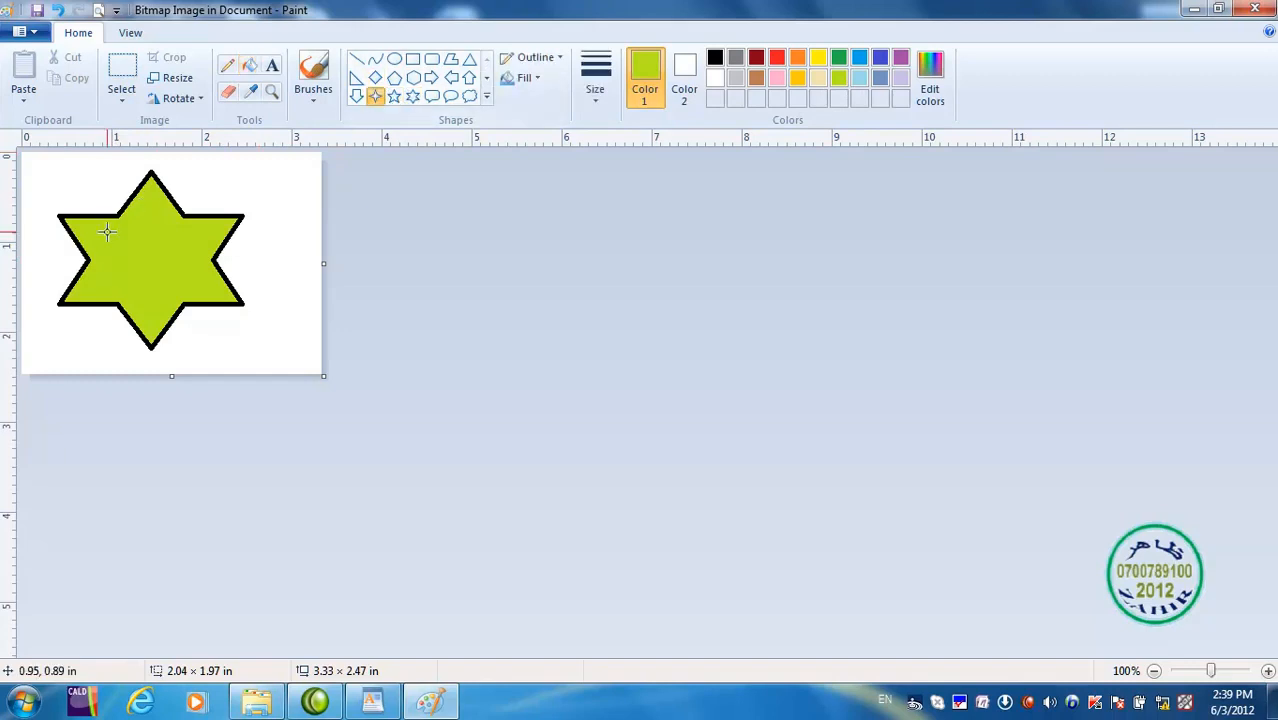
{"action": "left_click_drag", "start_coordinate": [114, 240], "coordinate": [174, 271]}
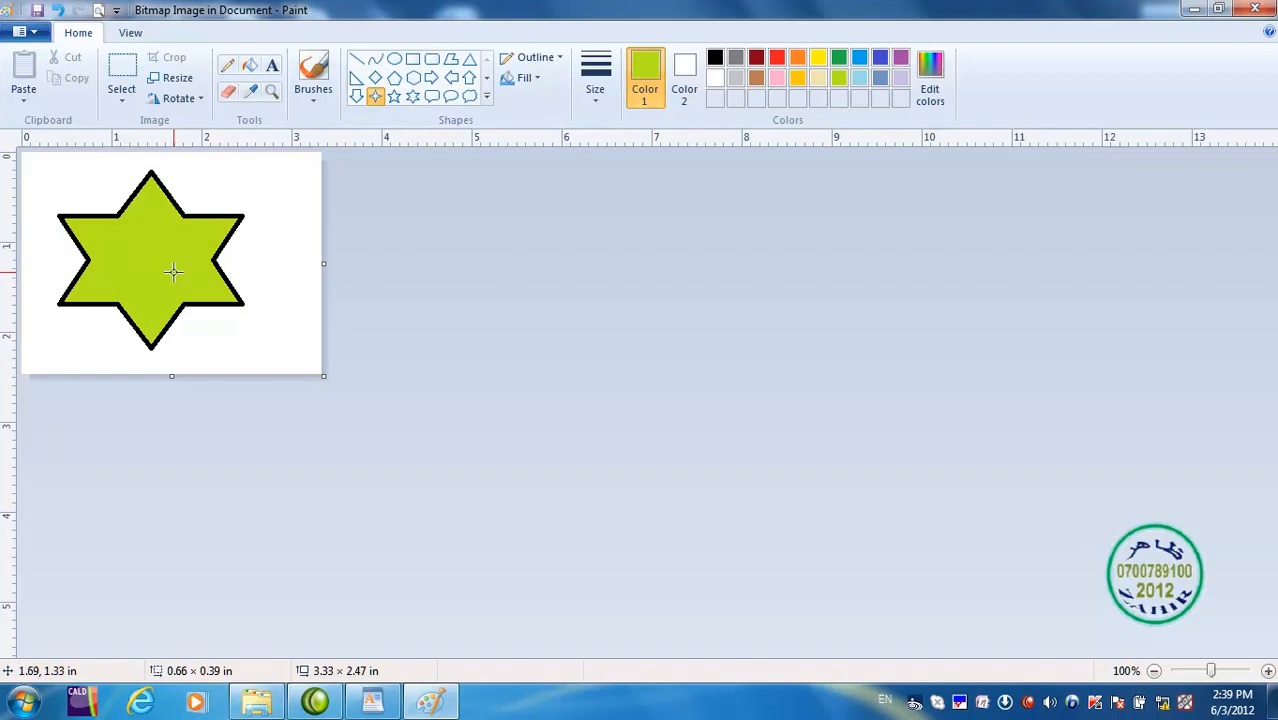
{"action": "left_click", "coordinate": [715, 59]}
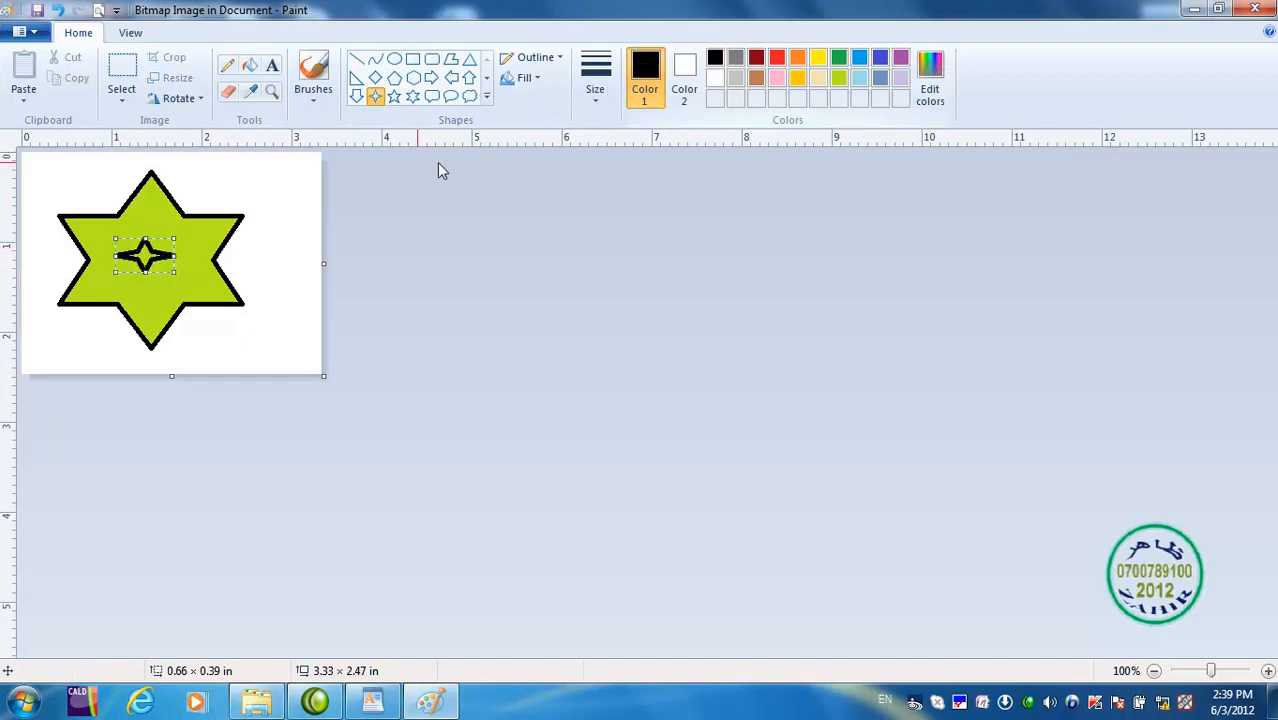
{"action": "left_click_drag", "start_coordinate": [146, 269], "coordinate": [147, 288]}
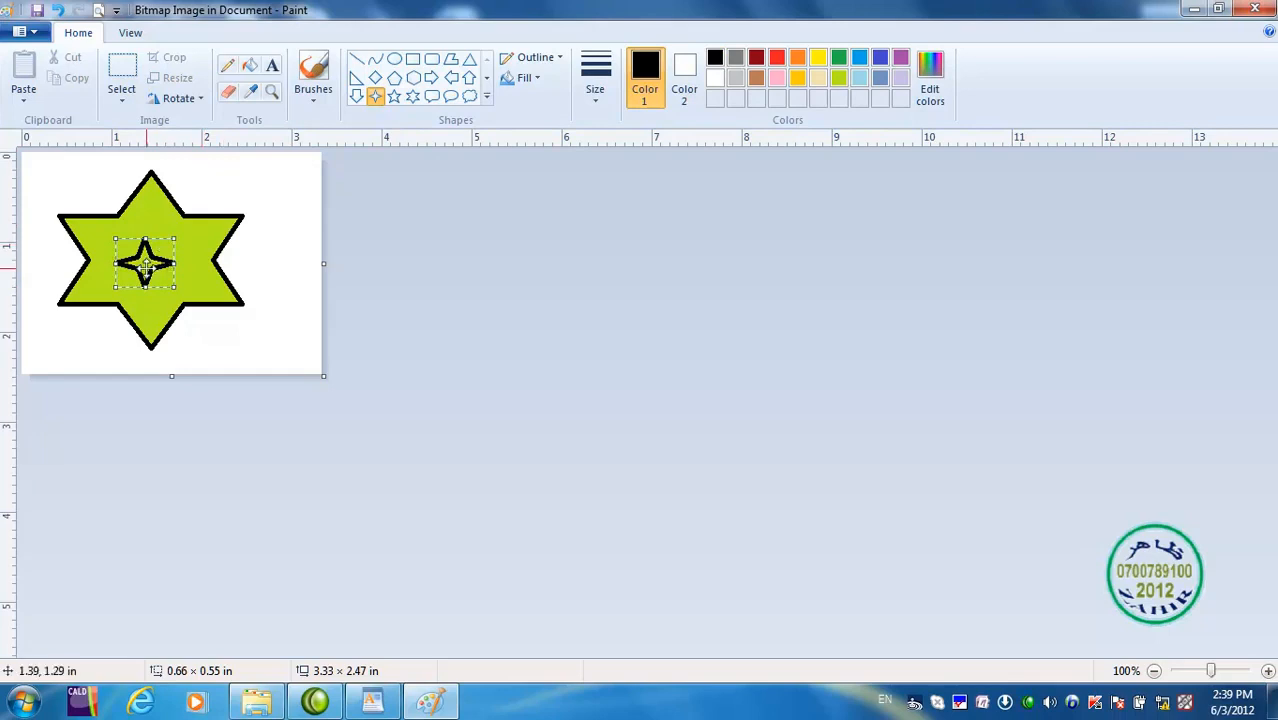
Fill the small four-point star with dark red and close Paint to return the drawing to the WordPad document
{"action": "left_click", "coordinate": [256, 74]}
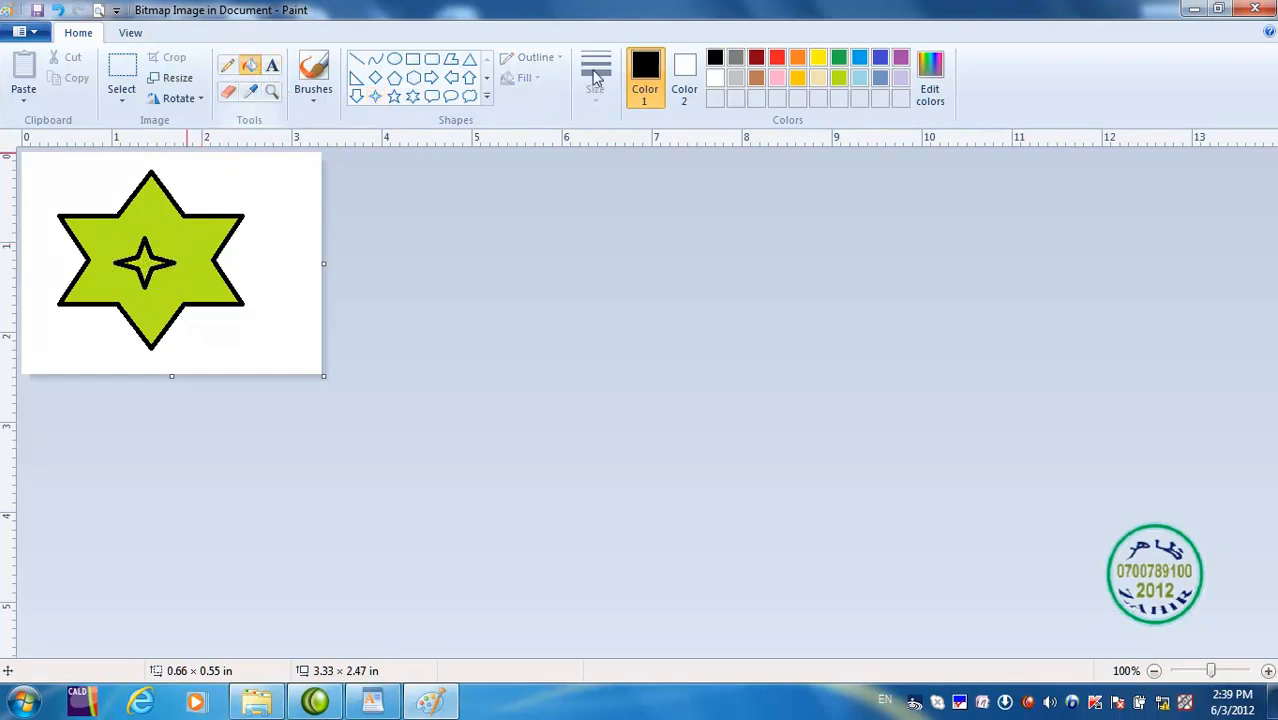
{"action": "left_click", "coordinate": [777, 57]}
{"action": "left_click", "coordinate": [756, 59]}
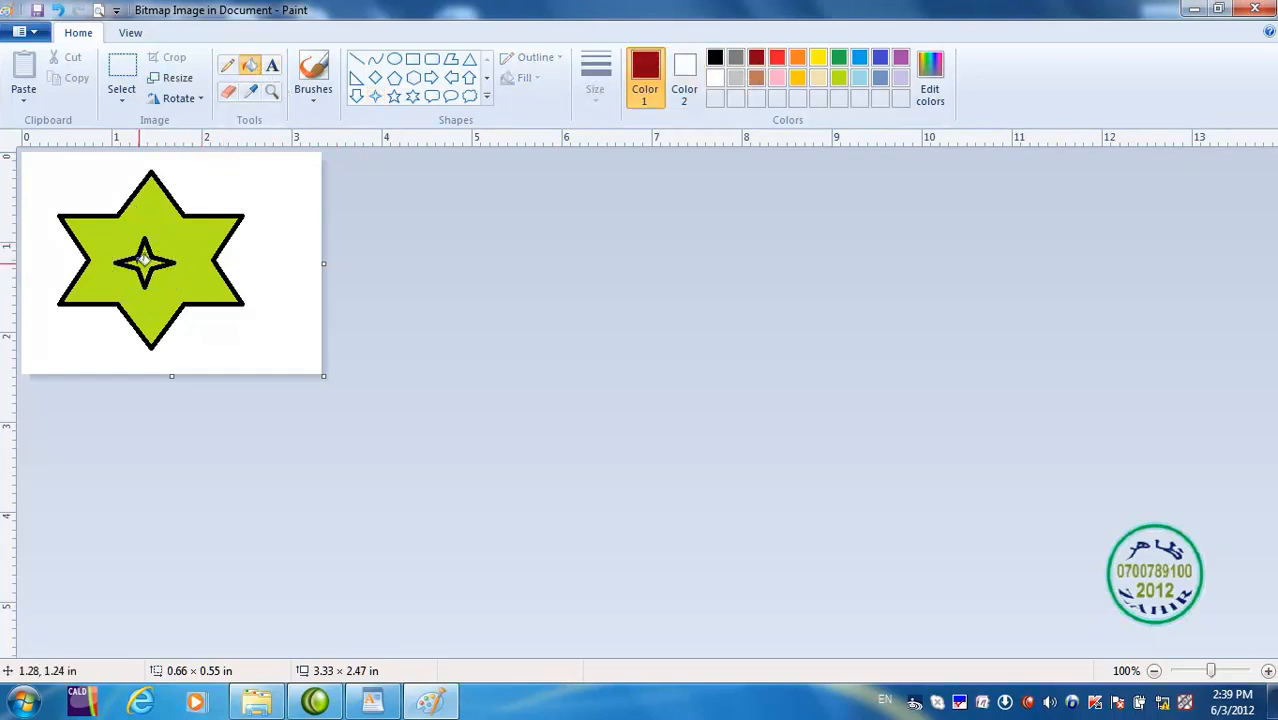
{"action": "left_click", "coordinate": [157, 265]}
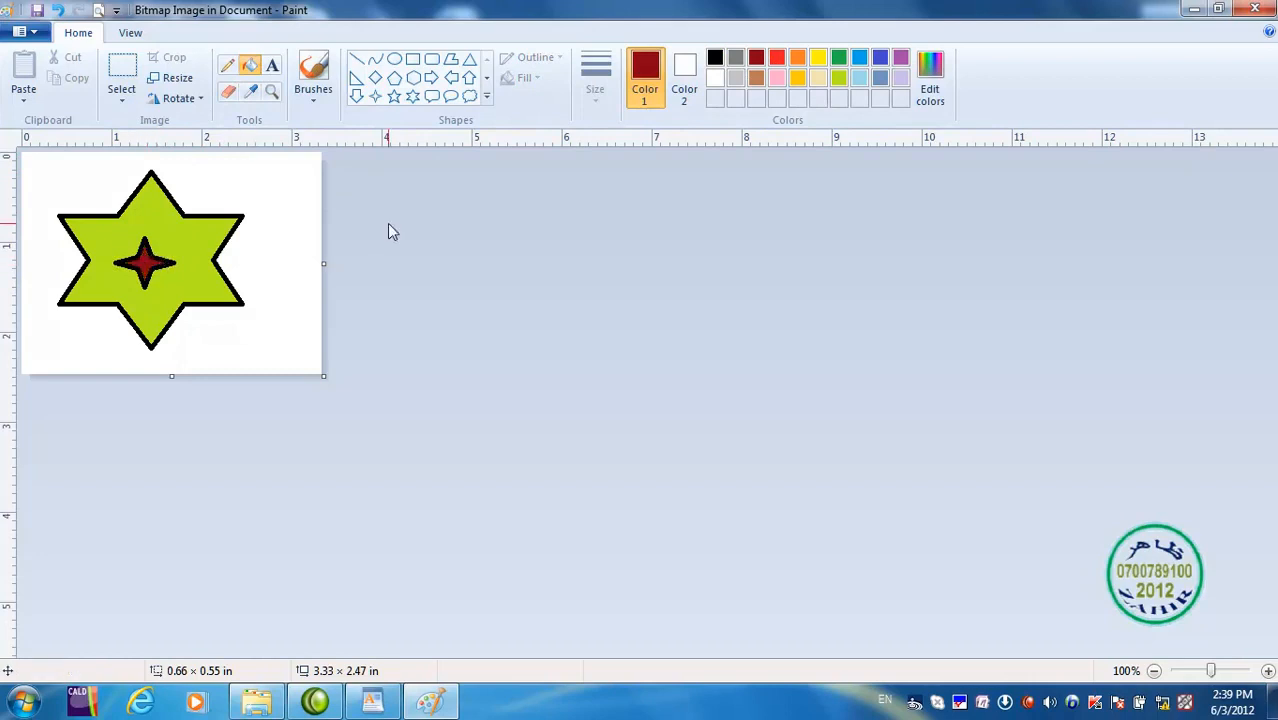
{"action": "left_click", "coordinate": [1258, 10]}
Deselect the inserted star drawing and start a new line after it
{"action": "left_click", "coordinate": [676, 543]}
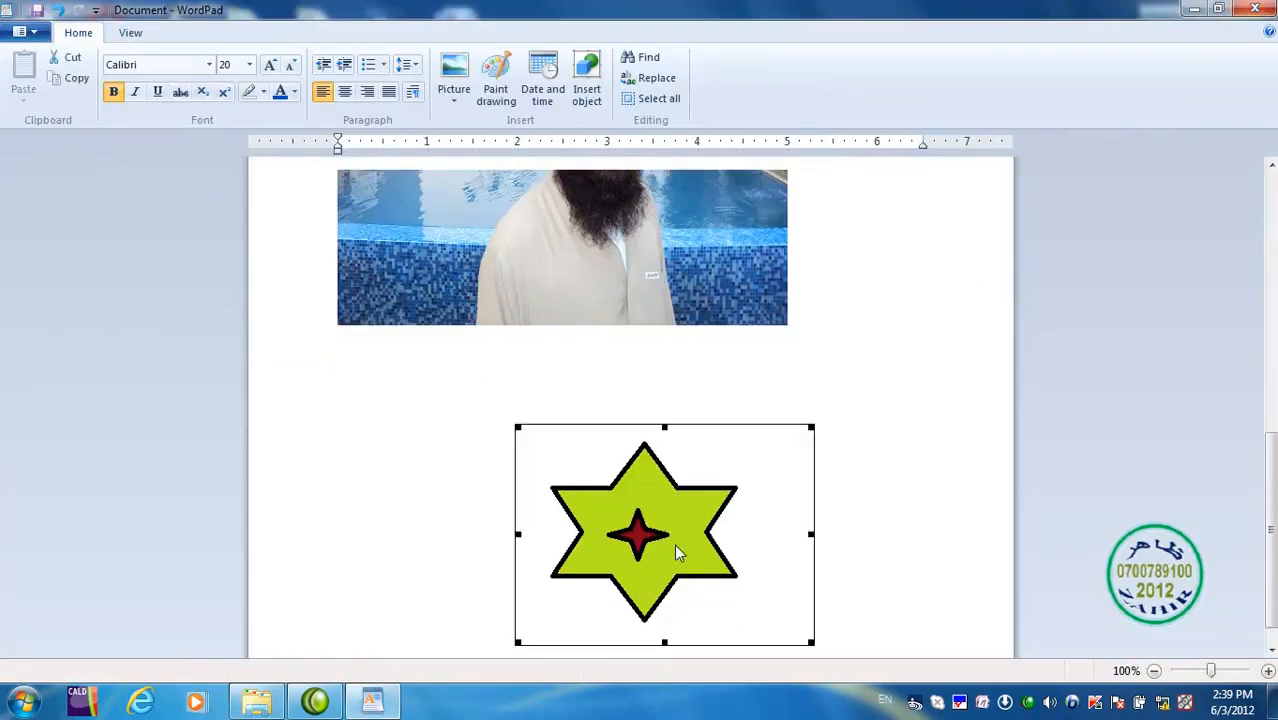
{"action": "scroll", "coordinate": [770, 482], "scroll_direction": "down", "scroll_amount": 3}
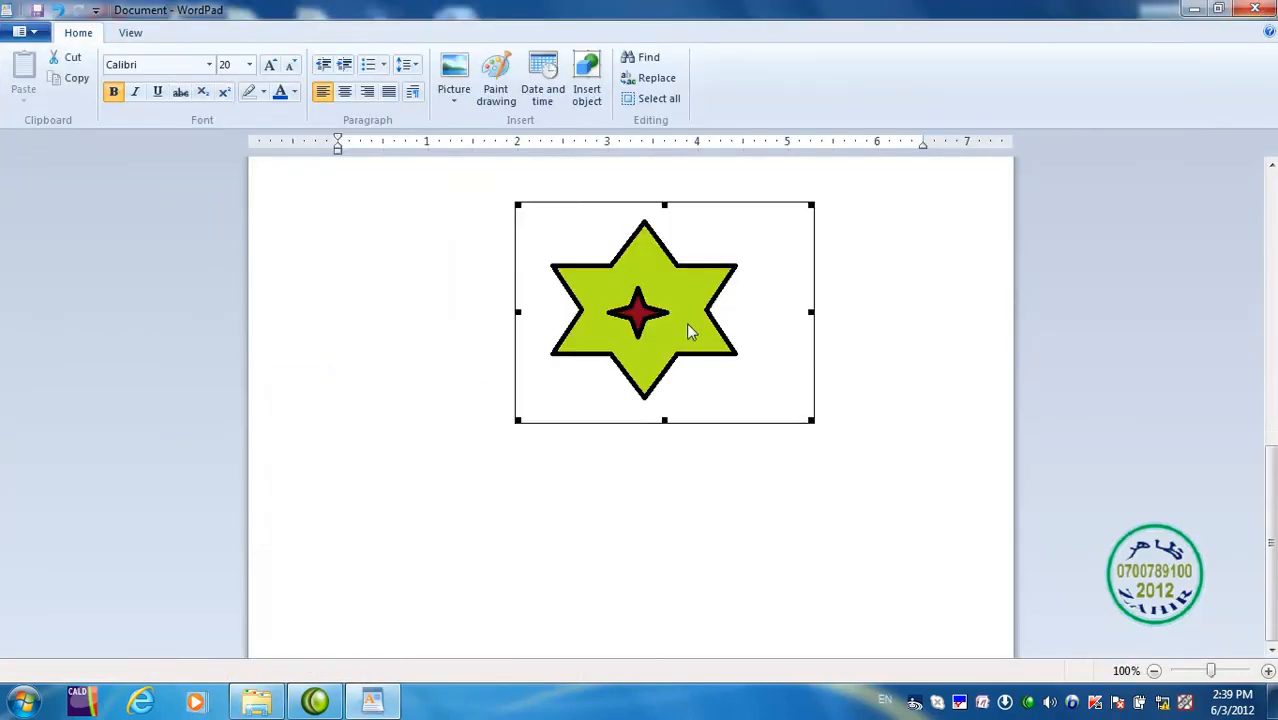
{"action": "scroll", "coordinate": [672, 350], "scroll_direction": "up", "scroll_amount": 3}
{"action": "left_click", "coordinate": [837, 598]}
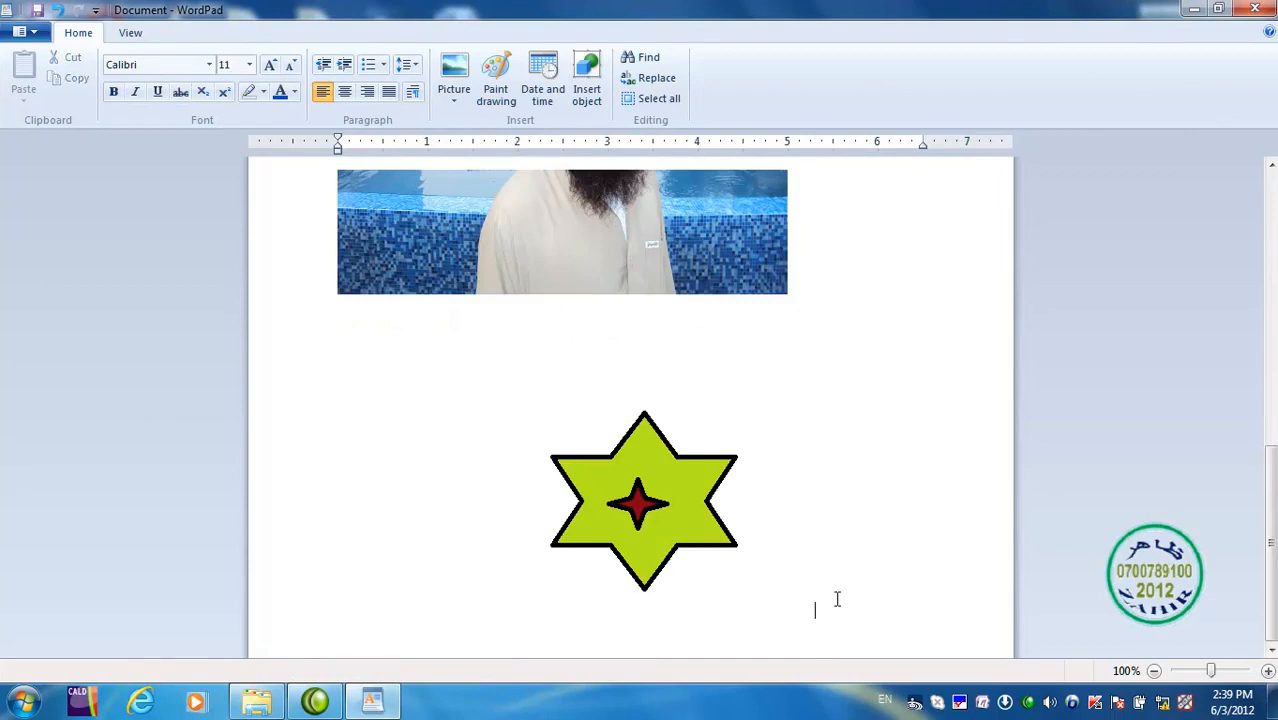
{"action": "key", "text": "Return"}
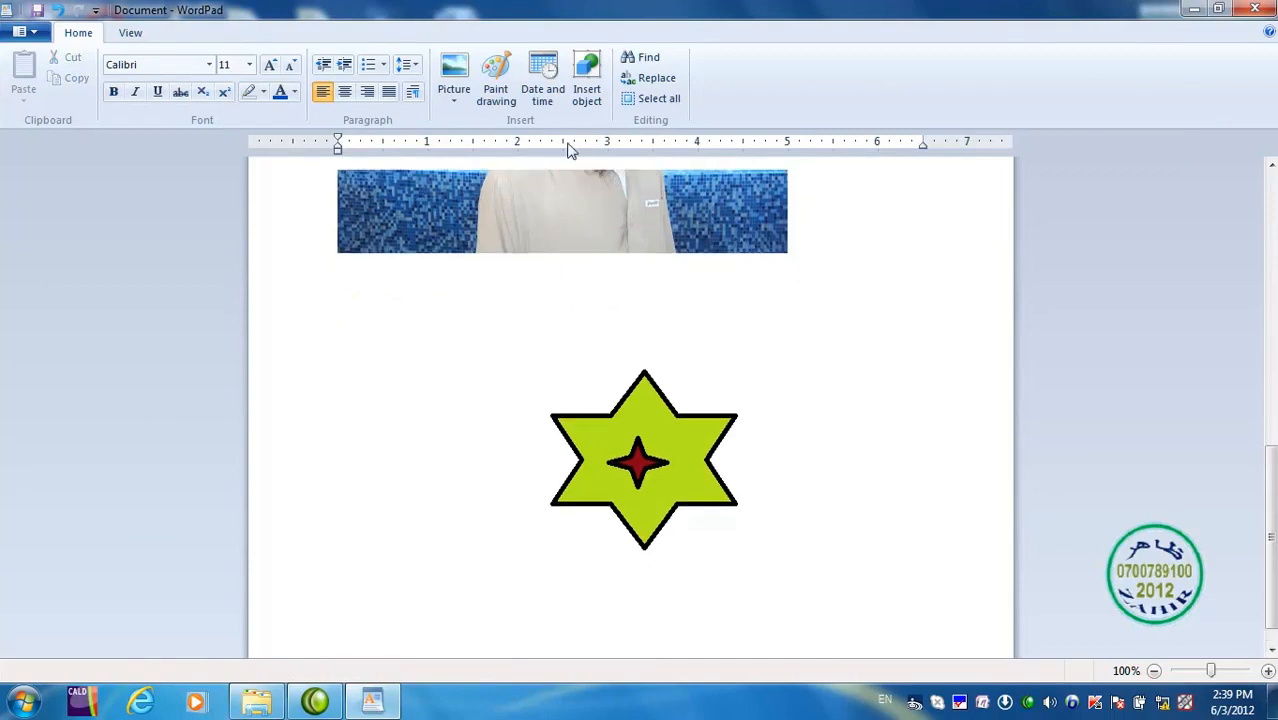
Reopen the star drawing in Paint, fill the small inner star with yellow, and return to the empty line below the drawing in WordPad
{"action": "left_click", "coordinate": [640, 450]}
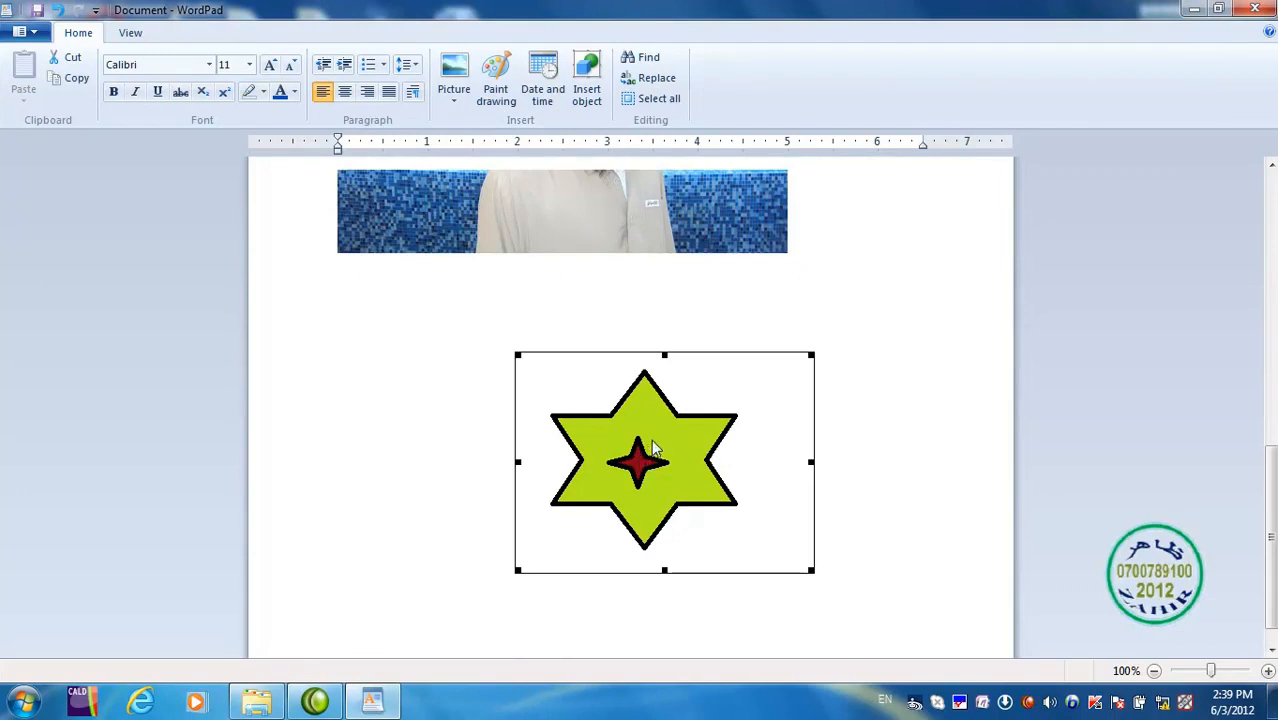
{"action": "double_click", "coordinate": [650, 448]}
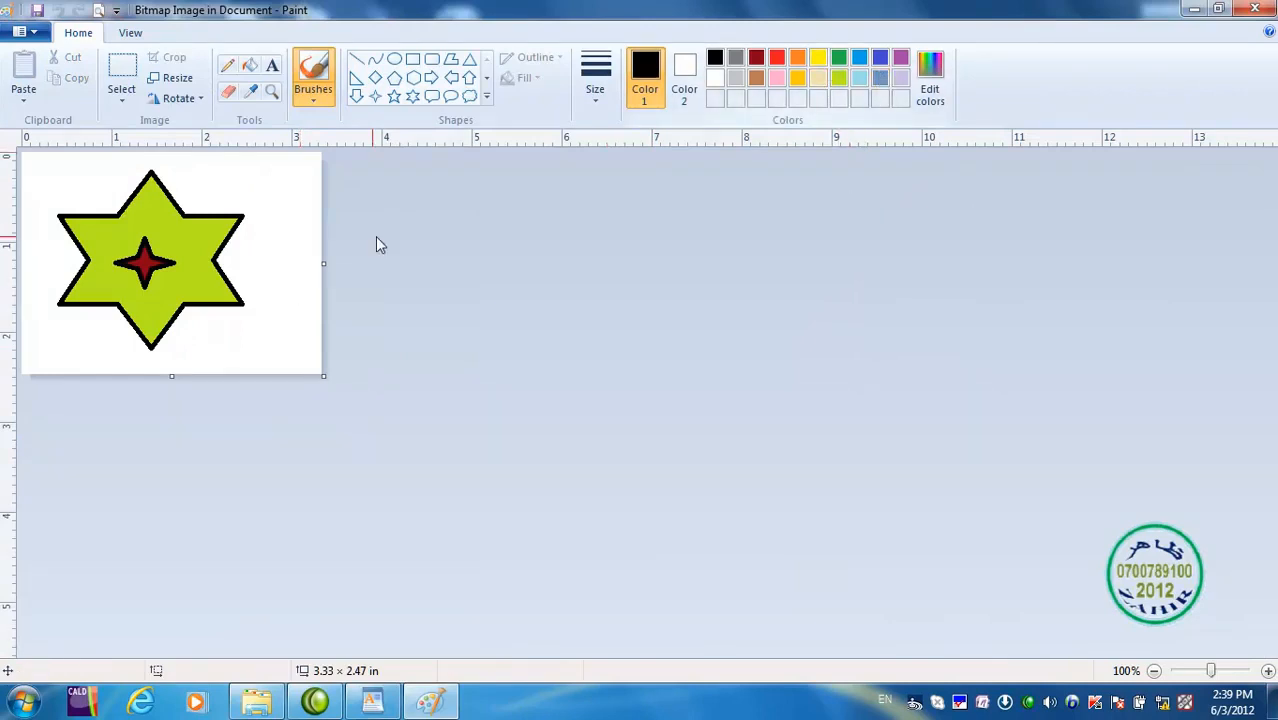
{"action": "left_click", "coordinate": [250, 67]}
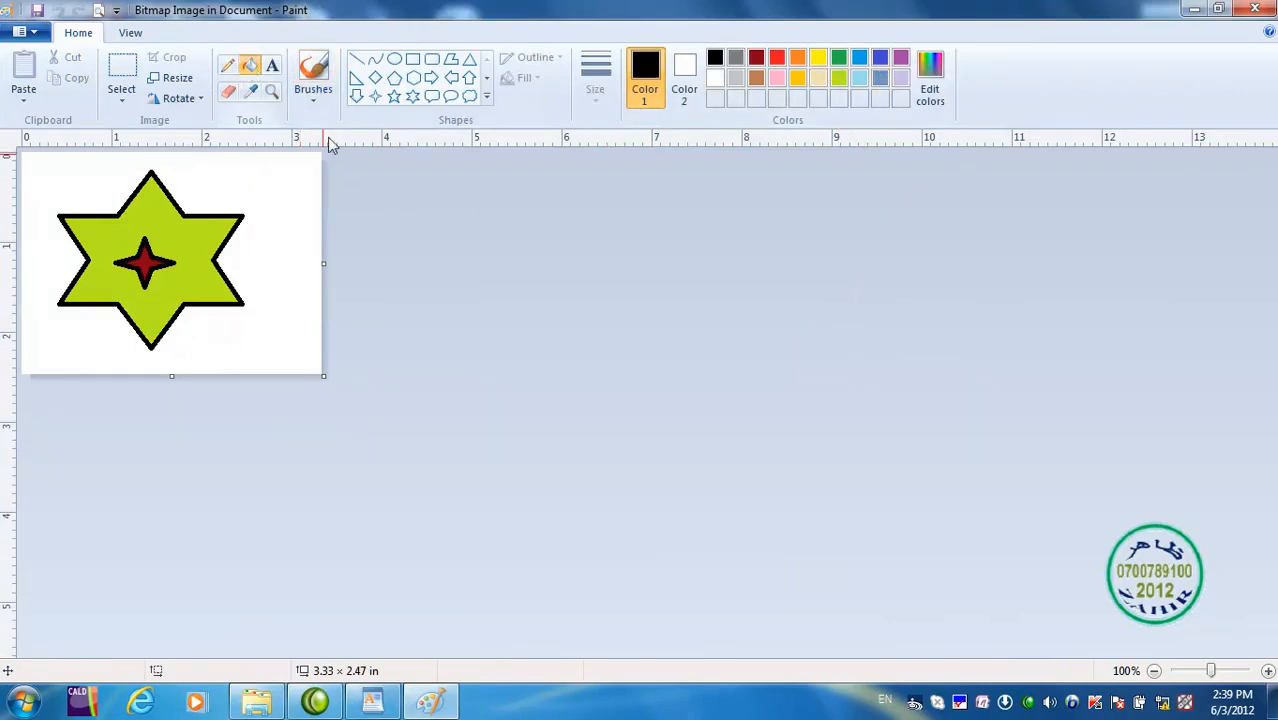
{"action": "left_click", "coordinate": [820, 62]}
{"action": "left_click", "coordinate": [150, 259]}
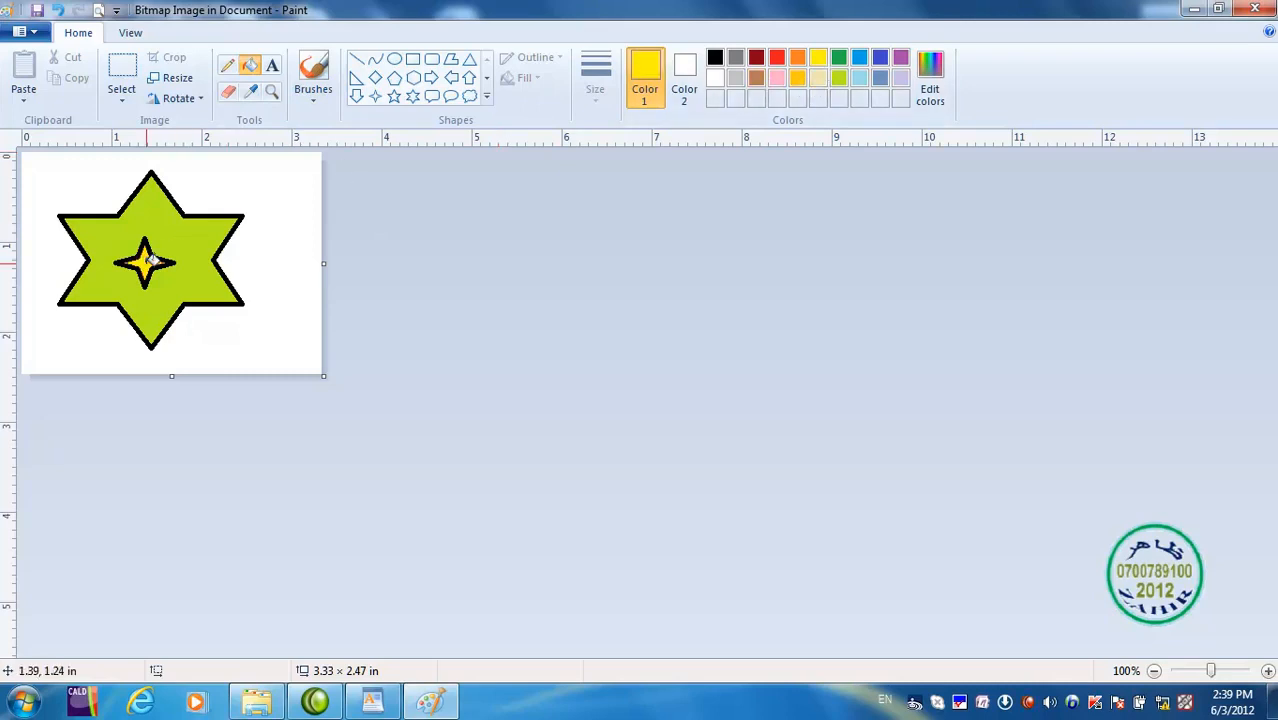
{"action": "left_click", "coordinate": [1256, 9]}
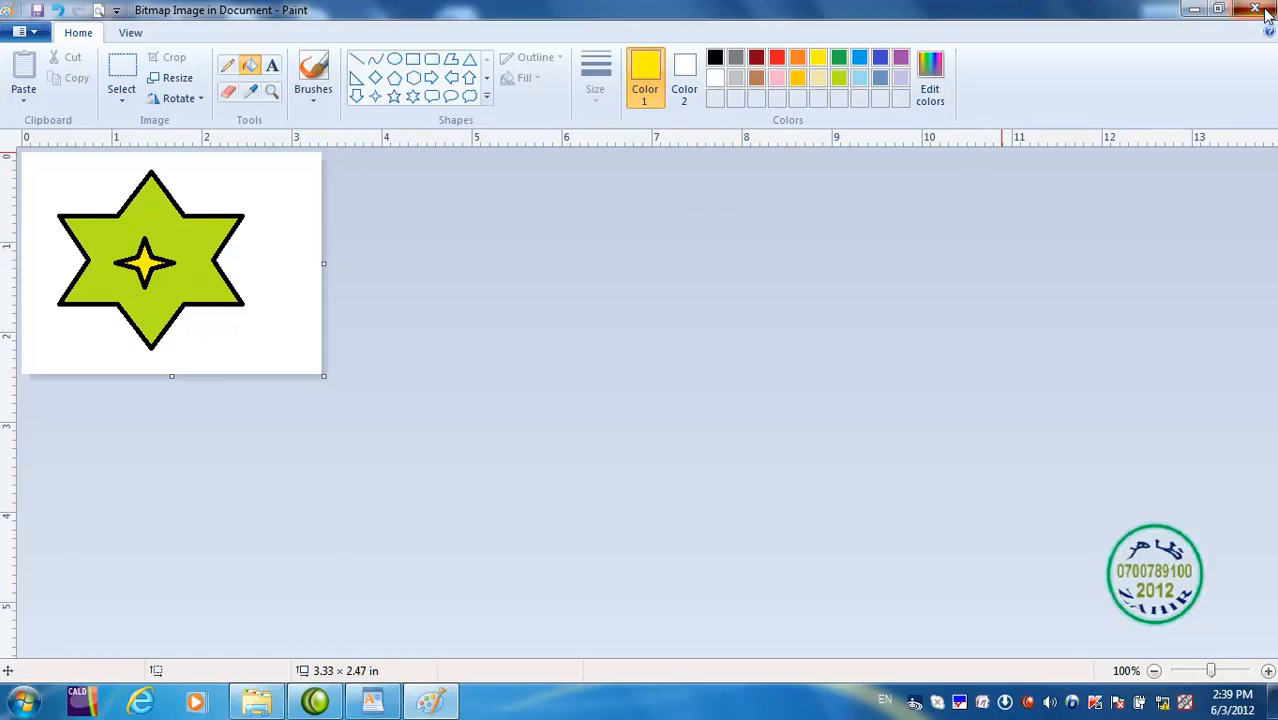
{"action": "left_click", "coordinate": [649, 596]}
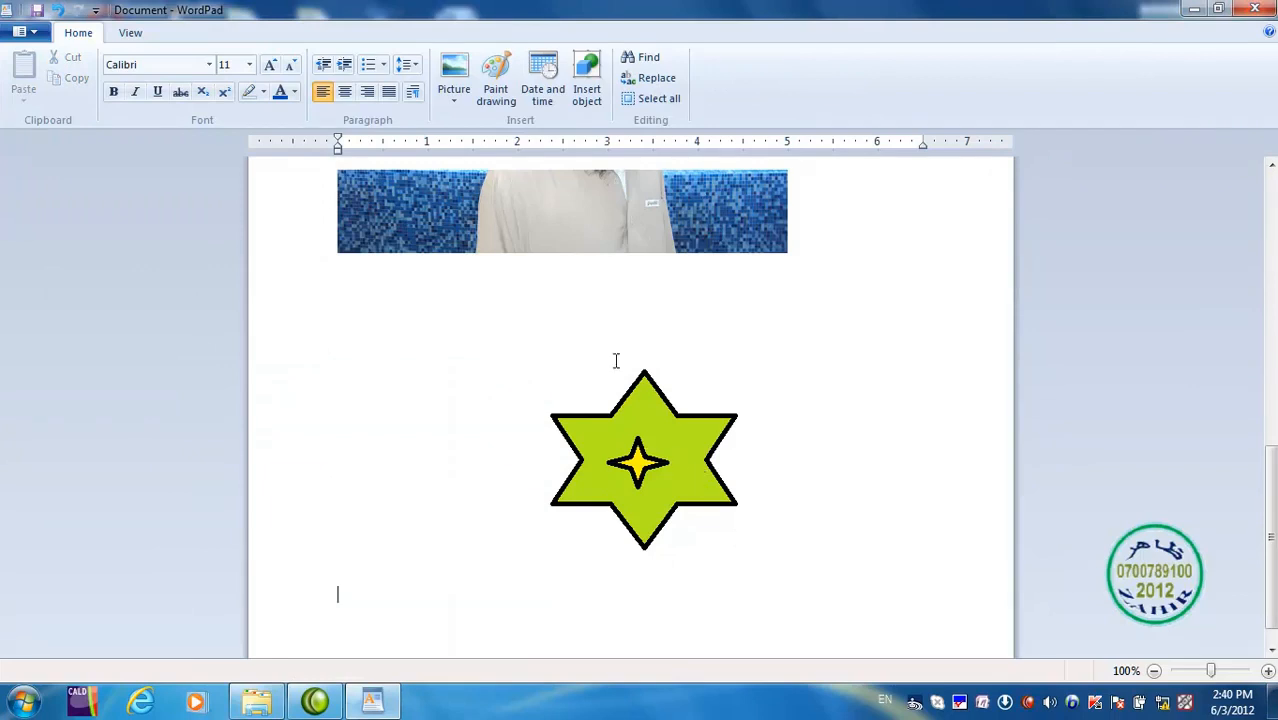
Insert the current date in the 6/3/12 format below the drawing and start a new line
{"action": "left_click", "coordinate": [548, 96]}
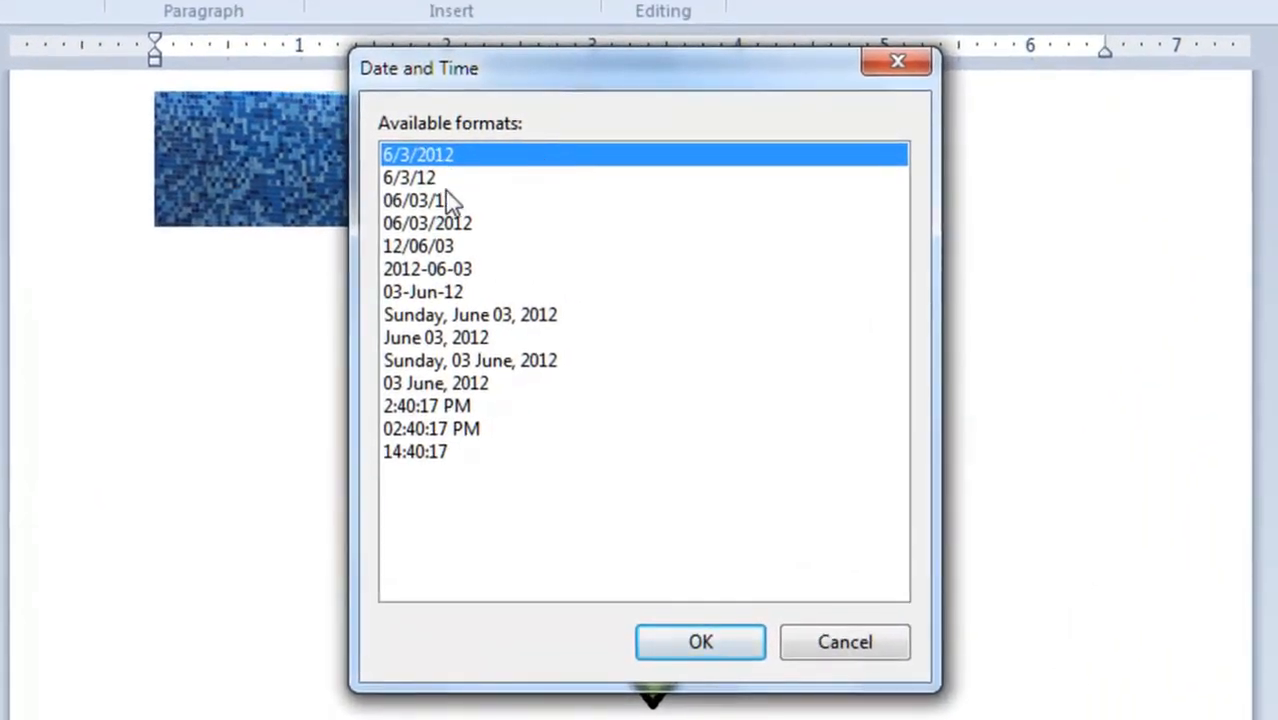
{"action": "left_click", "coordinate": [408, 180]}
{"action": "left_click", "coordinate": [418, 205]}
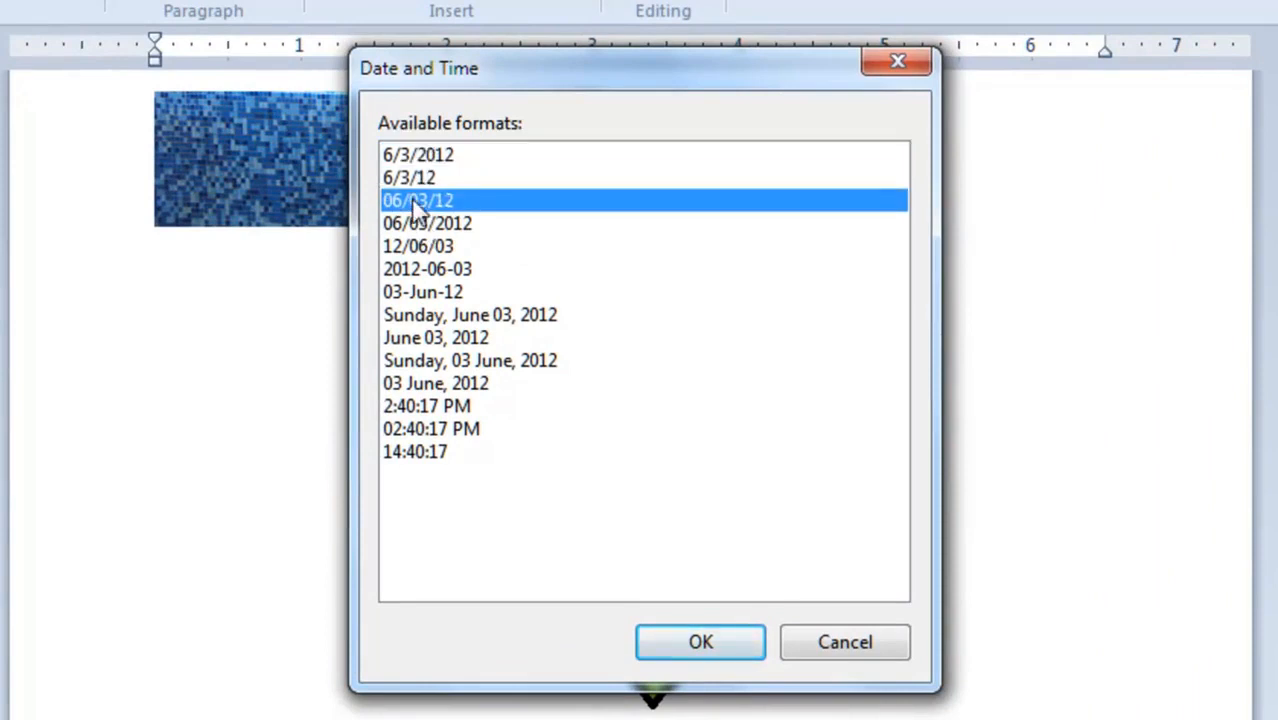
{"action": "left_click", "coordinate": [424, 230]}
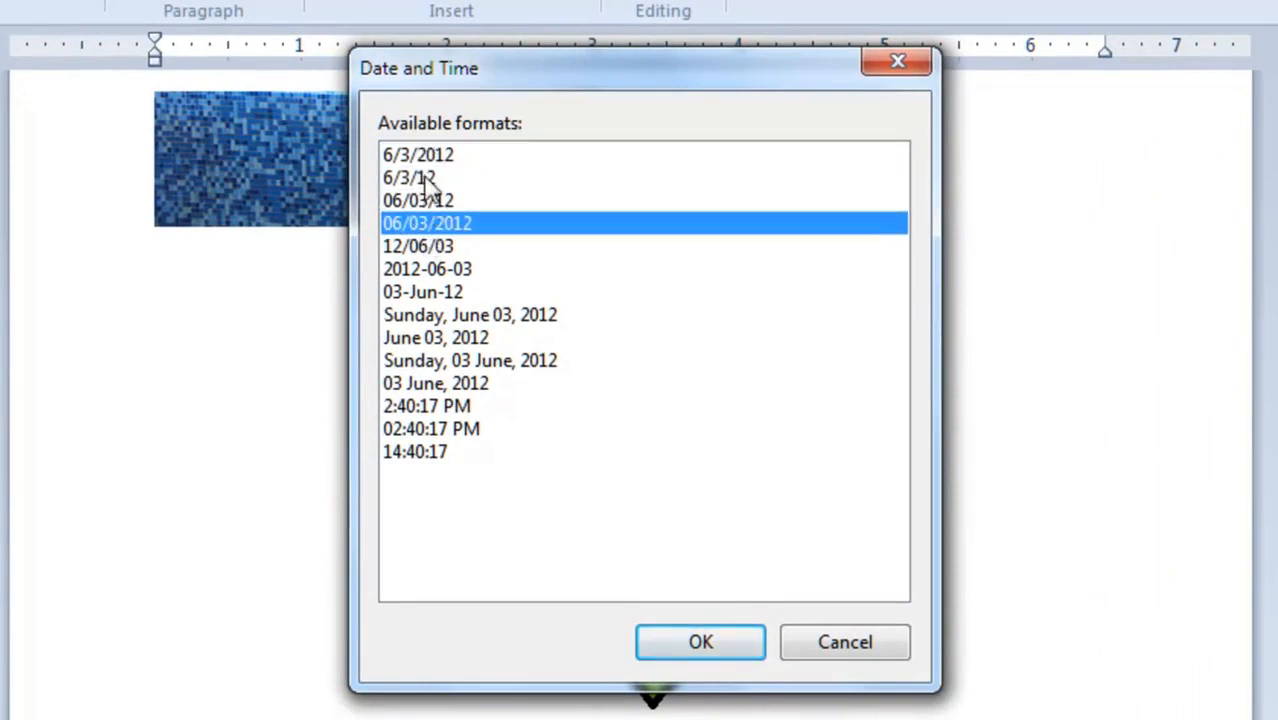
{"action": "left_click", "coordinate": [424, 180]}
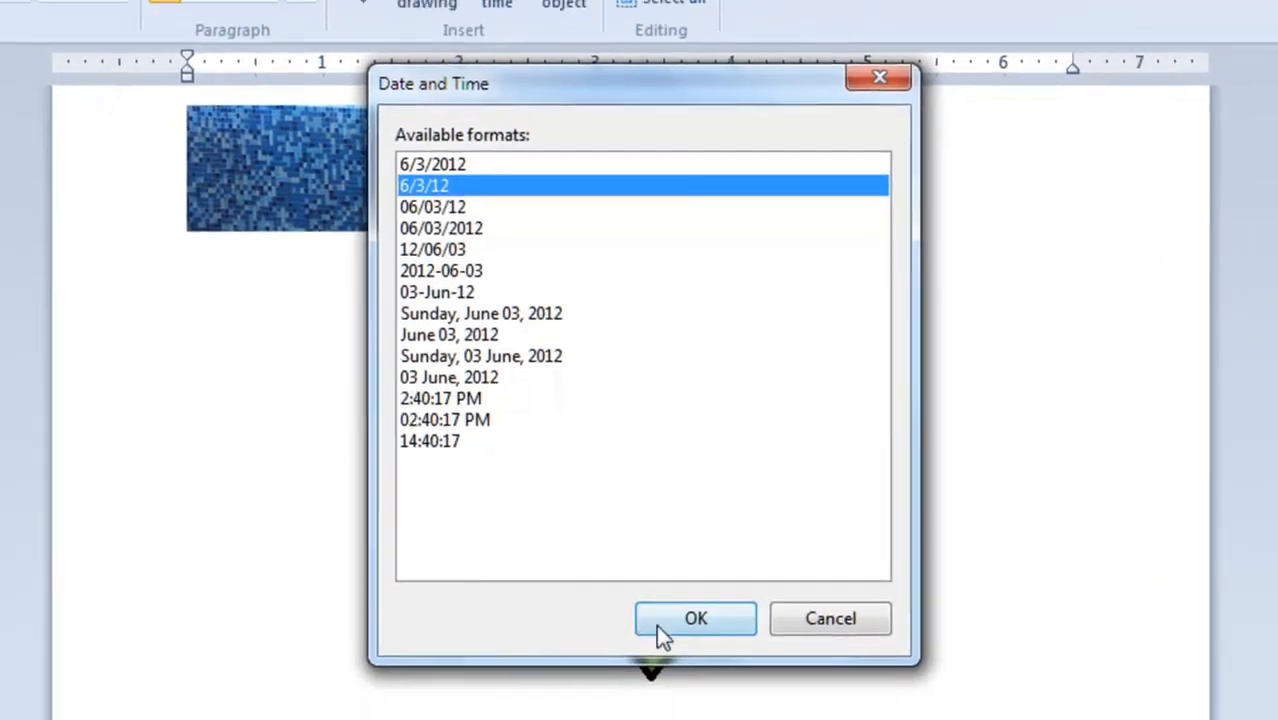
{"action": "left_click", "coordinate": [657, 620]}
{"action": "key", "text": "Return"}
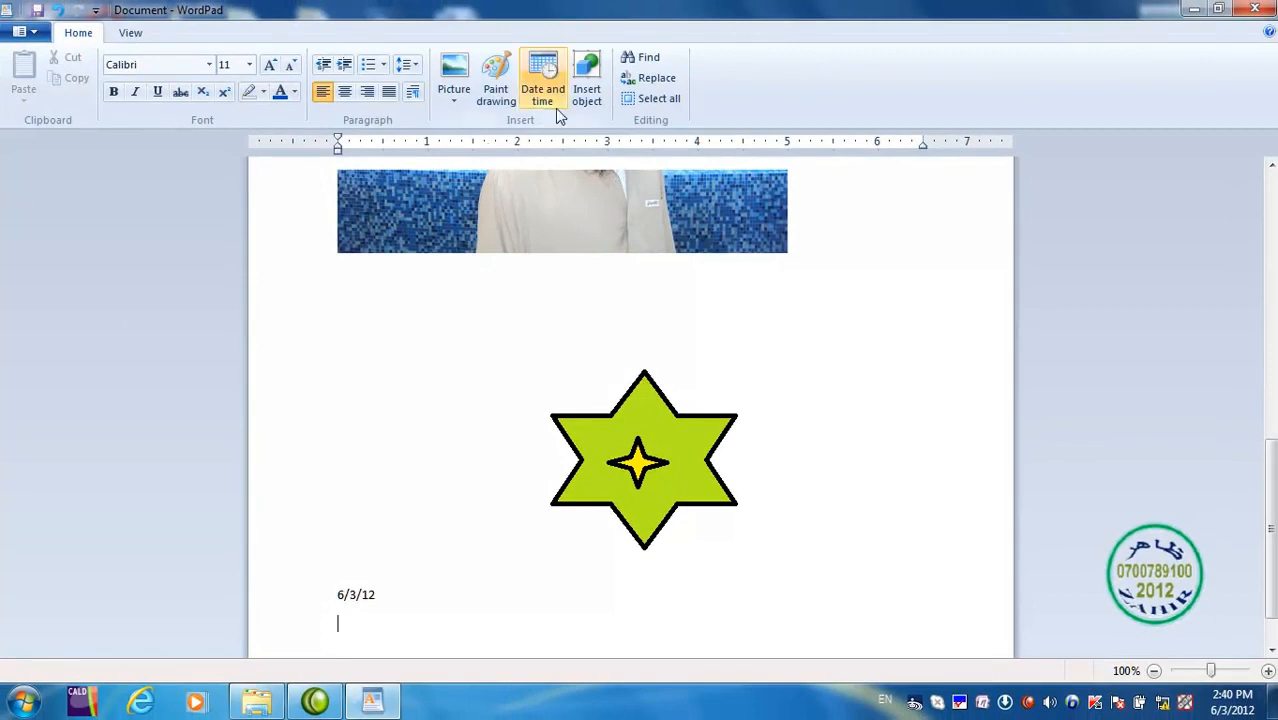
Insert the date in the long format "Sunday, June 03, 2012" and start a new line
{"action": "left_click", "coordinate": [558, 112]}
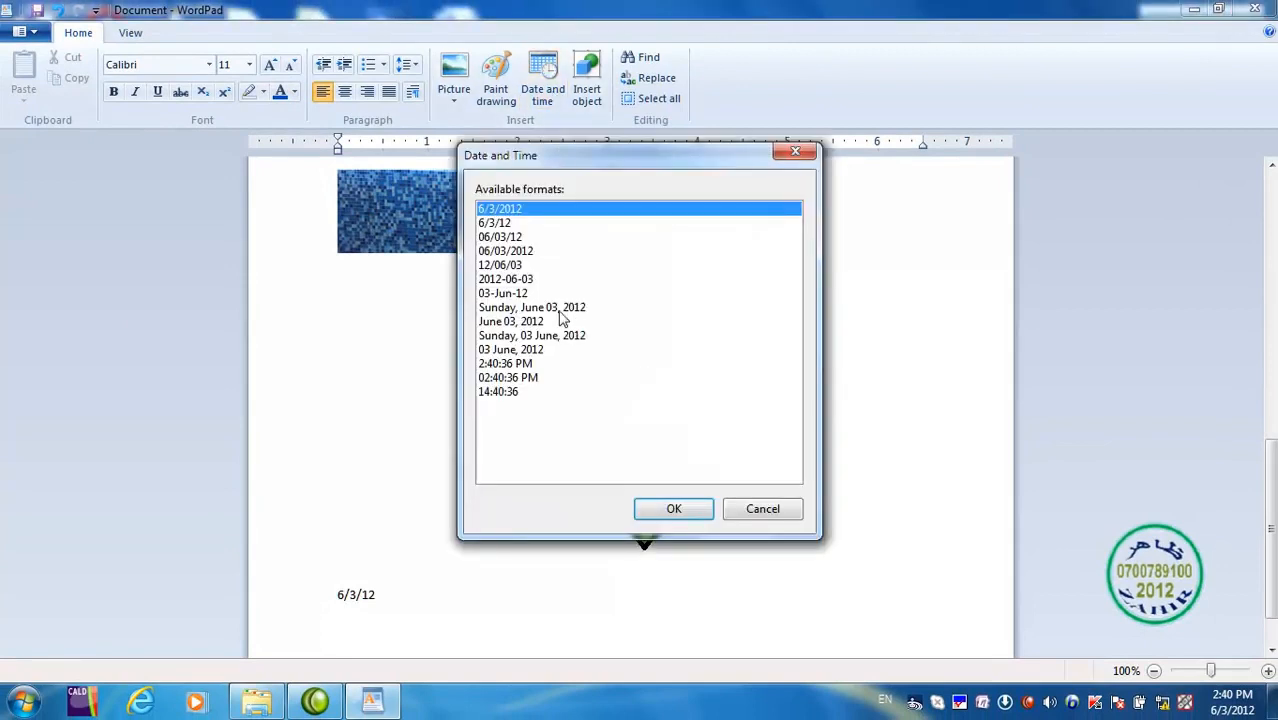
{"action": "left_click", "coordinate": [559, 310]}
{"action": "left_click", "coordinate": [650, 511]}
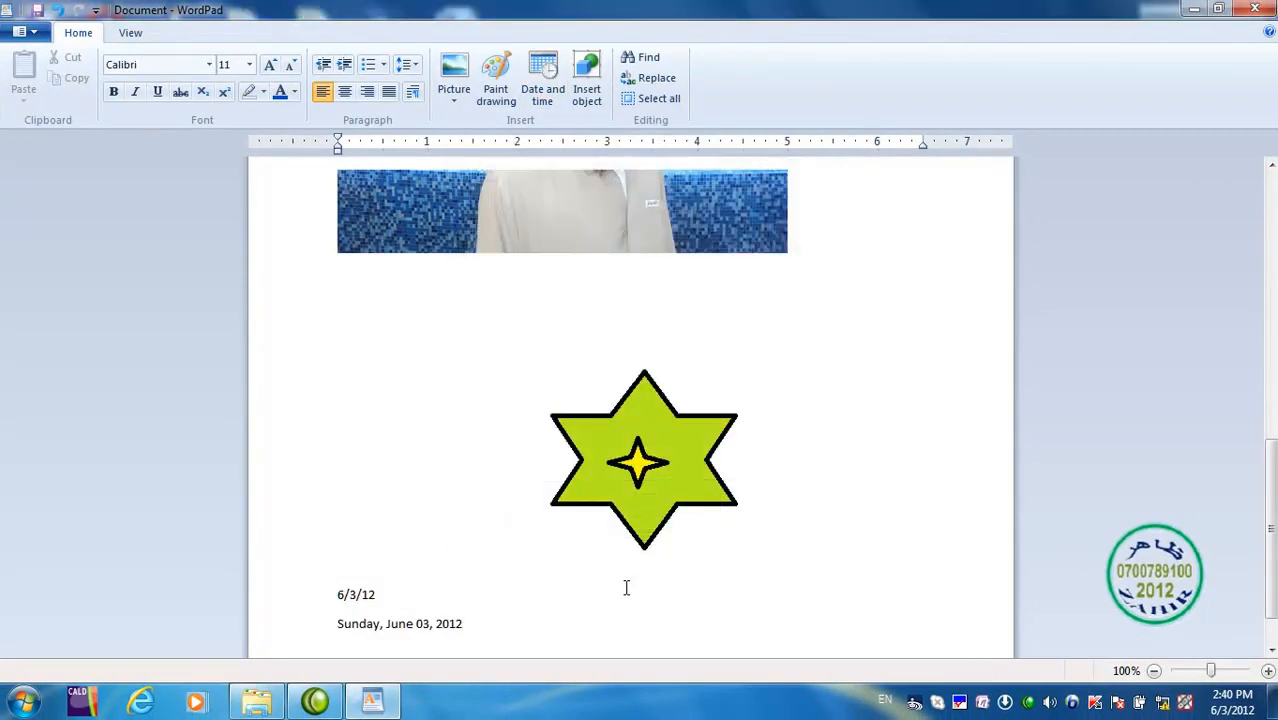
{"action": "key", "text": "Return"}
Insert the current time in the two-digit-hour format 02:40:40 PM and start a new line
{"action": "left_click", "coordinate": [540, 82]}
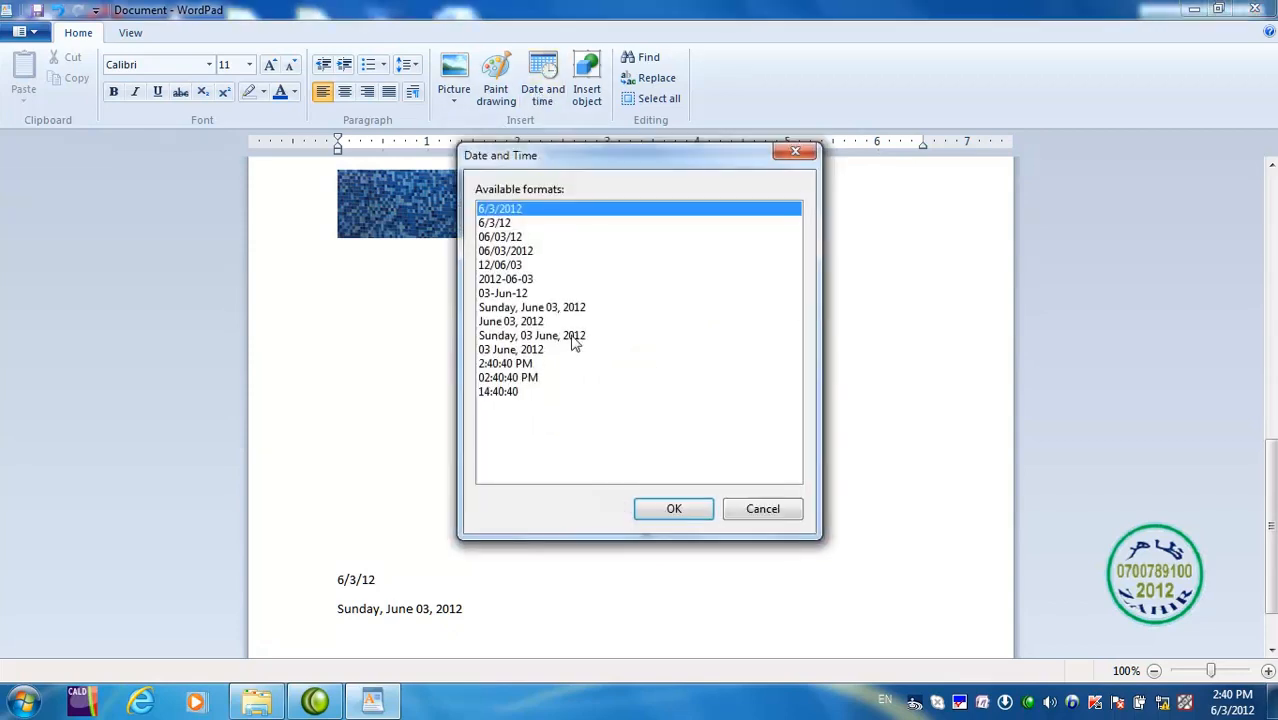
{"action": "left_click", "coordinate": [515, 378]}
{"action": "left_click", "coordinate": [682, 507]}
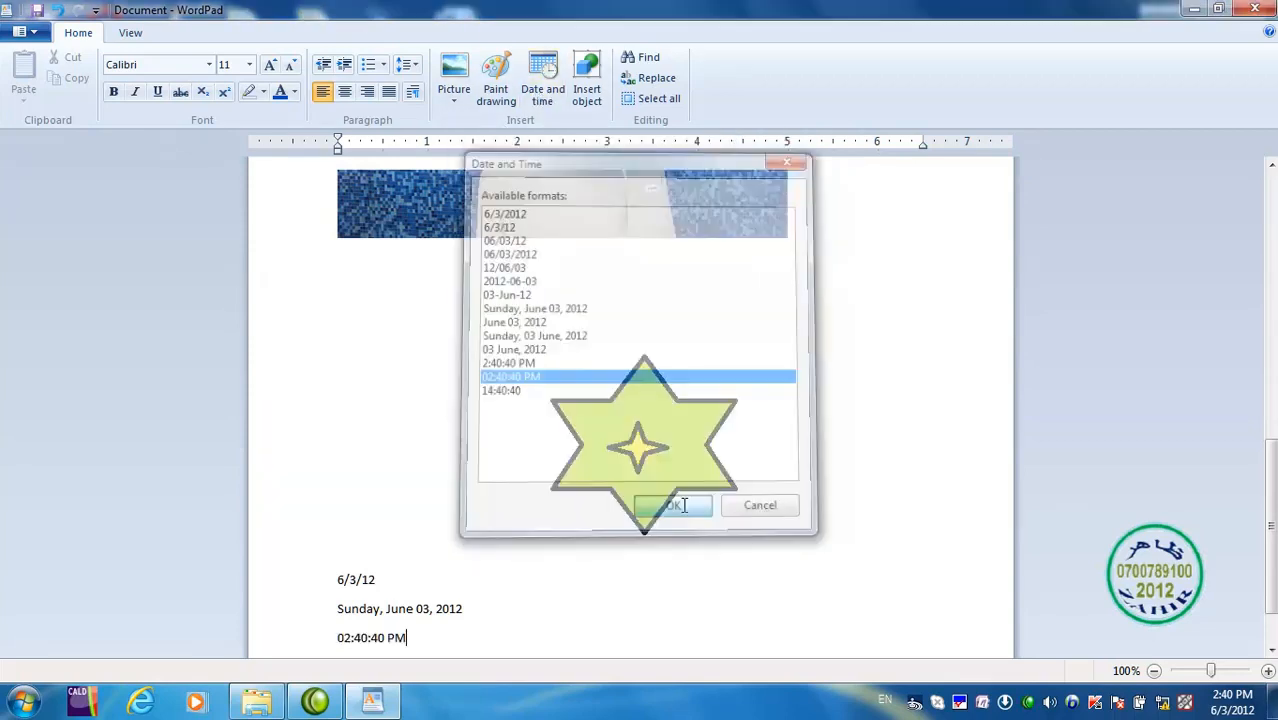
{"action": "key", "text": "Return"}
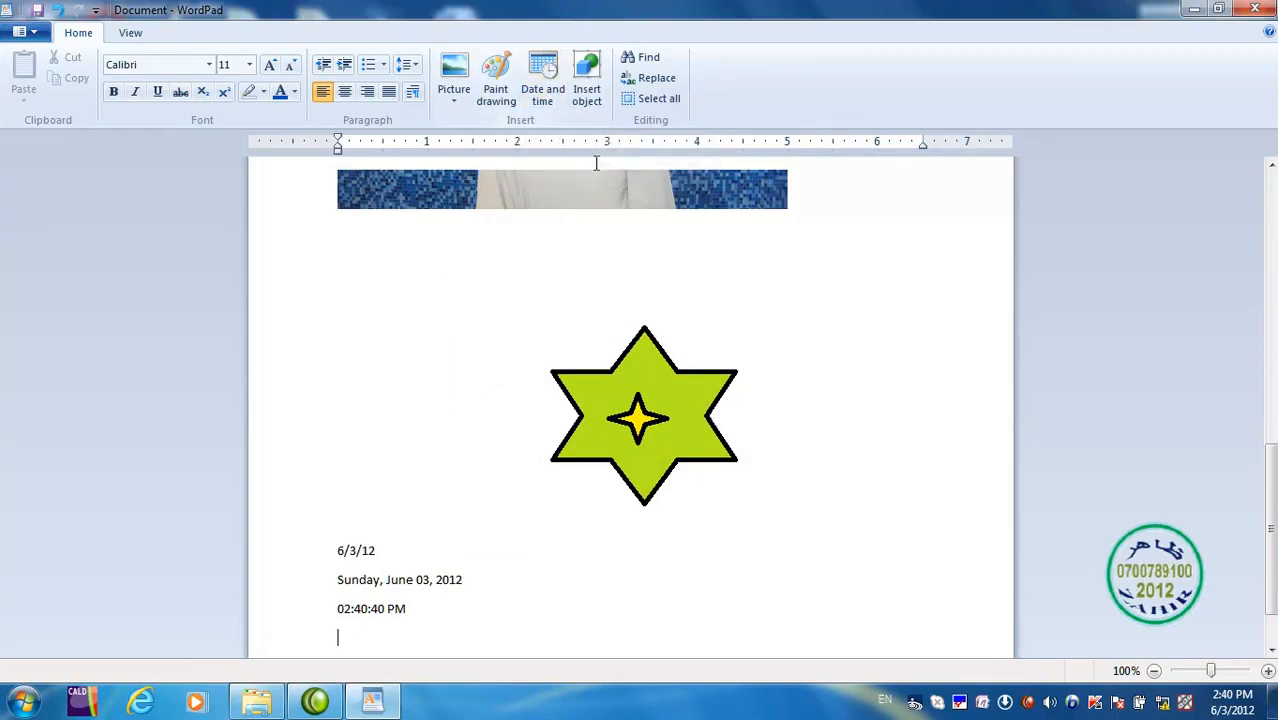
Open the object insertion options and look through the available object types
{"action": "left_click", "coordinate": [590, 104]}
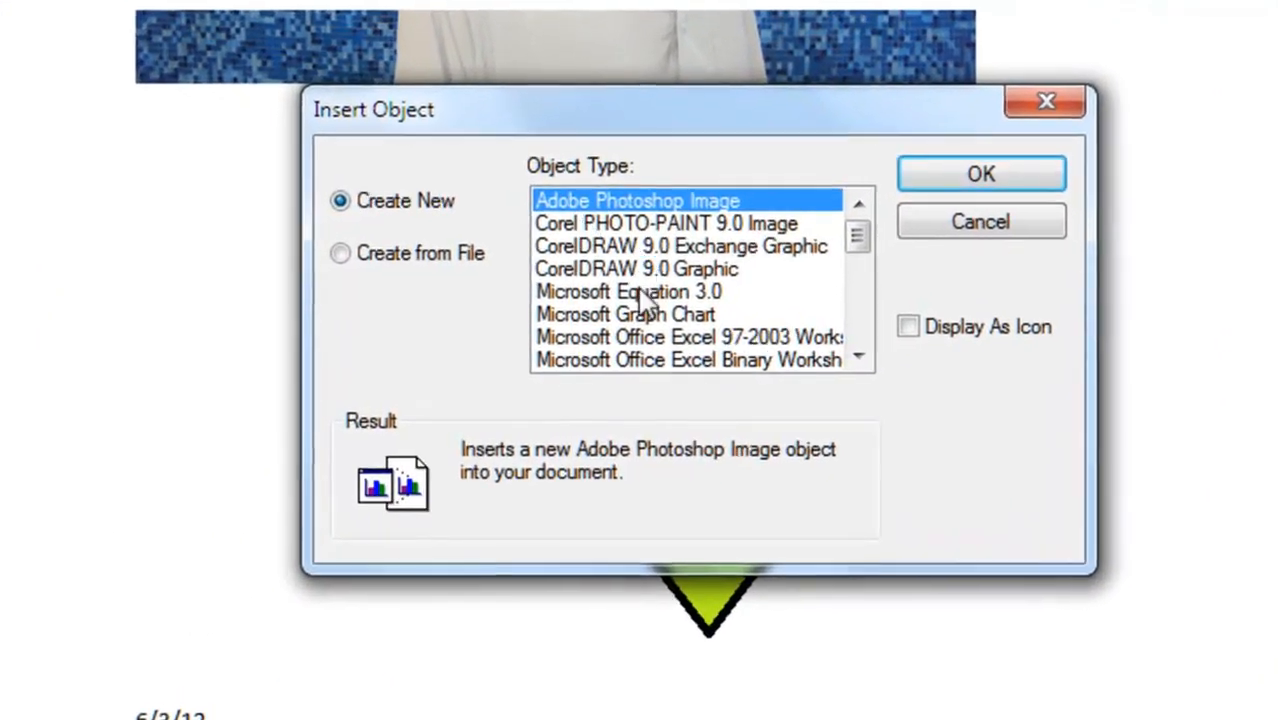
{"action": "left_click", "coordinate": [858, 356]}
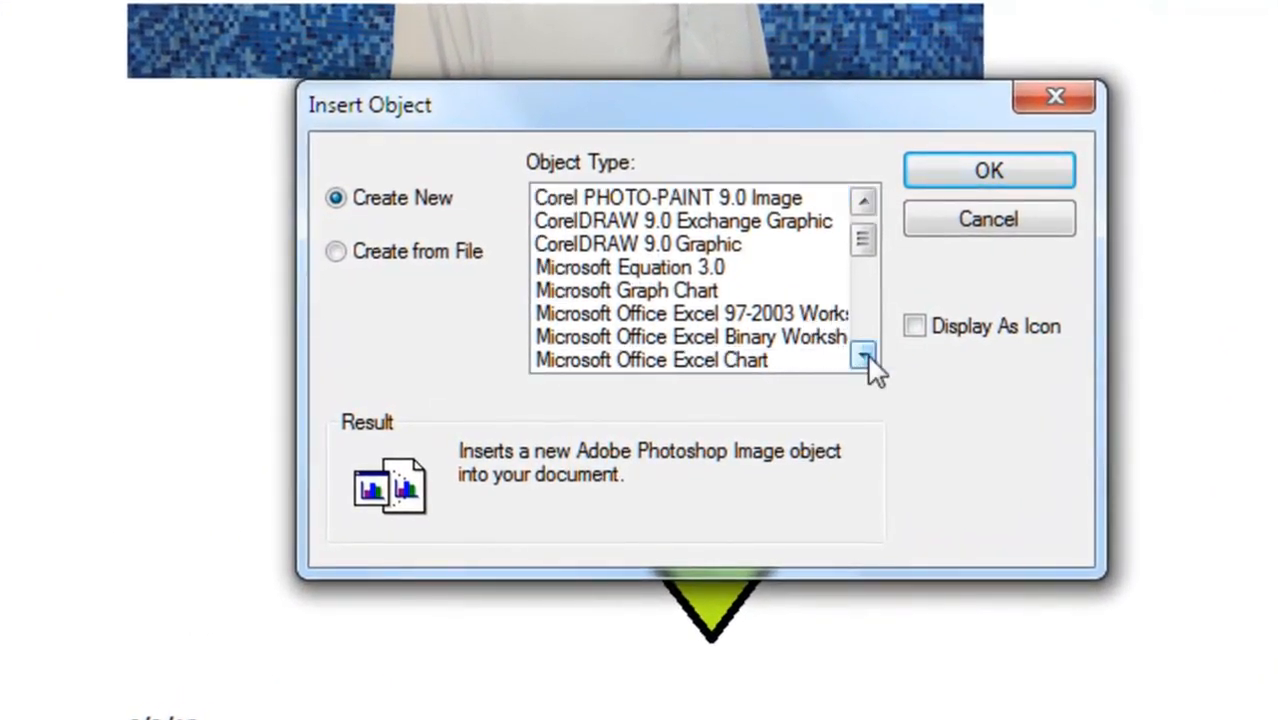
{"action": "left_click", "coordinate": [862, 357]}
{"action": "left_click", "coordinate": [862, 357]}
{"action": "left_click", "coordinate": [862, 357]}
{"action": "left_click", "coordinate": [862, 357]}
{"action": "left_click", "coordinate": [862, 357]}
{"action": "left_click", "coordinate": [862, 357]}
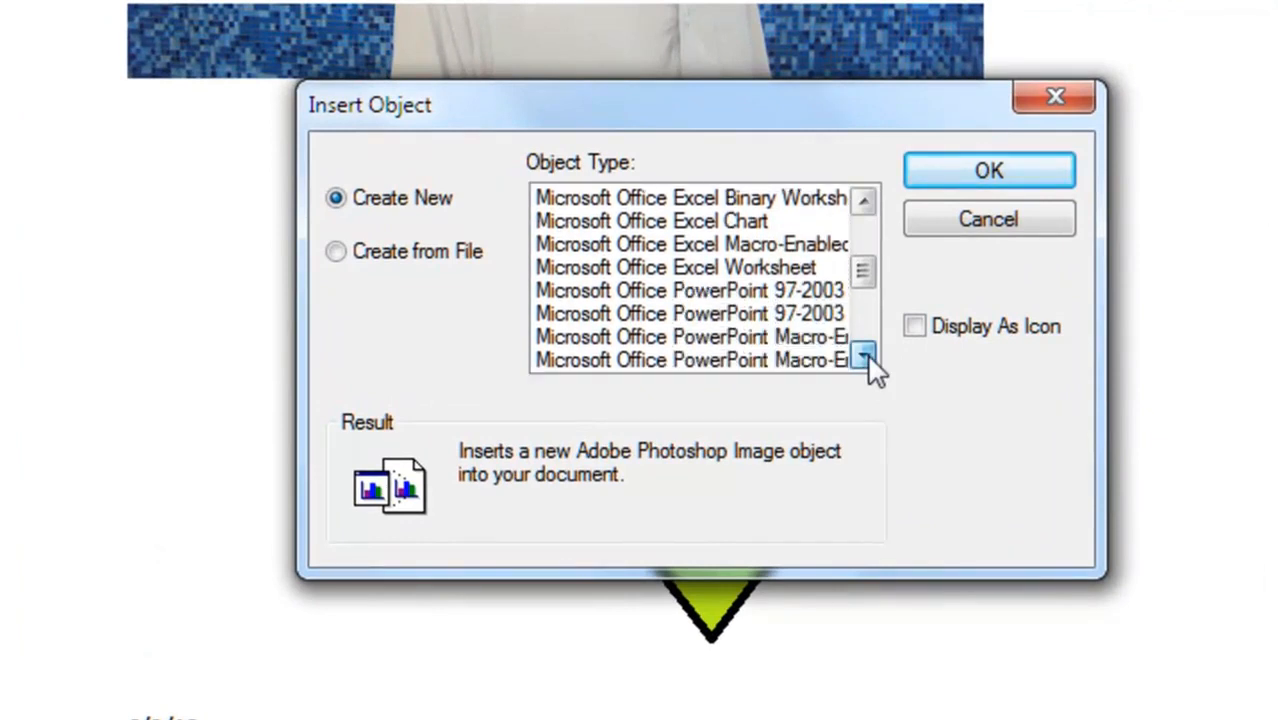
{"action": "left_click", "coordinate": [862, 357]}
{"action": "left_click", "coordinate": [862, 357]}
{"action": "left_click_drag", "start_coordinate": [864, 306], "coordinate": [873, 215]}
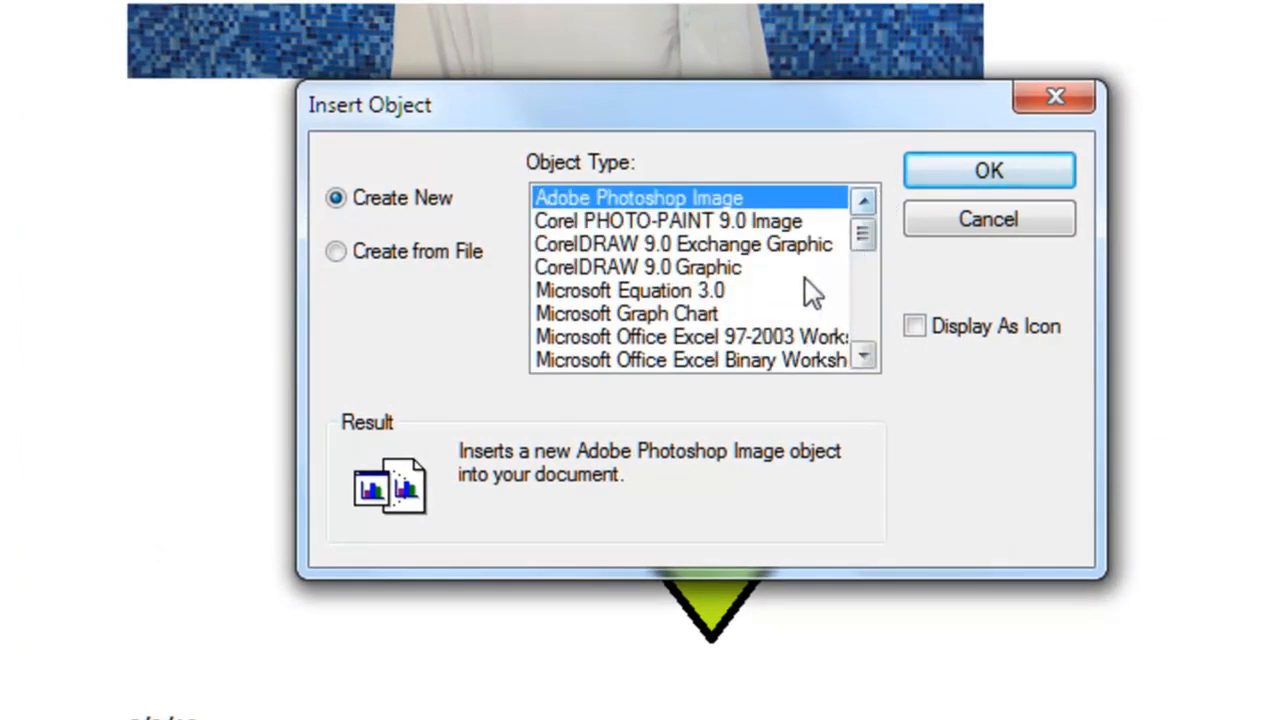
Insert a Microsoft Equation 3.0 object and write the equation √25 = 5 using the square root template
{"action": "left_click", "coordinate": [678, 297]}
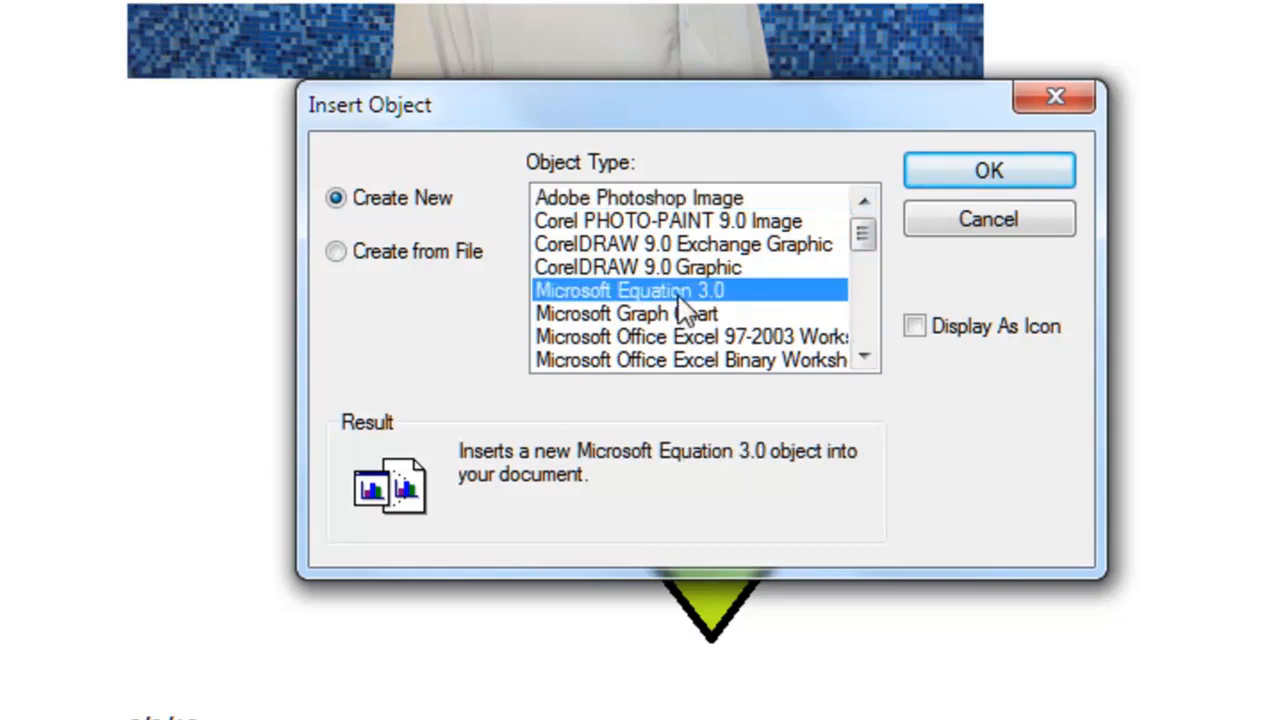
{"action": "left_click", "coordinate": [960, 172]}
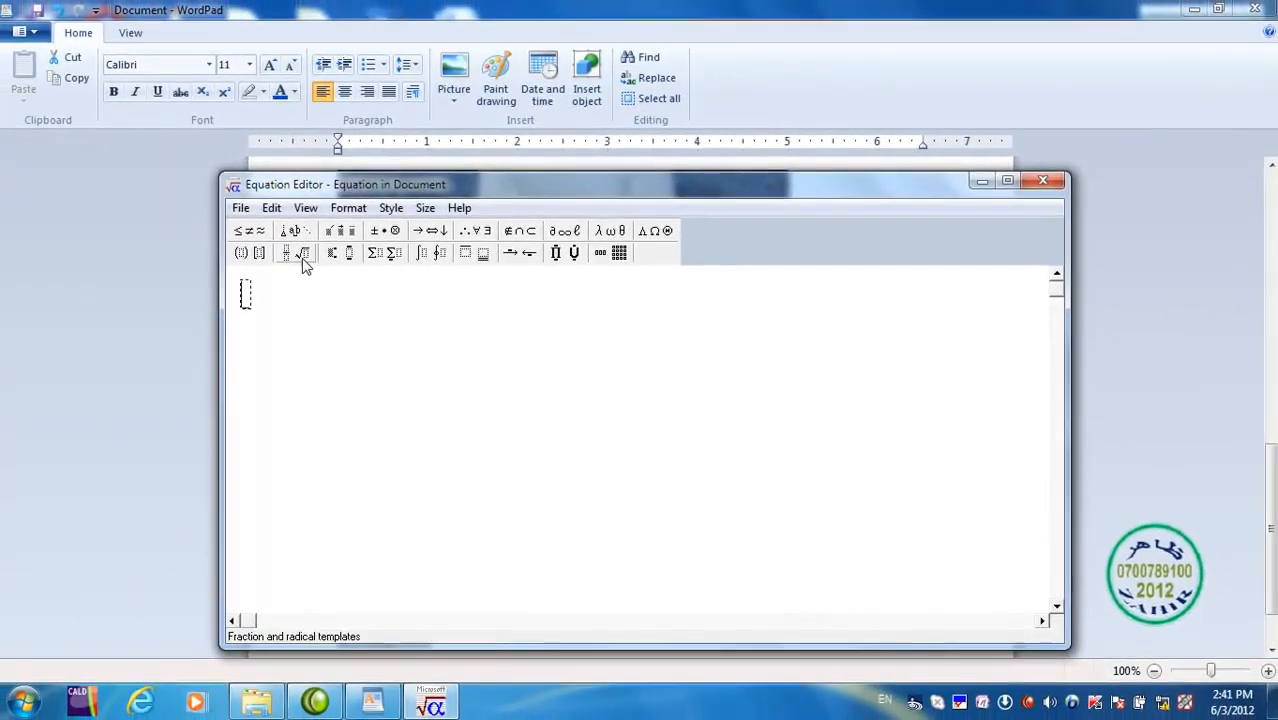
{"action": "left_click", "coordinate": [302, 255]}
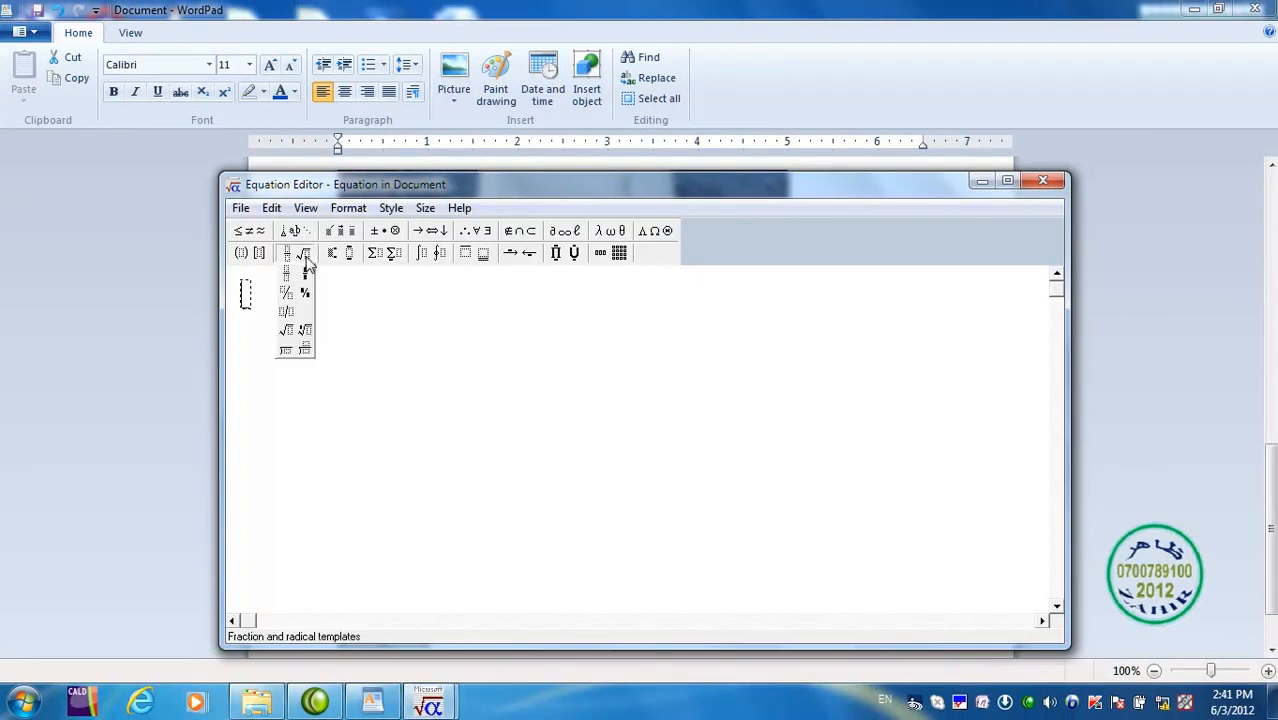
{"action": "left_click", "coordinate": [287, 331]}
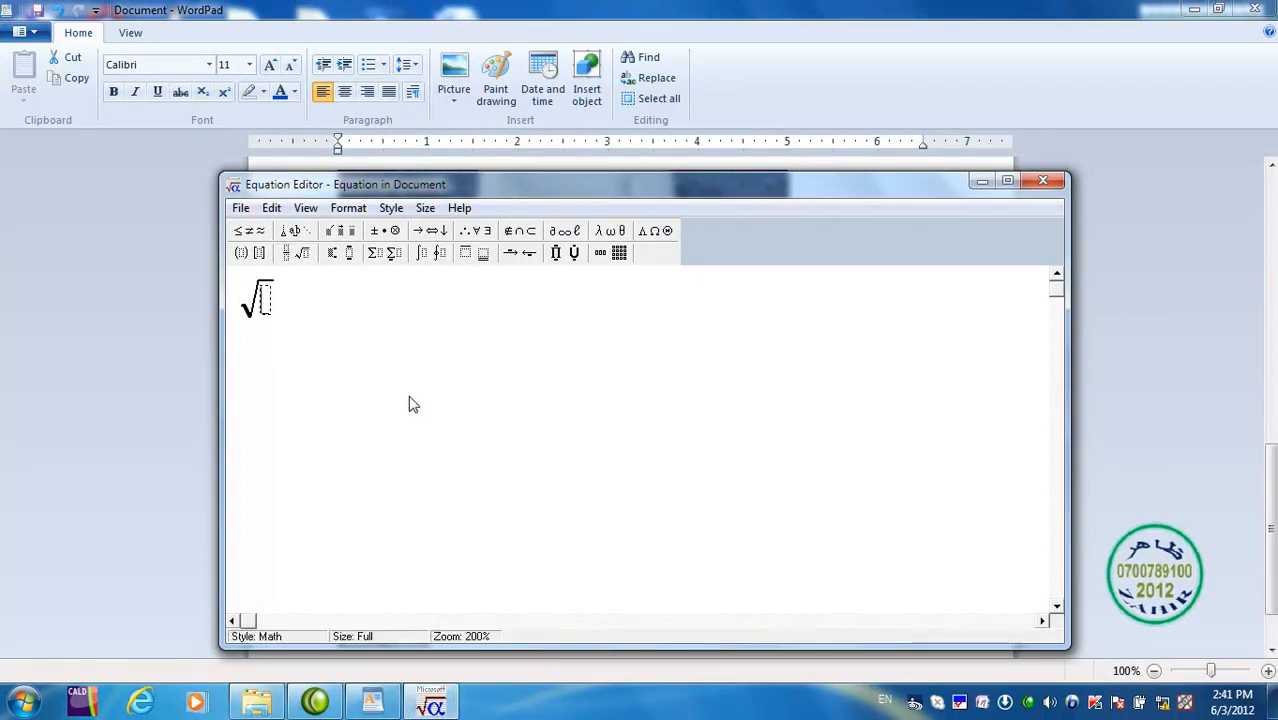
{"action": "type", "text": "25"}
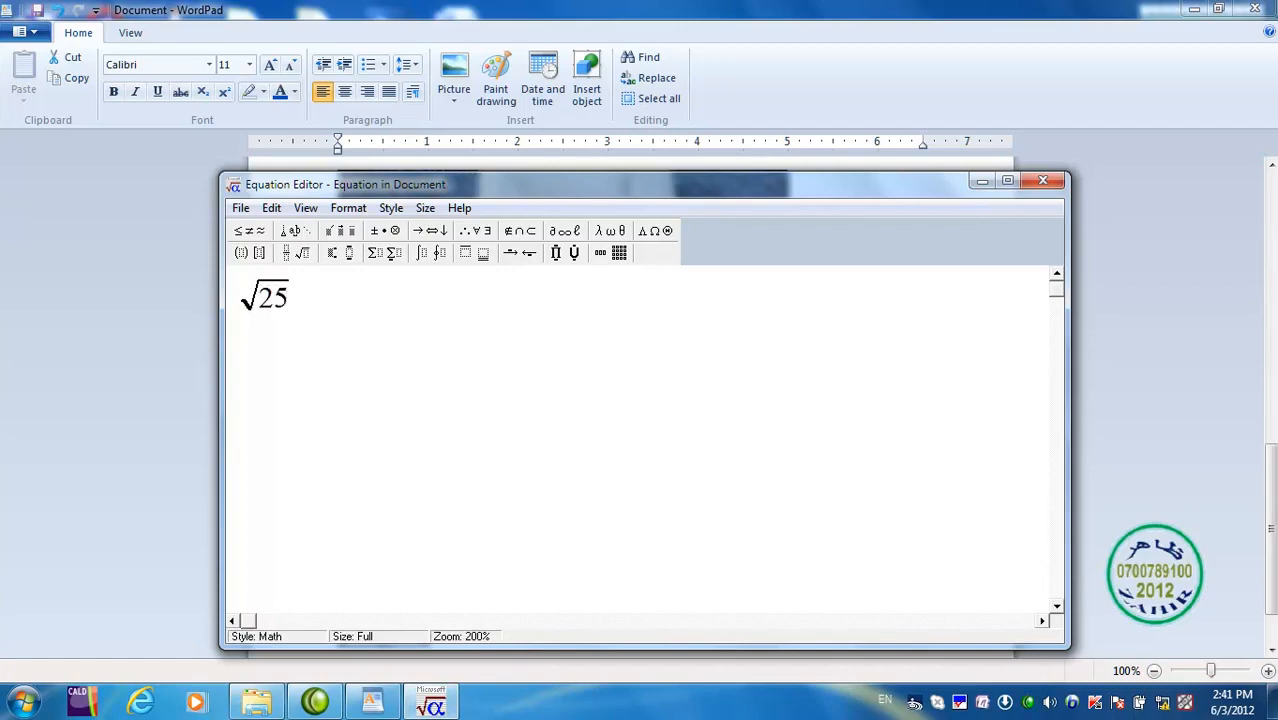
{"action": "type", "text": "="}
{"action": "key", "text": "BackSpace"}
{"action": "type", "text": "=5"}
Add a second line reading ∛27 = 2 with the nth-root template and close the equation editor
{"action": "key", "text": "Return"}
{"action": "left_click", "coordinate": [308, 255]}
{"action": "left_click", "coordinate": [305, 331]}
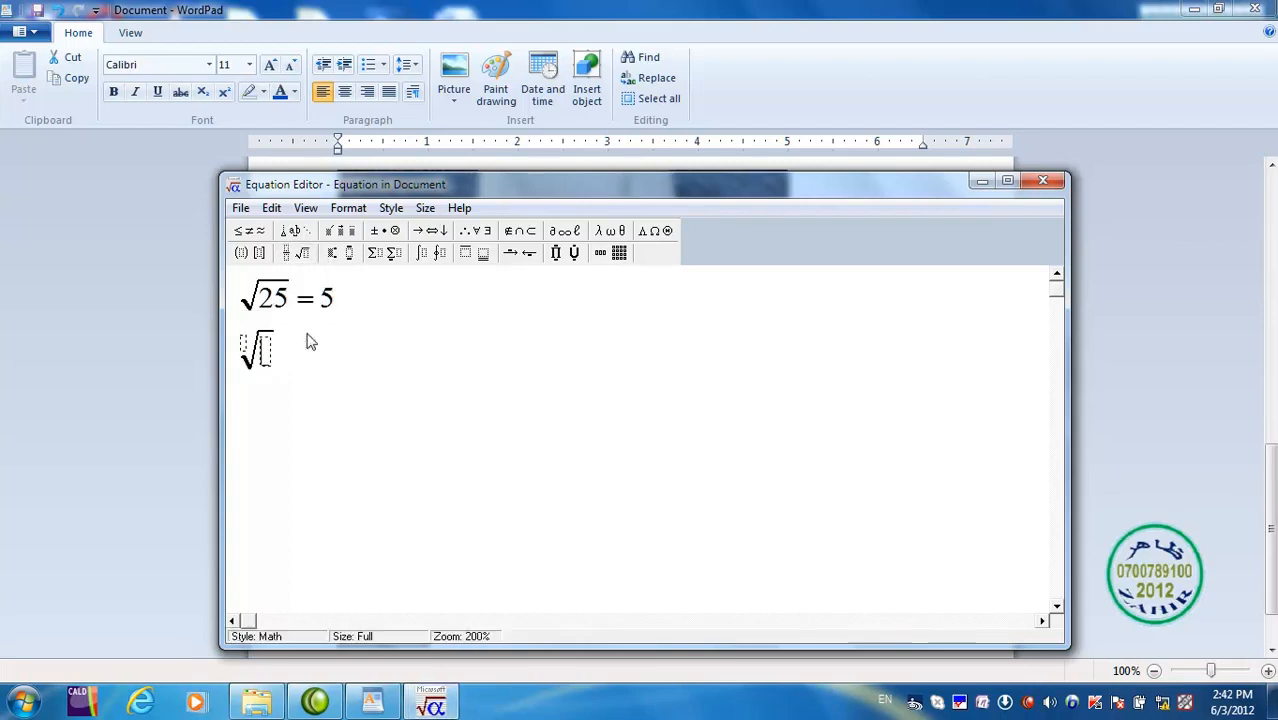
{"action": "type", "text": "2"}
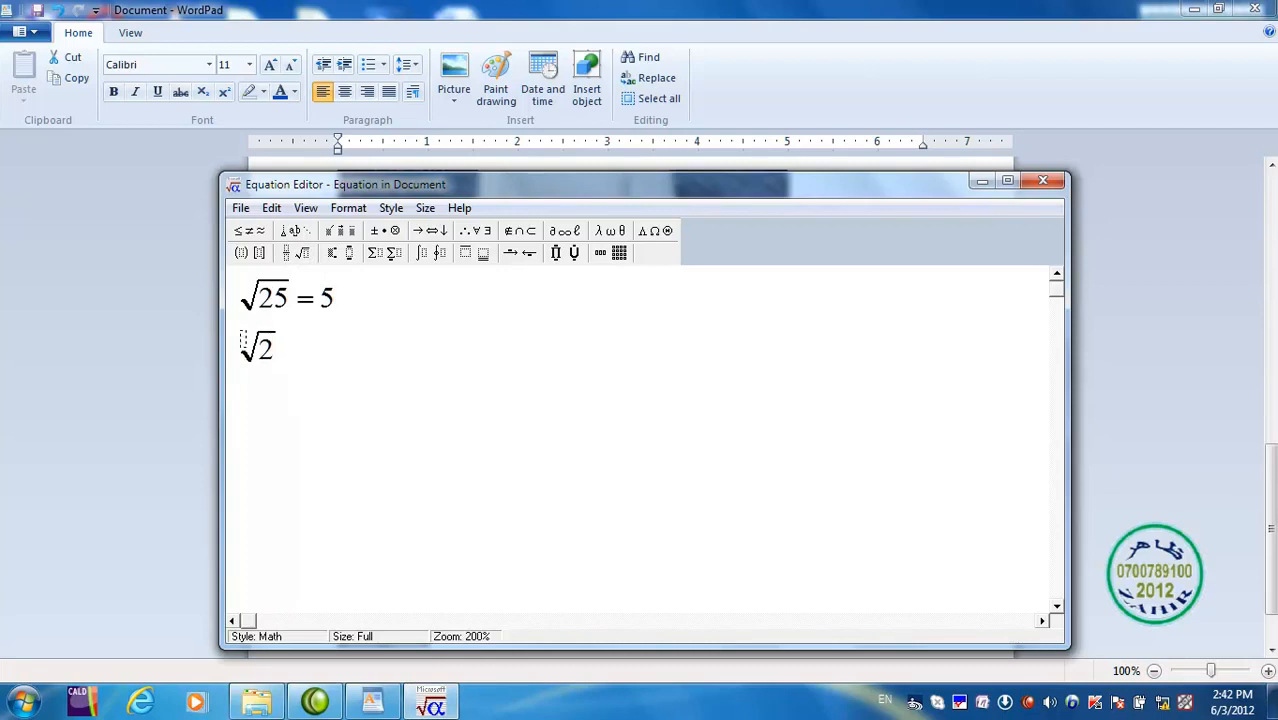
{"action": "key", "text": "BackSpace"}
{"action": "type", "text": "28"}
{"action": "key", "text": "BackSpace"}
{"action": "type", "text": "7"}
{"action": "left_click", "coordinate": [244, 345]}
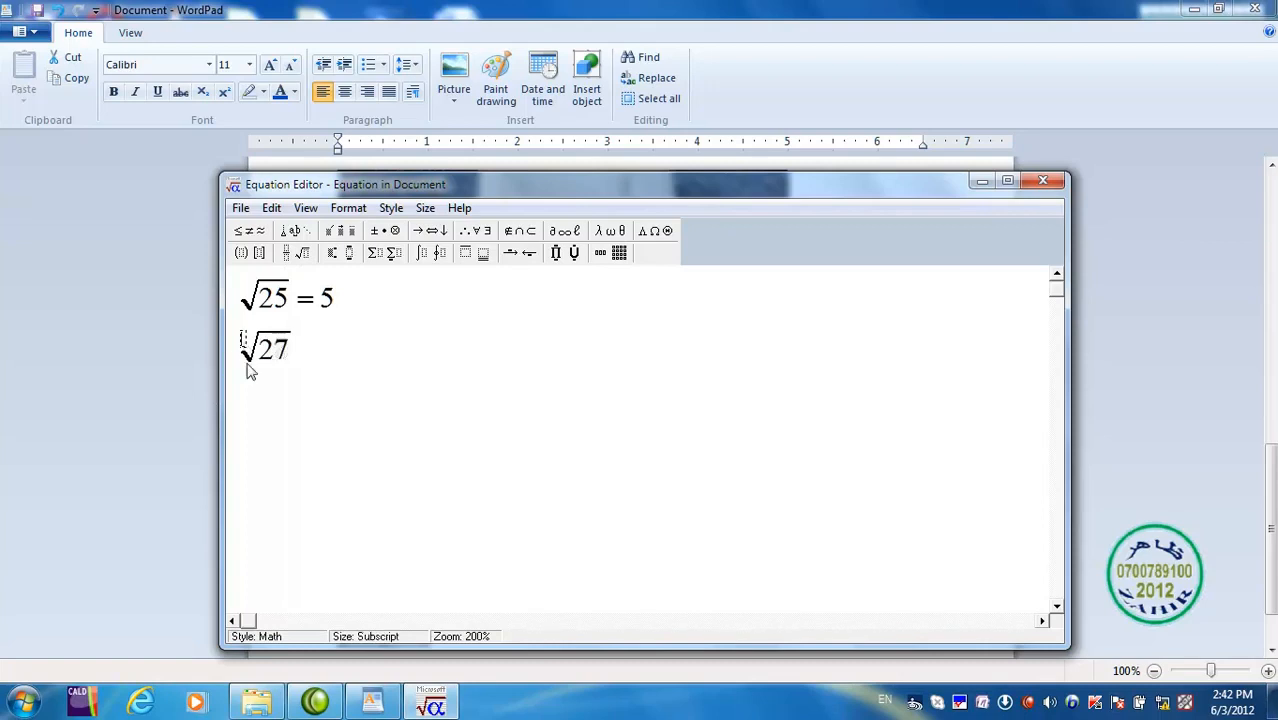
{"action": "type", "text": "3"}
{"action": "left_click", "coordinate": [300, 358]}
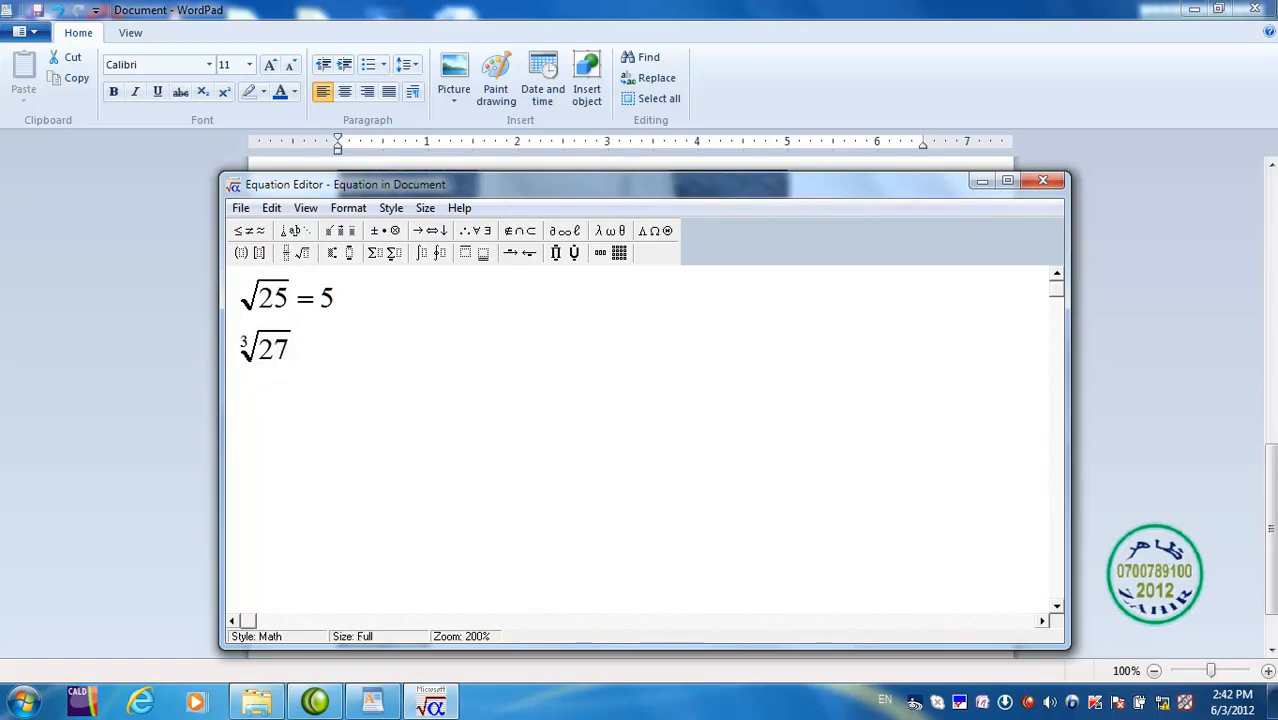
{"action": "type", "text": "27 = 2"}
{"action": "left_click", "coordinate": [1043, 185]}
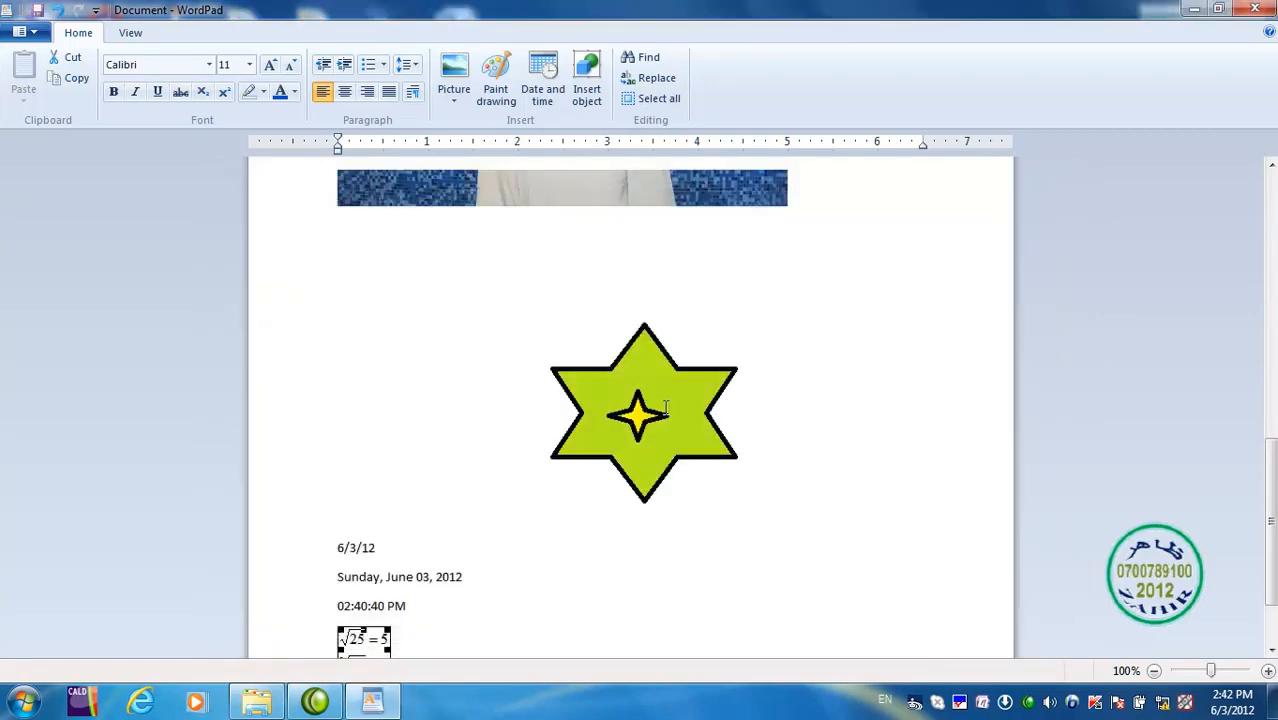
Insert a new Microsoft Graph Chart object on a new line below the equations
{"action": "left_click", "coordinate": [549, 567]}
{"action": "scroll", "coordinate": [788, 500], "scroll_direction": "down", "scroll_amount": 2}
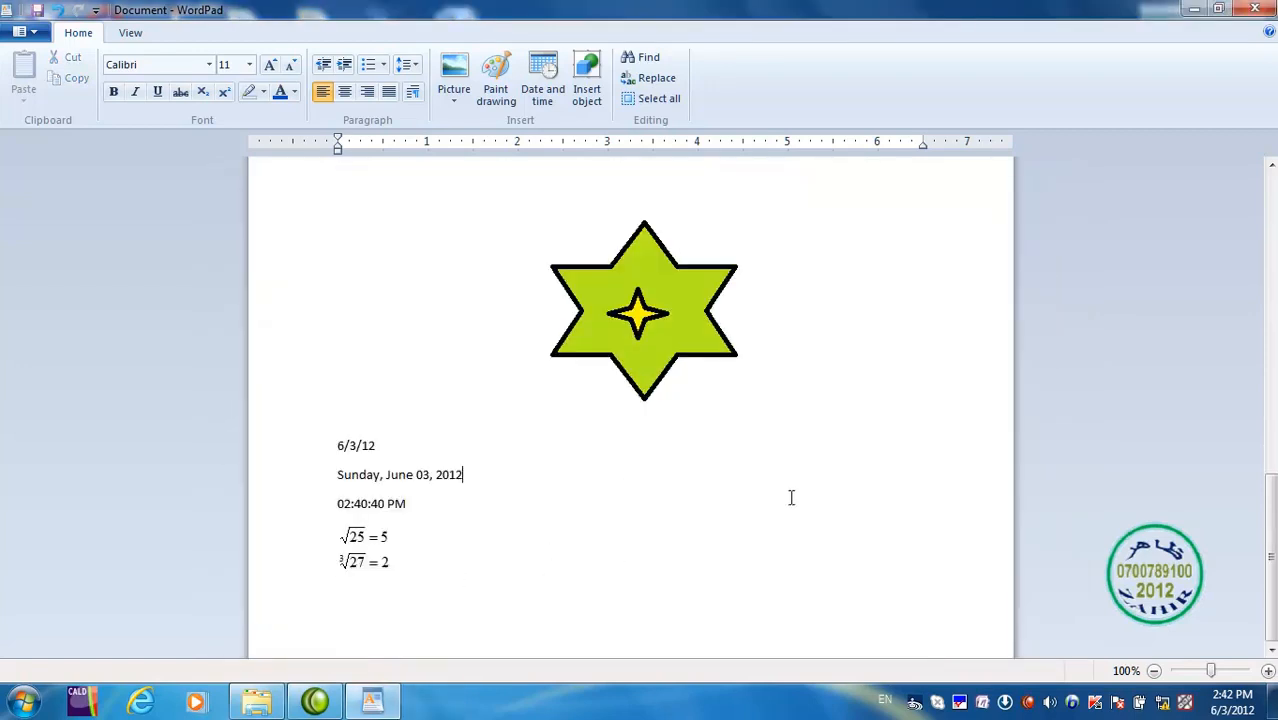
{"action": "left_click", "coordinate": [460, 553]}
{"action": "key", "text": "Return"}
{"action": "left_click", "coordinate": [581, 102]}
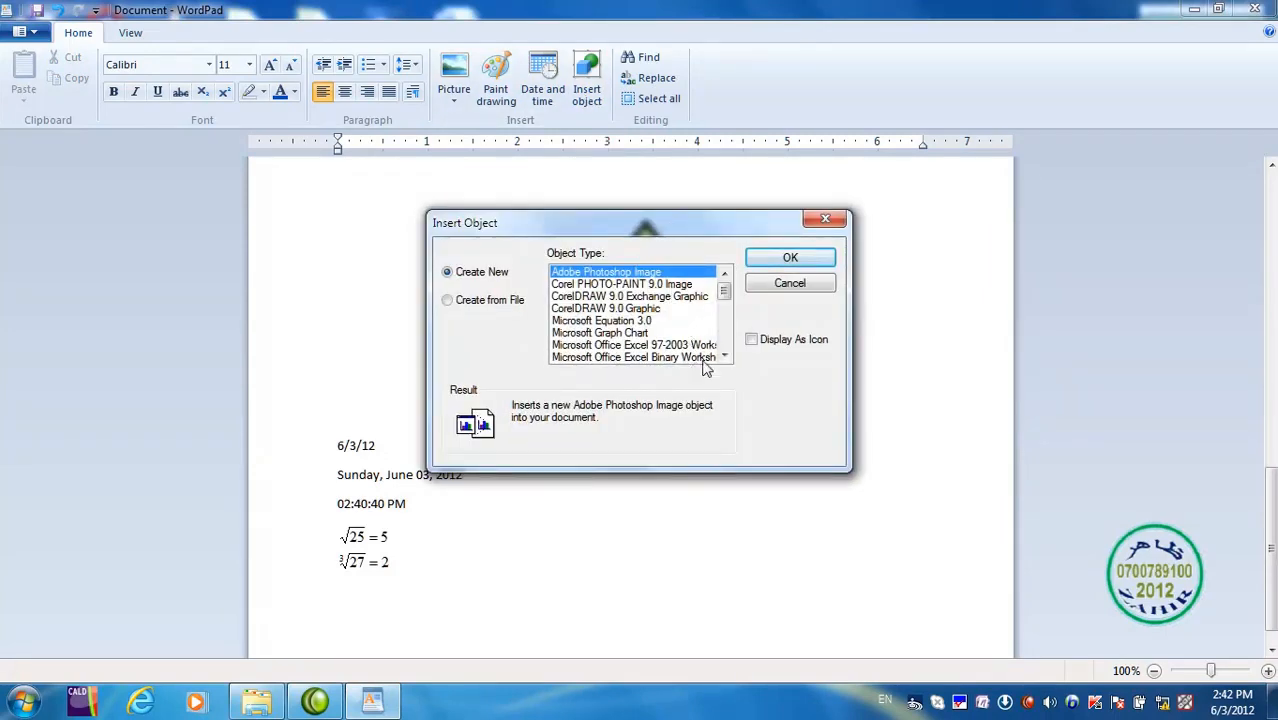
{"action": "left_click", "coordinate": [606, 335]}
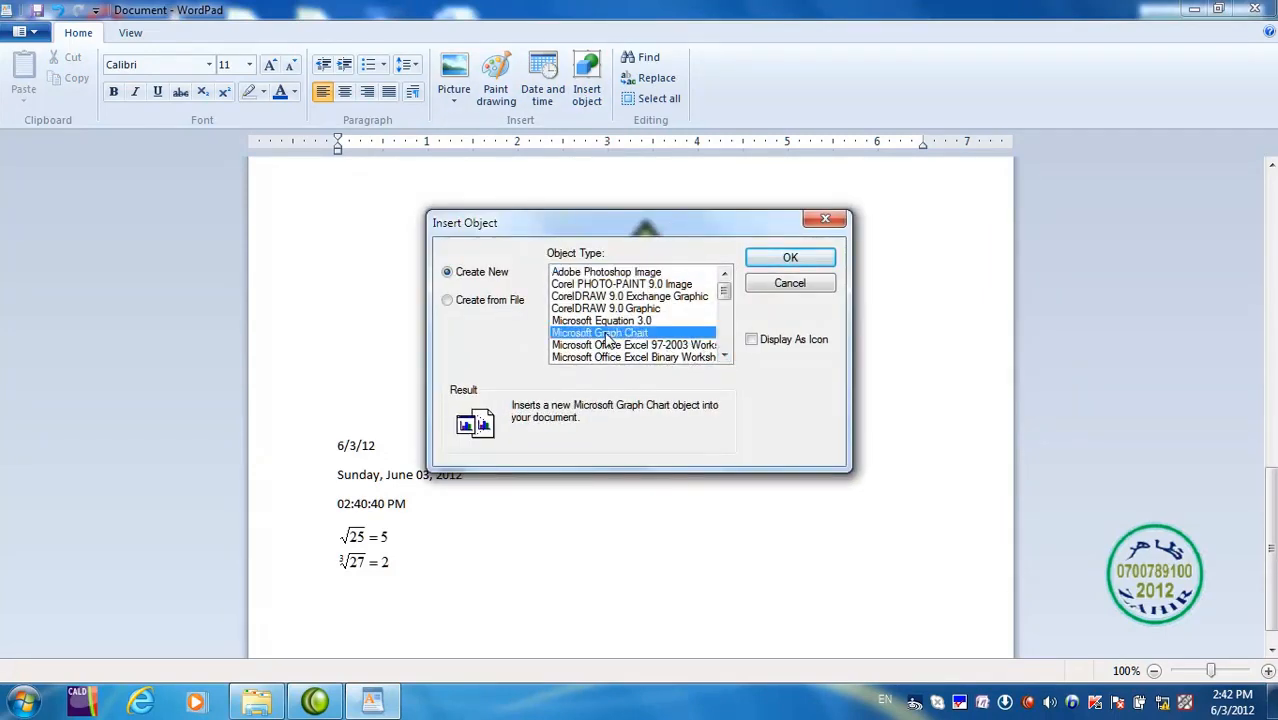
{"action": "left_click", "coordinate": [764, 256]}
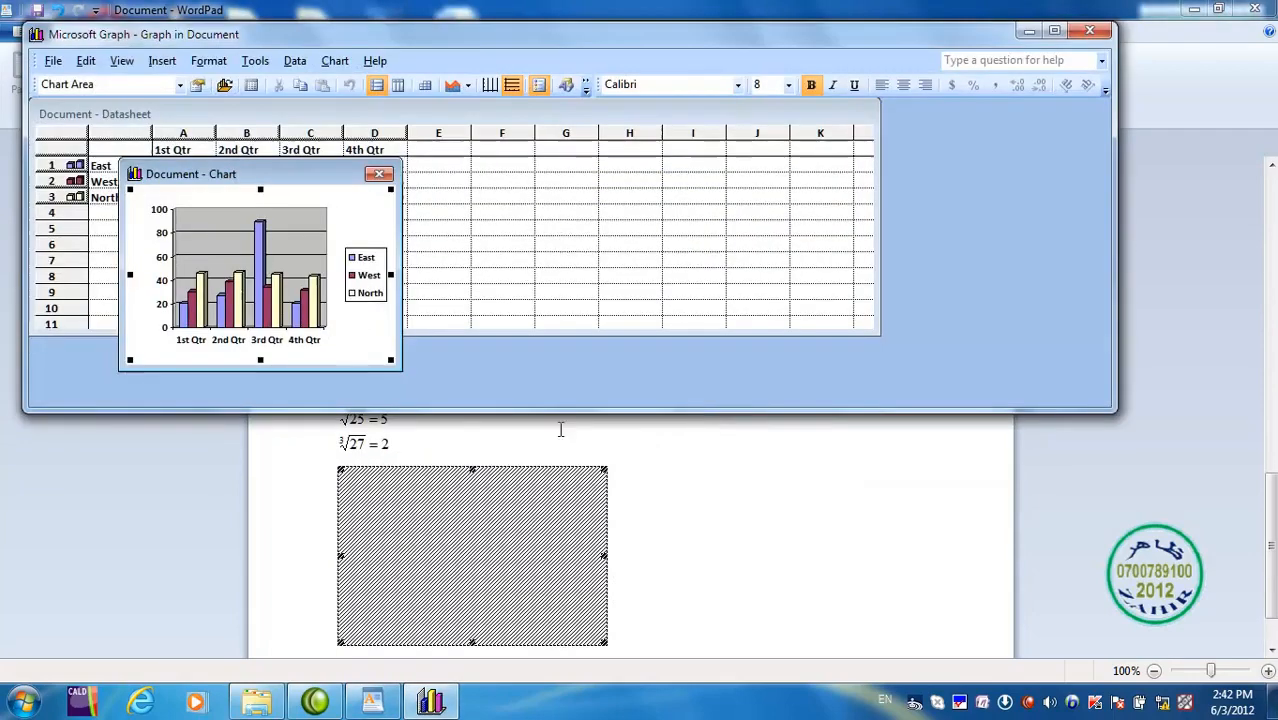
Move the chart window off the datasheet and relabel the three data rows with people's first names
{"action": "left_click_drag", "start_coordinate": [305, 190], "coordinate": [562, 277]}
{"action": "left_click", "coordinate": [197, 166]}
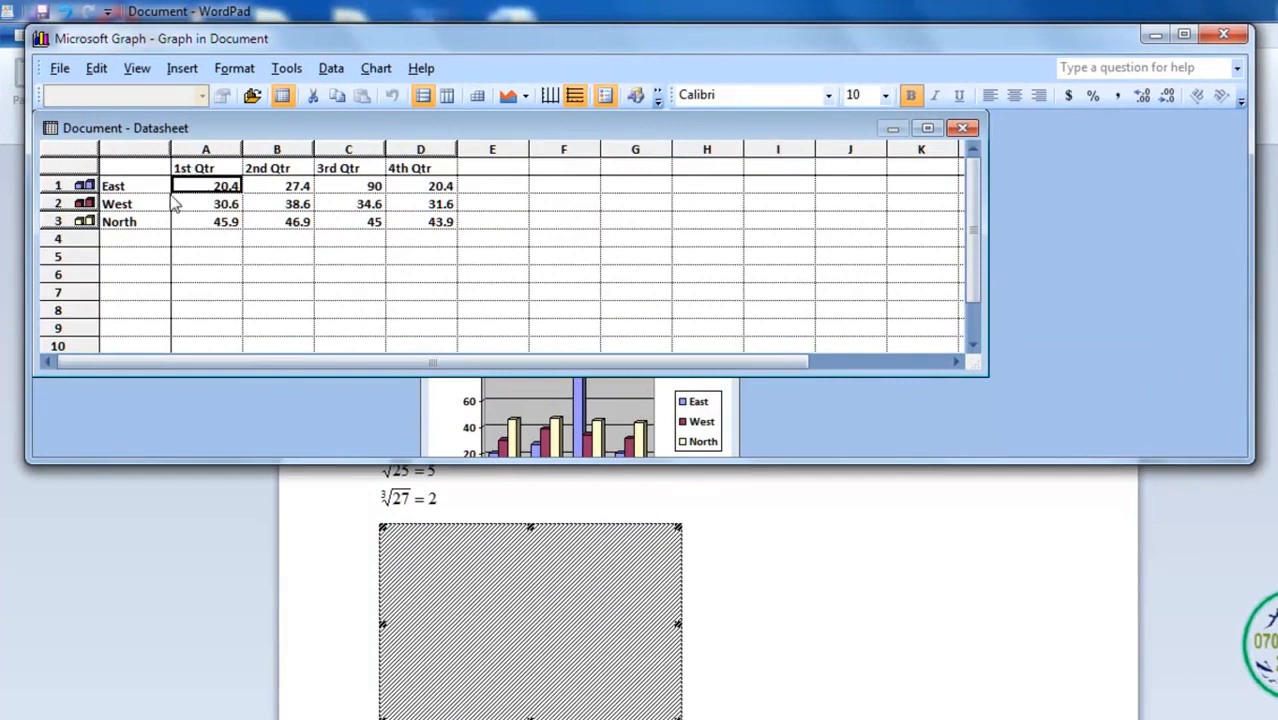
{"action": "left_click", "coordinate": [137, 185]}
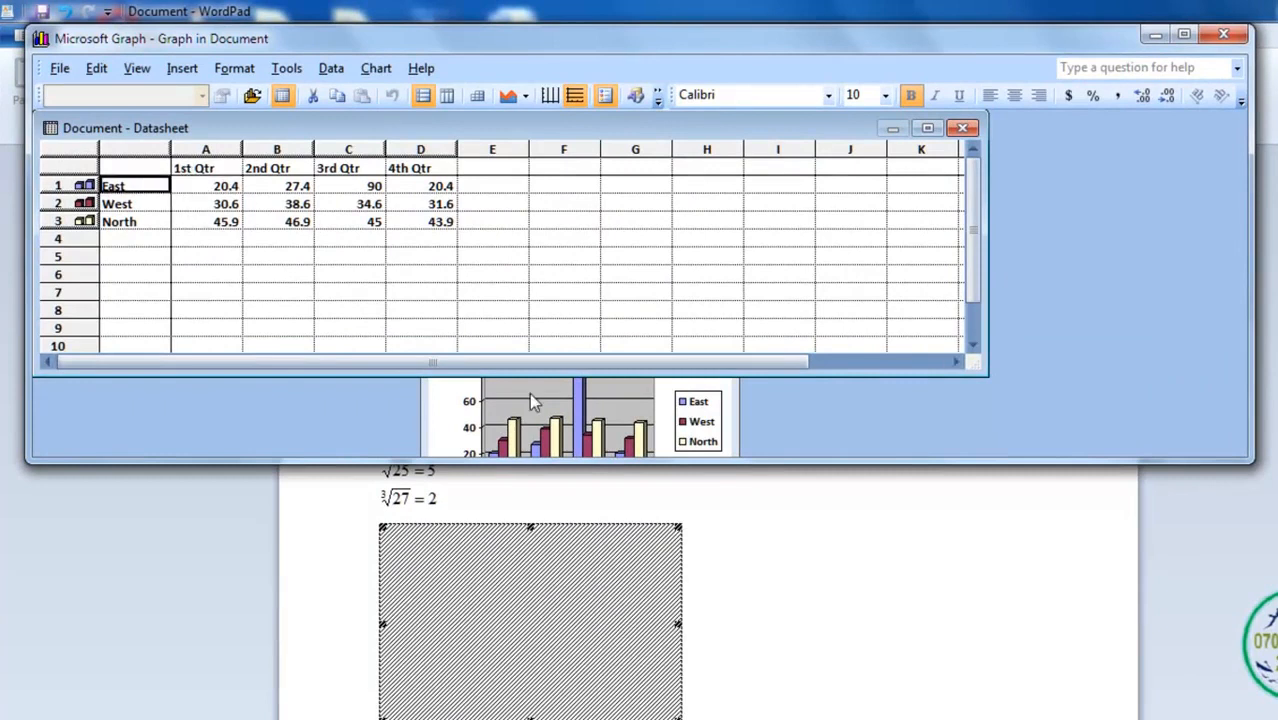
{"action": "type", "text": "Asad"}
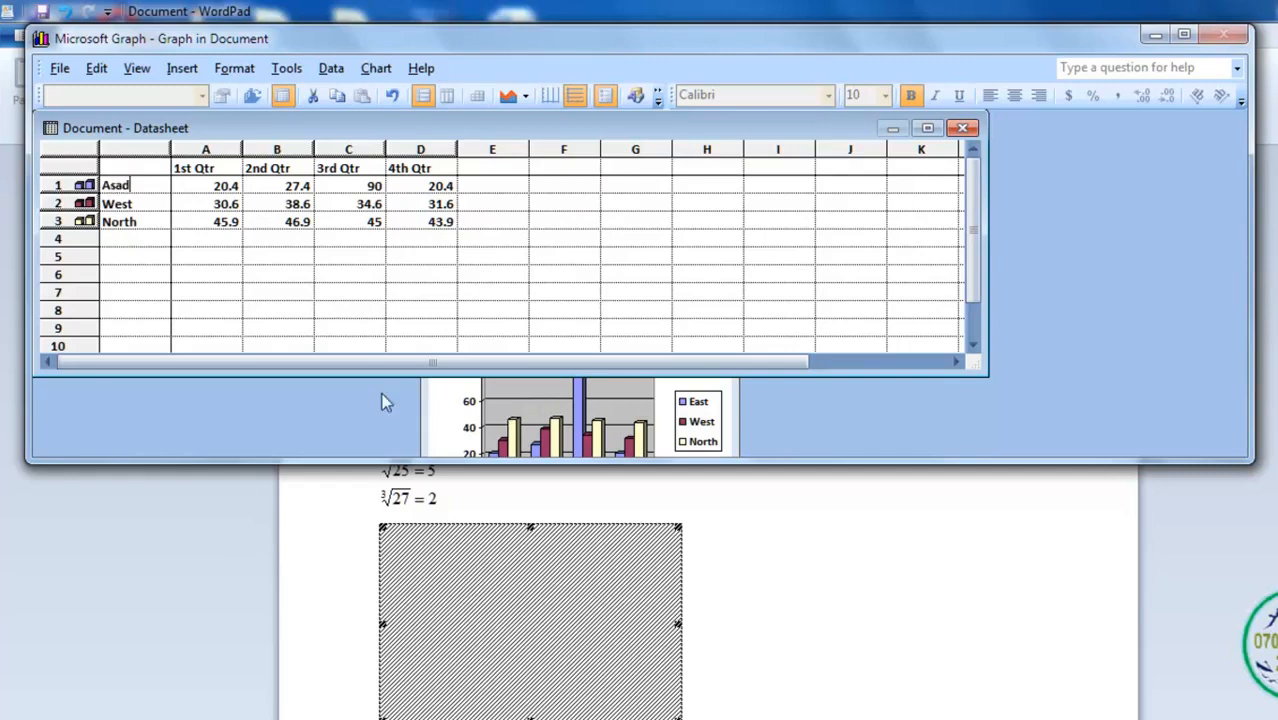
{"action": "left_click", "coordinate": [140, 203]}
{"action": "type", "text": "Kama"}
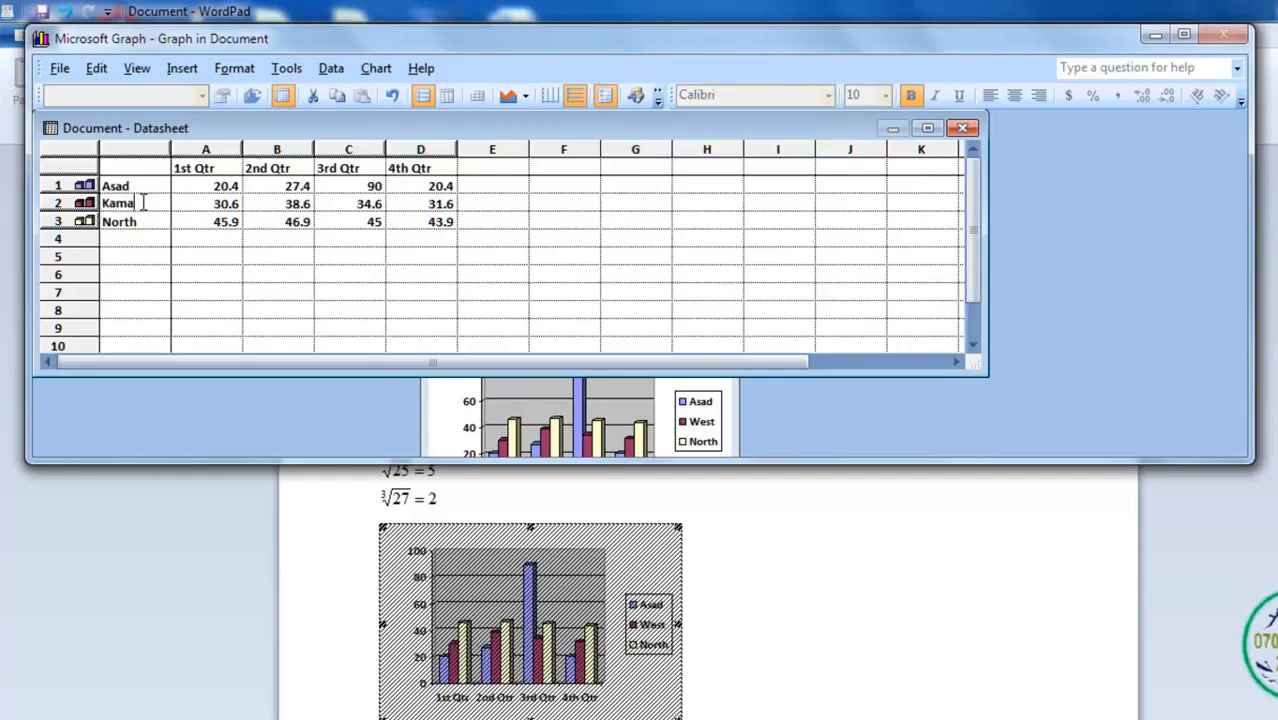
{"action": "type", "text": "l"}
{"action": "left_click", "coordinate": [136, 221]}
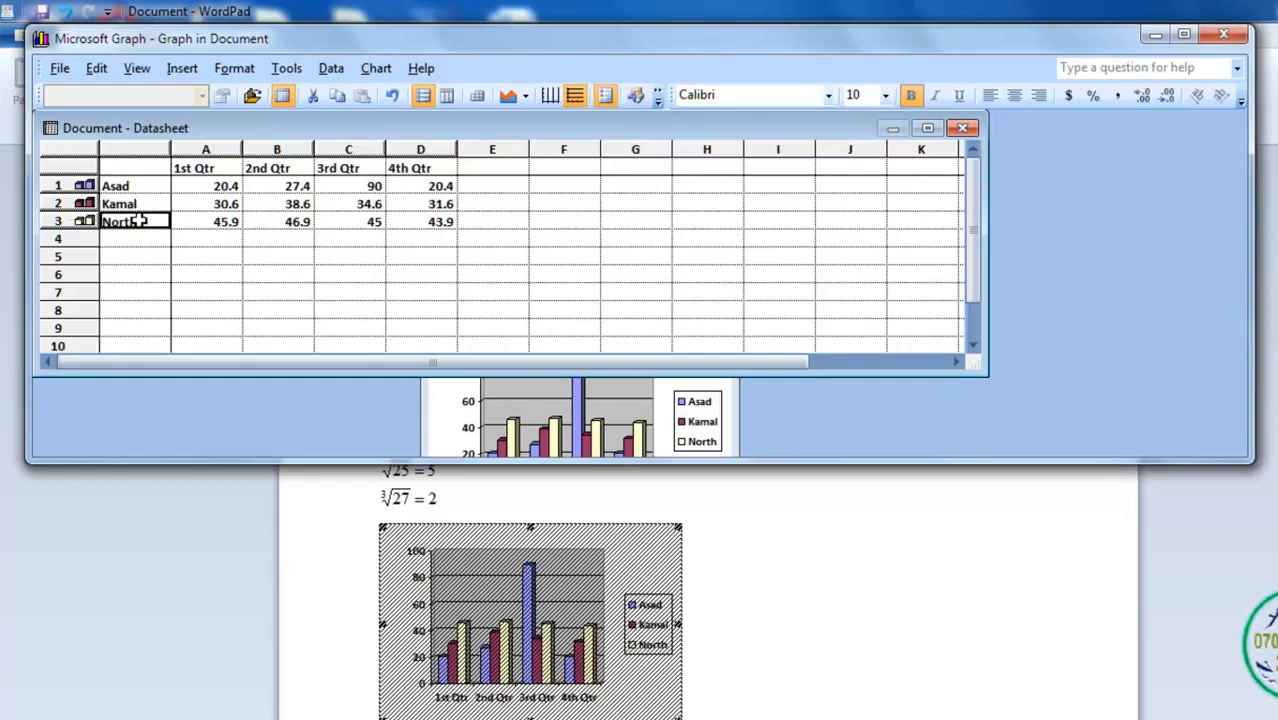
{"action": "type", "text": "Jamal"}
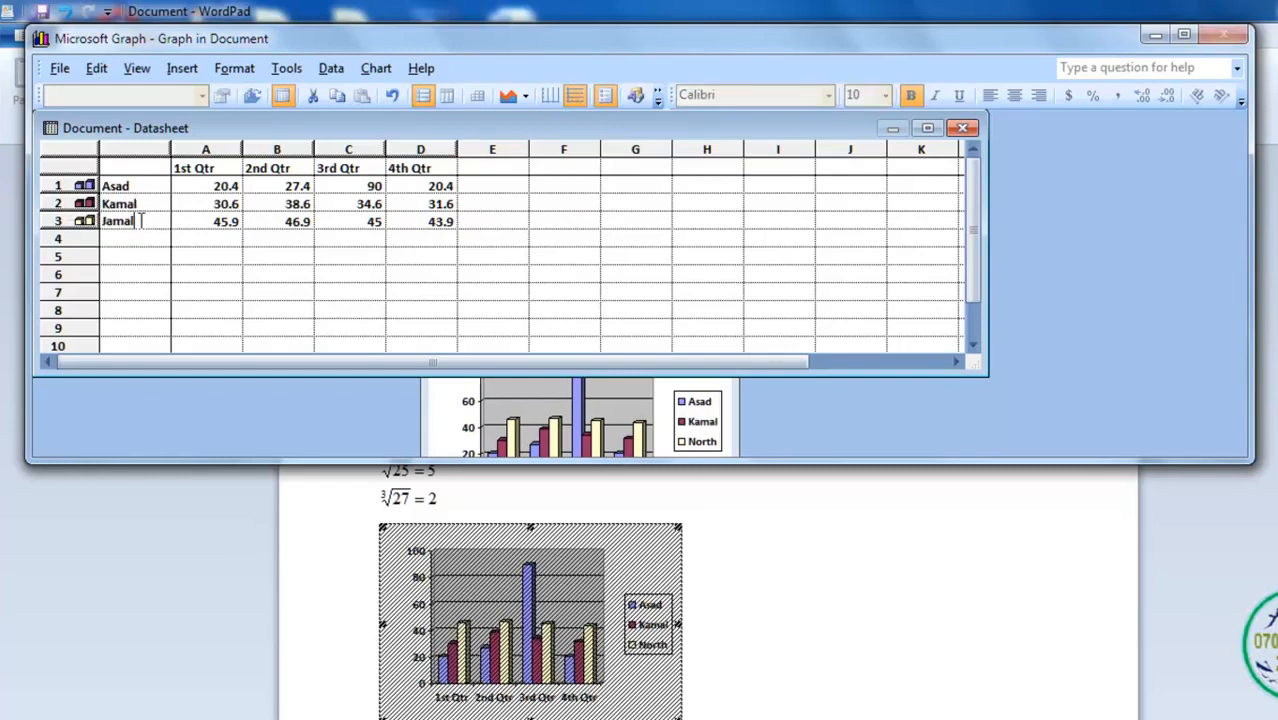
Rename the four datasheet column headings as E, Pashto, Dari and Math
{"action": "left_click", "coordinate": [195, 167]}
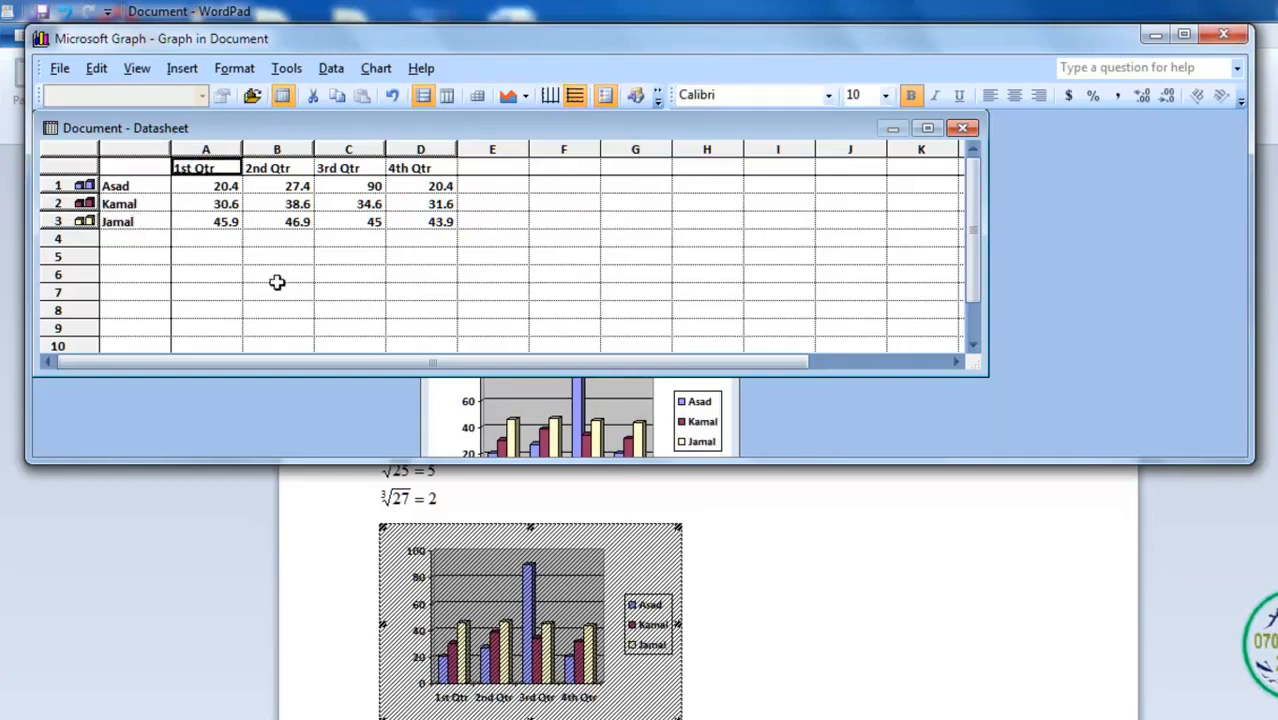
{"action": "type", "text": "E"}
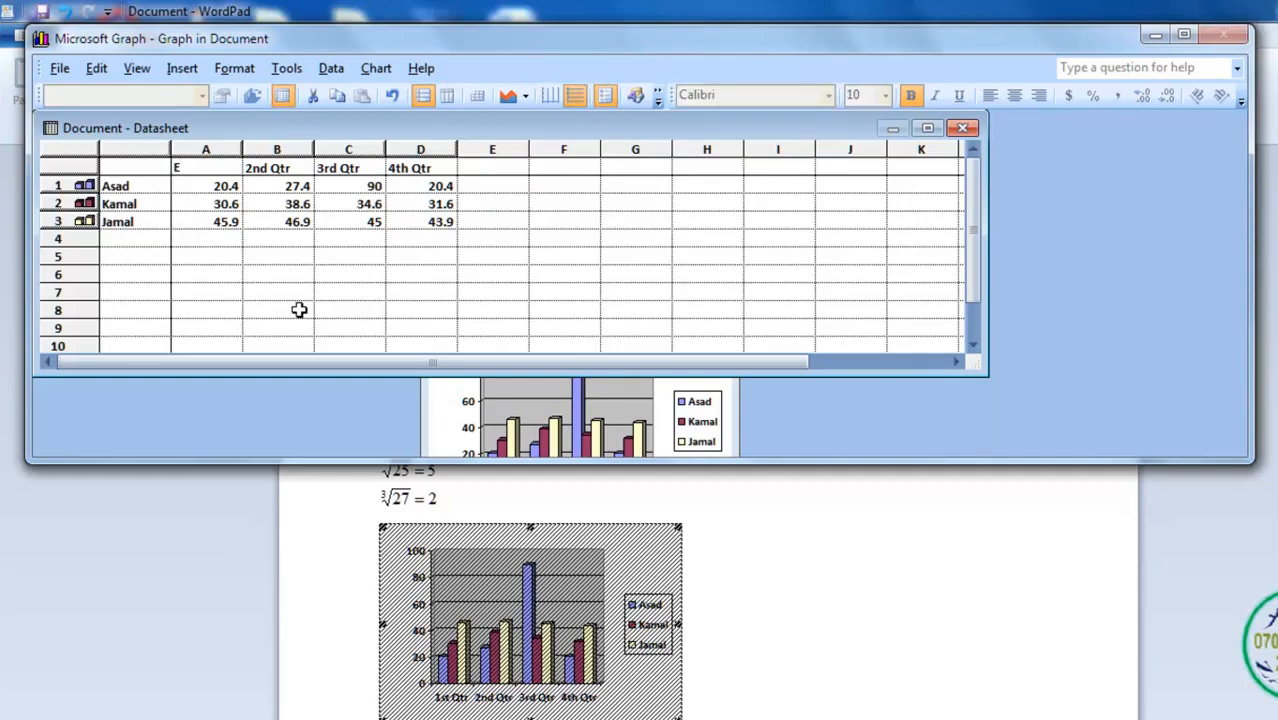
{"action": "left_click", "coordinate": [276, 172]}
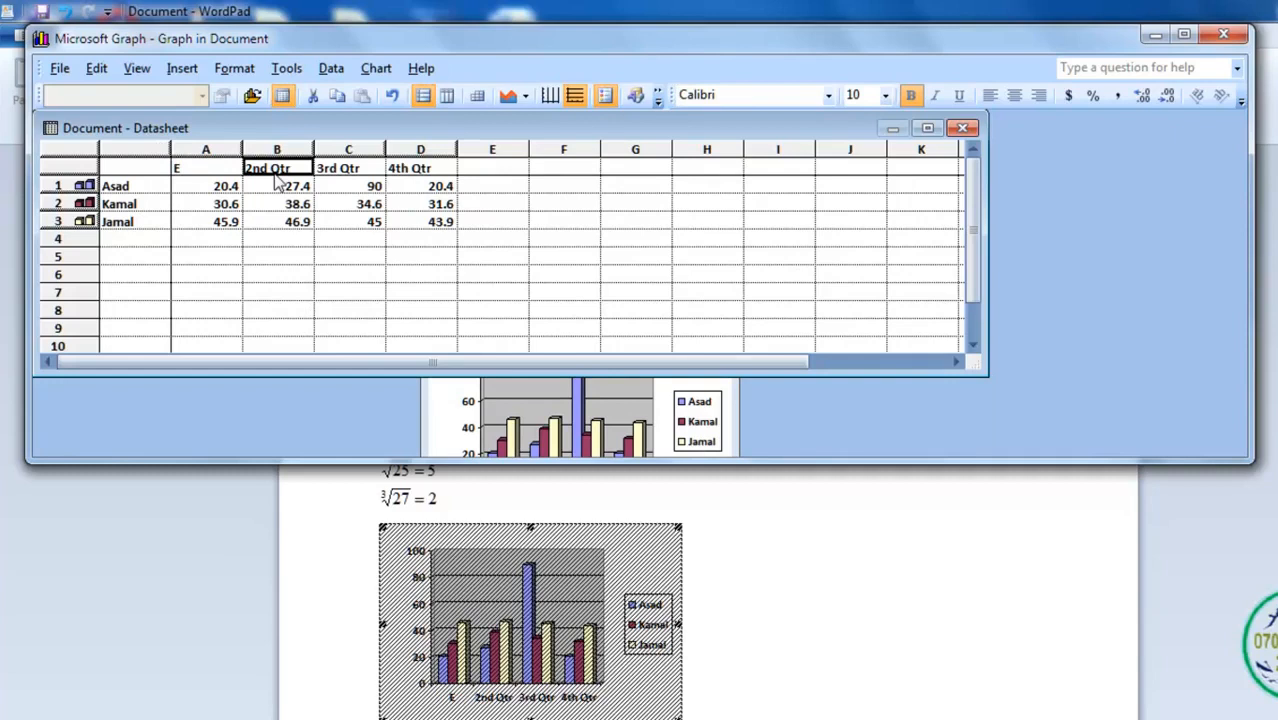
{"action": "type", "text": "Pastho"}
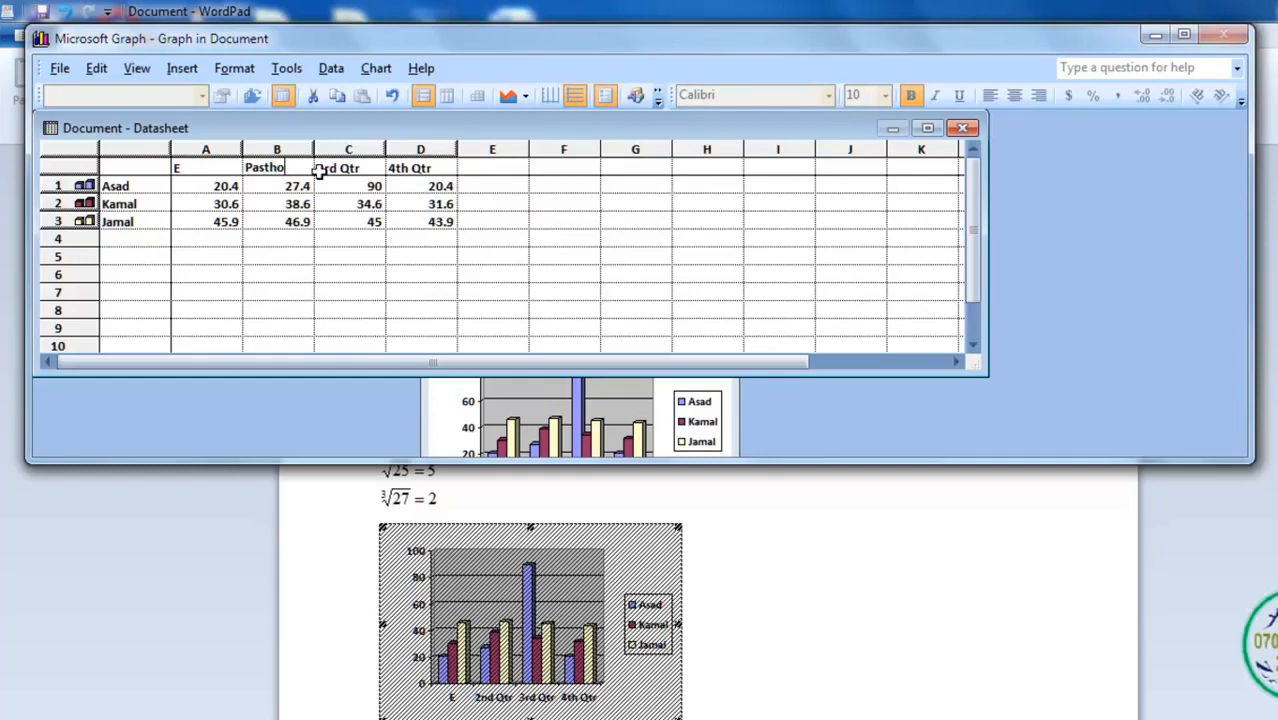
{"action": "key", "text": "BackSpace"}
{"action": "key", "text": "BackSpace"}
{"action": "type", "text": "to"}
{"action": "key", "text": "Tab"}
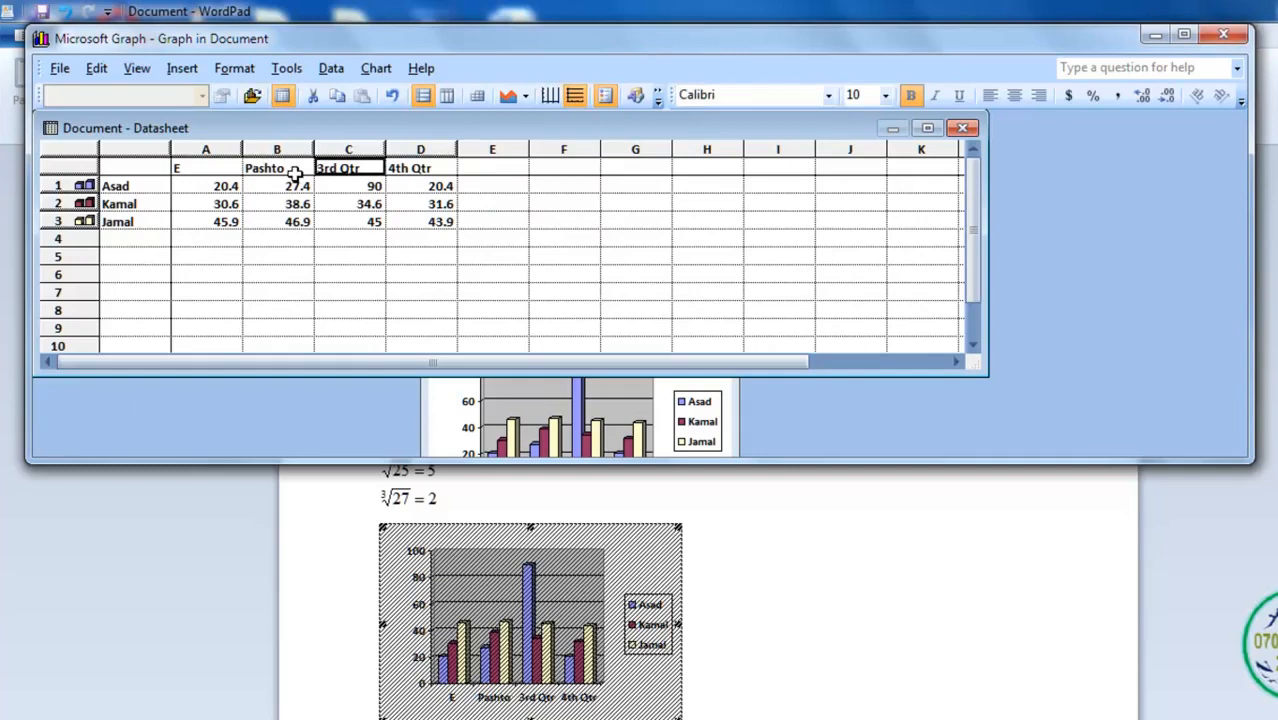
{"action": "type", "text": "Dari"}
{"action": "key", "text": "Tab"}
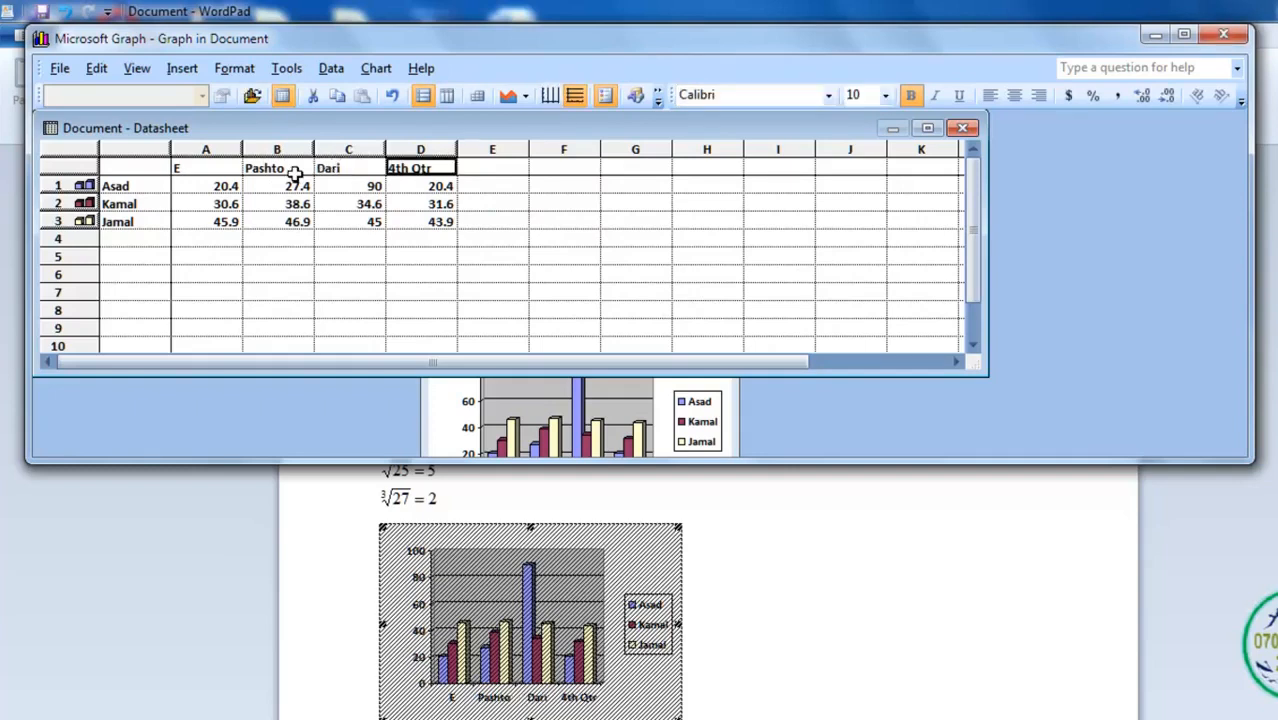
{"action": "type", "text": "Mat"}
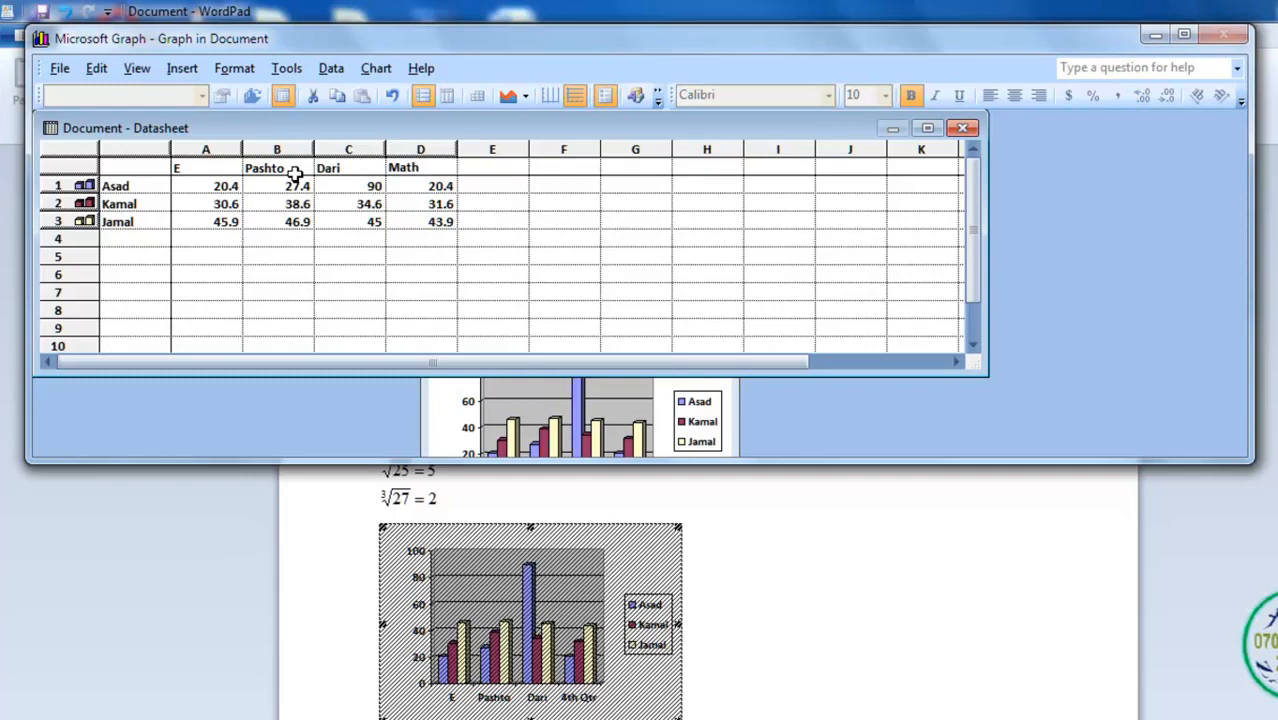
{"action": "type", "text": "h"}
{"action": "key", "text": "Return"}
Set the first data row's values to 20, 30, 40 and 50, and go to the start of the second row
{"action": "key", "text": "Left"}
{"action": "key", "text": "Left"}
{"action": "key", "text": "Left"}
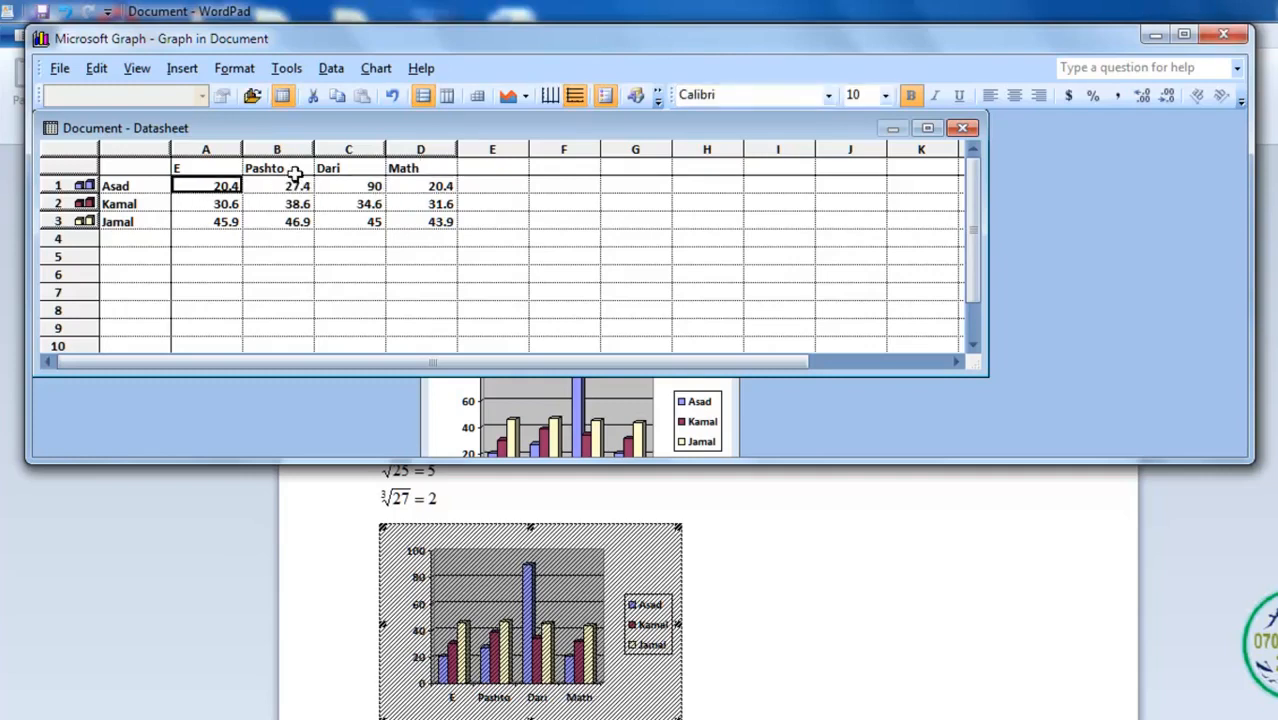
{"action": "type", "text": "2"}
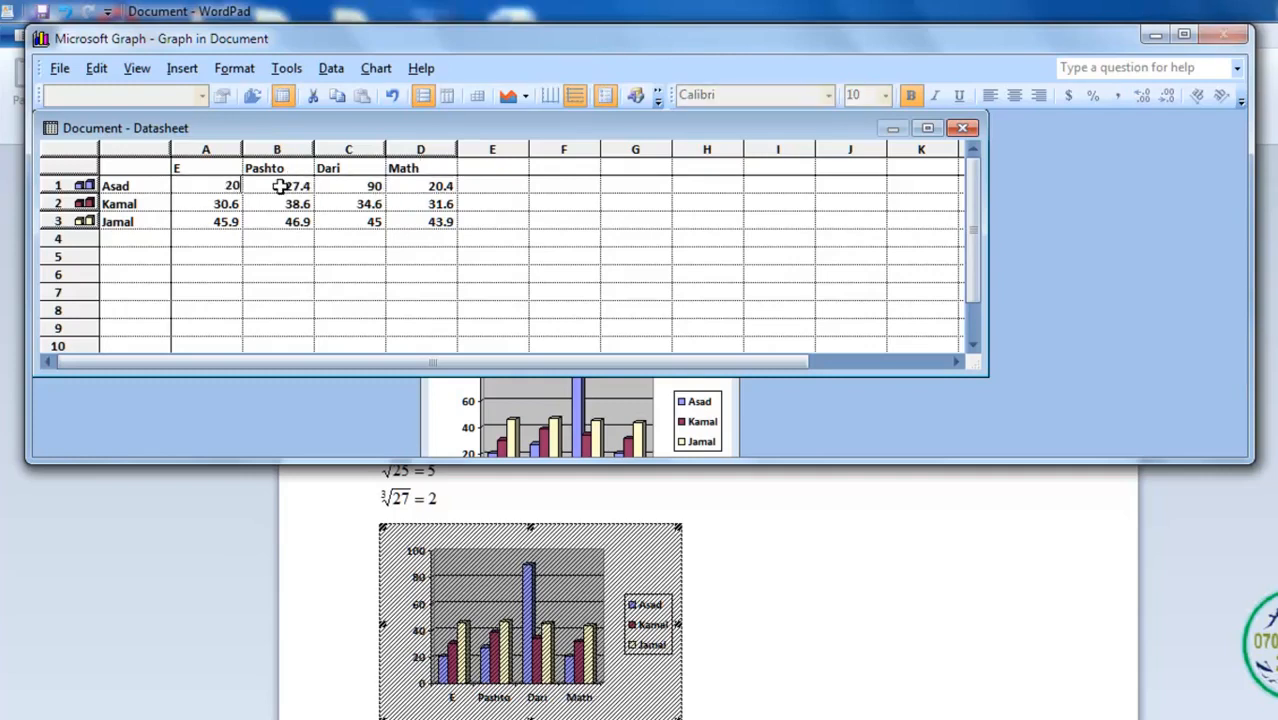
{"action": "left_click", "coordinate": [279, 186]}
{"action": "type", "text": "30"}
{"action": "key", "text": "Tab"}
{"action": "type", "text": "4"}
{"action": "key", "text": "Tab"}
{"action": "type", "text": "50"}
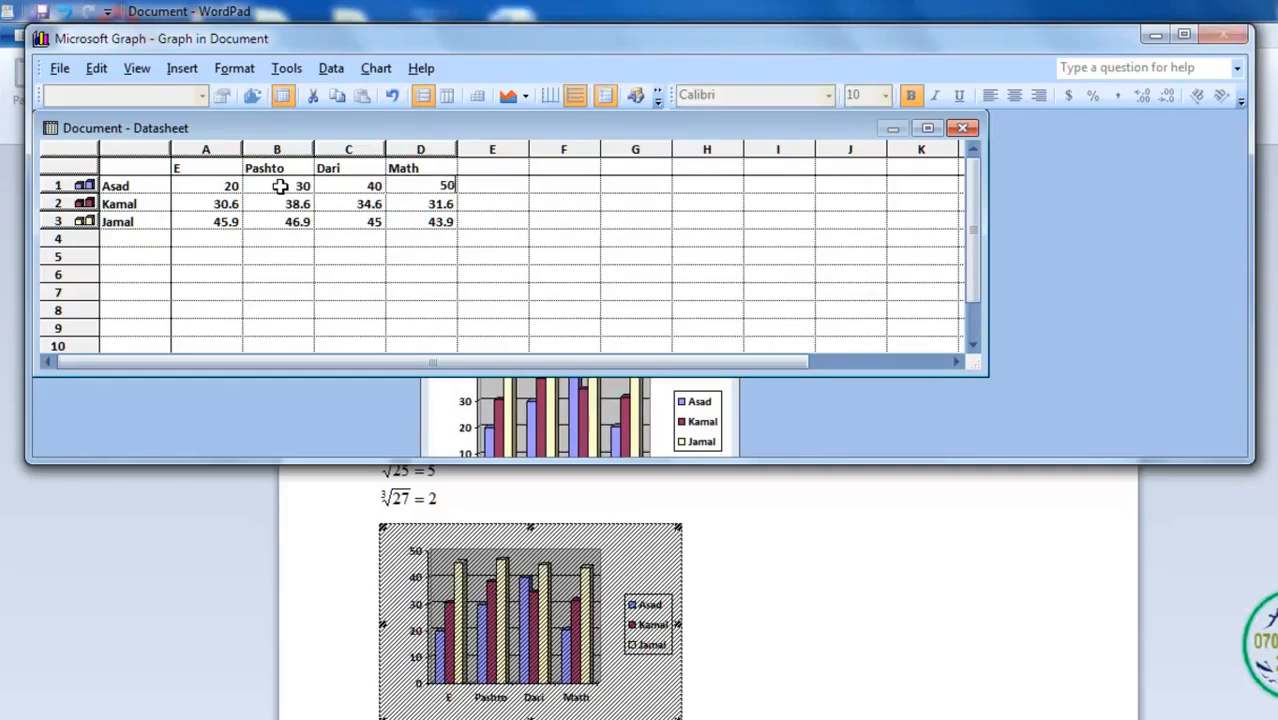
{"action": "key", "text": "Return"}
{"action": "key", "text": "Left"}
{"action": "key", "text": "Left"}
{"action": "key", "text": "Left"}
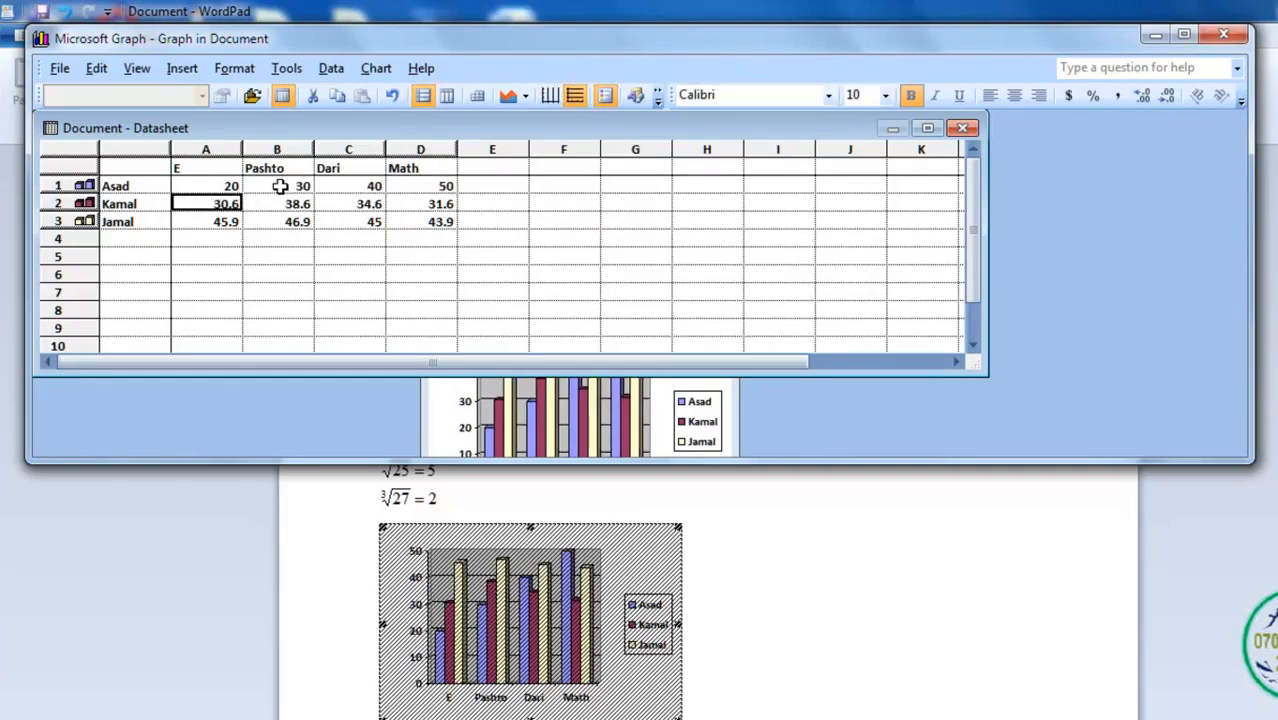
Set the second data row's values to 30, 35, 50 and 40 in the chart datasheet
{"action": "type", "text": "30"}
{"action": "key", "text": "Tab"}
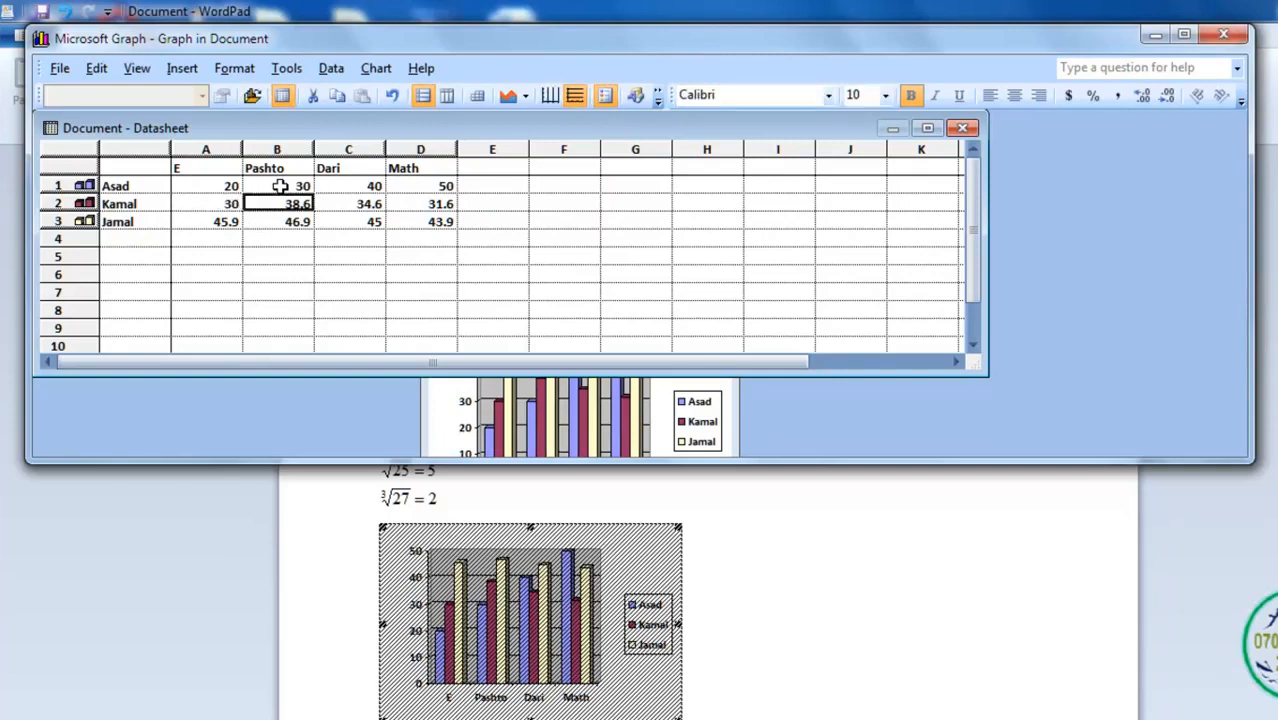
{"action": "type", "text": "35"}
{"action": "key", "text": "Tab"}
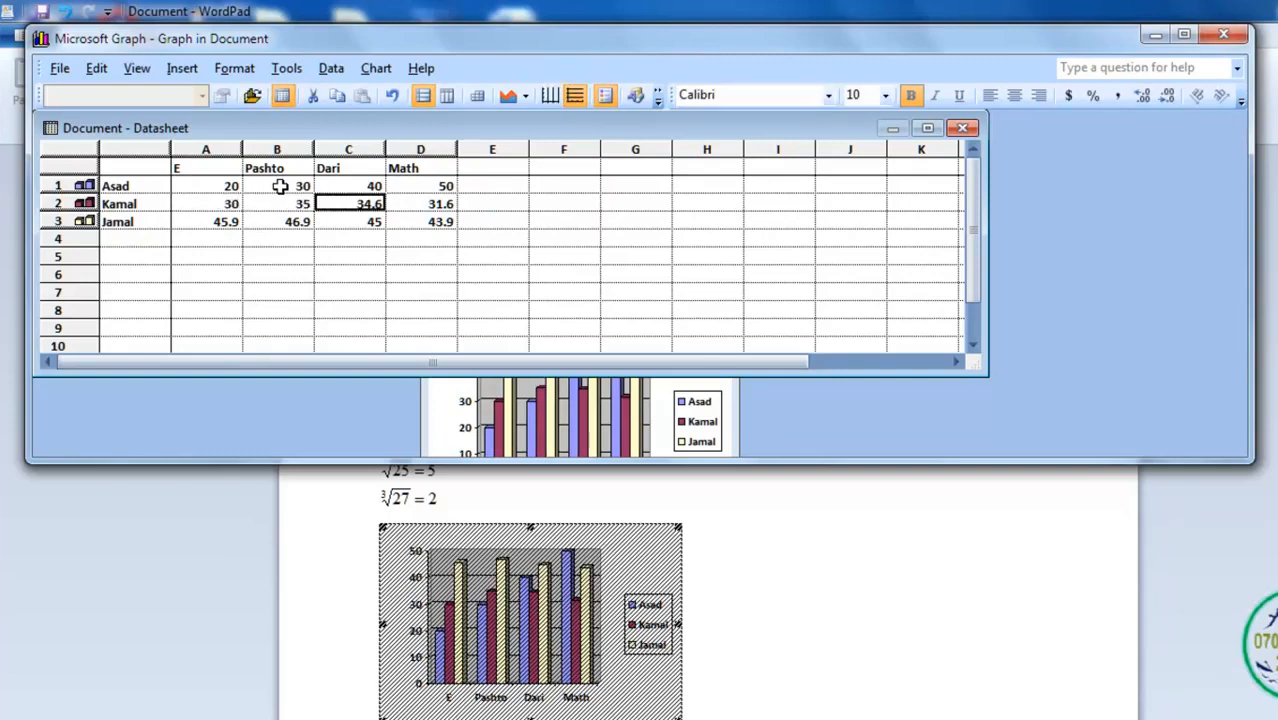
{"action": "type", "text": "50"}
{"action": "key", "text": "Tab"}
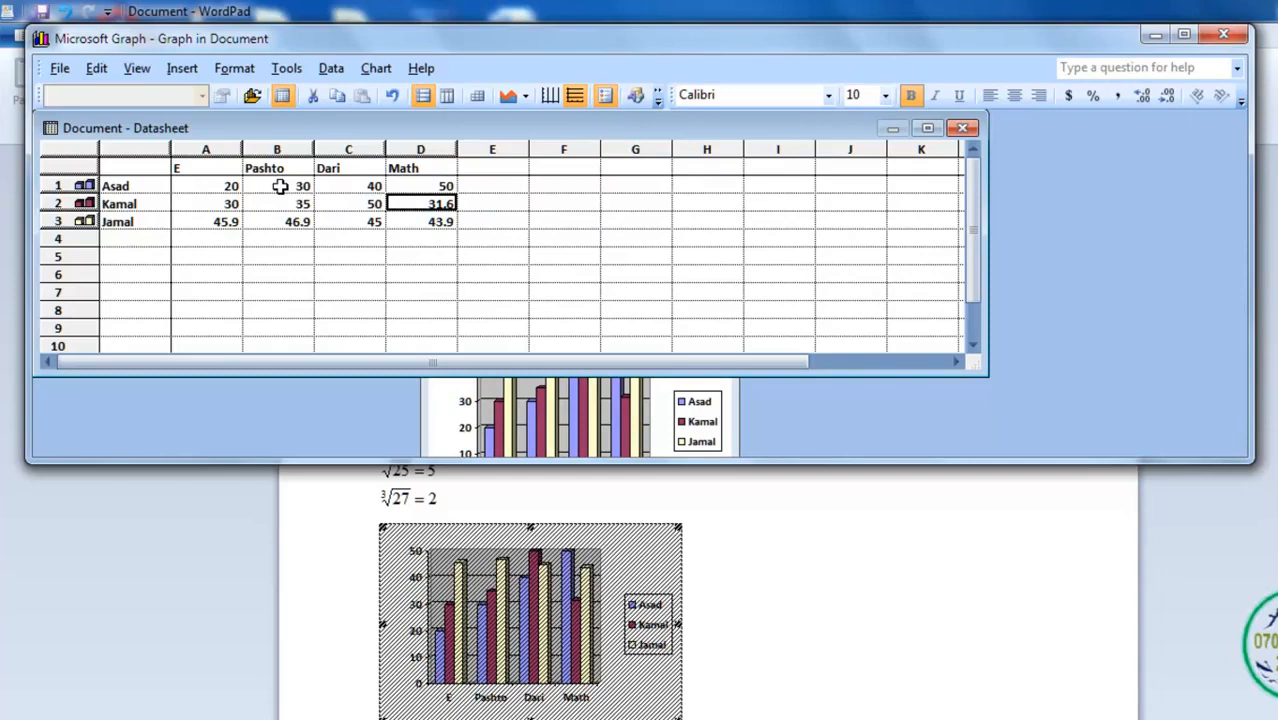
{"action": "type", "text": "40"}
{"action": "key", "text": "Return"}
Enter 25, 30, 40 and 20 as the third data row's values, starting from the E column
{"action": "key", "text": "Left"}
{"action": "key", "text": "Left"}
{"action": "key", "text": "Left"}
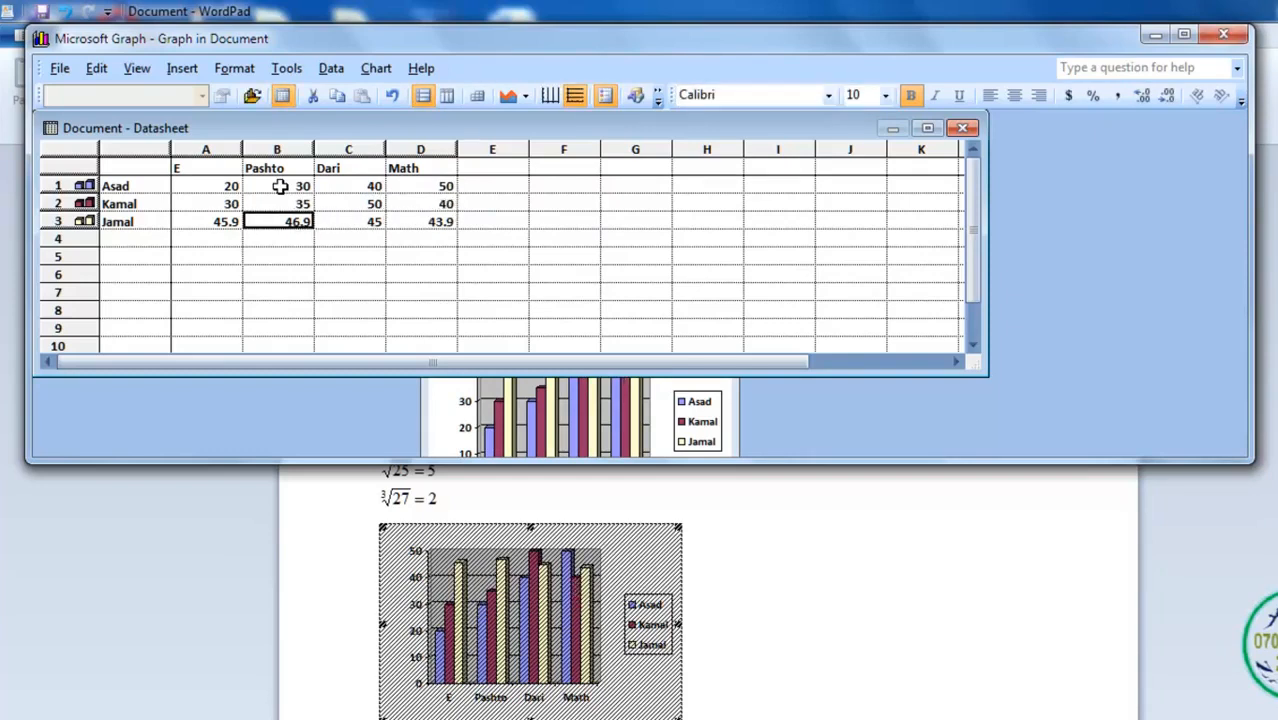
{"action": "type", "text": "2"}
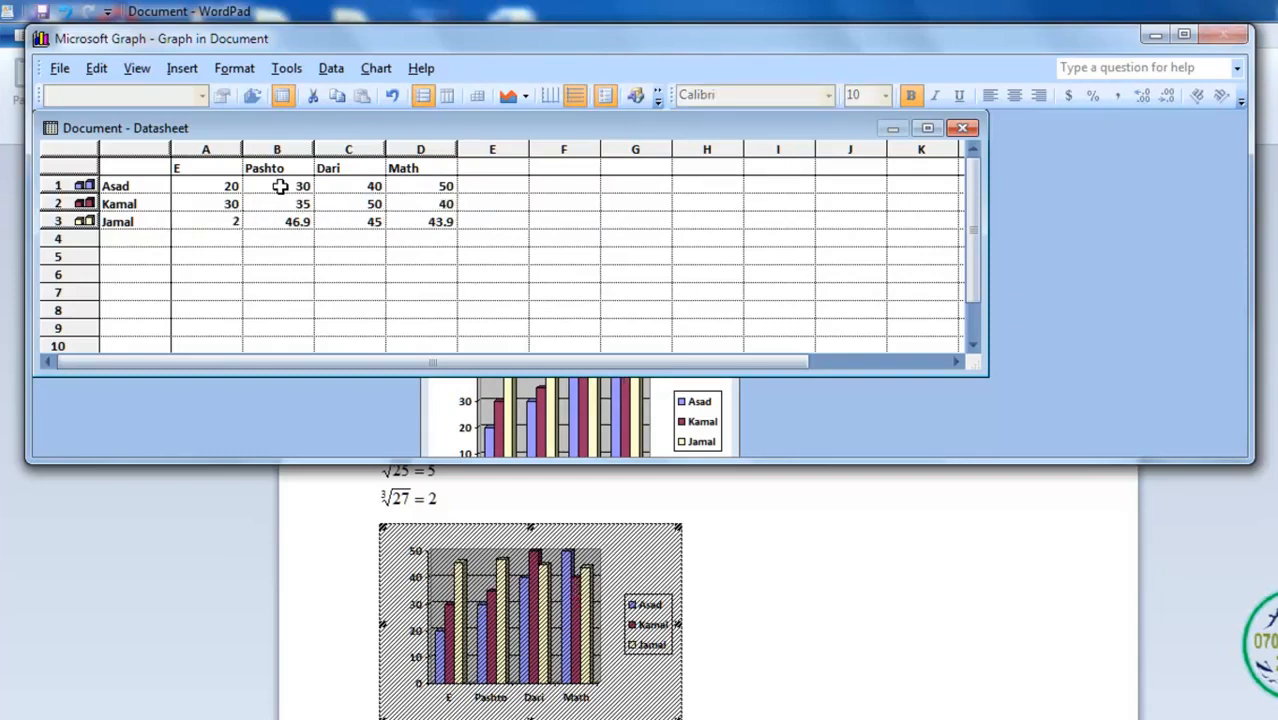
{"action": "type", "text": "5"}
{"action": "key", "text": "Right"}
{"action": "type", "text": "30"}
{"action": "key", "text": "Right"}
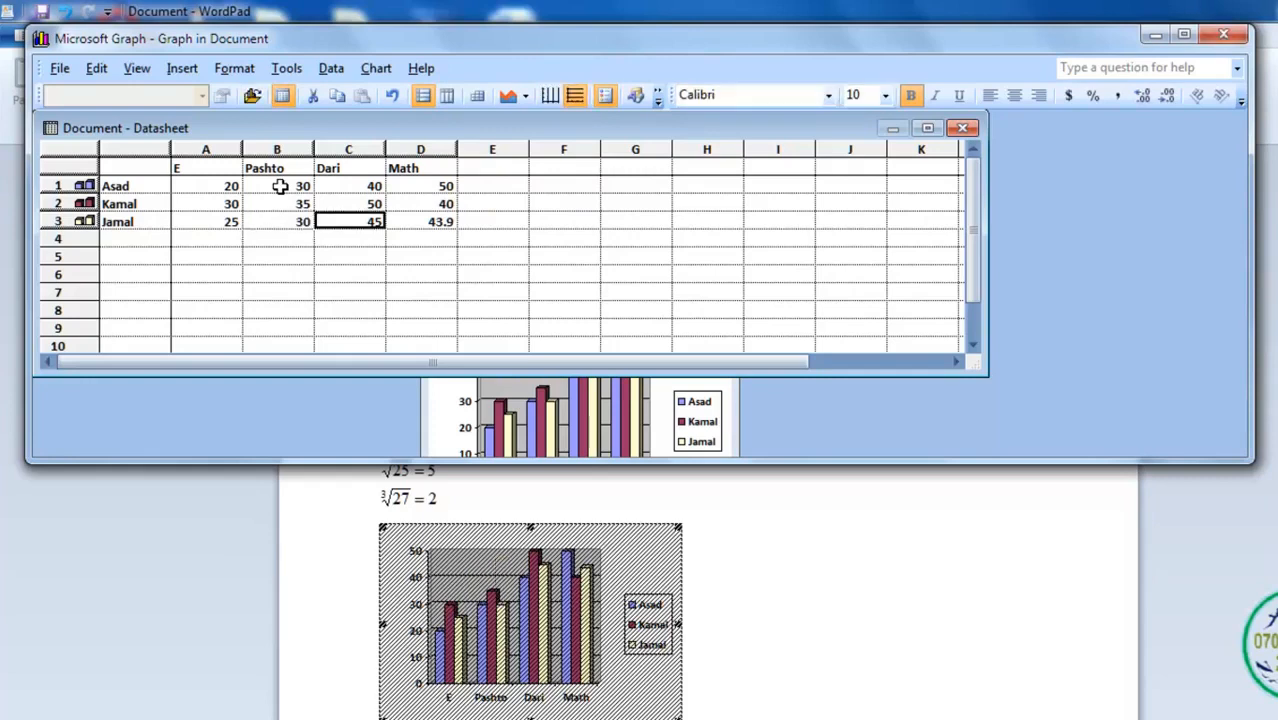
{"action": "type", "text": "4"}
{"action": "key", "text": "Right"}
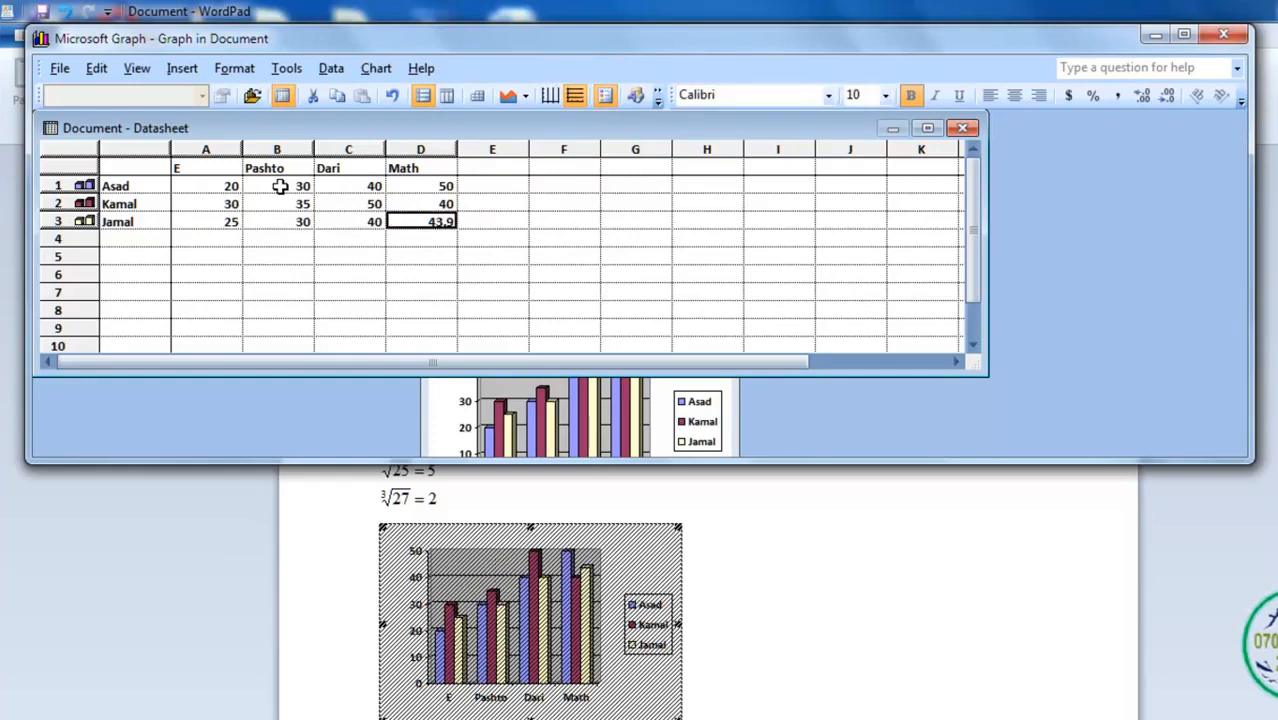
{"action": "type", "text": "20"}
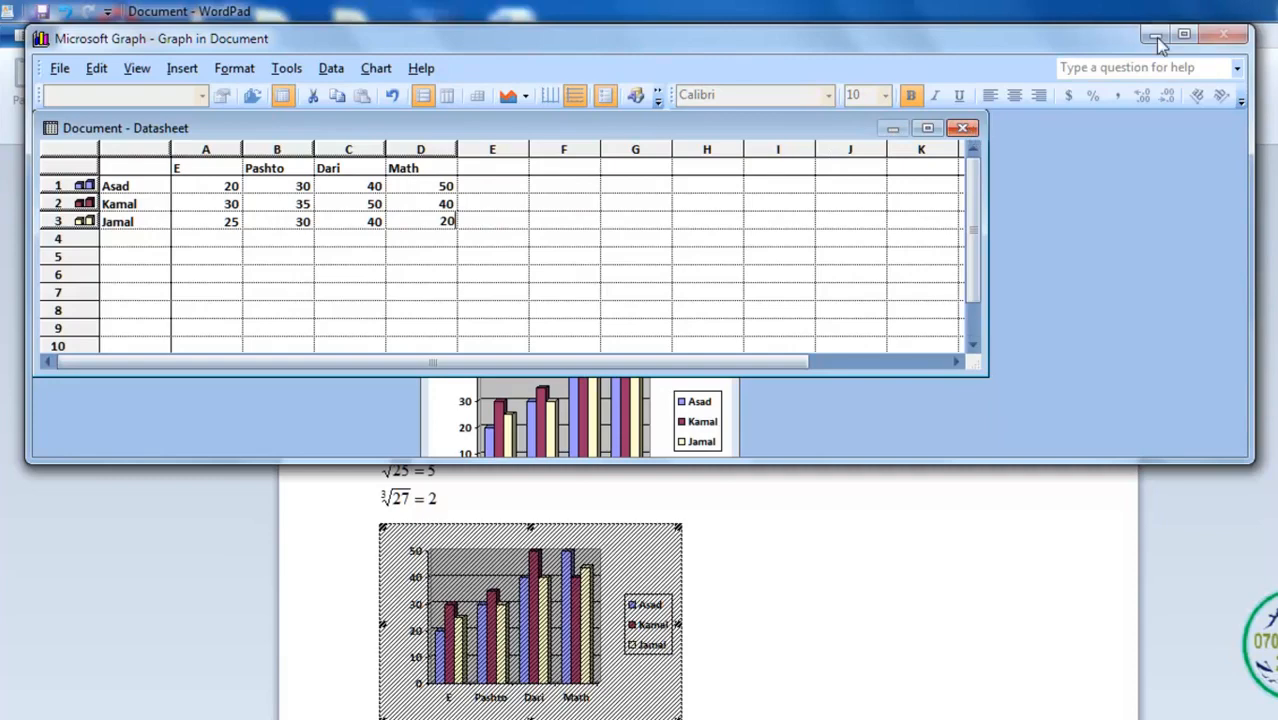
Commit 20 as the third row's Math value in the chart datasheet and close the chart editor to return to the document
{"action": "left_click", "coordinate": [1234, 38]}
{"action": "left_click", "coordinate": [724, 600]}
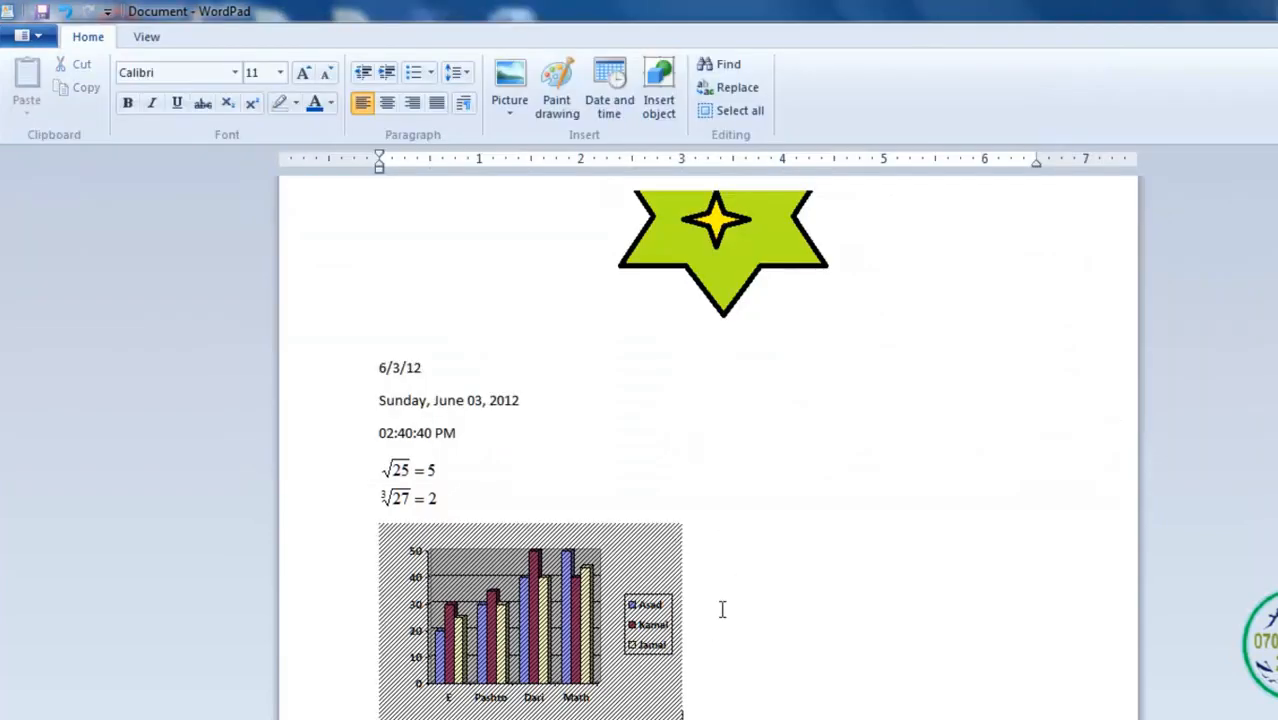
{"action": "scroll", "coordinate": [727, 593], "scroll_direction": "down", "scroll_amount": 1}
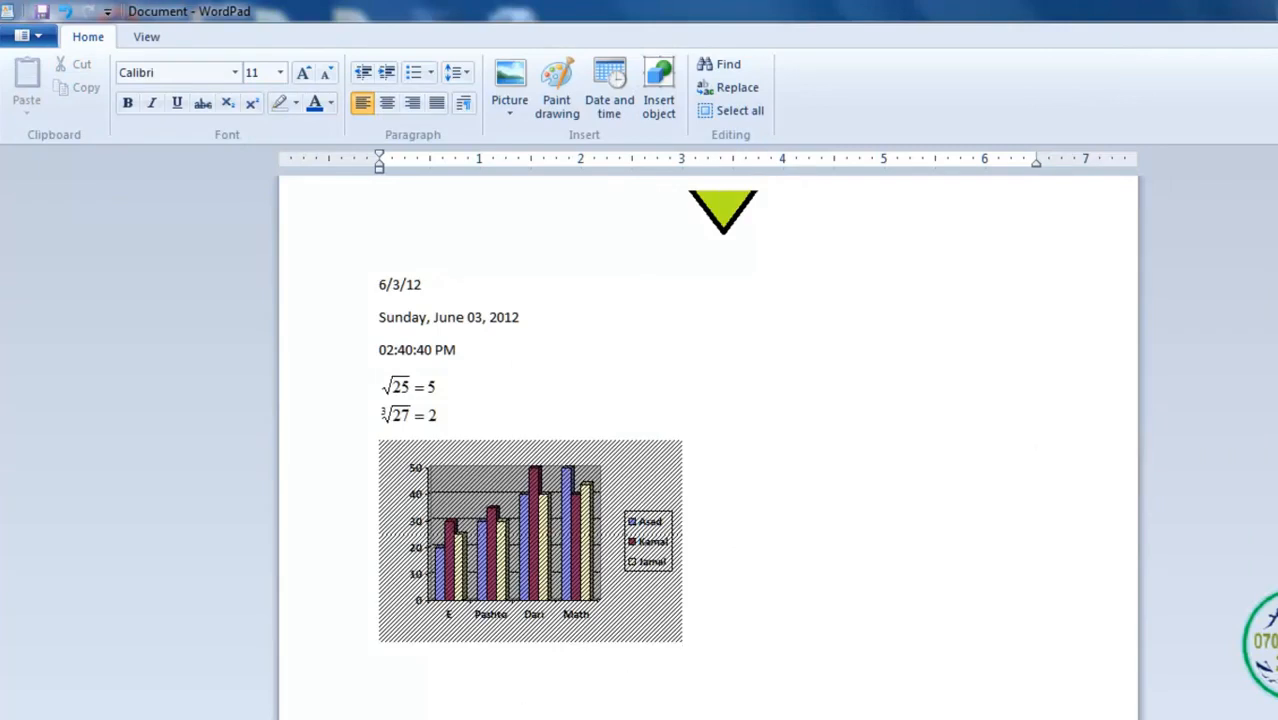
{"action": "double_click", "coordinate": [676, 632]}
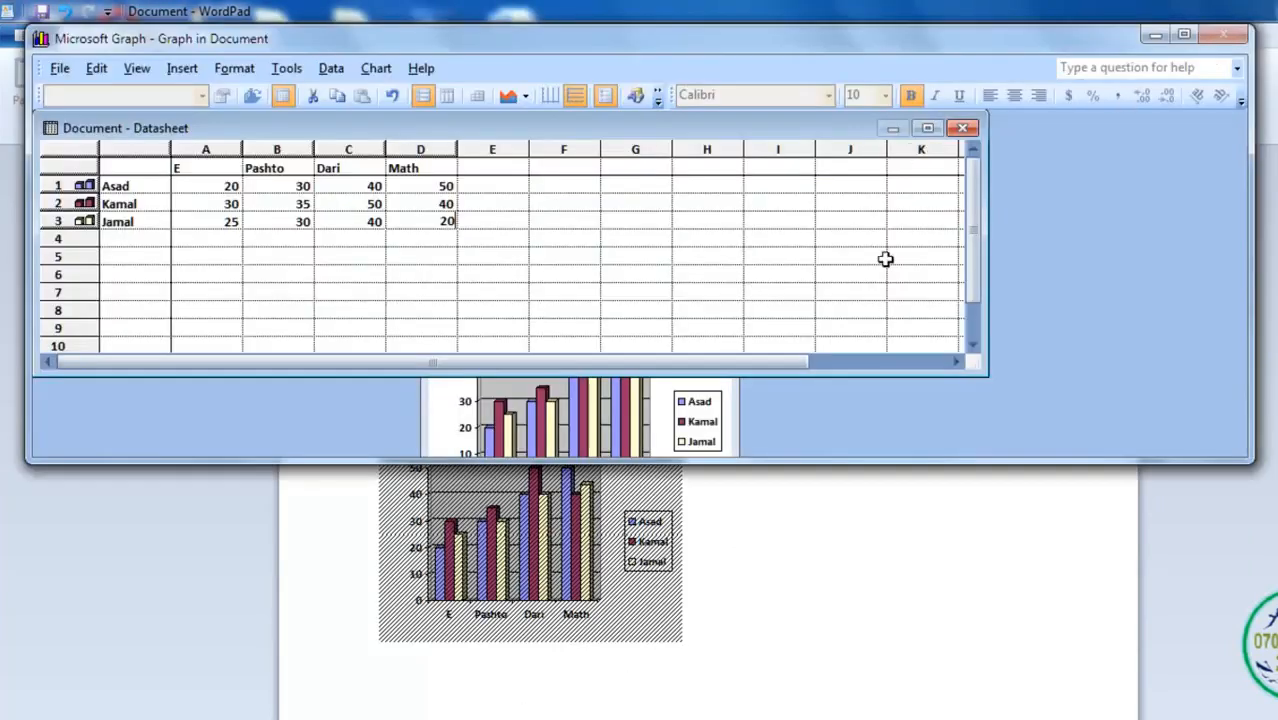
{"action": "type", "text": "20"}
{"action": "left_click", "coordinate": [785, 274]}
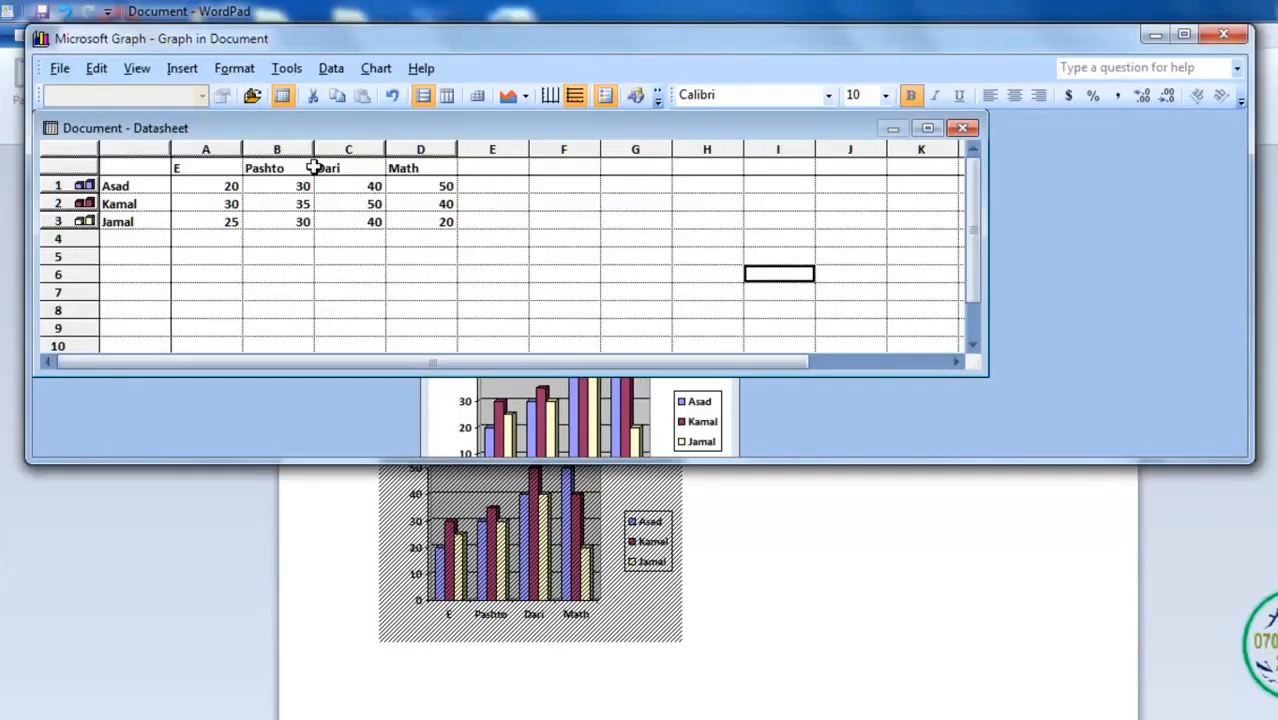
{"action": "left_click", "coordinate": [1184, 35]}
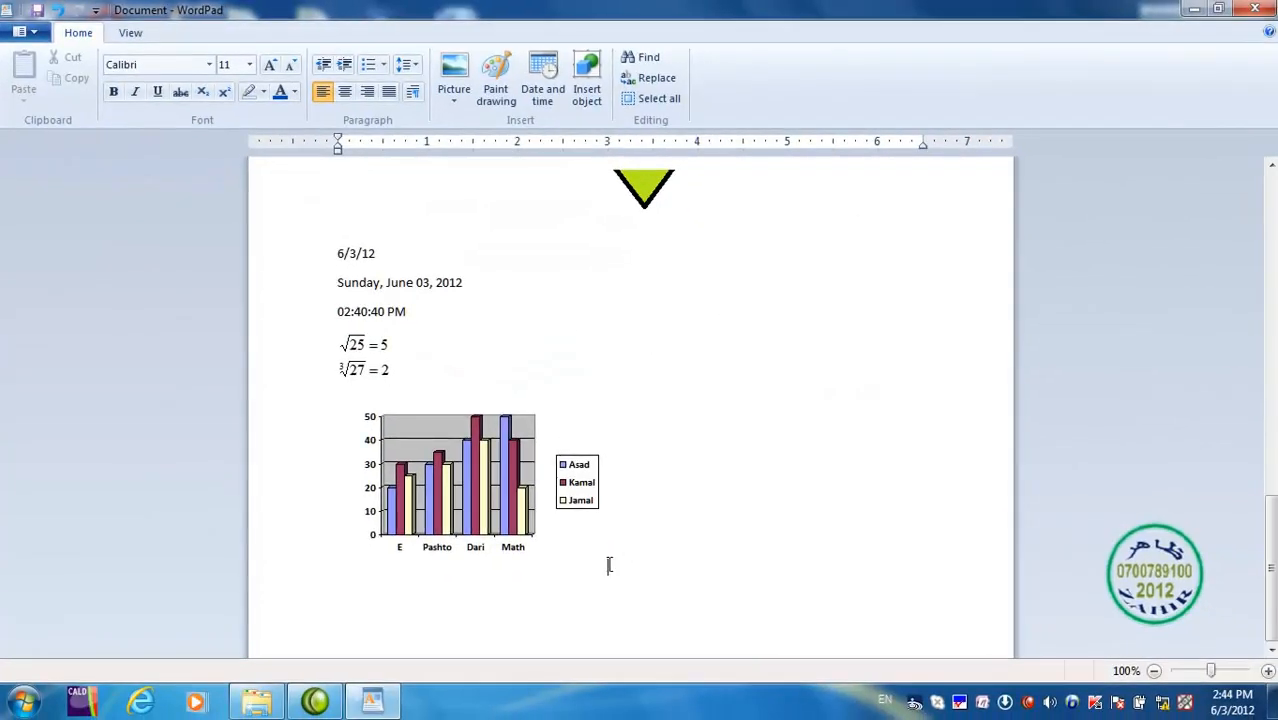
Start inserting an object below the chart and examine the full list of available object types
{"action": "left_click", "coordinate": [590, 623]}
{"action": "left_click", "coordinate": [587, 85]}
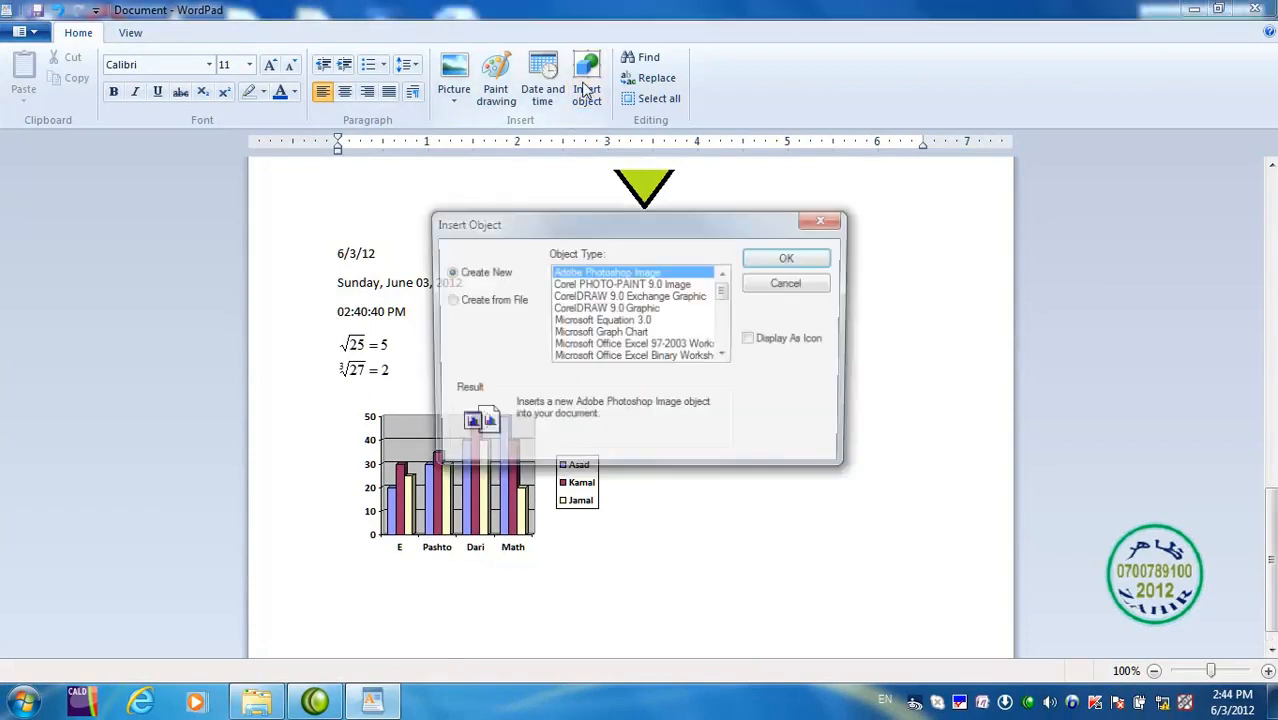
{"action": "left_click", "coordinate": [724, 356]}
{"action": "left_click", "coordinate": [724, 356]}
{"action": "left_click", "coordinate": [724, 356]}
{"action": "left_click", "coordinate": [724, 356]}
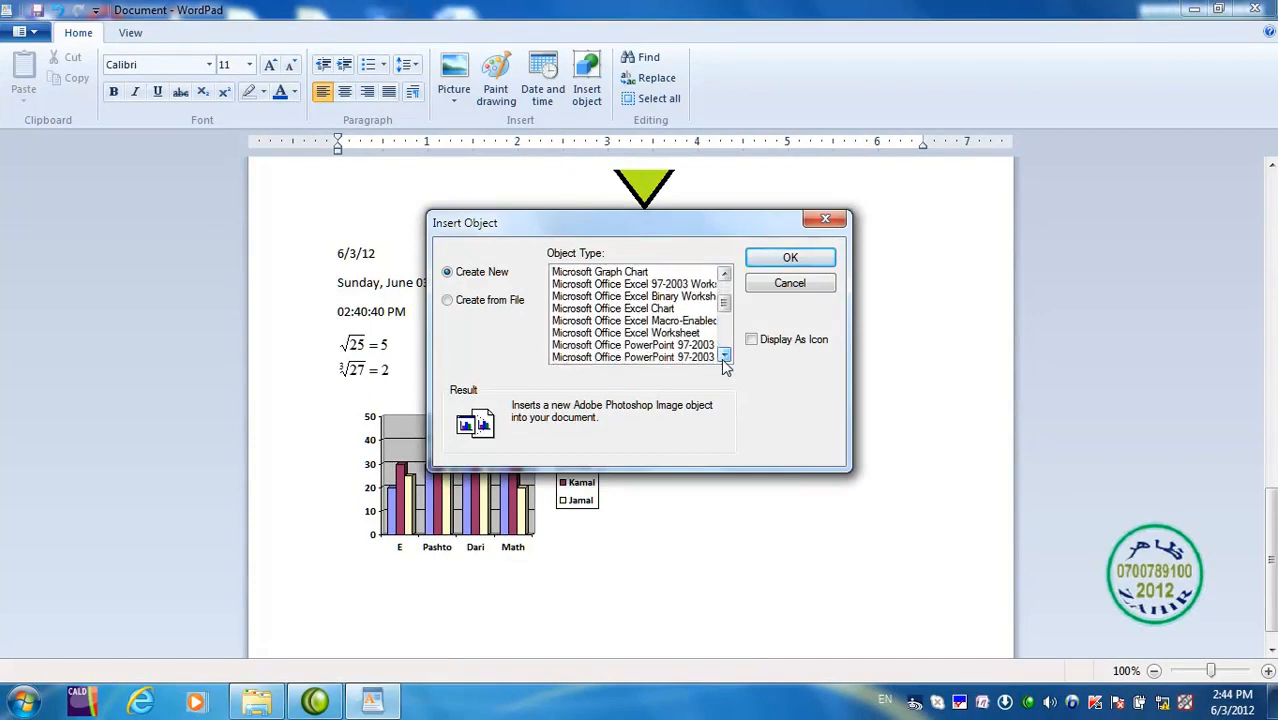
{"action": "left_click", "coordinate": [724, 356]}
{"action": "left_click", "coordinate": [724, 356]}
{"action": "left_click", "coordinate": [724, 356]}
{"action": "left_click", "coordinate": [724, 356]}
{"action": "left_click", "coordinate": [724, 356]}
{"action": "left_click", "coordinate": [724, 356]}
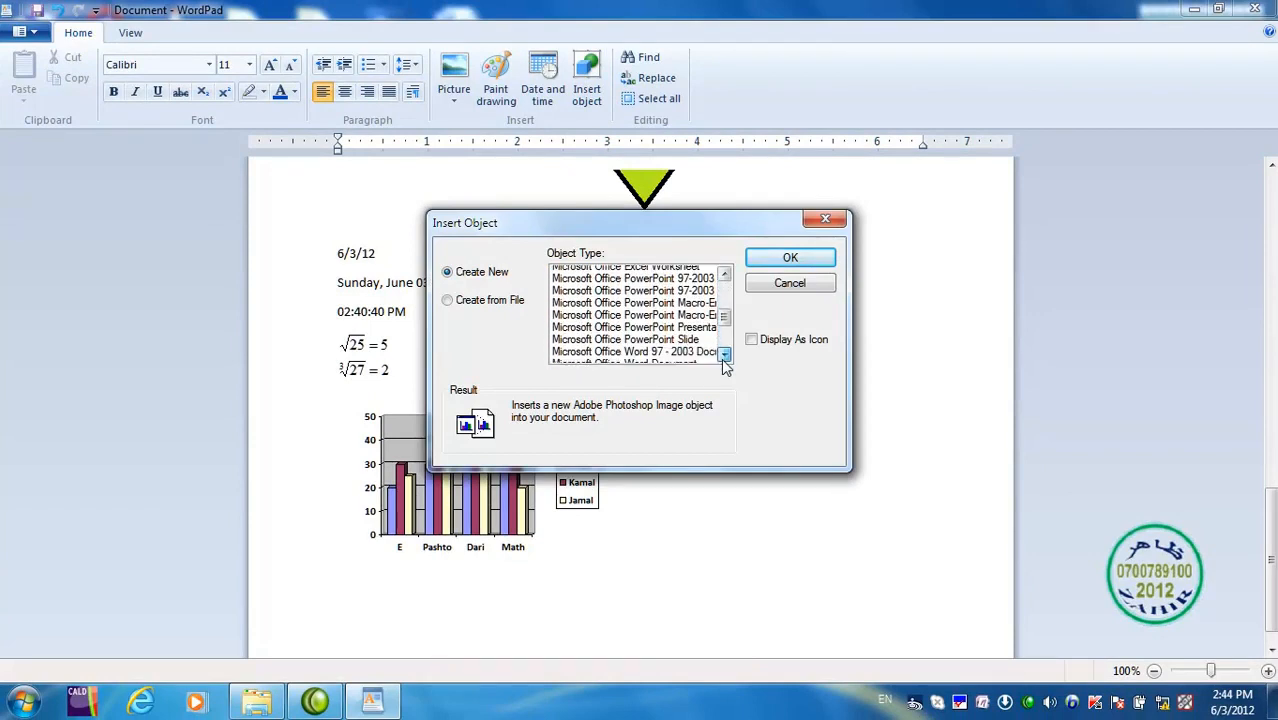
{"action": "left_click", "coordinate": [724, 356]}
{"action": "left_click", "coordinate": [724, 356]}
{"action": "left_click", "coordinate": [724, 356]}
{"action": "left_click", "coordinate": [724, 356]}
{"action": "left_click", "coordinate": [724, 356]}
{"action": "left_click", "coordinate": [724, 356]}
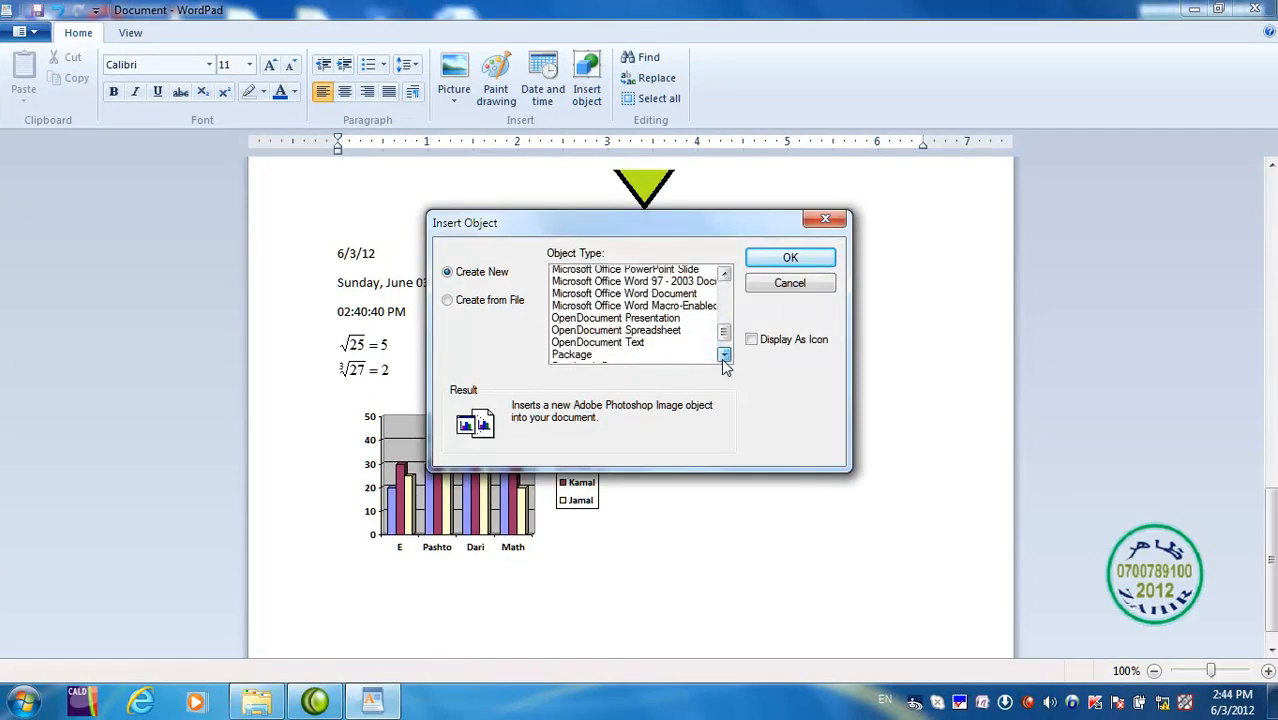
{"action": "left_click", "coordinate": [724, 356]}
{"action": "left_click", "coordinate": [724, 356]}
{"action": "left_click", "coordinate": [724, 356]}
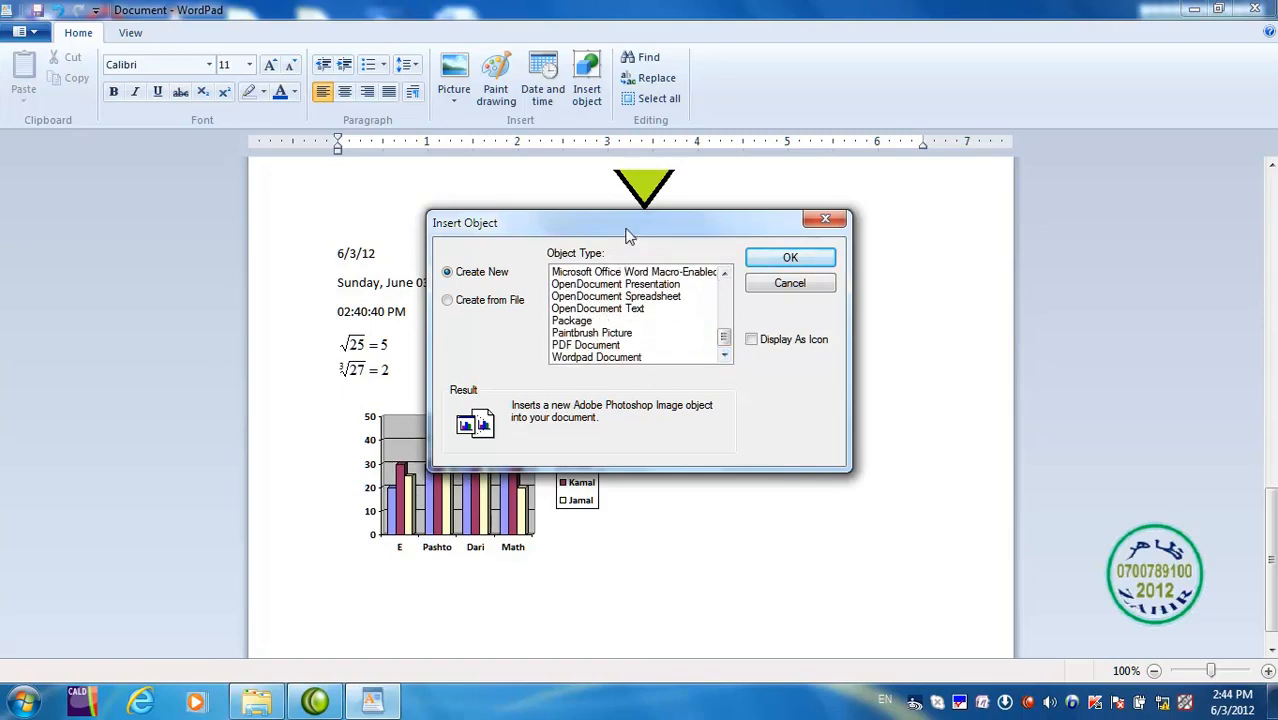
Switch the object source to an existing file and choose kamal.rtf from the Desktop
{"action": "left_click_drag", "start_coordinate": [628, 236], "coordinate": [778, 239]}
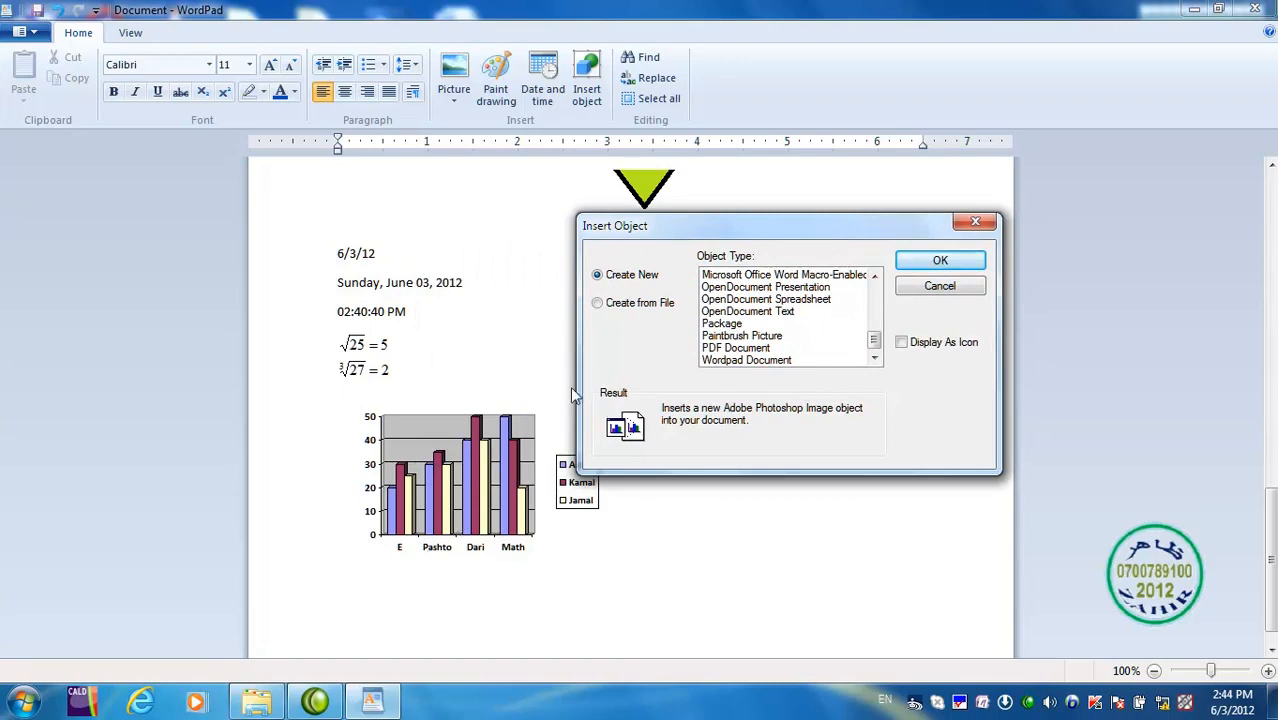
{"action": "left_click", "coordinate": [628, 305]}
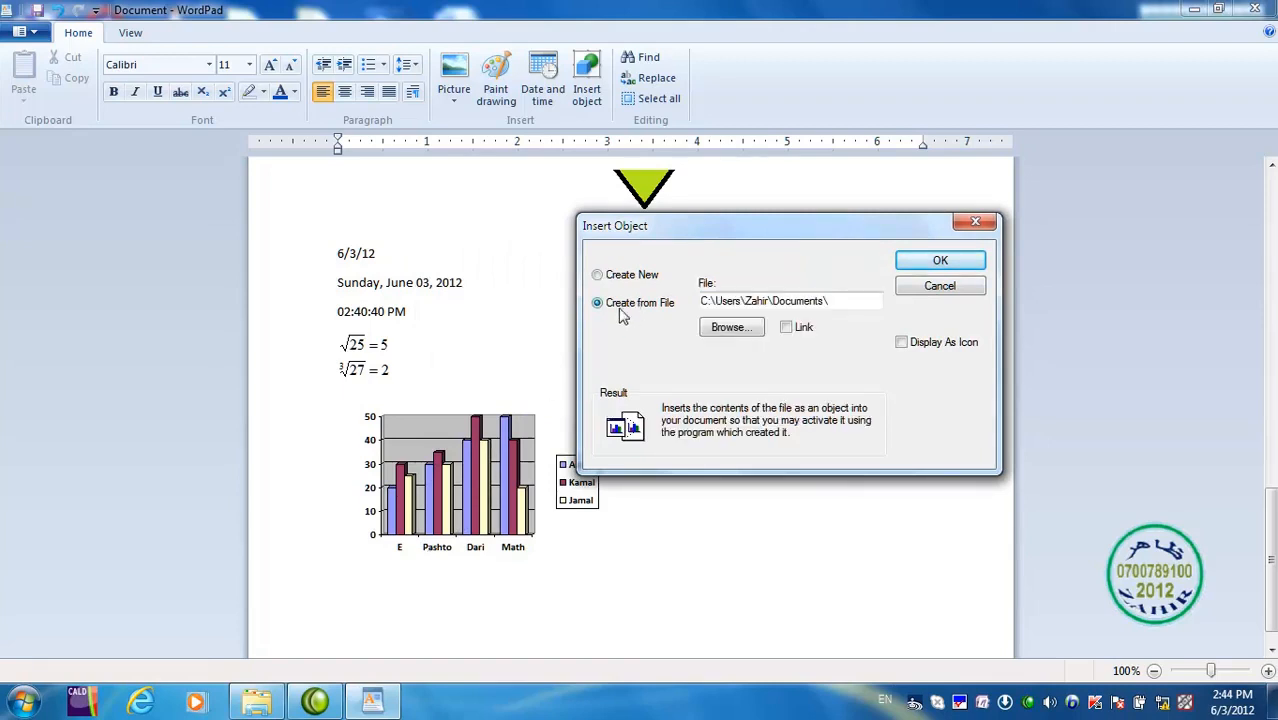
{"action": "left_click", "coordinate": [735, 329]}
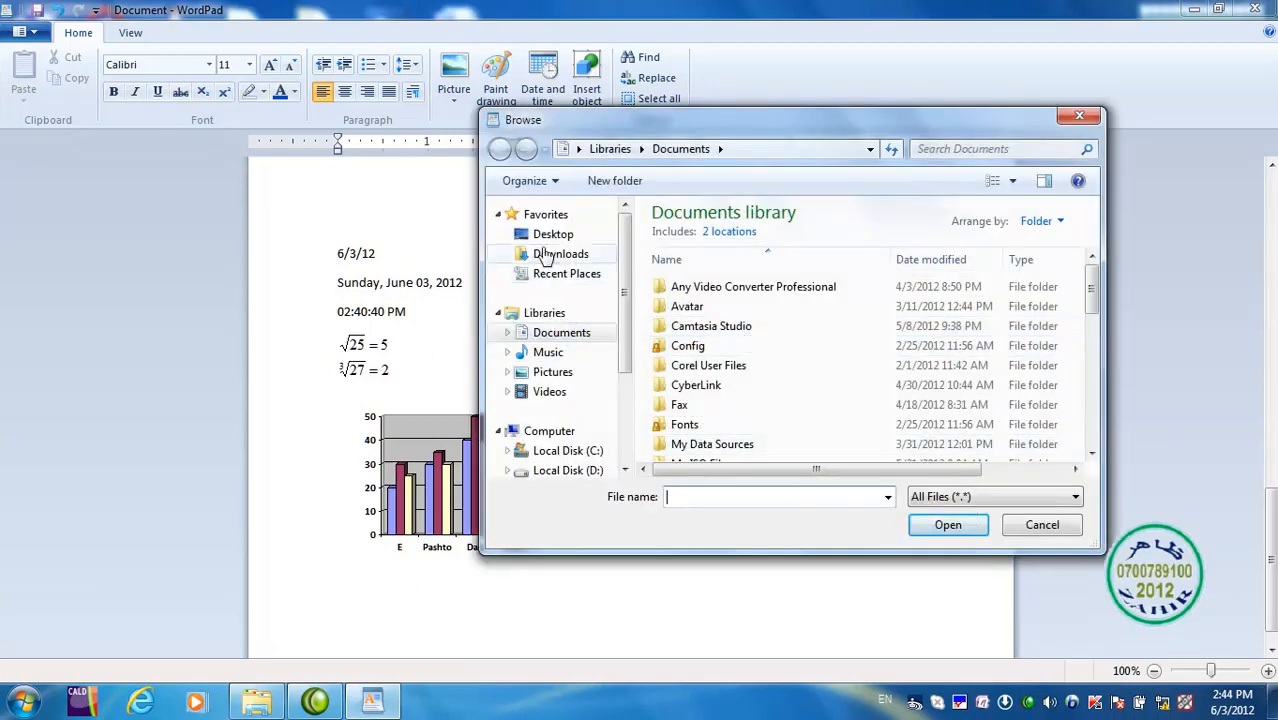
{"action": "left_click", "coordinate": [540, 234]}
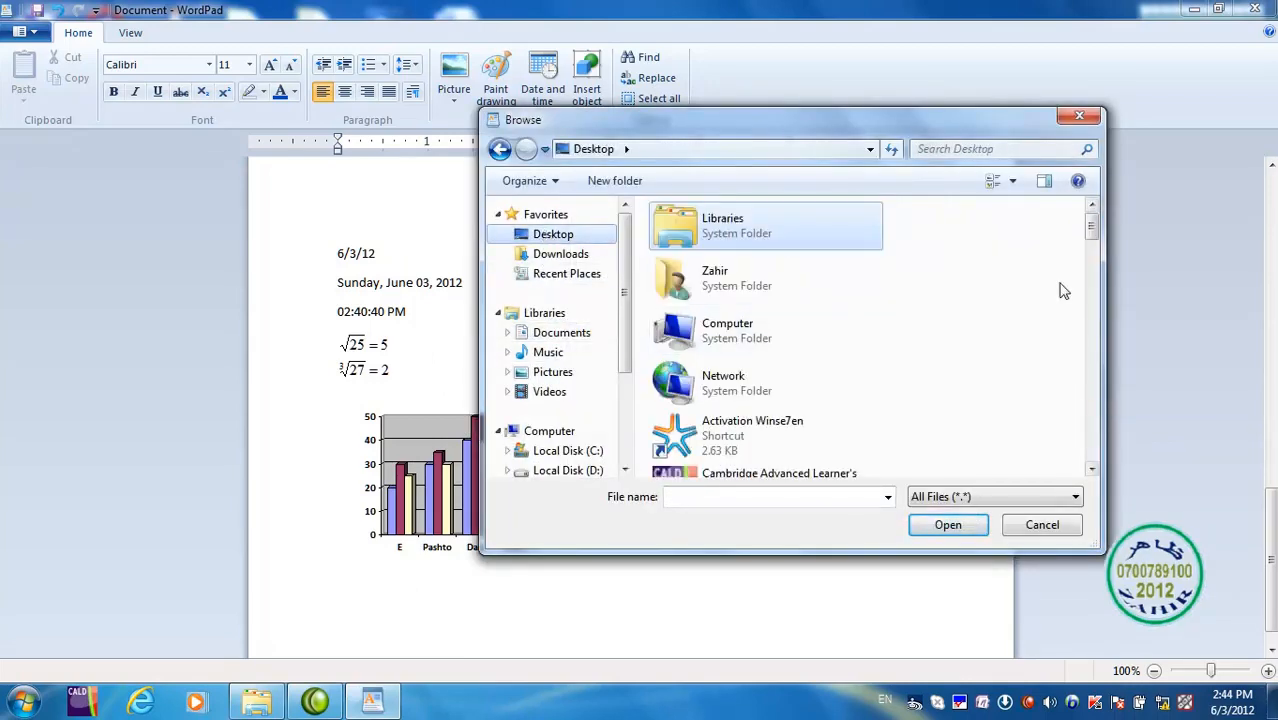
{"action": "left_click_drag", "start_coordinate": [1092, 226], "coordinate": [1097, 428]}
{"action": "left_click", "coordinate": [716, 265]}
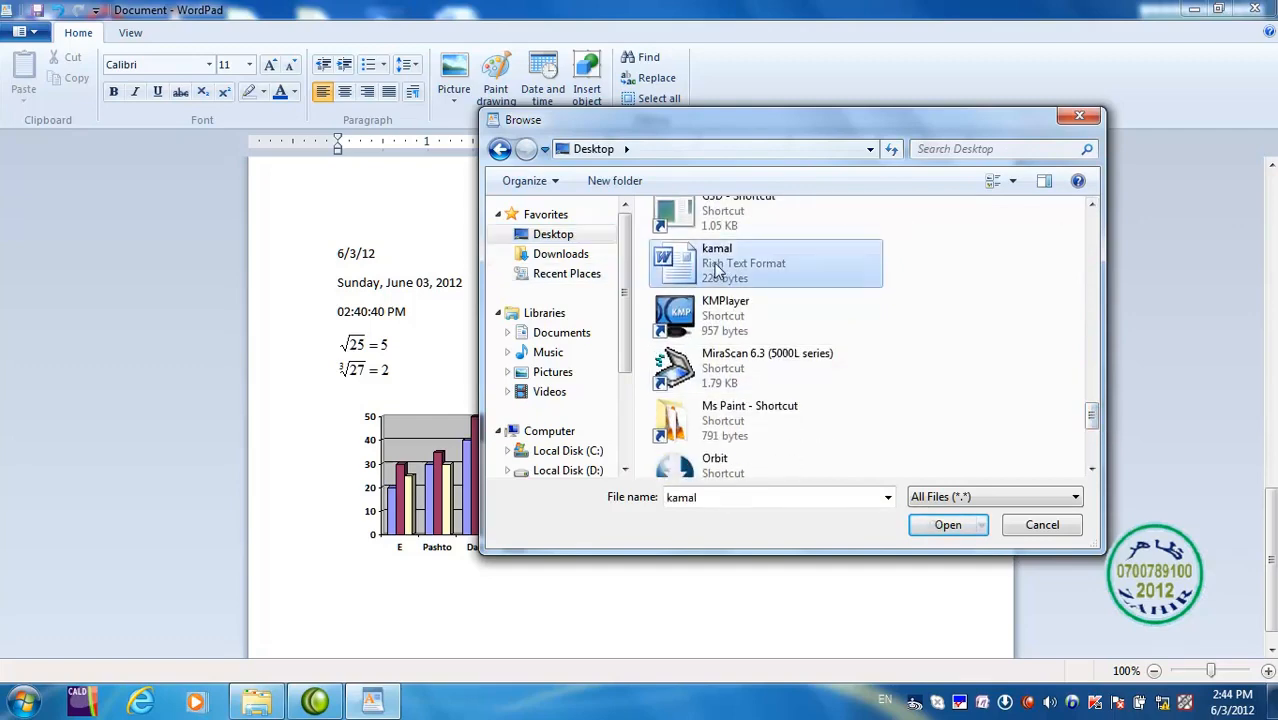
{"action": "left_click", "coordinate": [948, 526]}
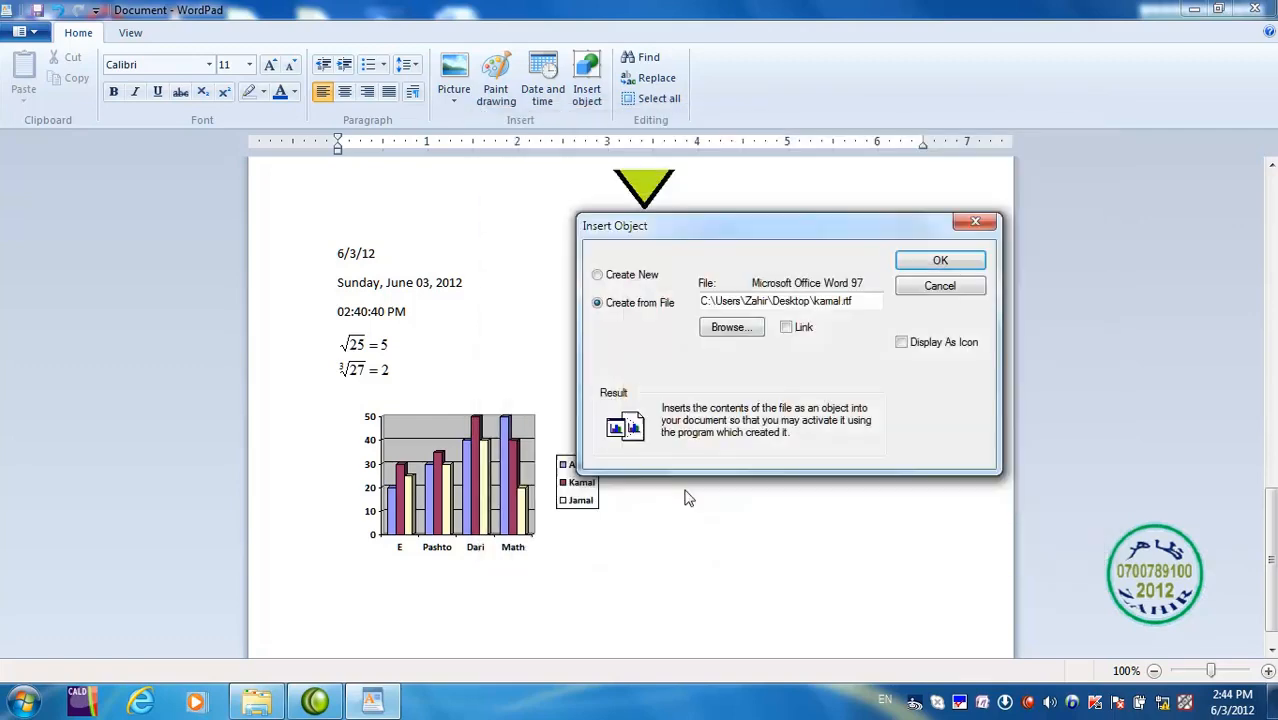
Insert the chosen file as a linked object that displays its contents instead of an icon
{"action": "left_click", "coordinate": [786, 328]}
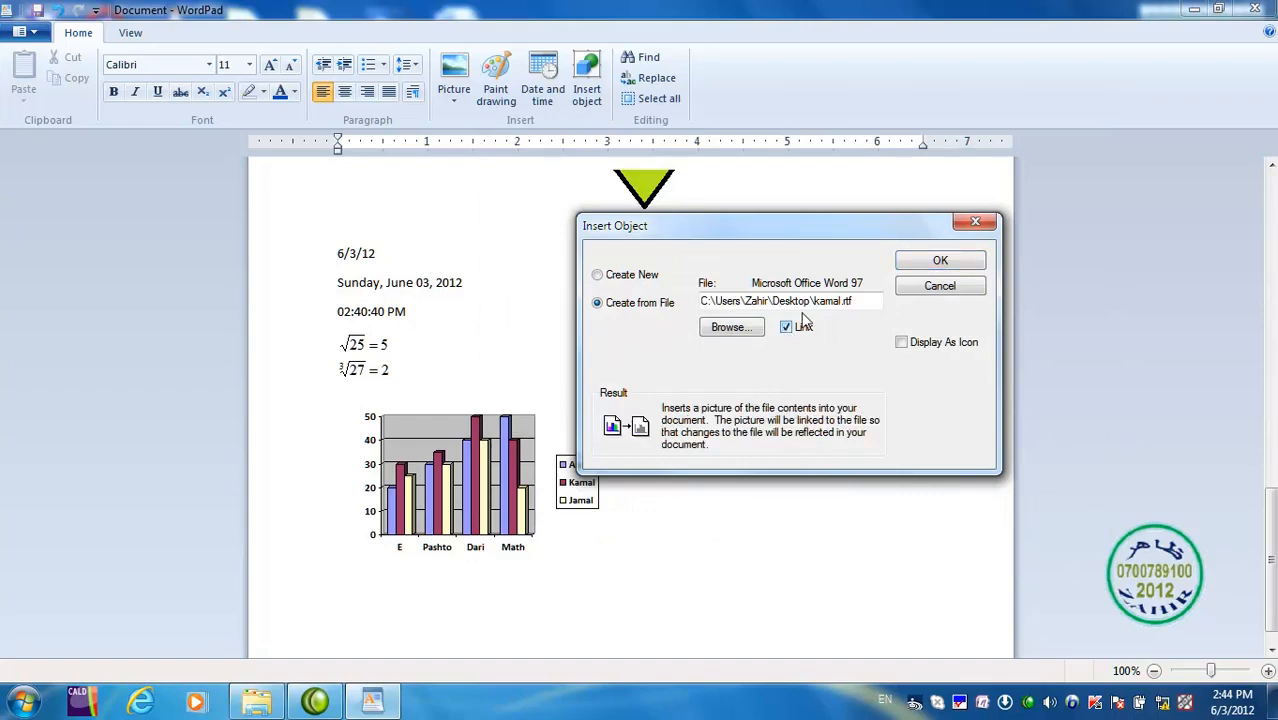
{"action": "left_click", "coordinate": [902, 343]}
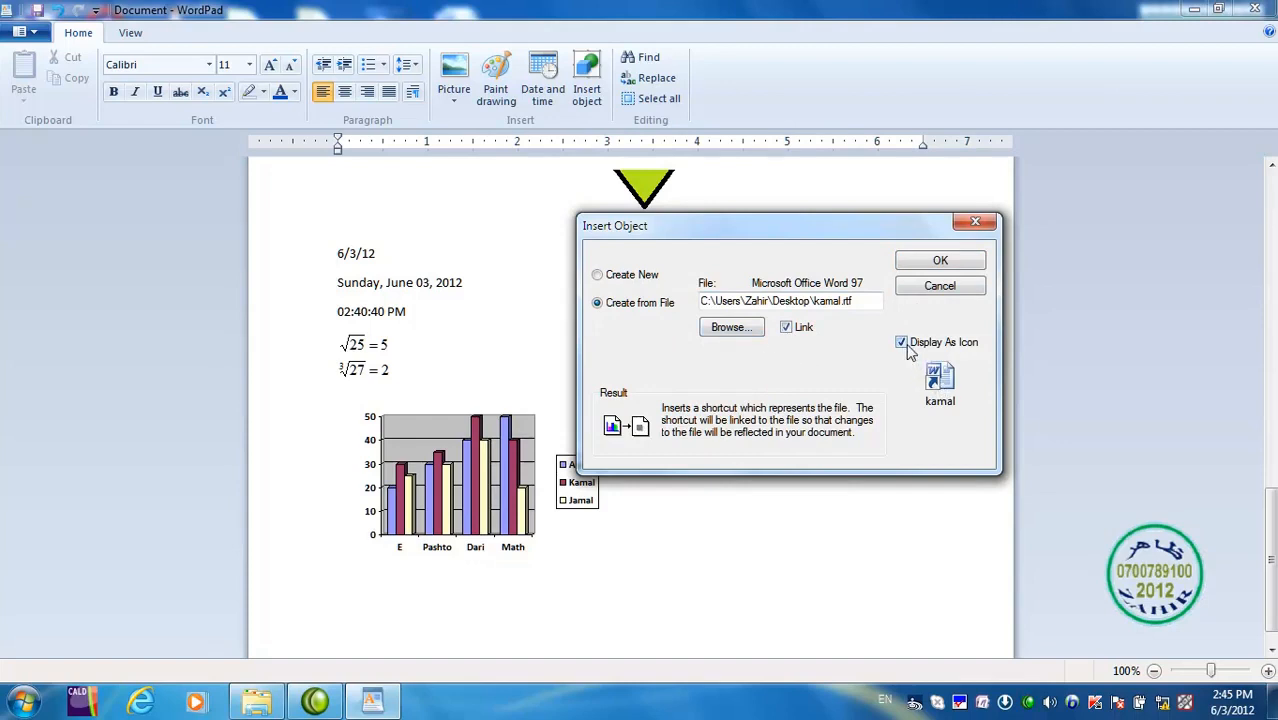
{"action": "left_click", "coordinate": [902, 343]}
{"action": "left_click", "coordinate": [936, 263]}
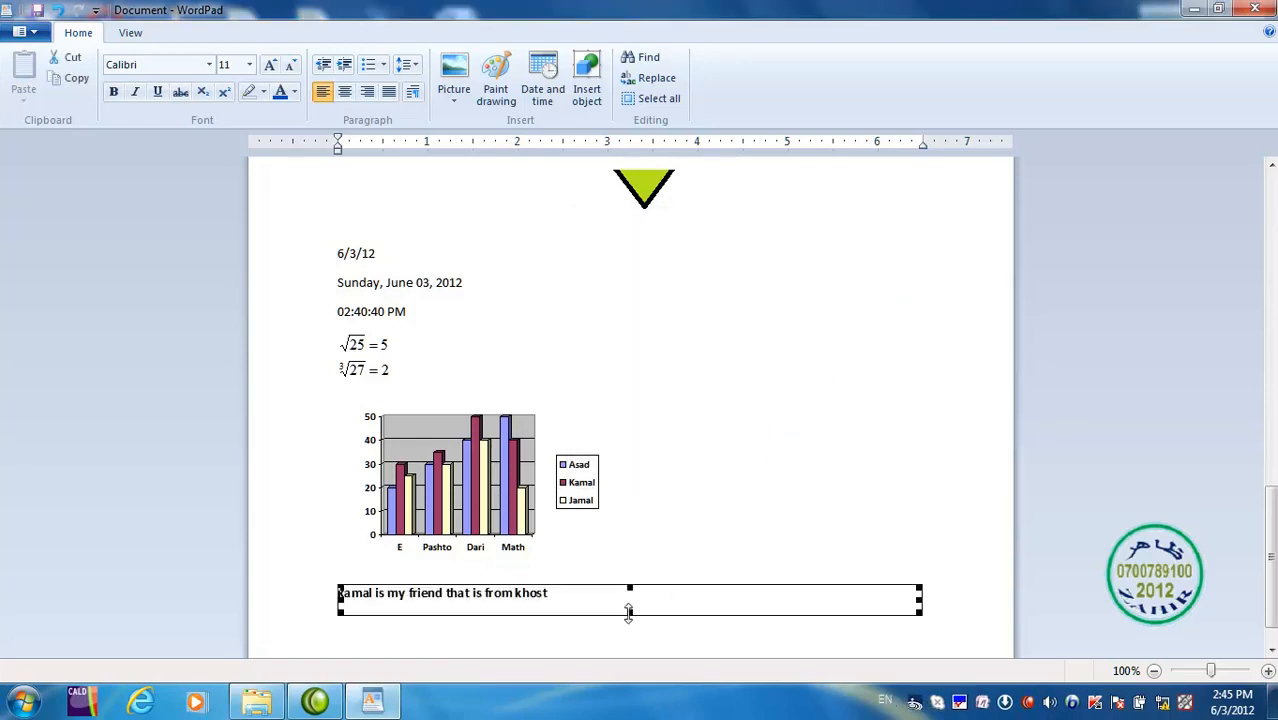
Stretch the linked text object slightly taller and place the cursor on the line below it
{"action": "left_click_drag", "start_coordinate": [629, 612], "coordinate": [627, 626]}
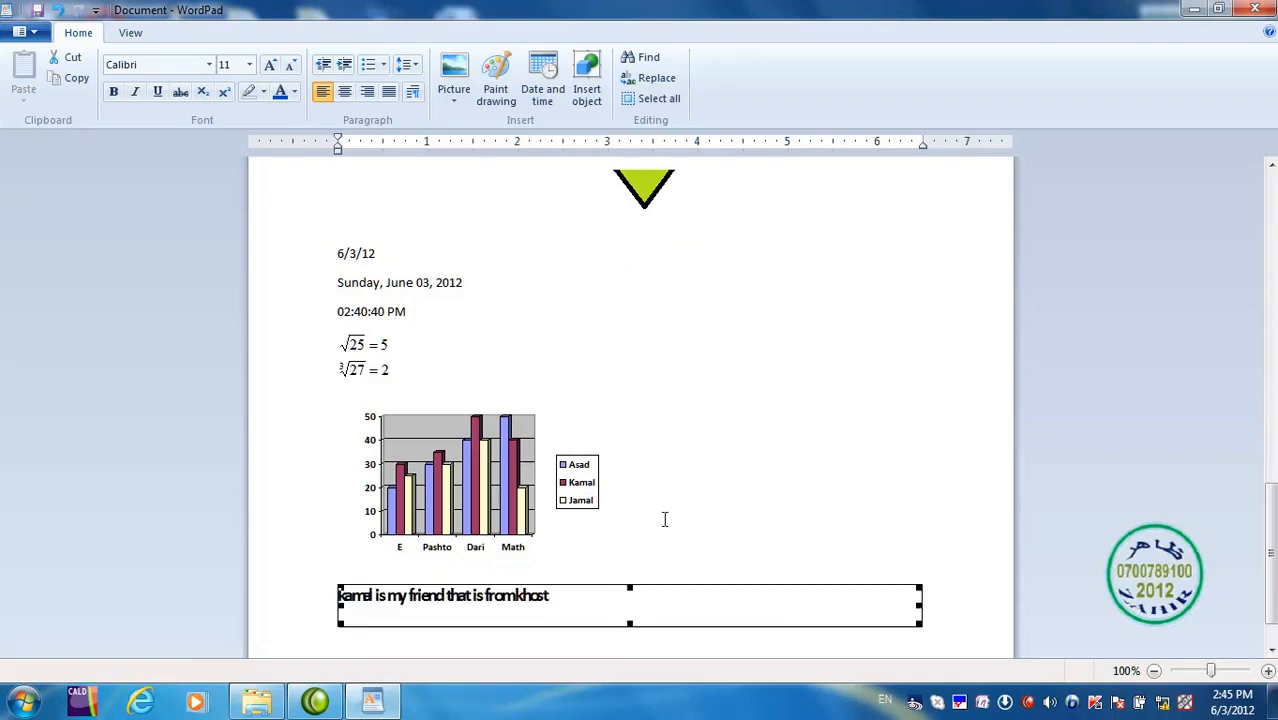
{"action": "scroll", "coordinate": [665, 517], "scroll_direction": "up", "scroll_amount": 3}
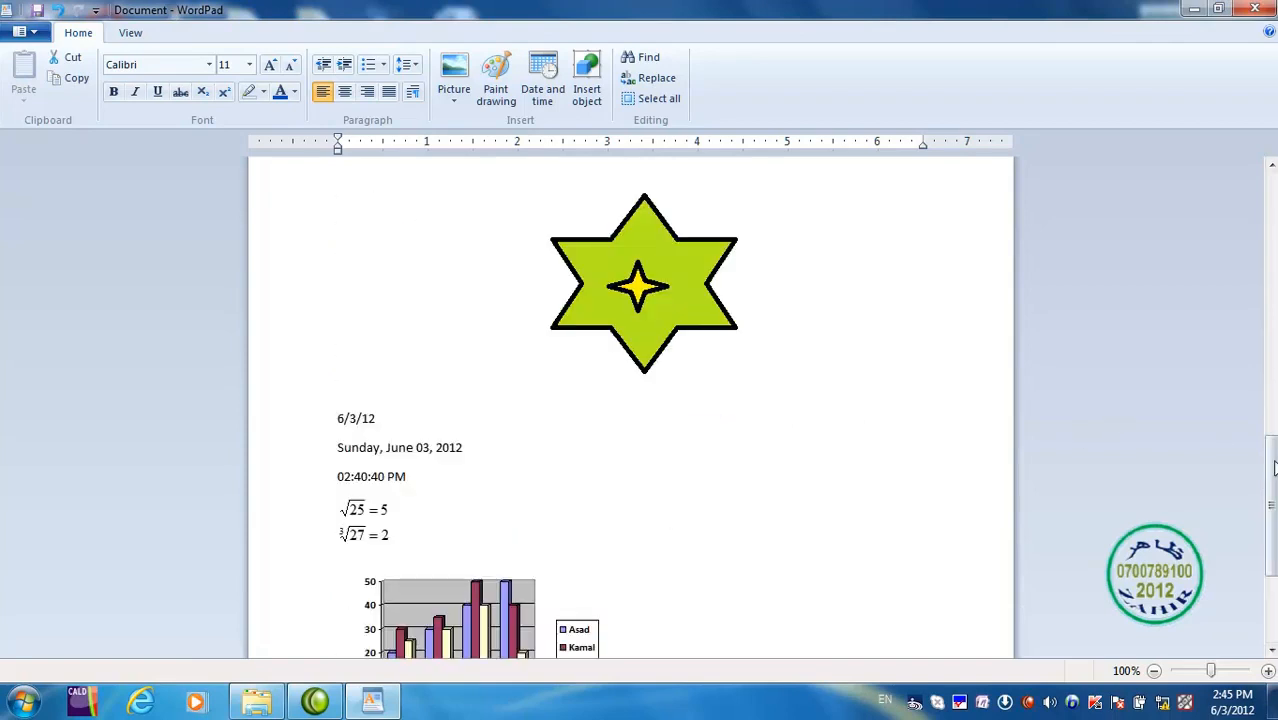
{"action": "scroll", "coordinate": [1273, 468], "scroll_direction": "down", "scroll_amount": 4}
{"action": "left_click", "coordinate": [536, 584]}
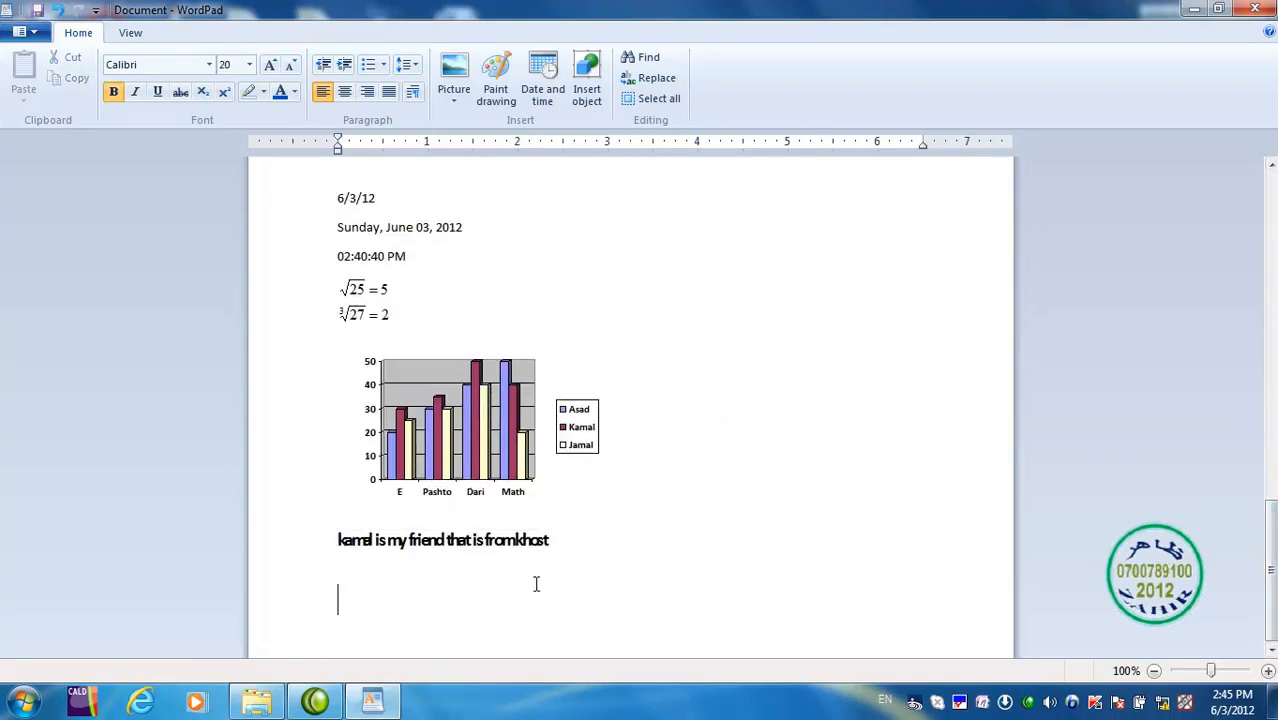
Open the linked text object in Microsoft Word and color its whole sentence red
{"action": "left_click", "coordinate": [523, 541]}
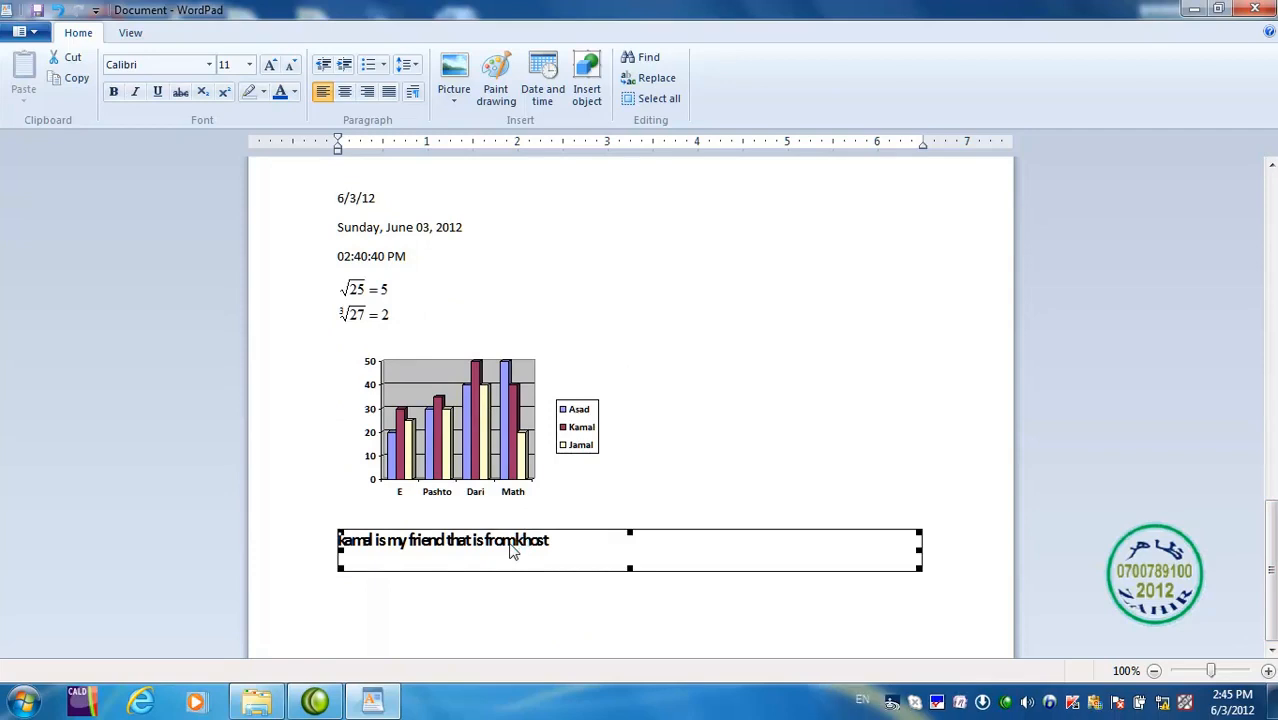
{"action": "double_click", "coordinate": [512, 550]}
{"action": "left_click_drag", "start_coordinate": [528, 312], "coordinate": [201, 311]}
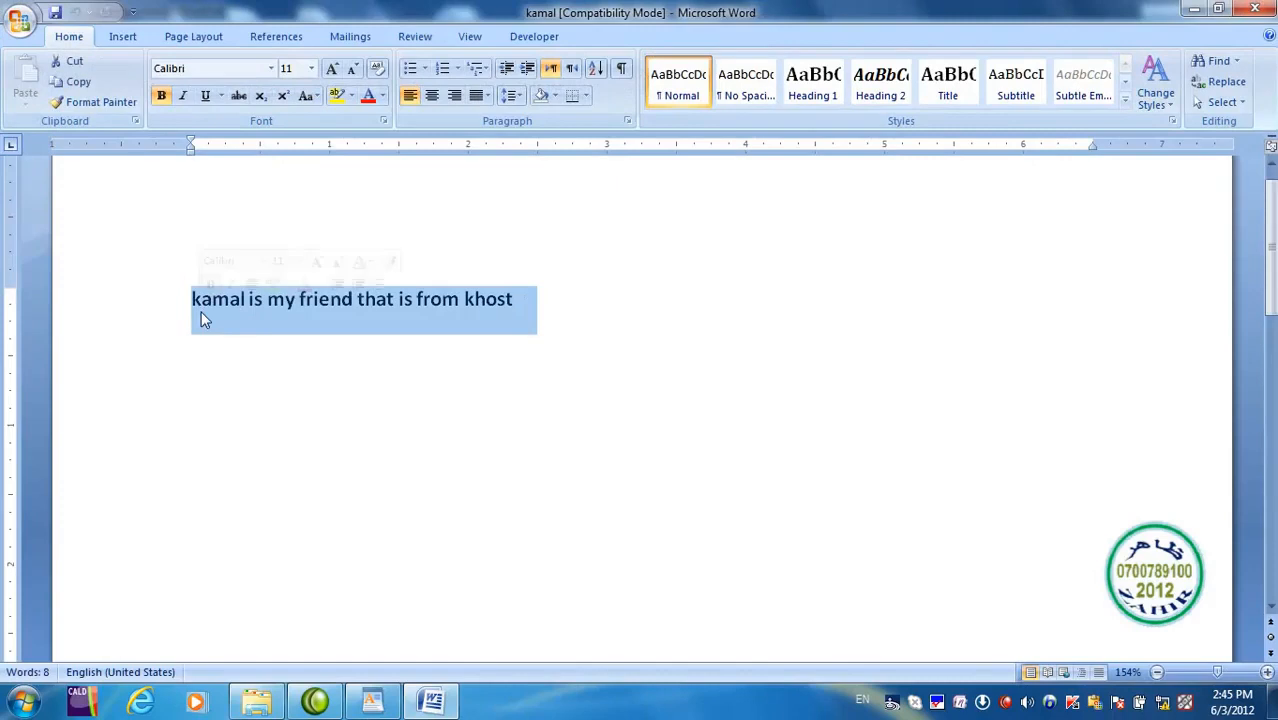
{"action": "left_click", "coordinate": [368, 97]}
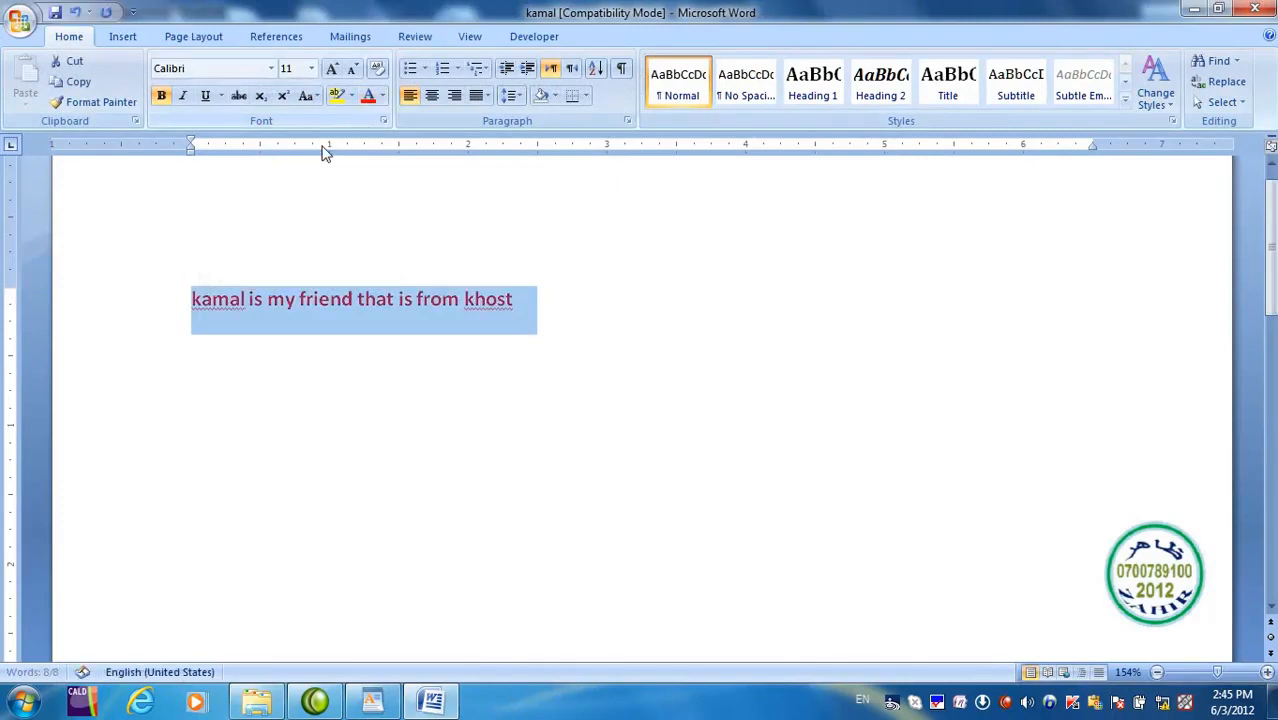
Enlarge the sentence to 18 points, then close the Word document with its changes saved to return to WordPad
{"action": "left_click", "coordinate": [333, 69]}
{"action": "left_click", "coordinate": [333, 69]}
{"action": "left_click", "coordinate": [333, 69]}
{"action": "left_click", "coordinate": [333, 69]}
{"action": "left_click", "coordinate": [418, 307]}
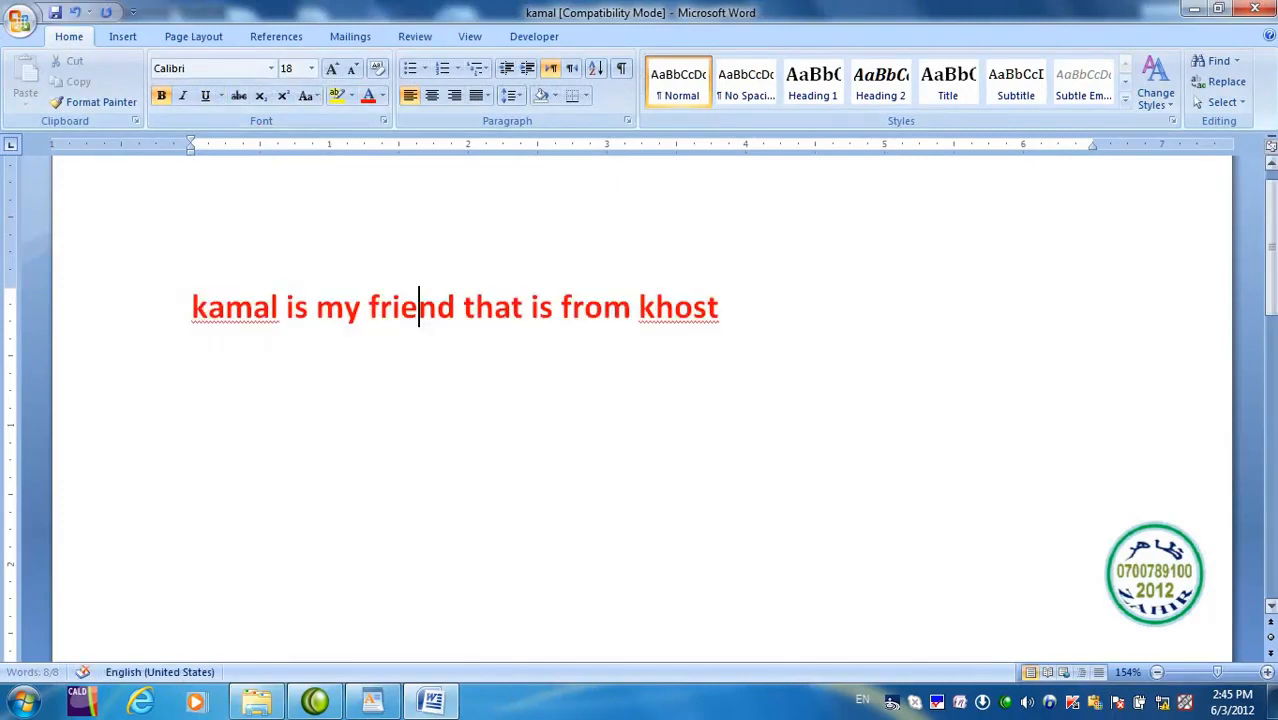
{"action": "left_click", "coordinate": [1256, 9]}
{"action": "left_click", "coordinate": [565, 398]}
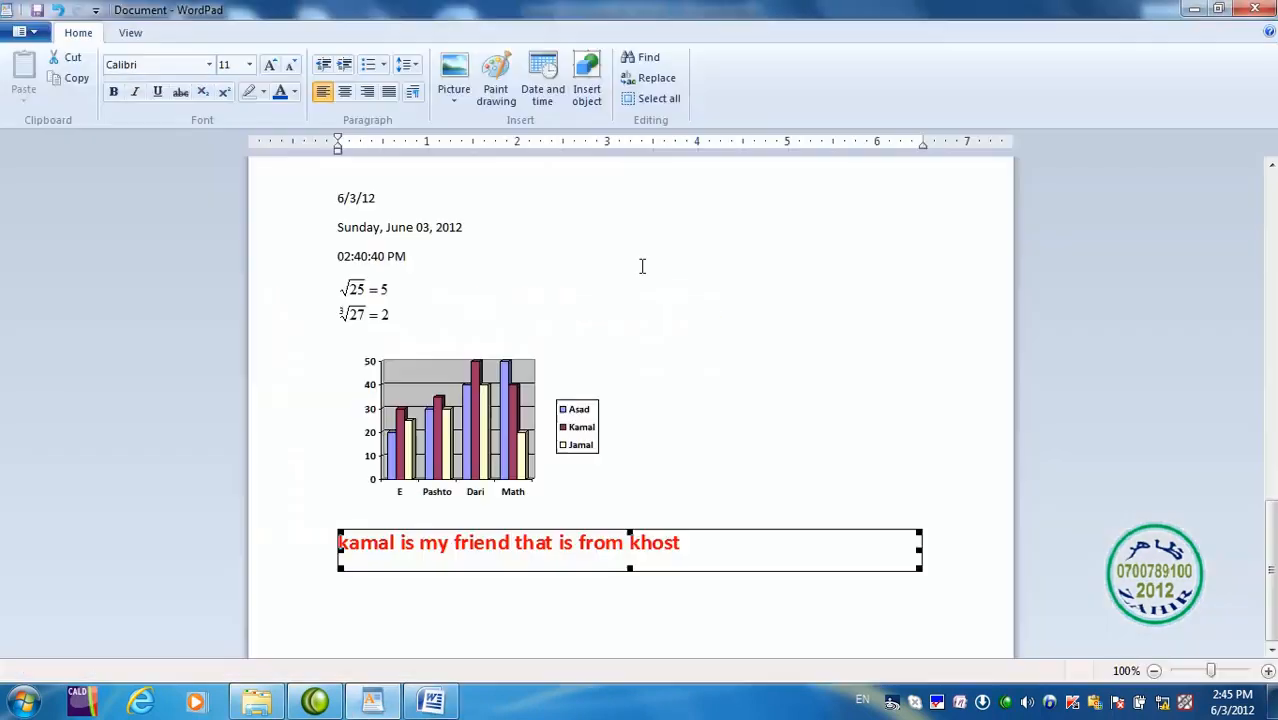
Below the linked red sentence, start inserting an object from a file and choose the Excel workbook asad.xlsx in My Documents
{"action": "left_click", "coordinate": [631, 587]}
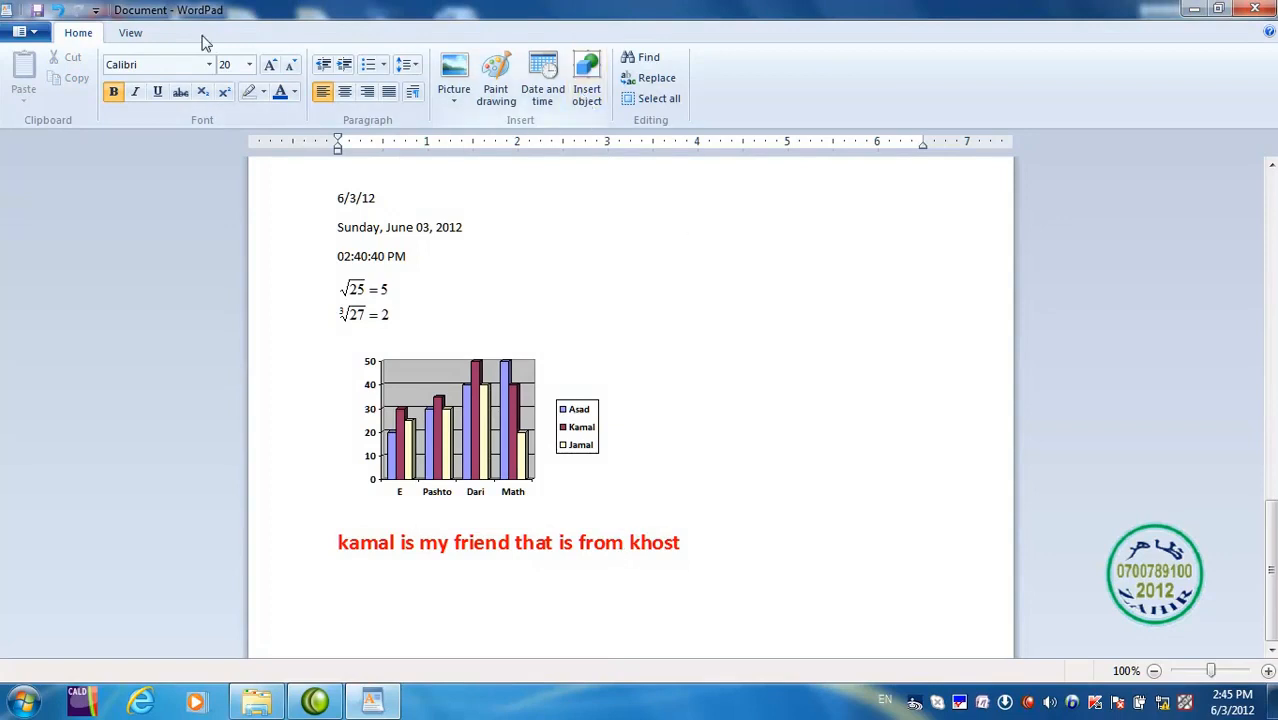
{"action": "left_click", "coordinate": [140, 35]}
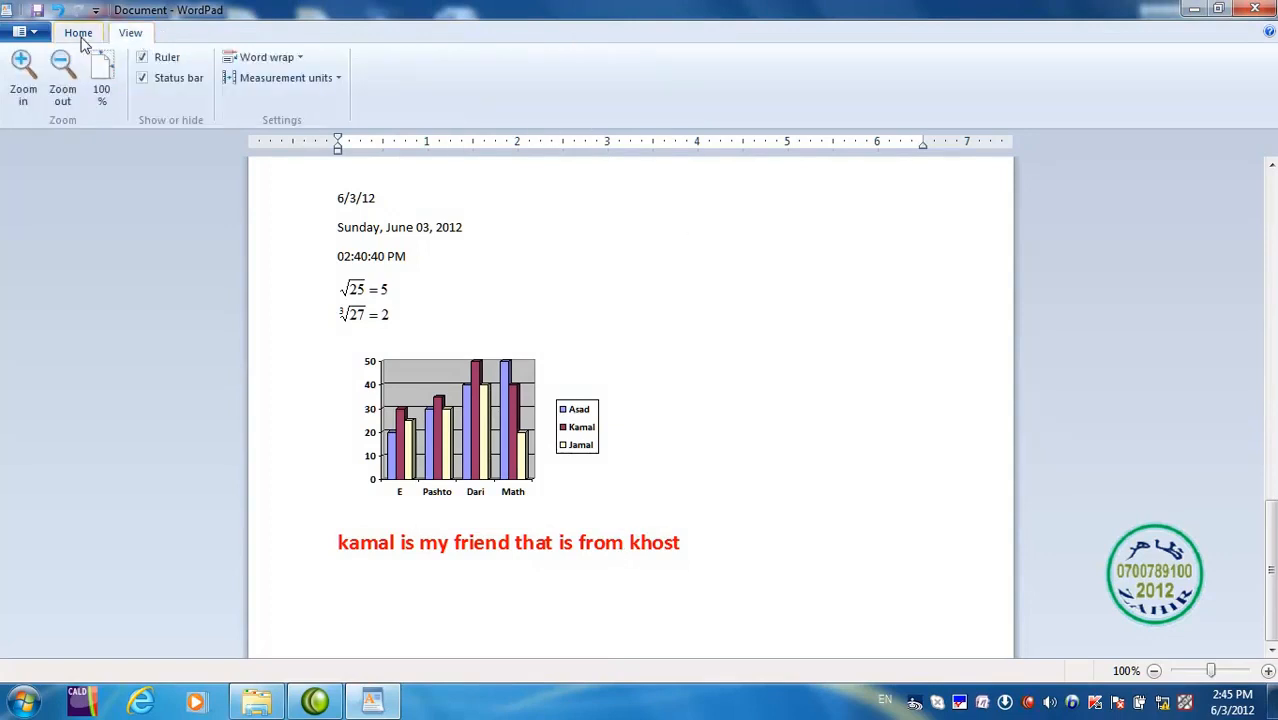
{"action": "left_click", "coordinate": [80, 38]}
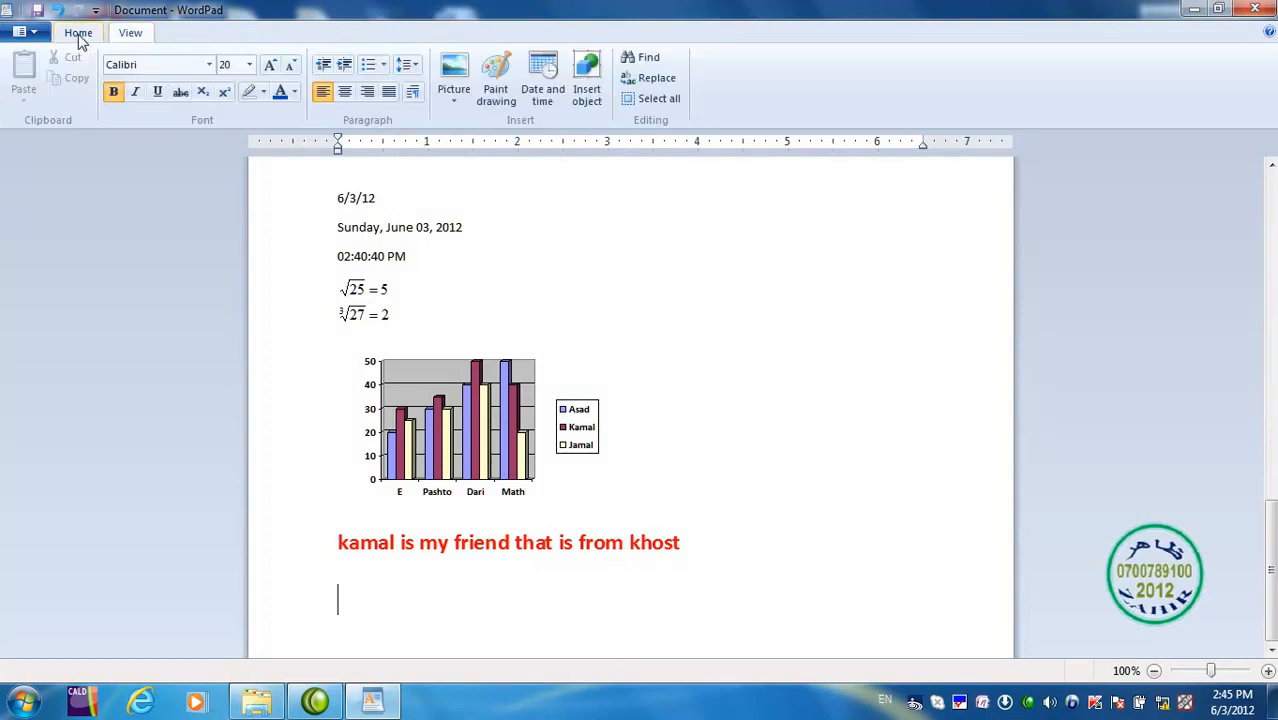
{"action": "left_click", "coordinate": [587, 95]}
{"action": "left_click", "coordinate": [489, 302]}
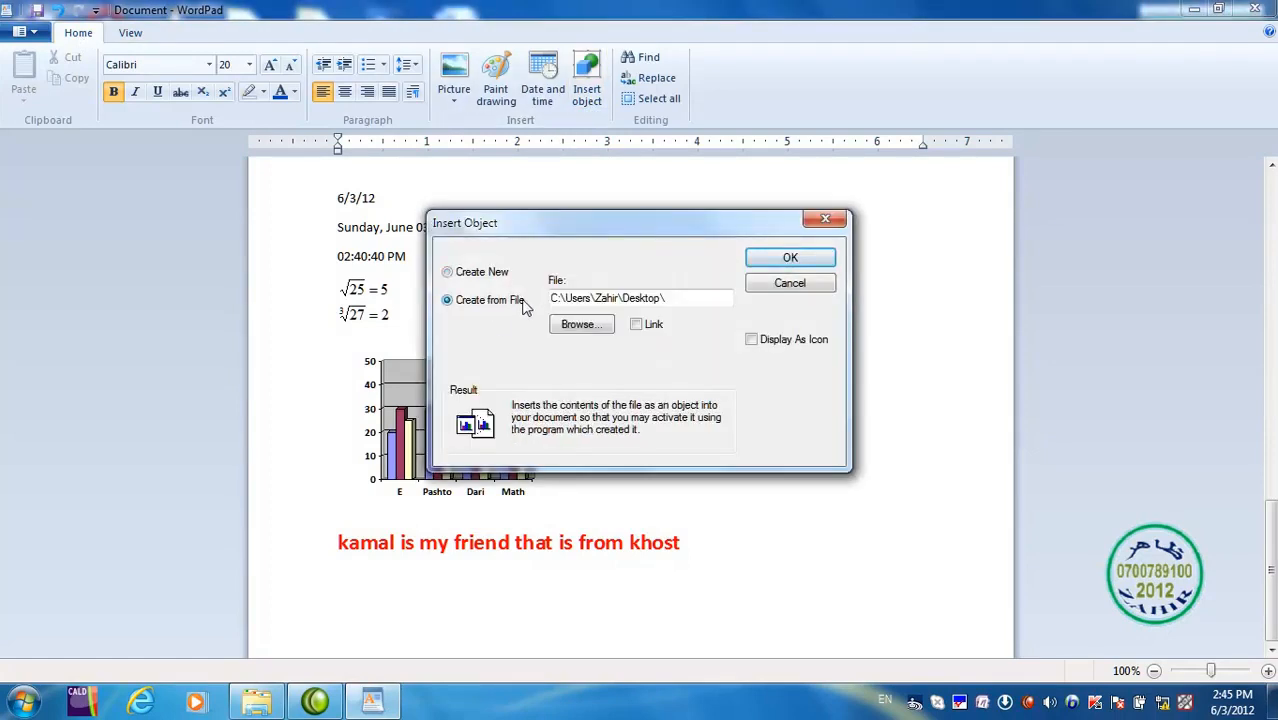
{"action": "left_click", "coordinate": [590, 328]}
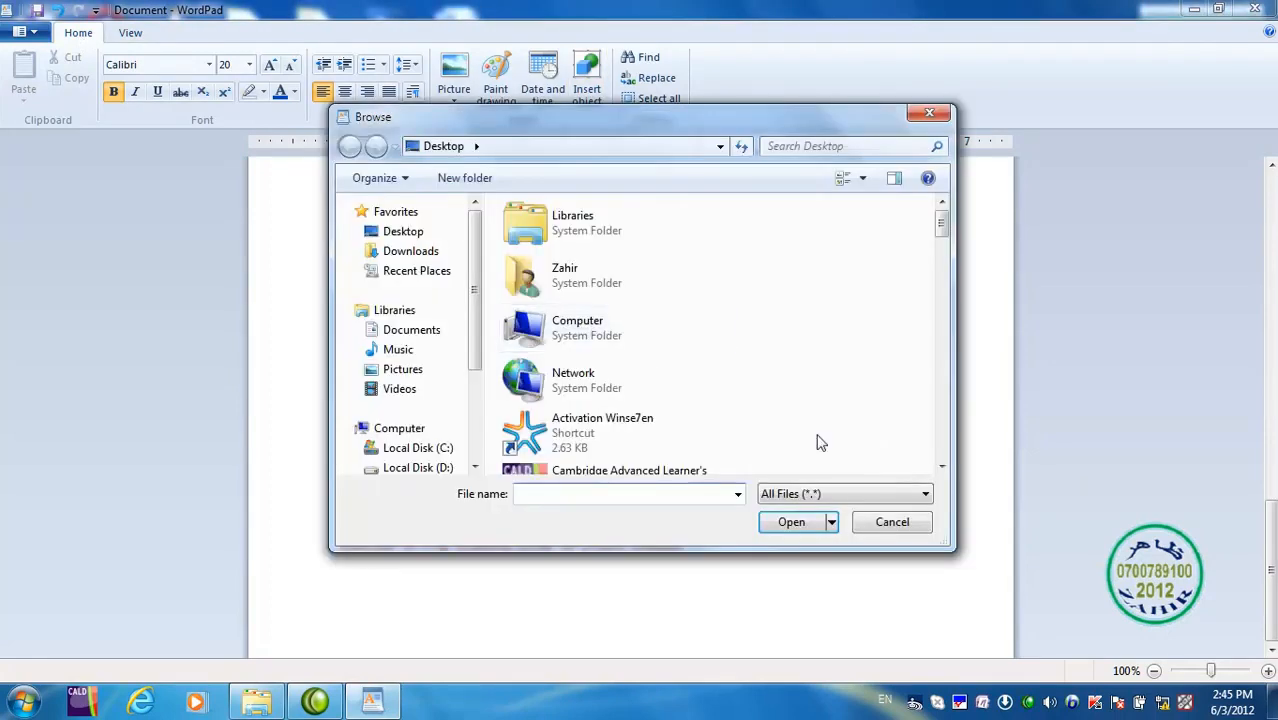
{"action": "double_click", "coordinate": [568, 286]}
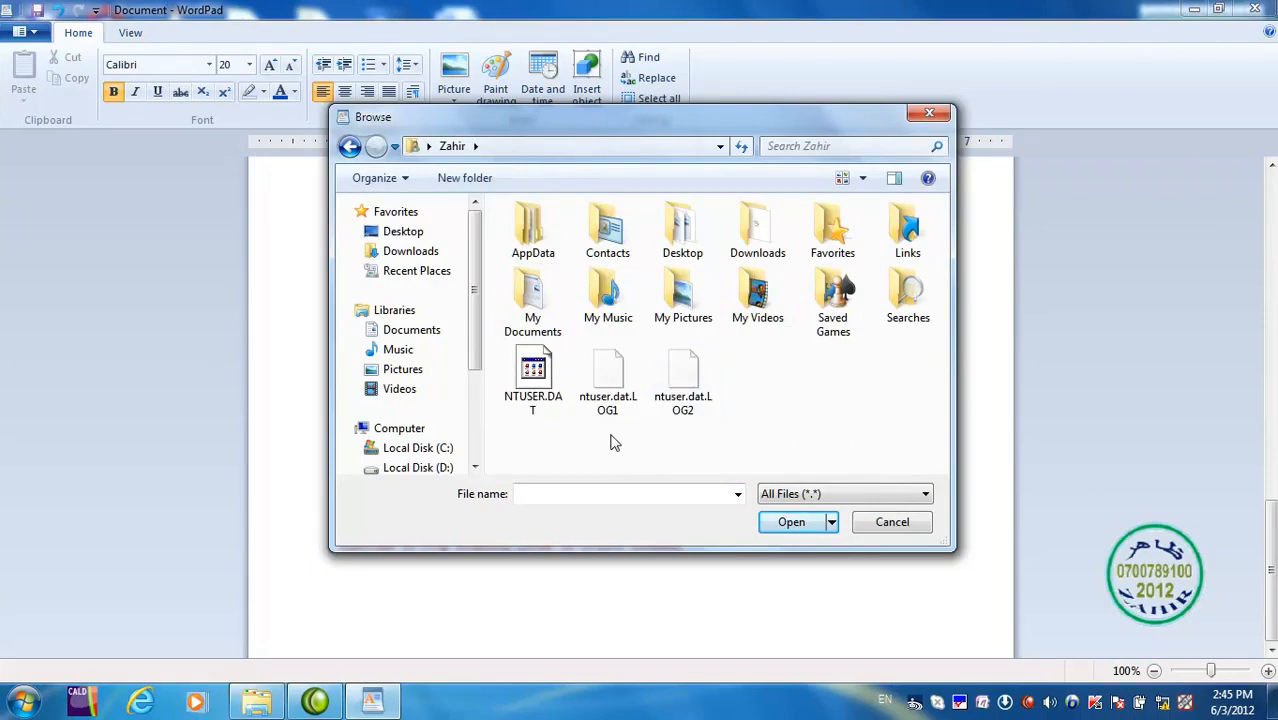
{"action": "double_click", "coordinate": [555, 321]}
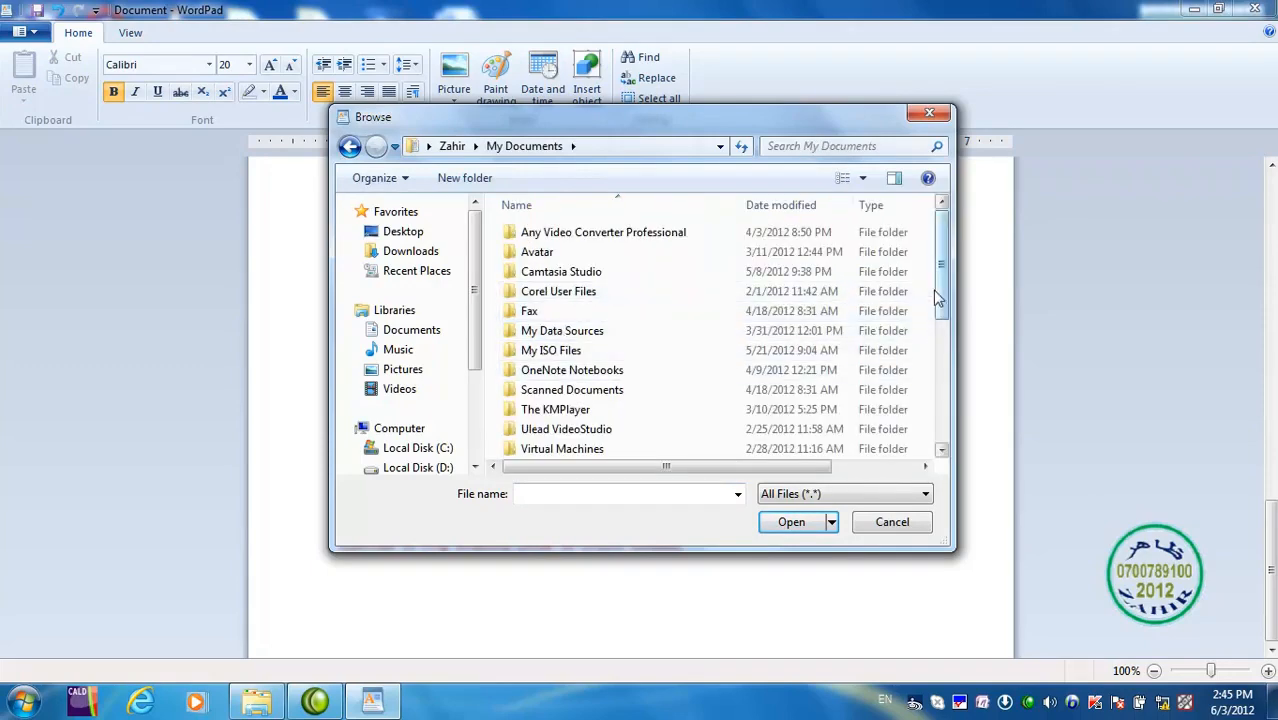
{"action": "left_click_drag", "start_coordinate": [941, 298], "coordinate": [940, 410]}
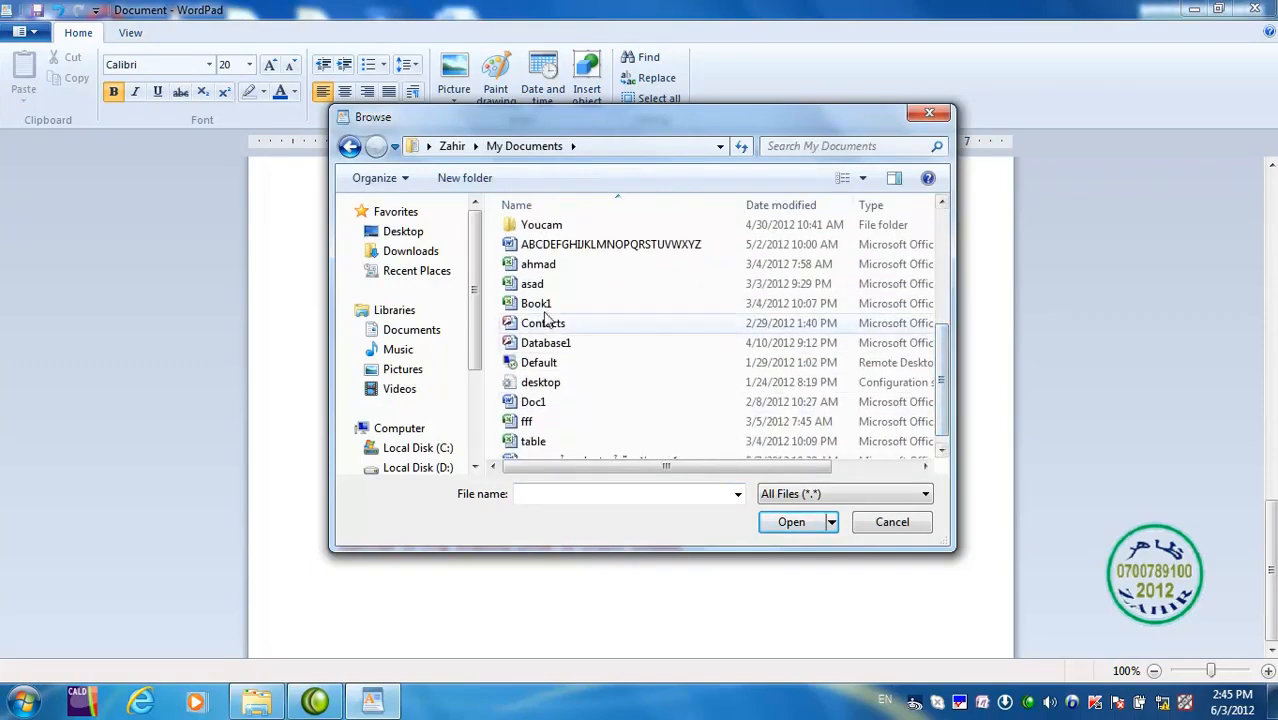
{"action": "left_click", "coordinate": [532, 284]}
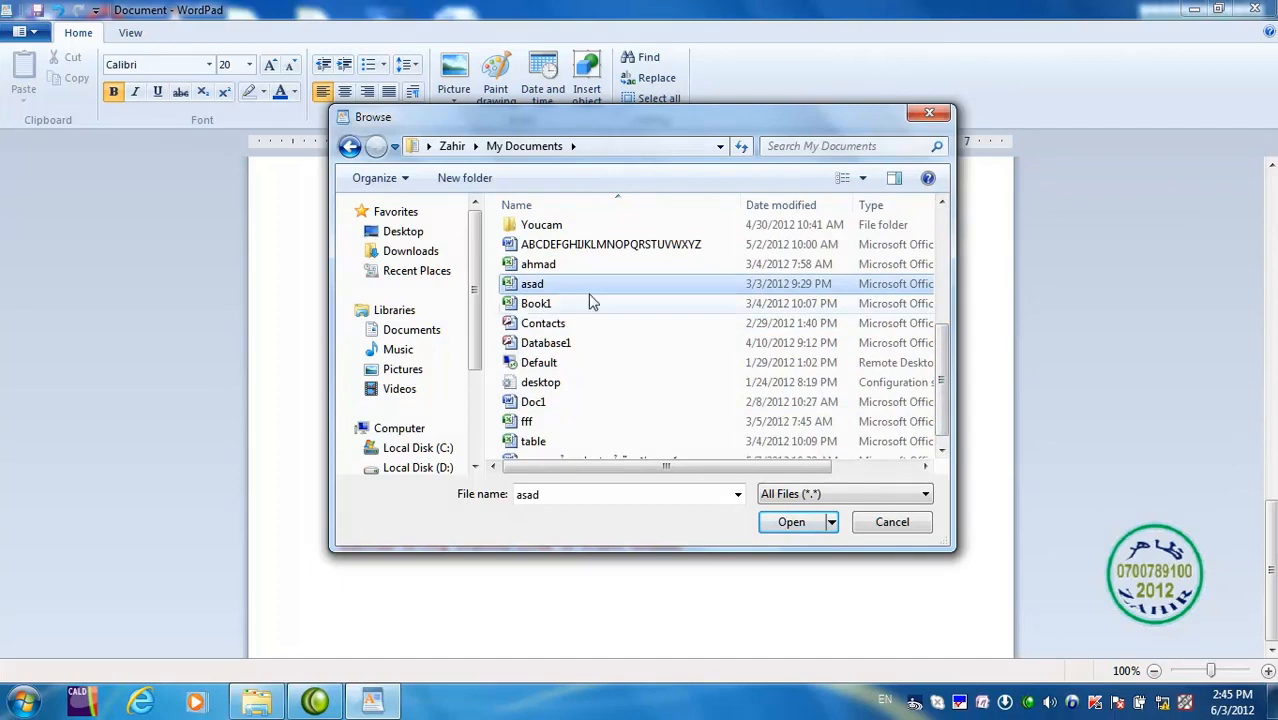
{"action": "left_click", "coordinate": [792, 523]}
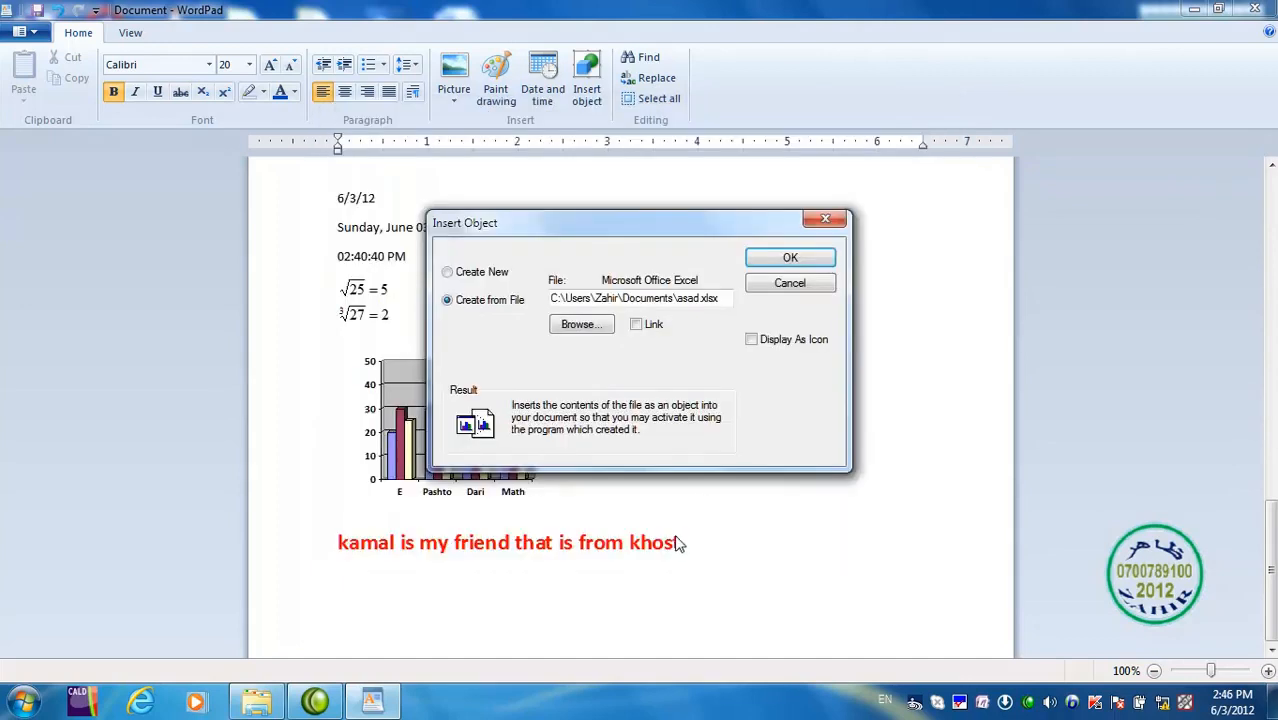
Insert the chosen workbook as a linked object showing its contents, and place the cursor below it
{"action": "left_click", "coordinate": [637, 325]}
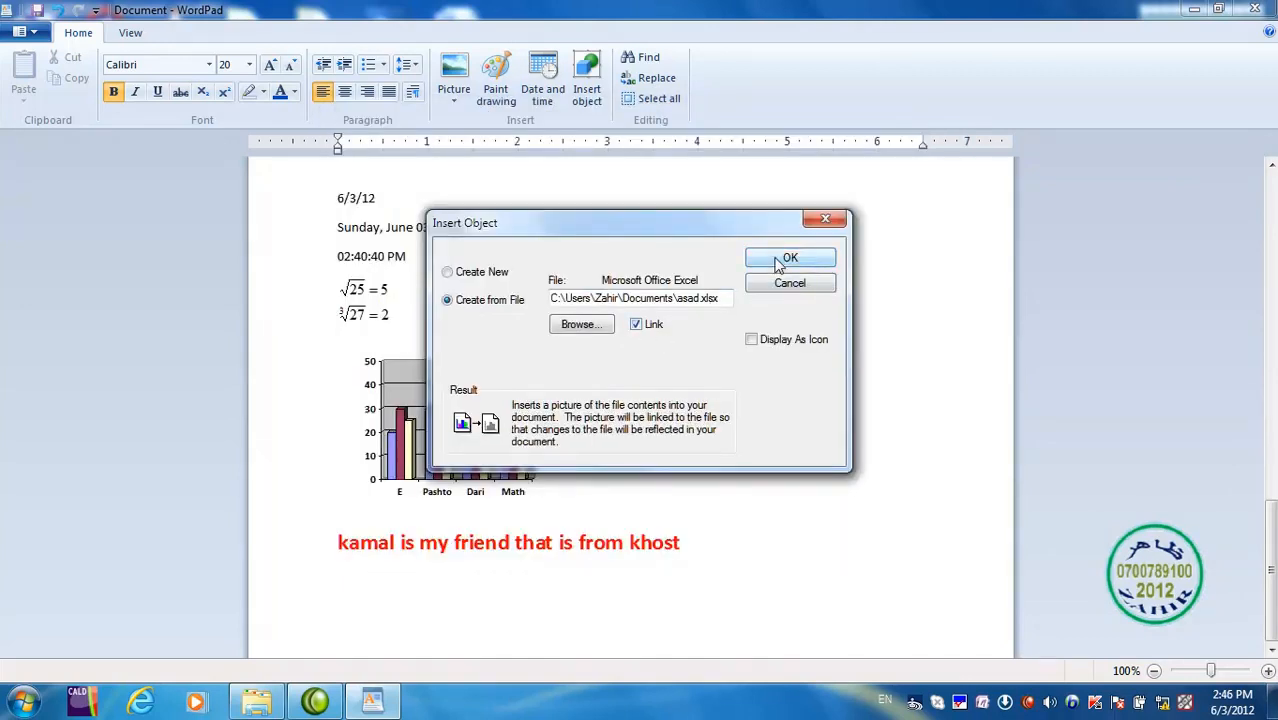
{"action": "left_click", "coordinate": [780, 261]}
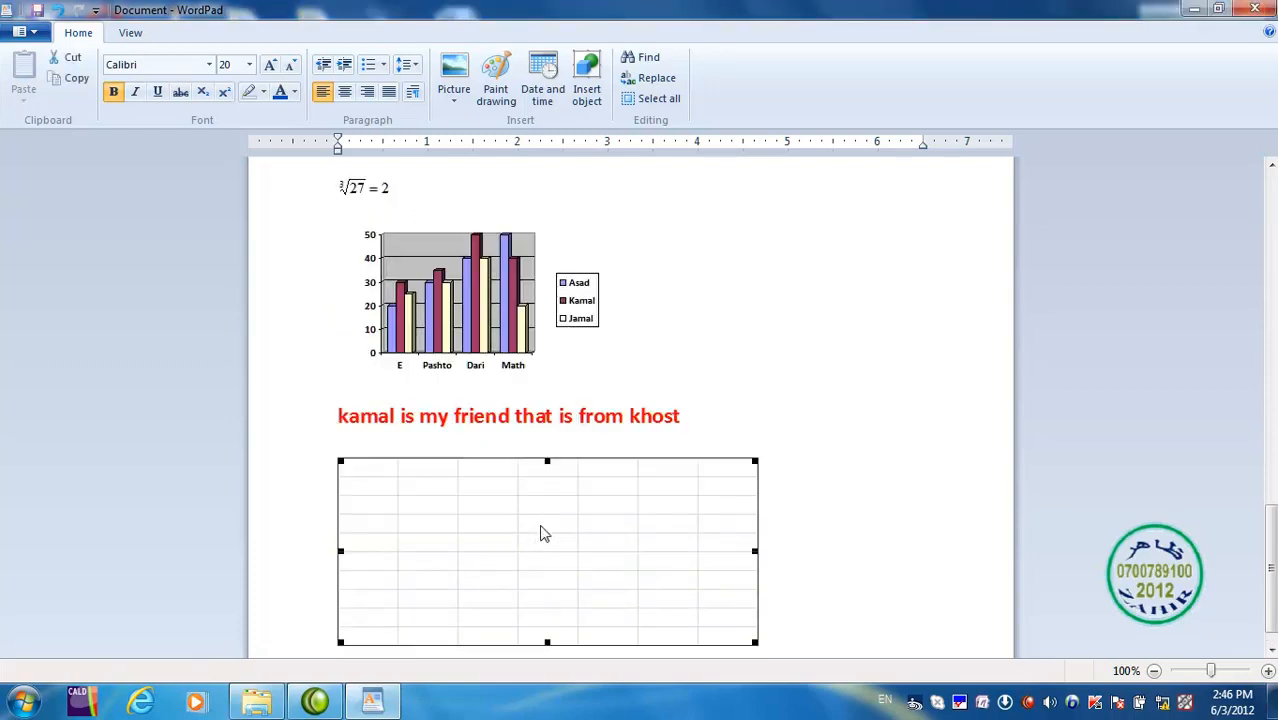
{"action": "scroll", "coordinate": [538, 512], "scroll_direction": "down", "scroll_amount": 1}
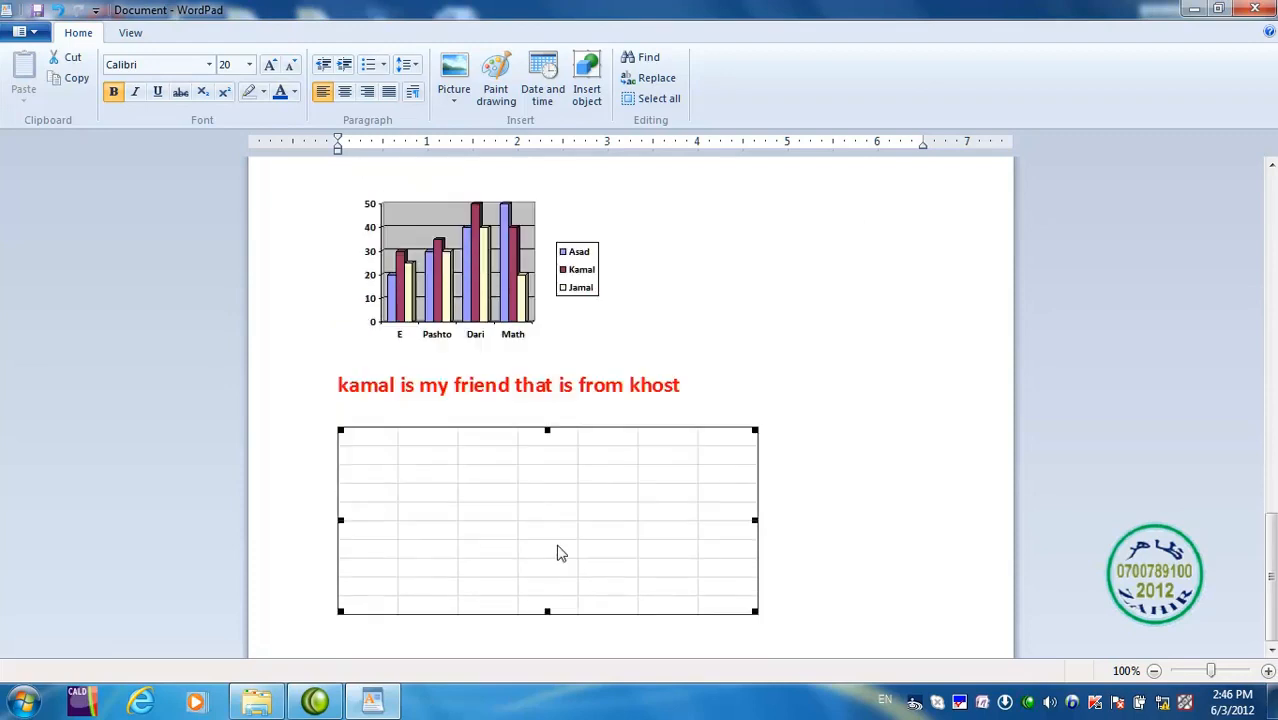
{"action": "left_click", "coordinate": [681, 640]}
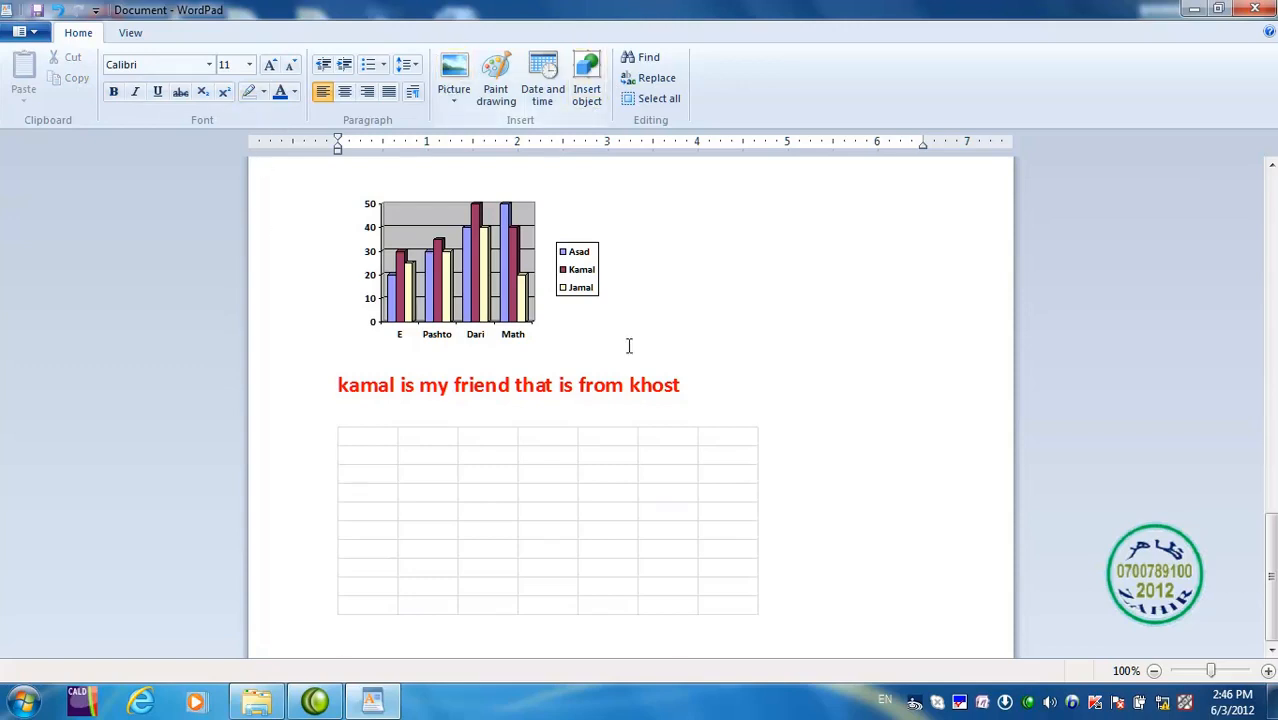
Starting before the 100 in the last row of the table, search the document for every occurrence of "job"
{"action": "scroll", "coordinate": [707, 360], "scroll_direction": "up", "scroll_amount": 10}
{"action": "scroll", "coordinate": [707, 362], "scroll_direction": "up", "scroll_amount": 8}
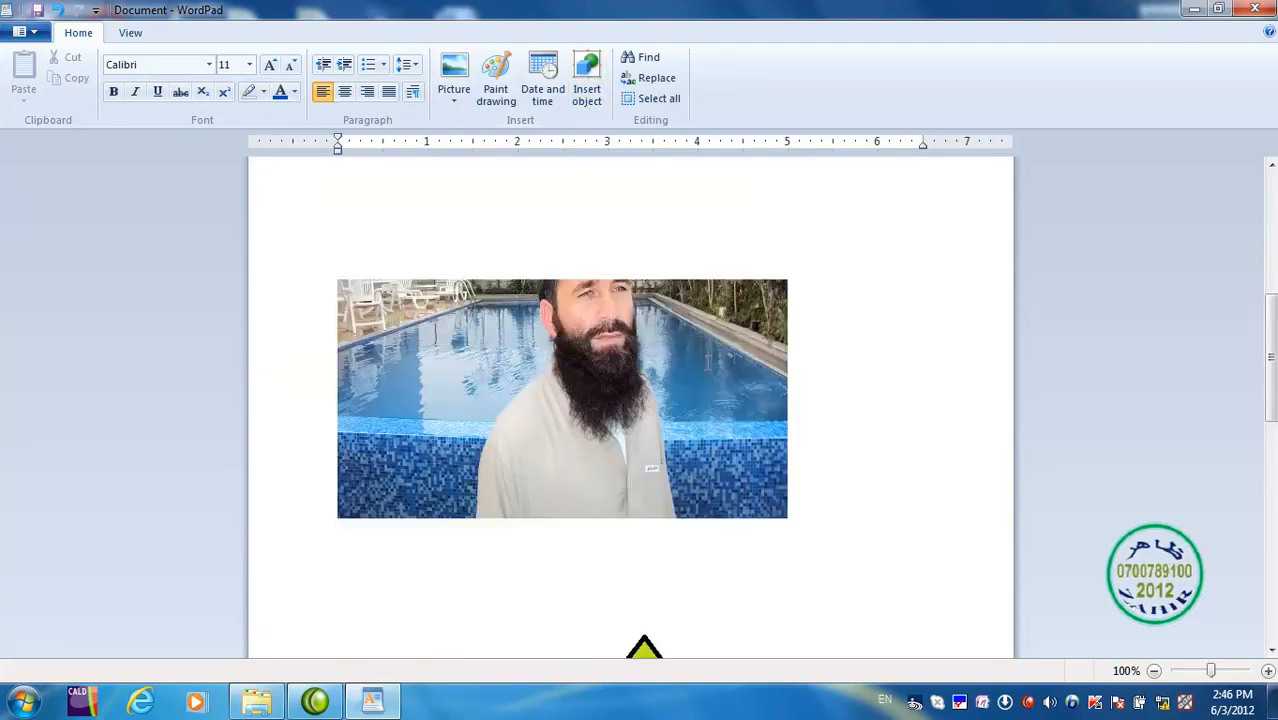
{"action": "scroll", "coordinate": [707, 362], "scroll_direction": "down", "scroll_amount": 4}
{"action": "scroll", "coordinate": [827, 485], "scroll_direction": "up", "scroll_amount": 6}
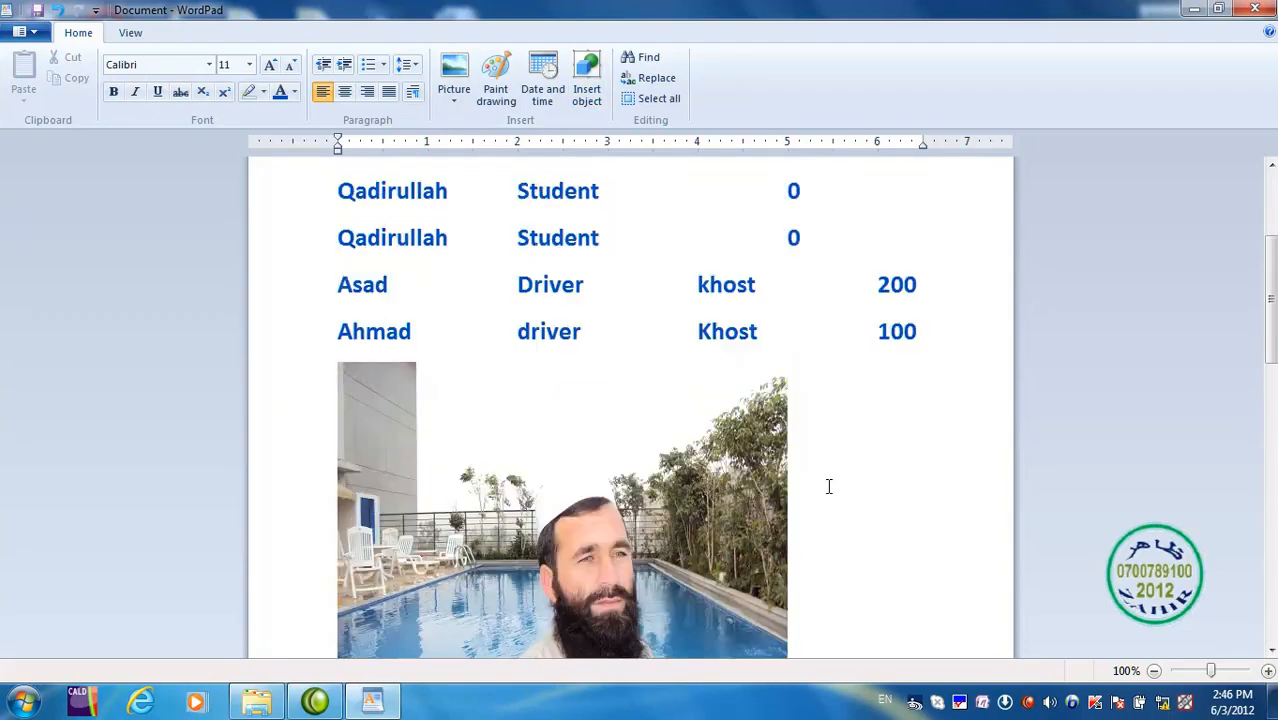
{"action": "scroll", "coordinate": [827, 485], "scroll_direction": "down", "scroll_amount": 1}
{"action": "scroll", "coordinate": [805, 438], "scroll_direction": "up", "scroll_amount": 1}
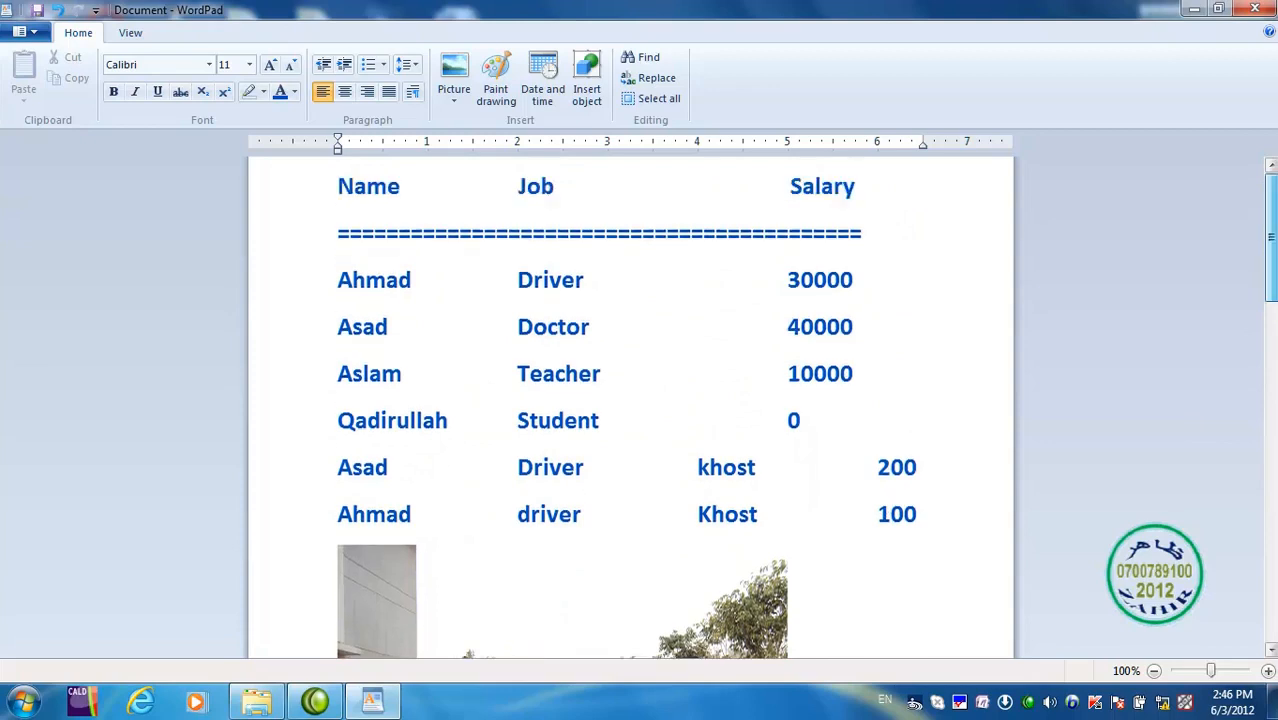
{"action": "left_click", "coordinate": [878, 514]}
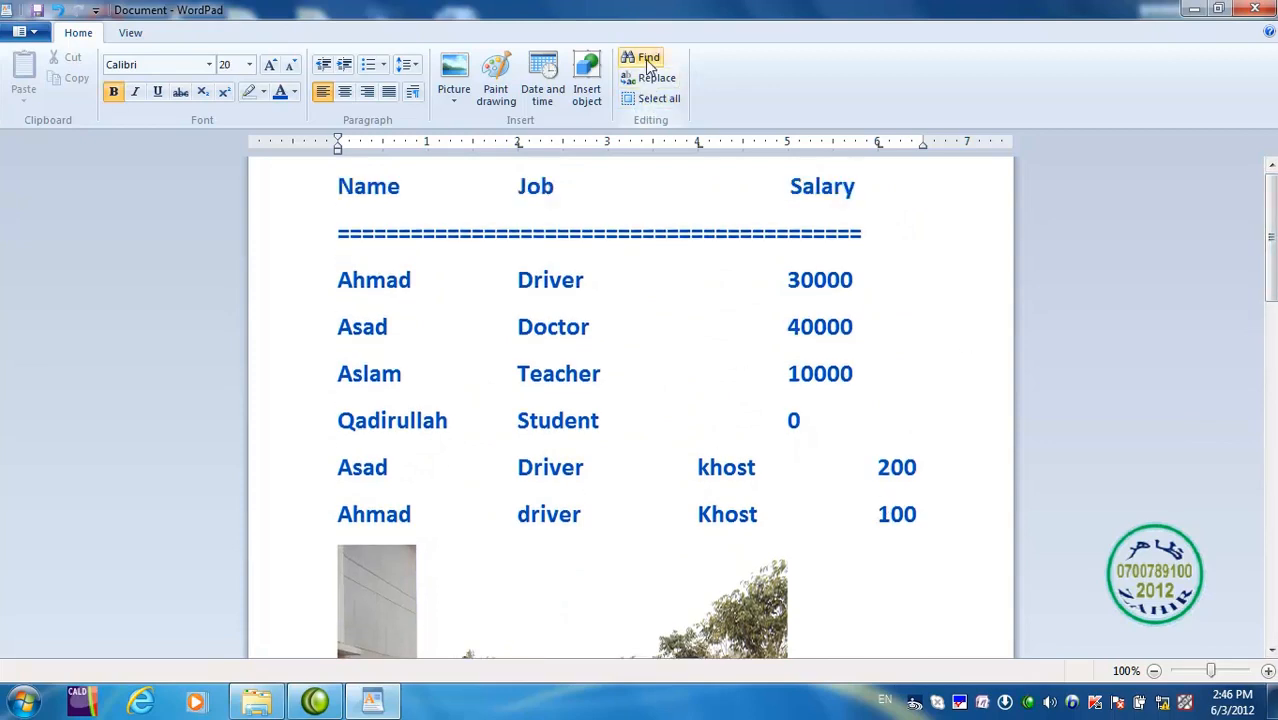
{"action": "key", "text": "ctrl+f"}
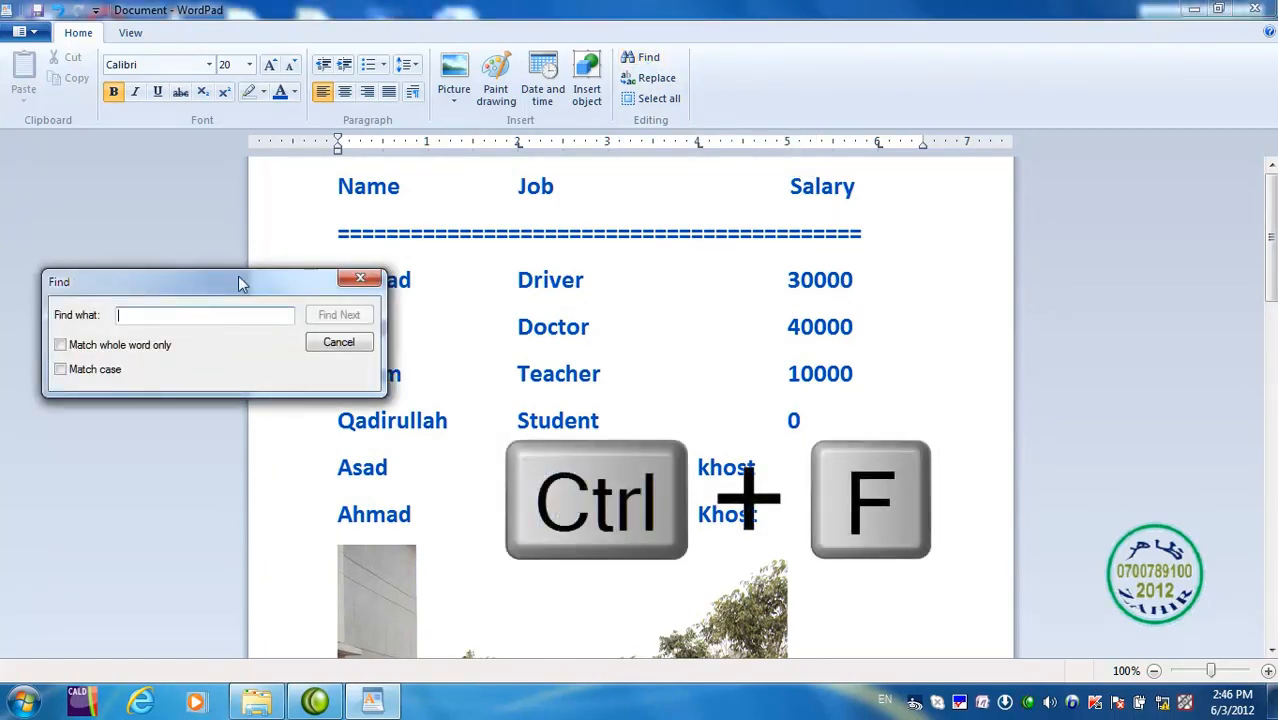
{"action": "left_click_drag", "start_coordinate": [238, 278], "coordinate": [574, 309]}
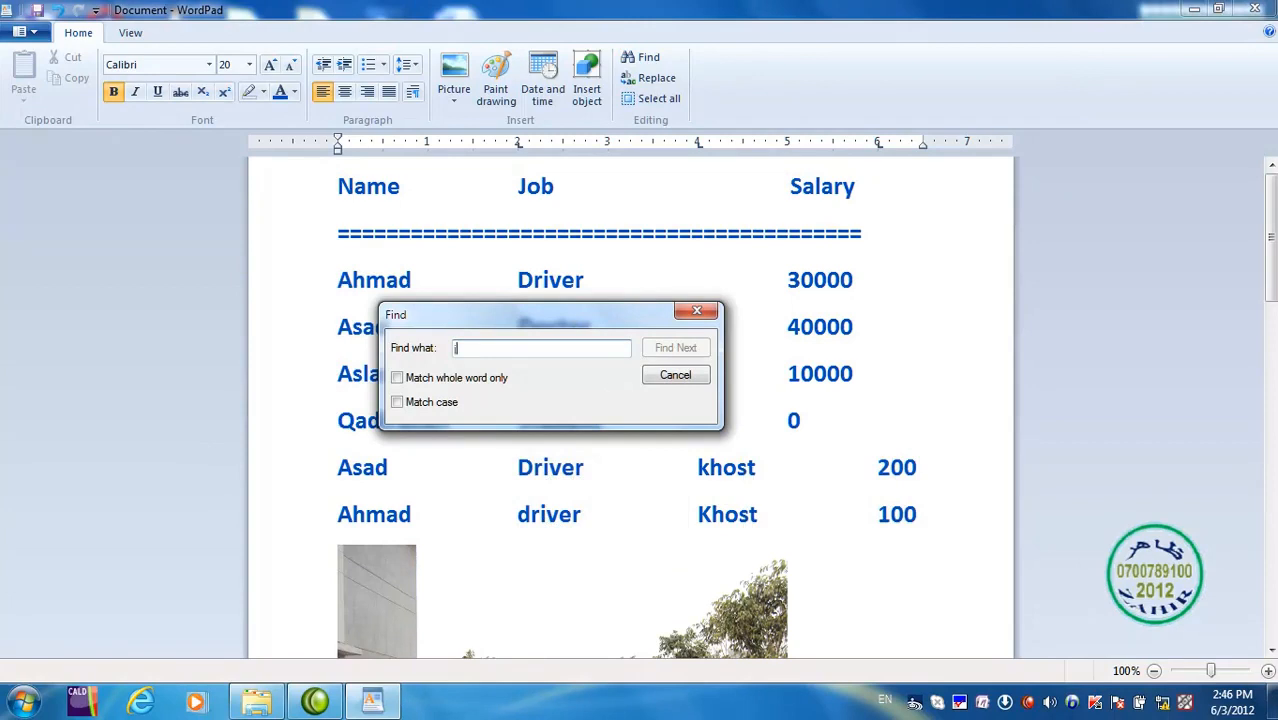
{"action": "type", "text": "job"}
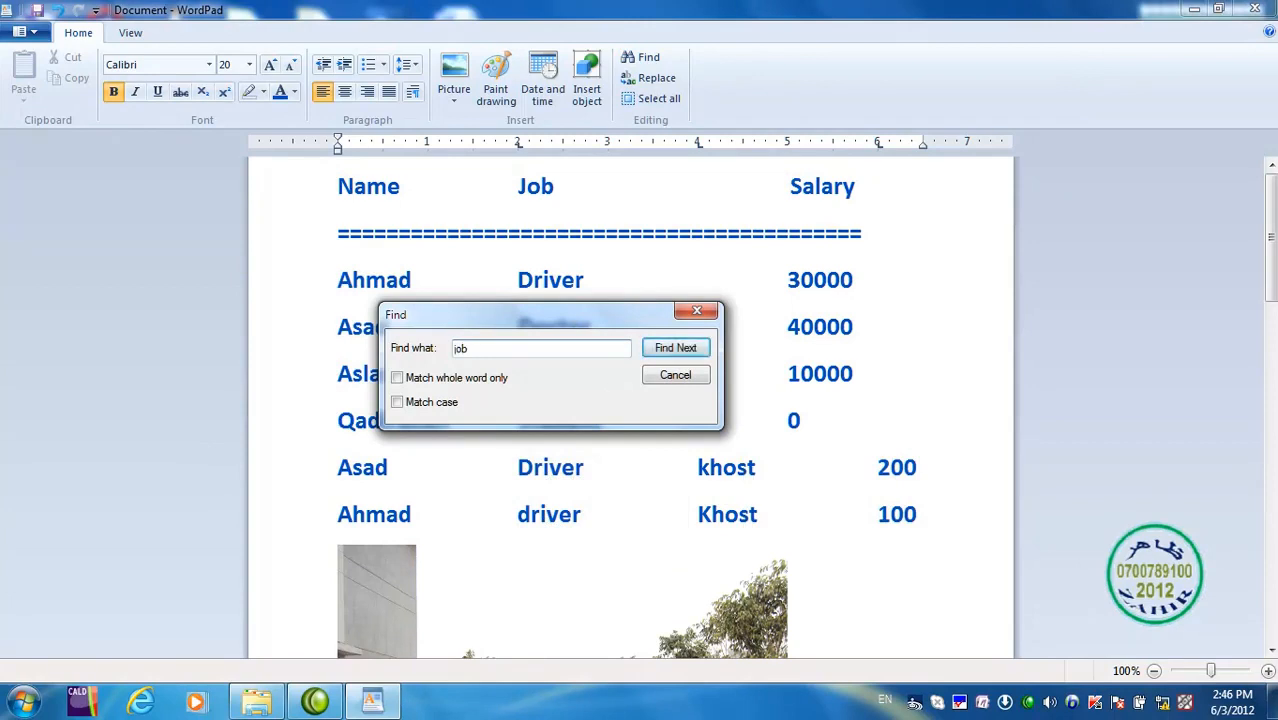
{"action": "left_click", "coordinate": [662, 349]}
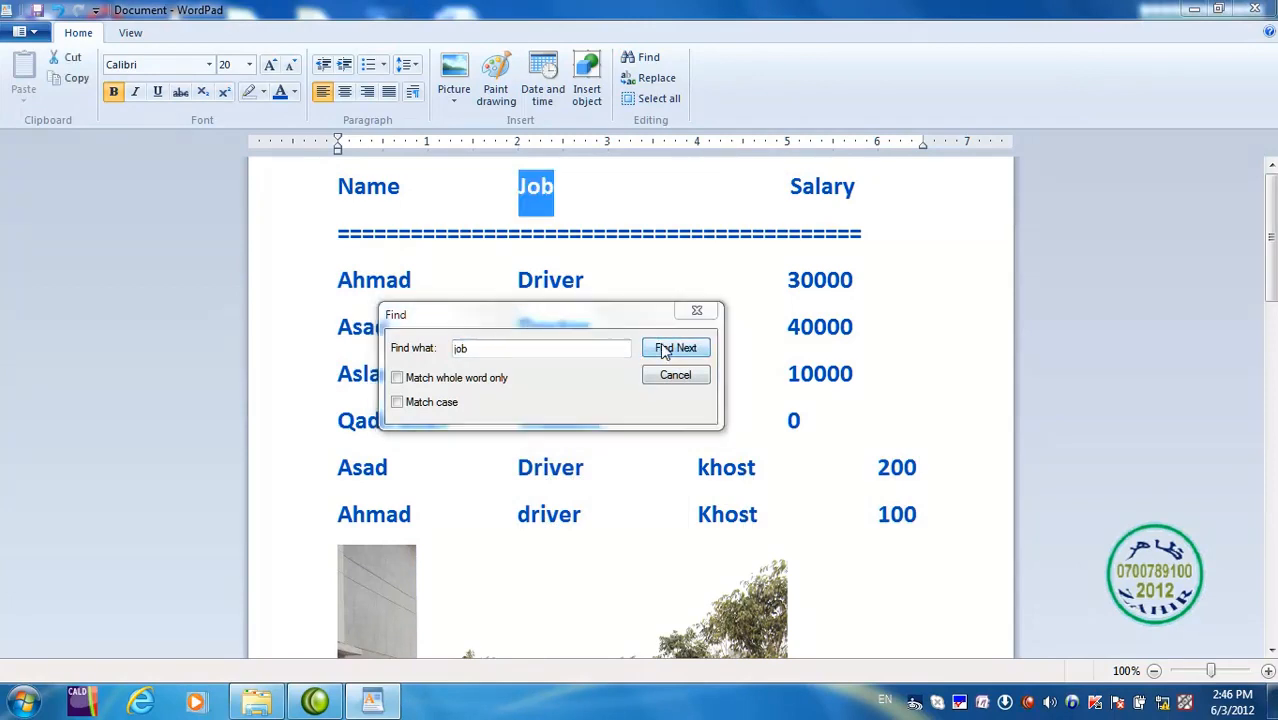
{"action": "left_click", "coordinate": [662, 349]}
{"action": "left_click", "coordinate": [647, 428]}
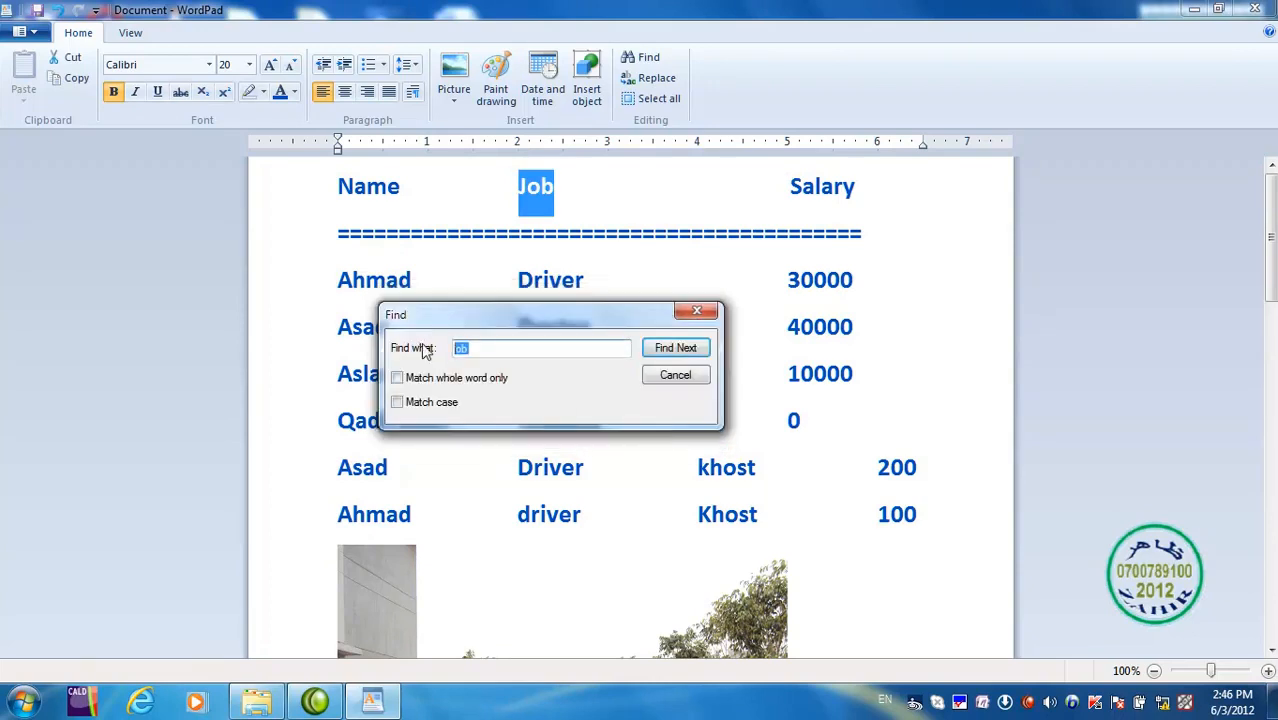
Search the document for every occurrence of the name in the Doctor row of the table
{"action": "type", "text": "Asad"}
{"action": "left_click", "coordinate": [672, 348]}
{"action": "left_click", "coordinate": [675, 350]}
{"action": "left_click", "coordinate": [675, 350]}
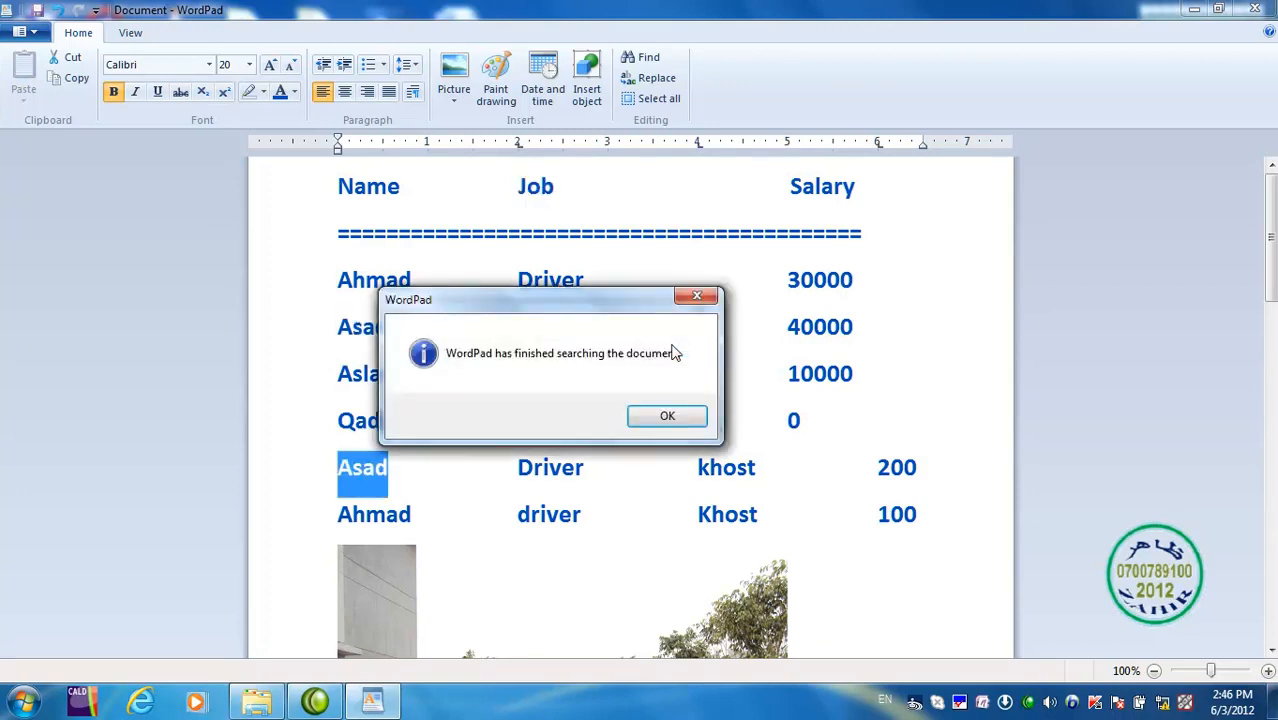
{"action": "left_click", "coordinate": [659, 421]}
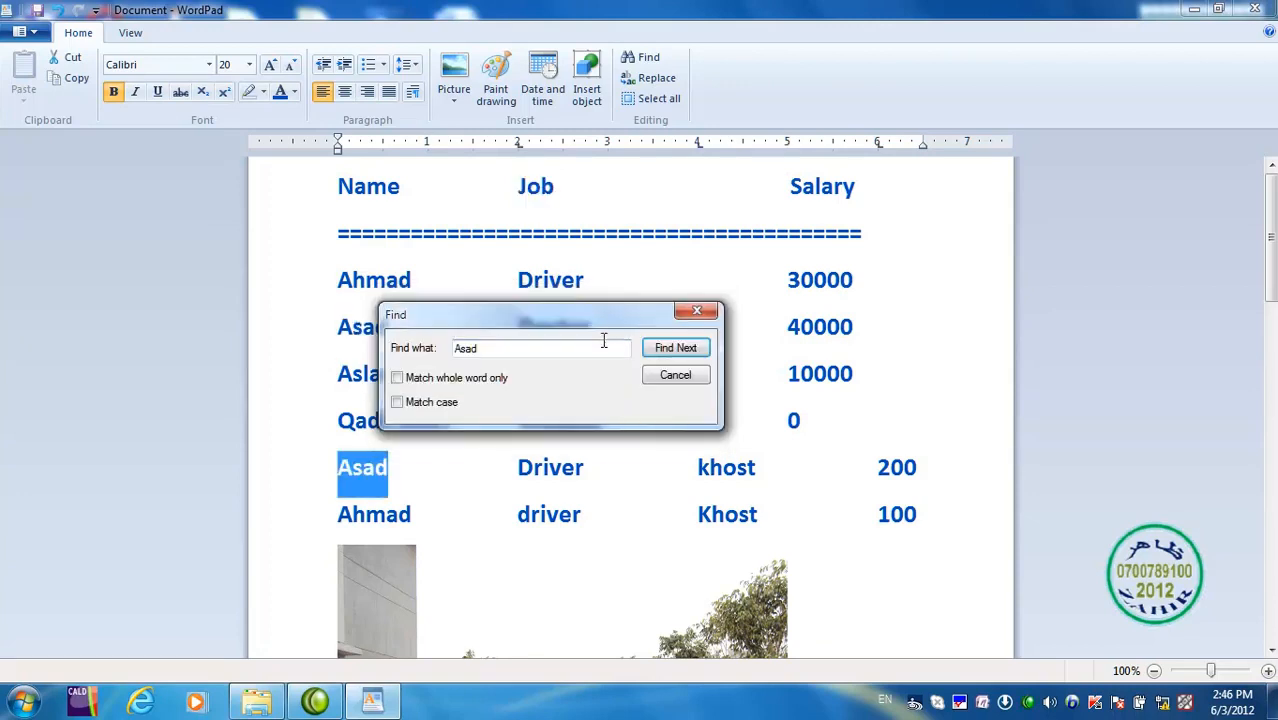
Search the document for every occurrence of "1", then clear the search text and close the search
{"action": "left_click_drag", "start_coordinate": [490, 348], "coordinate": [436, 352]}
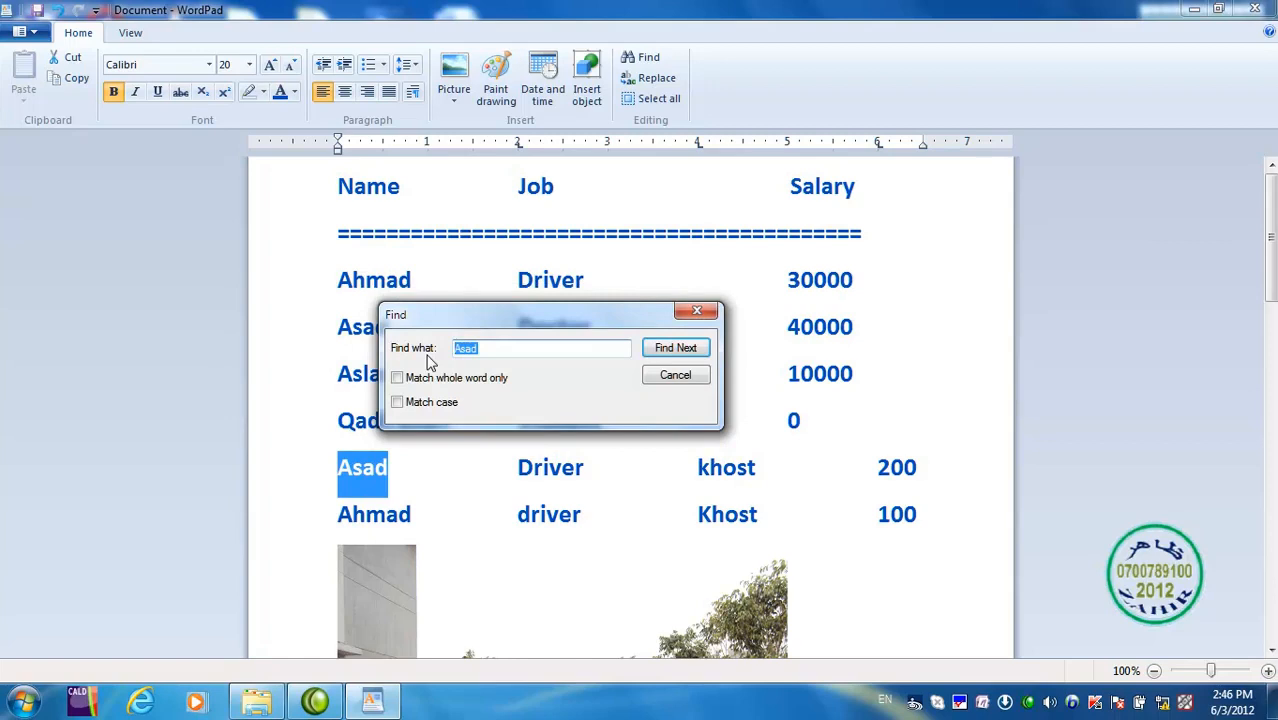
{"action": "type", "text": "40"}
{"action": "key", "text": "BackSpace"}
{"action": "key", "text": "BackSpace"}
{"action": "type", "text": "1"}
{"action": "left_click", "coordinate": [668, 348]}
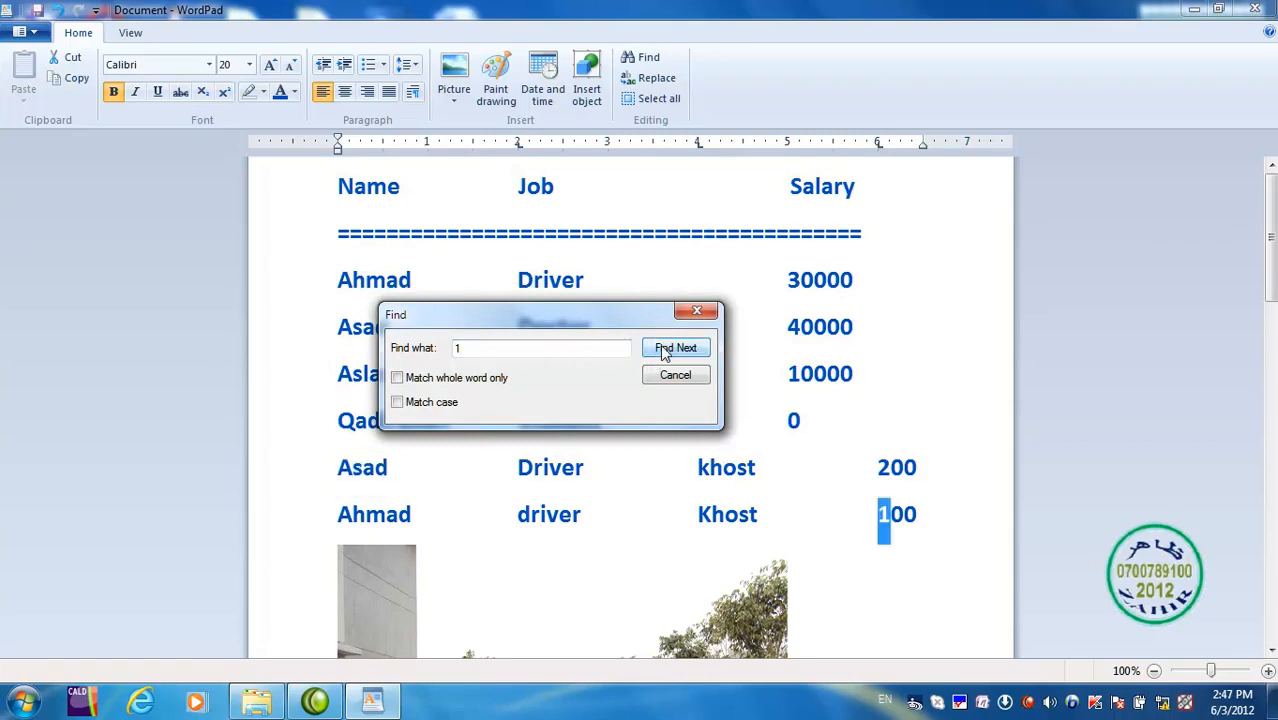
{"action": "left_click", "coordinate": [665, 347]}
{"action": "left_click", "coordinate": [660, 354]}
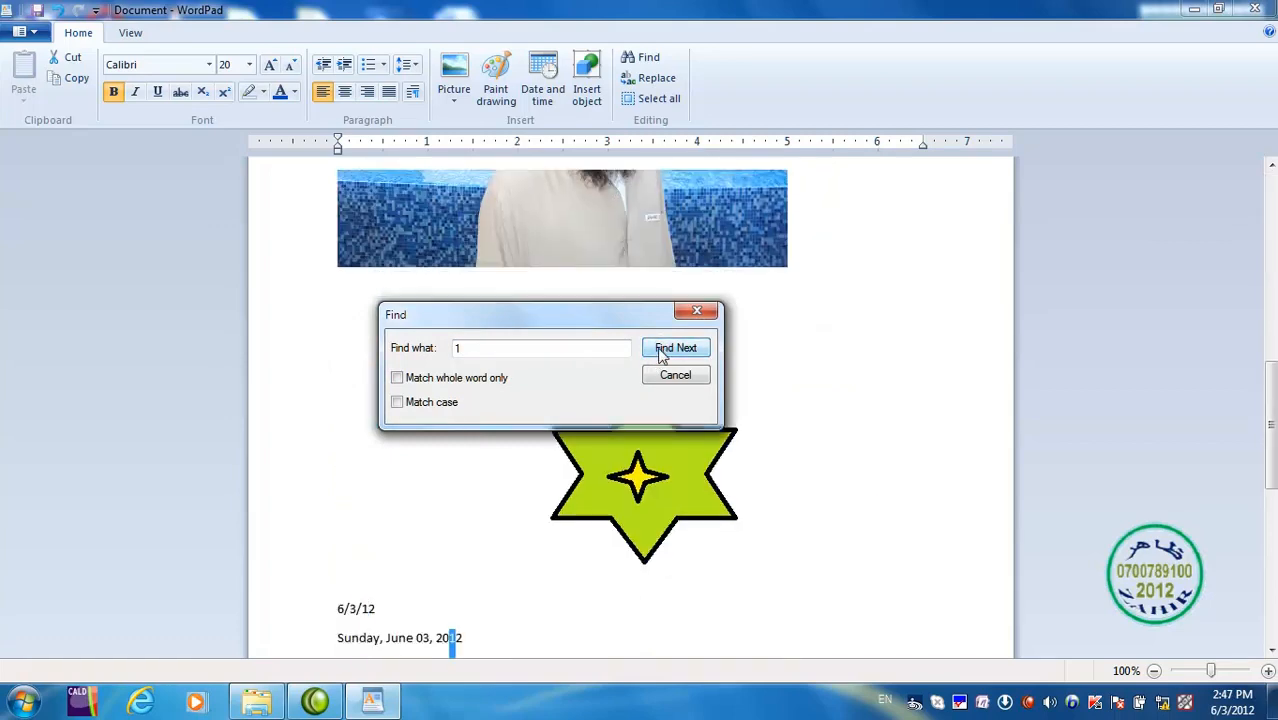
{"action": "left_click", "coordinate": [660, 354]}
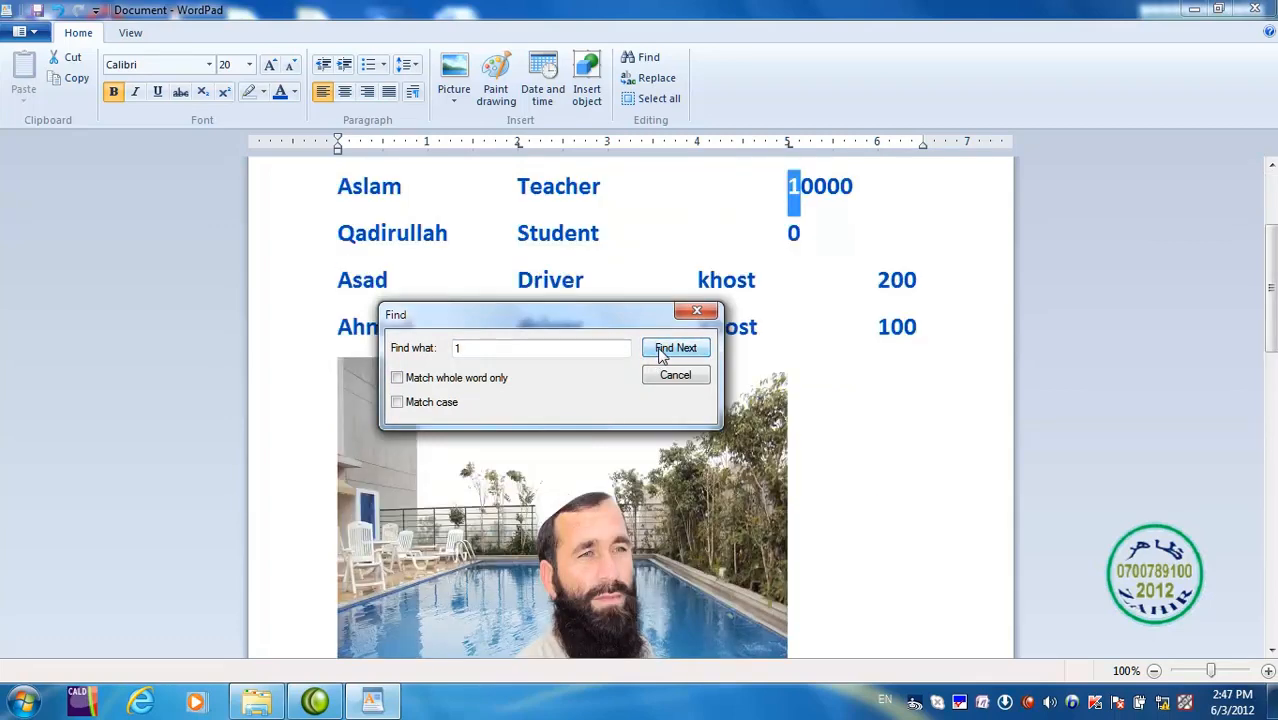
{"action": "left_click", "coordinate": [660, 354]}
{"action": "left_click", "coordinate": [637, 414]}
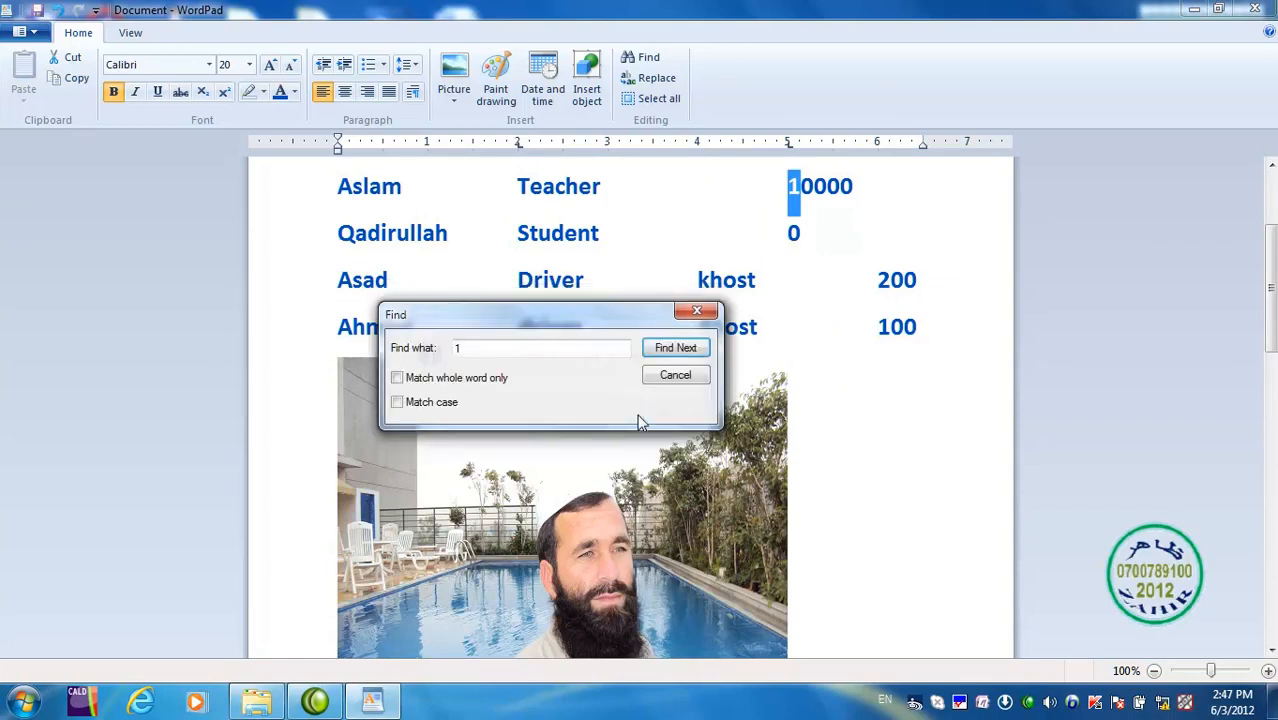
{"action": "left_click", "coordinate": [479, 350]}
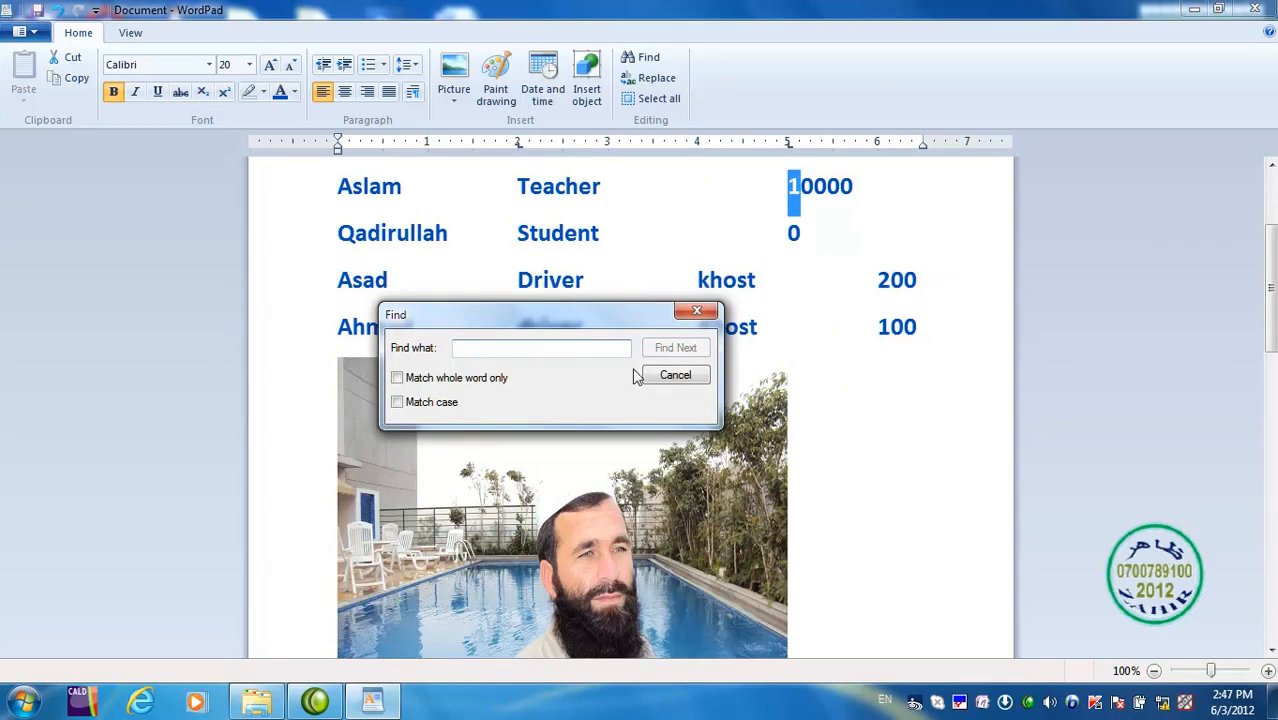
{"action": "left_click", "coordinate": [666, 372]}
Start a new empty line below the last row of the table, above the picture
{"action": "left_click", "coordinate": [648, 286]}
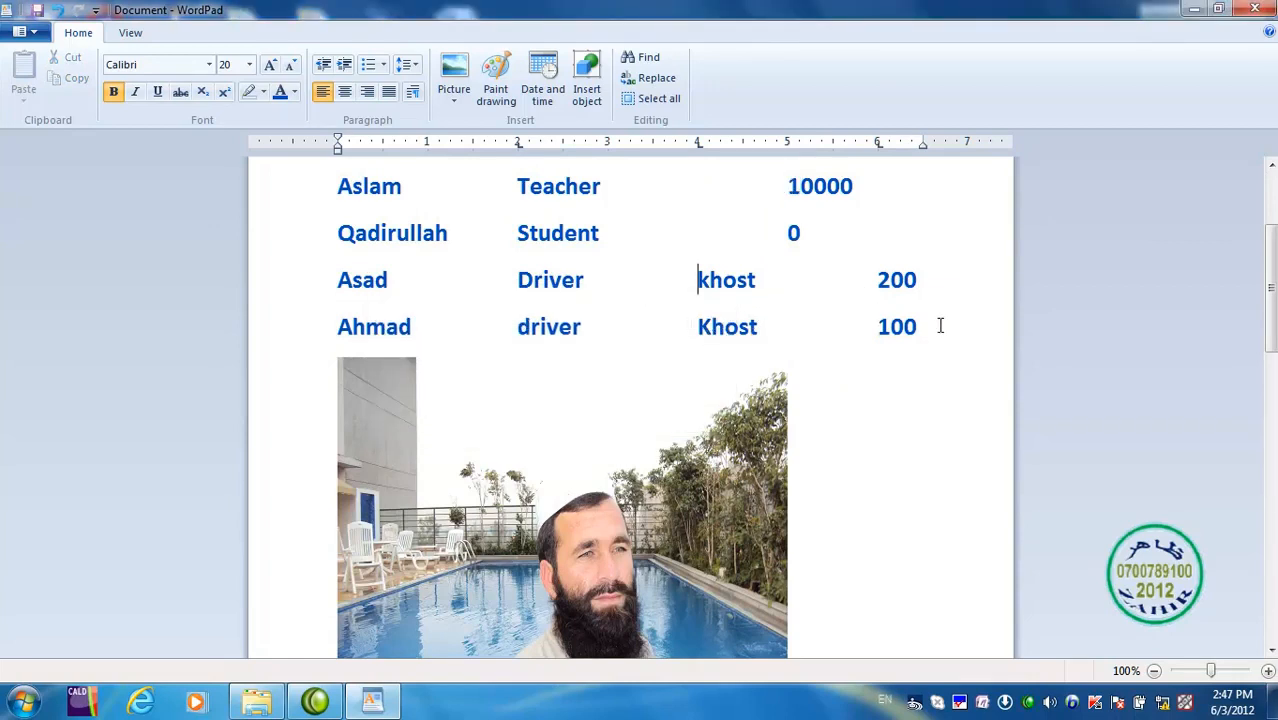
{"action": "key", "text": "Return"}
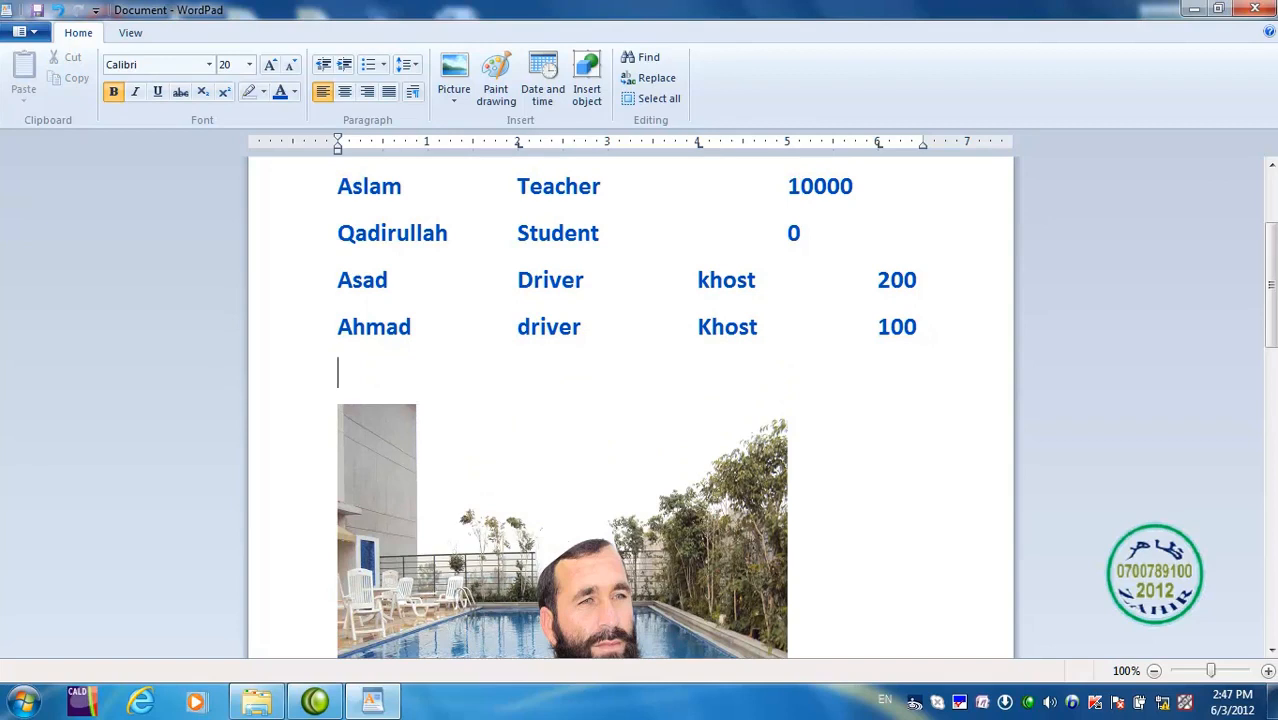
{"action": "type", "text": "book si s"}
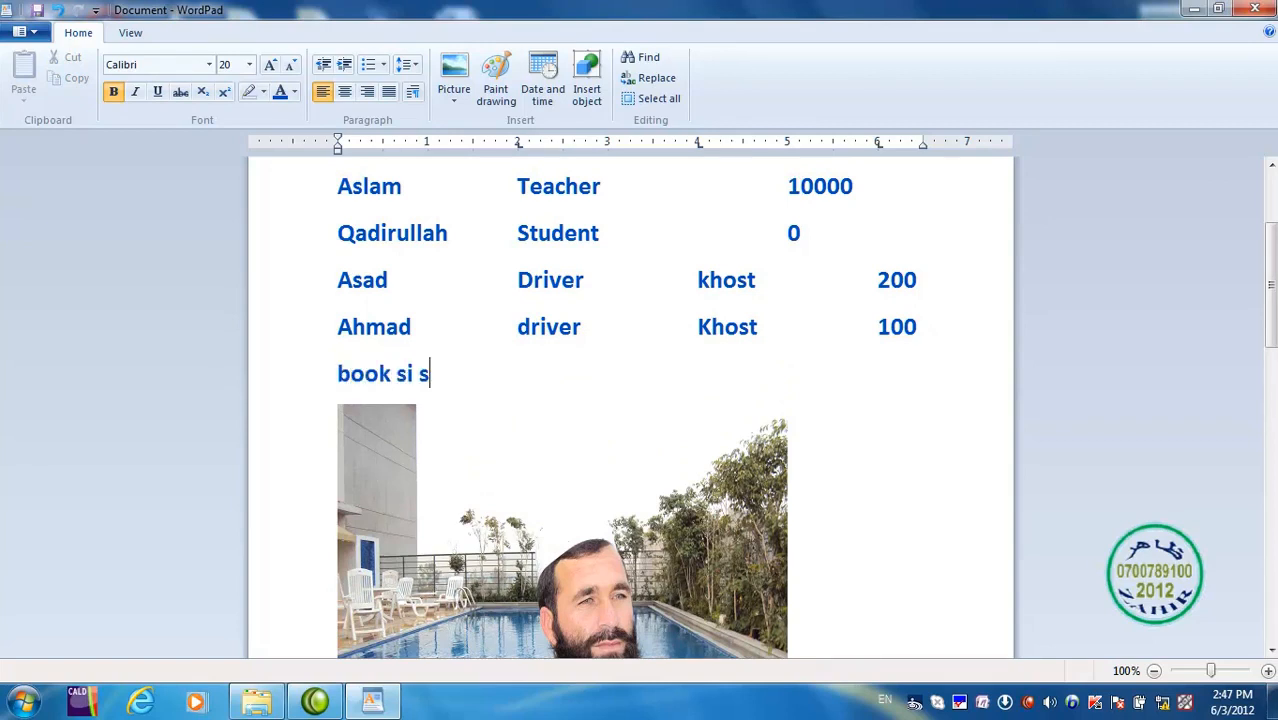
{"action": "key", "text": "BackSpace"}
{"action": "key", "text": "BackSpace"}
{"action": "key", "text": "BackSpace"}
{"action": "key", "text": "BackSpace"}
{"action": "key", "text": "BackSpace"}
{"action": "key", "text": "BackSpace"}
{"action": "key", "text": "BackSpace"}
{"action": "key", "text": "BackSpace"}
Begin a sentence on the new line with the name from the 200 salary row in lowercase, followed by "has a book and"
{"action": "type", "text": "asa"}
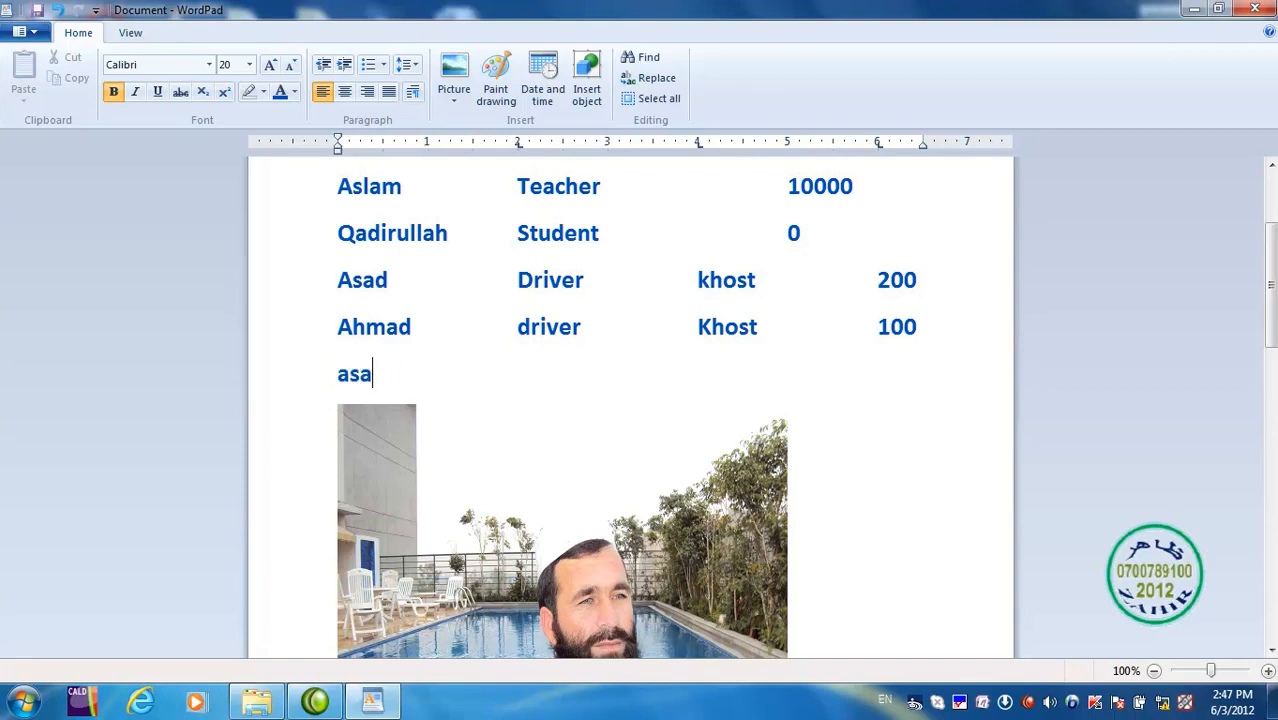
{"action": "type", "text": "d has a "}
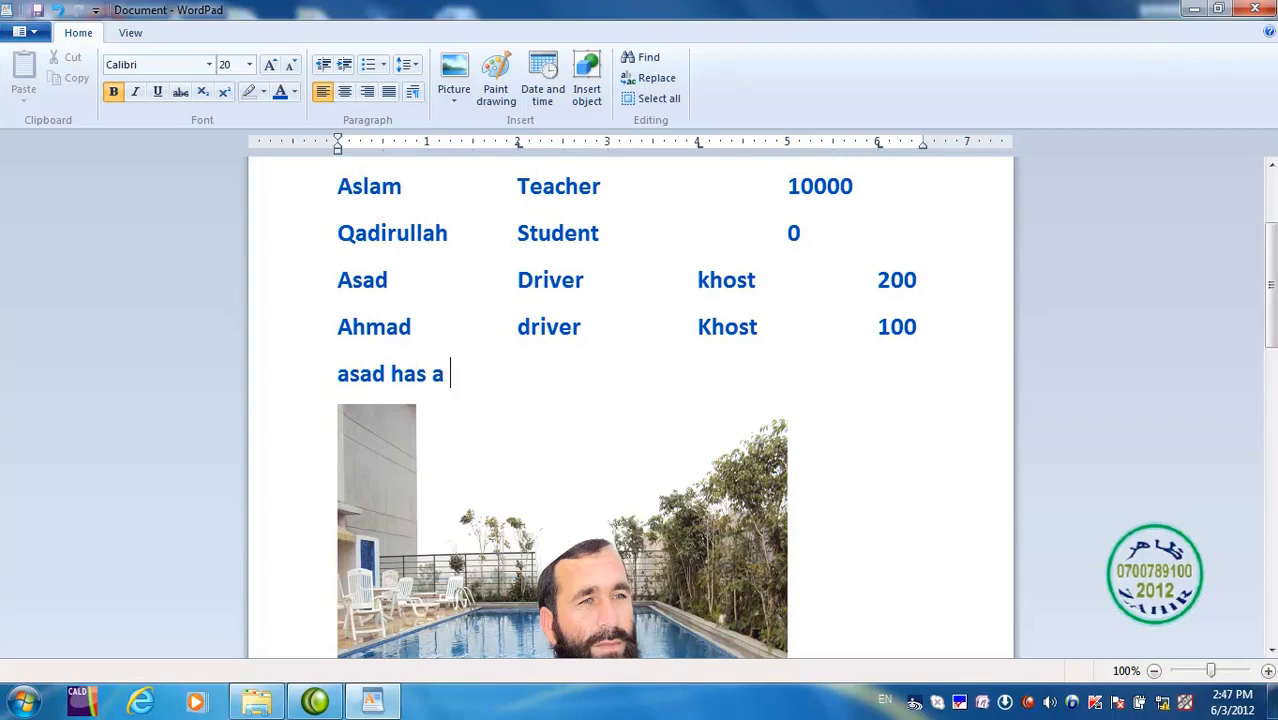
{"action": "type", "text": "book and al"}
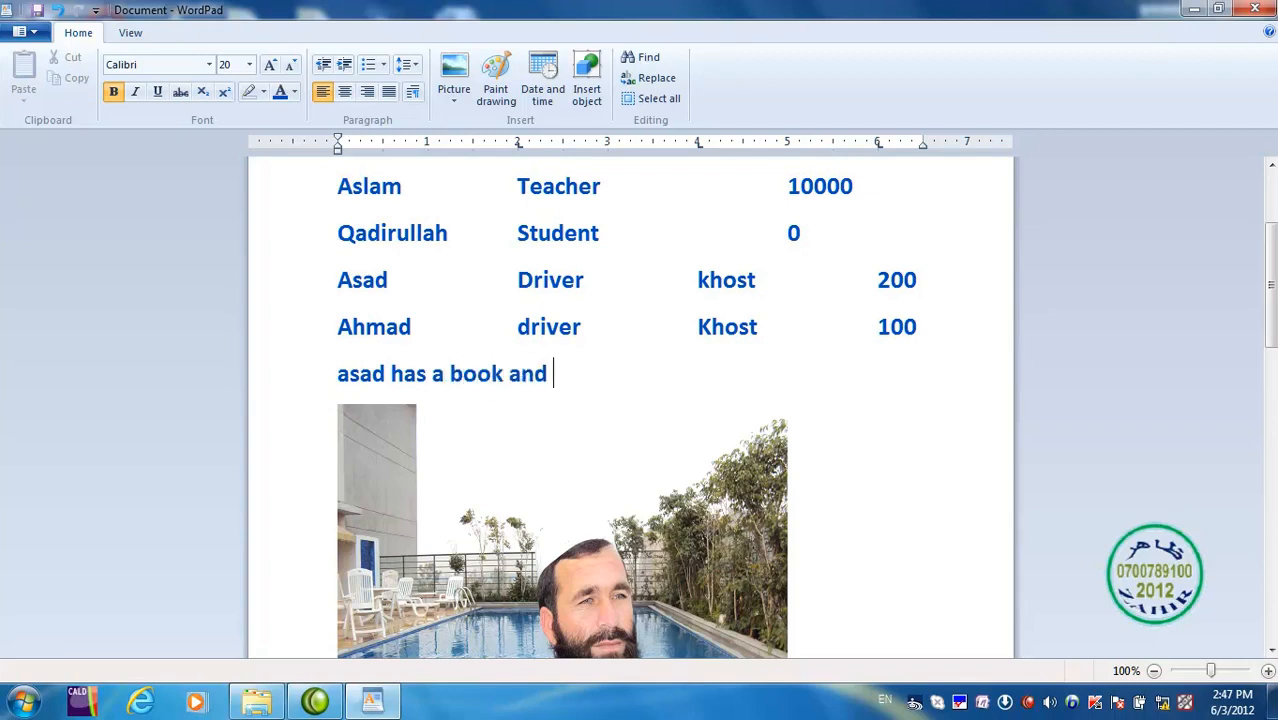